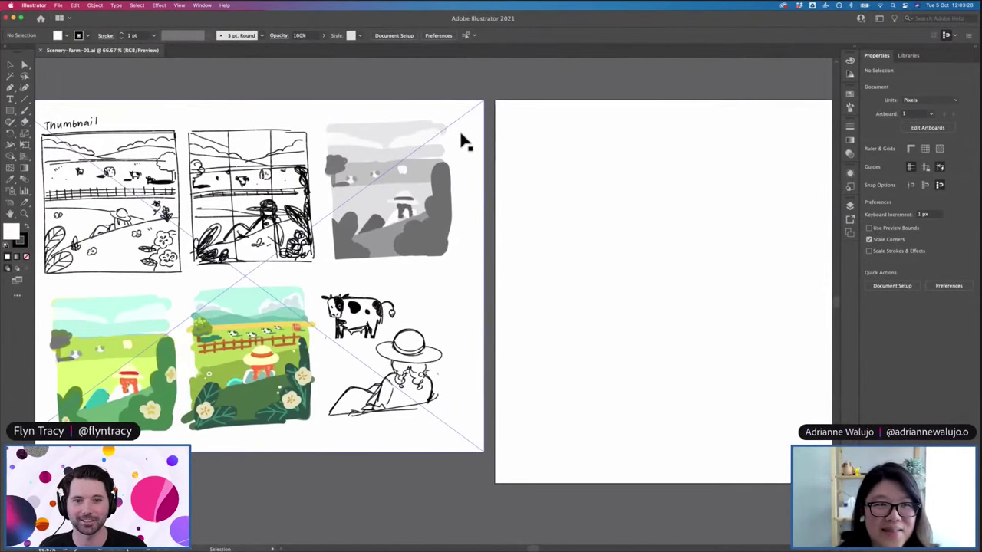
Shift the linked thumbnail sketch image slightly down and to the right
scroll(463, 140, down, 1)
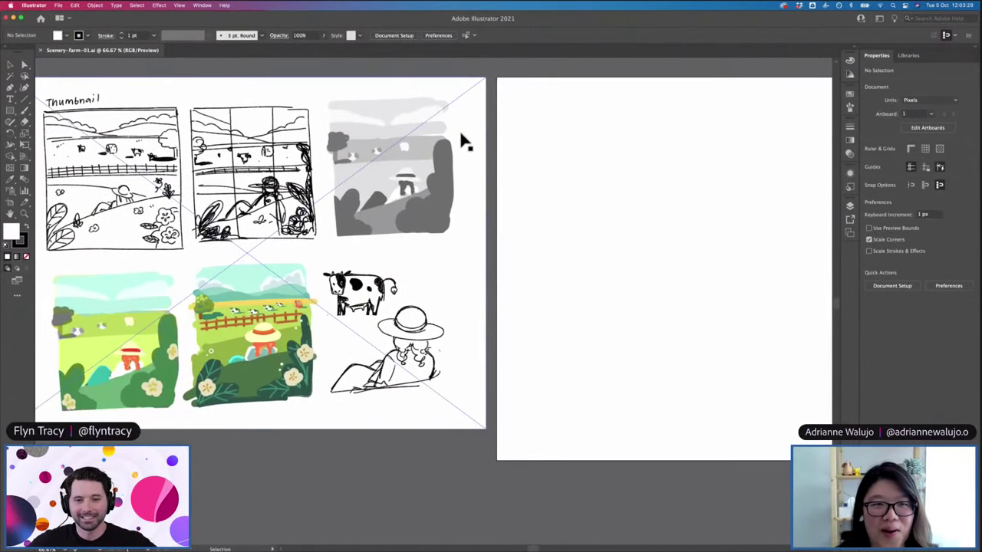
scroll(463, 140, left, 2)
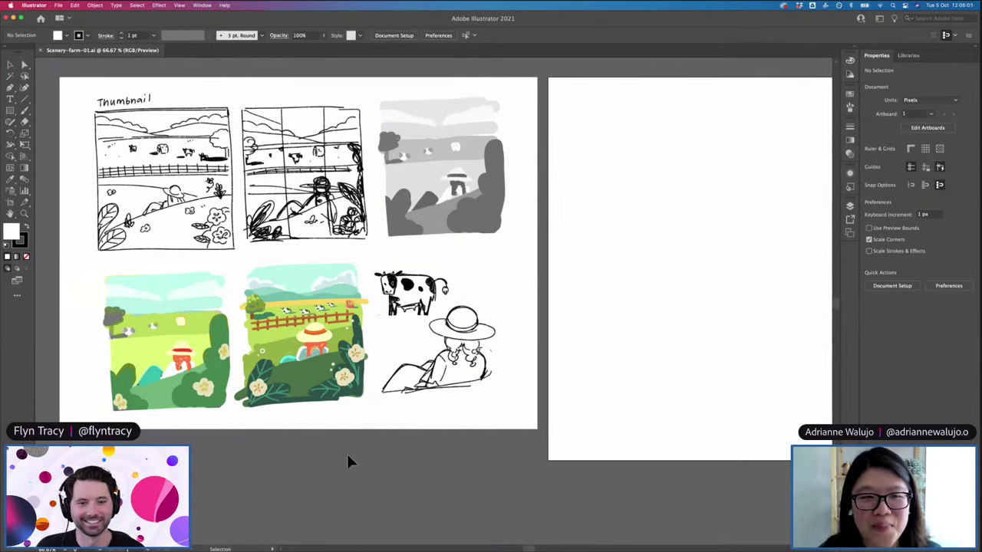
click(300, 412)
mouse_move(357, 330)
mouse_down()
mouse_move(367, 347)
mouse_move(361, 325)
mouse_up()
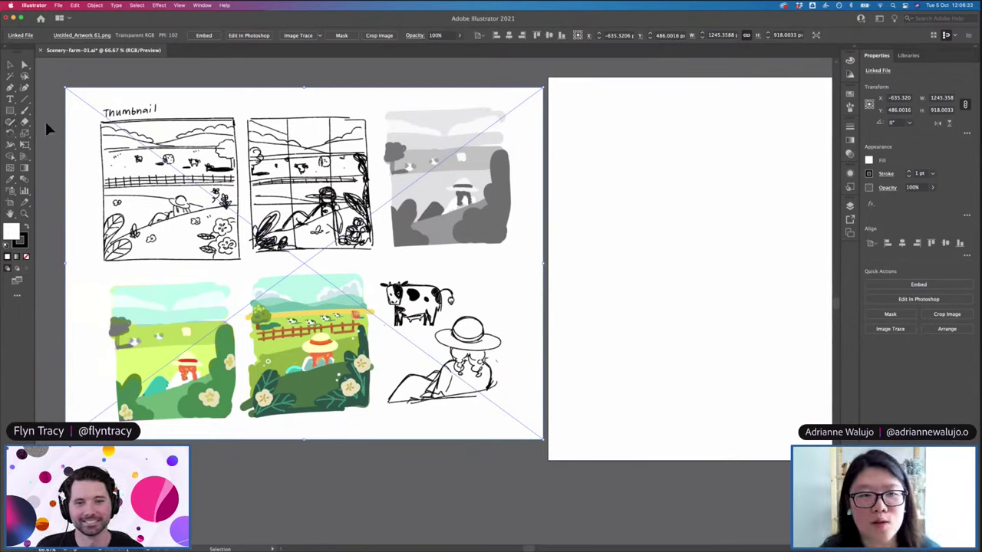
click(61, 167)
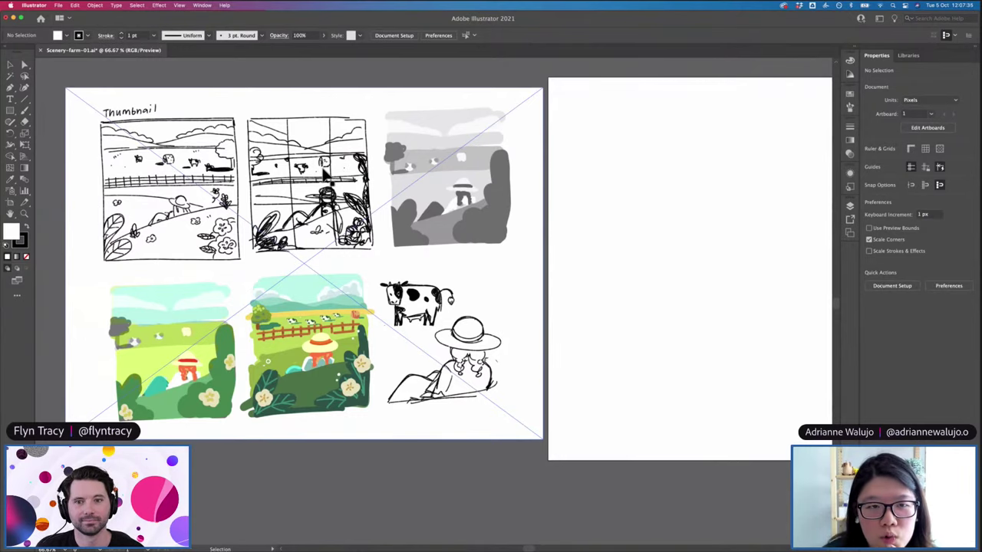
Move the linked thumbnail sketch image up so its top edge lines up with the top of the blank artboard
scroll(324, 174, up, 1)
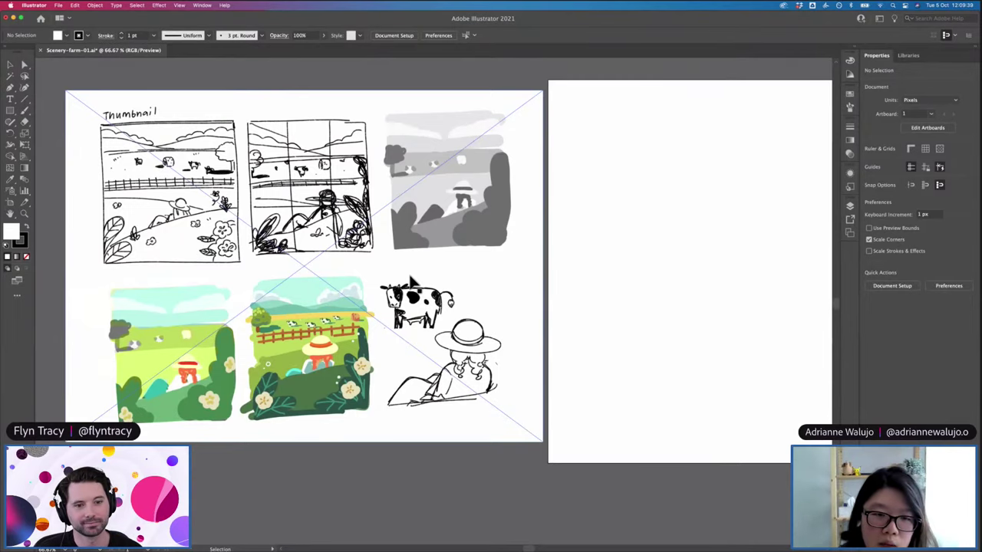
scroll(402, 308, right, 5)
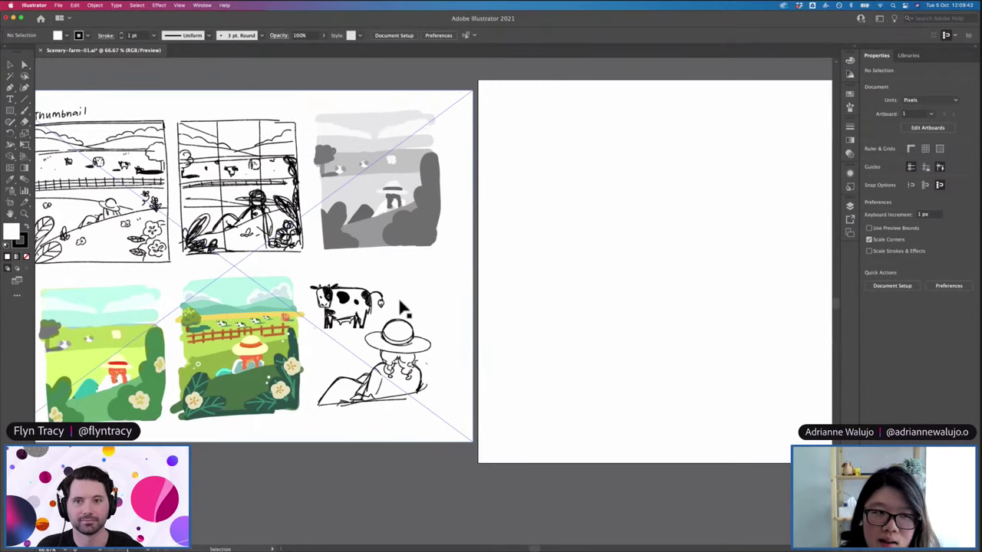
scroll(398, 297, left, 3)
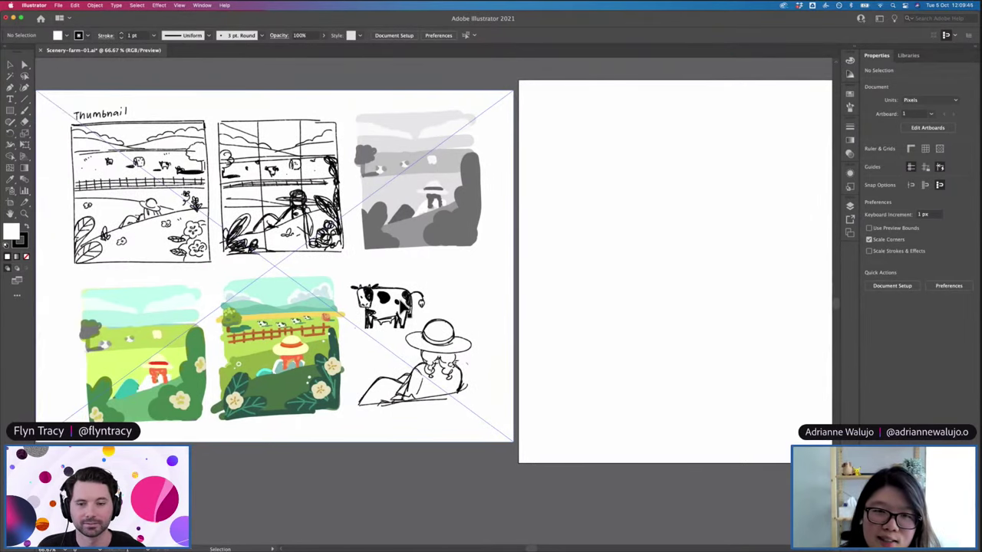
scroll(402, 302, down, 2)
click(478, 293)
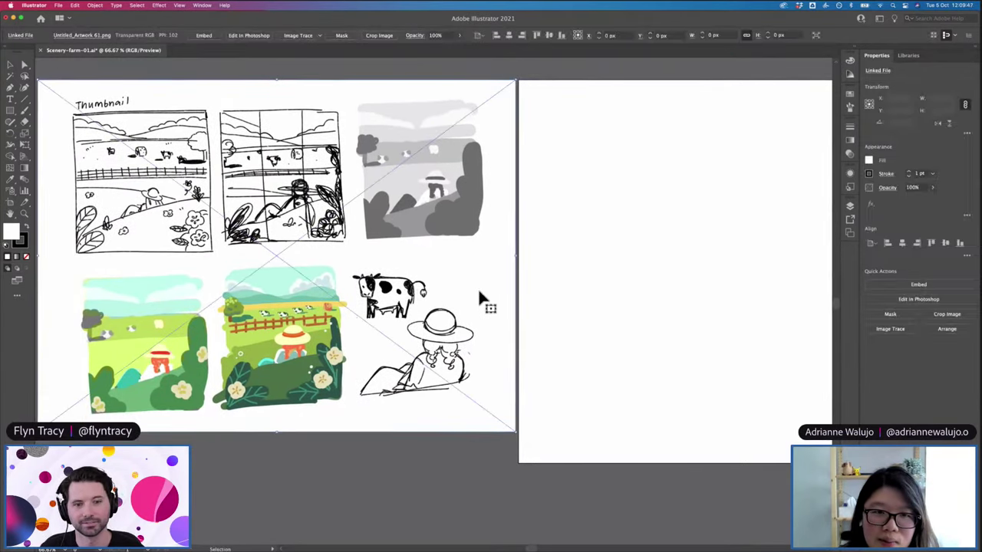
Place a duplicate of the thumbnail sketch image over the blank artboard
scroll(479, 297, right, 4)
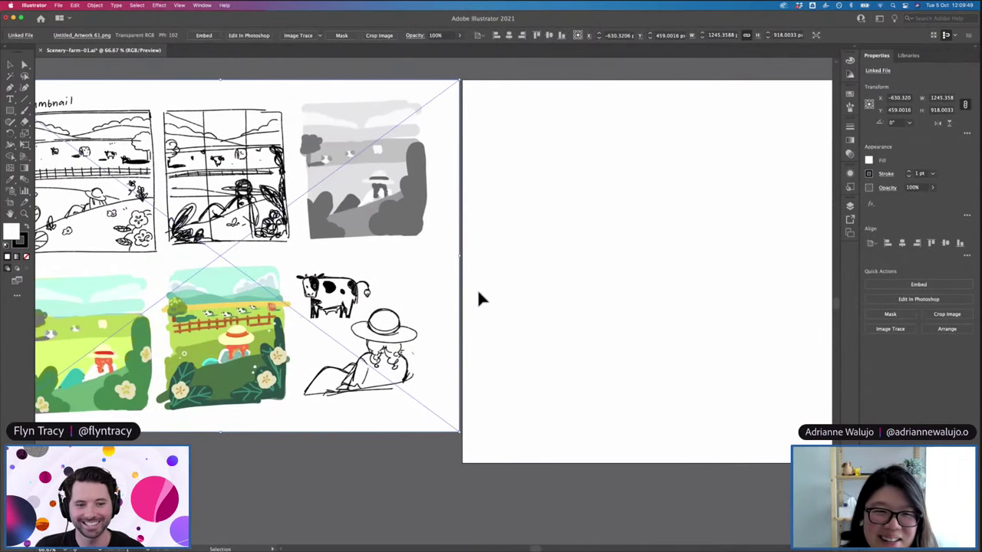
scroll(477, 297, right, 4)
scroll(477, 297, left, 3)
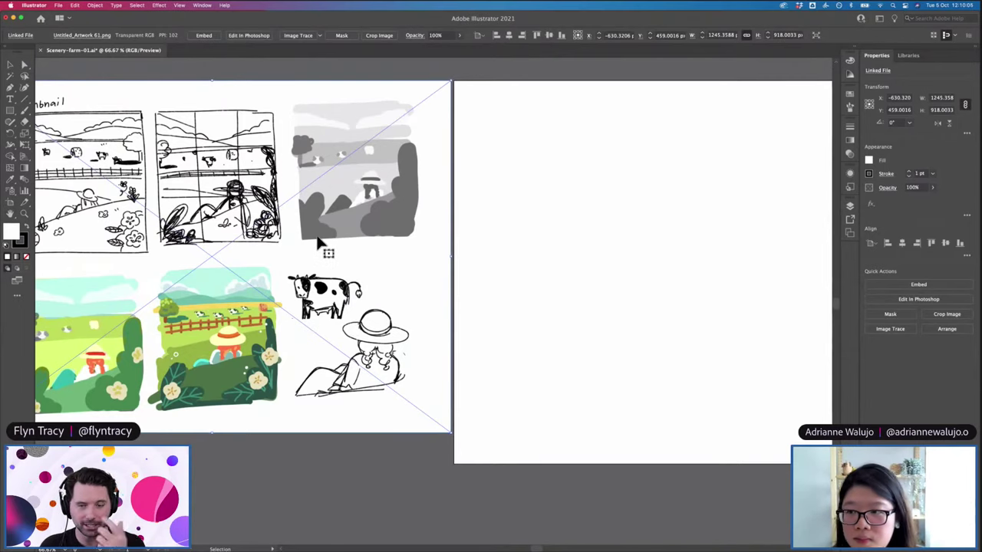
drag(321, 243, 707, 258)
scroll(705, 252, right, 3)
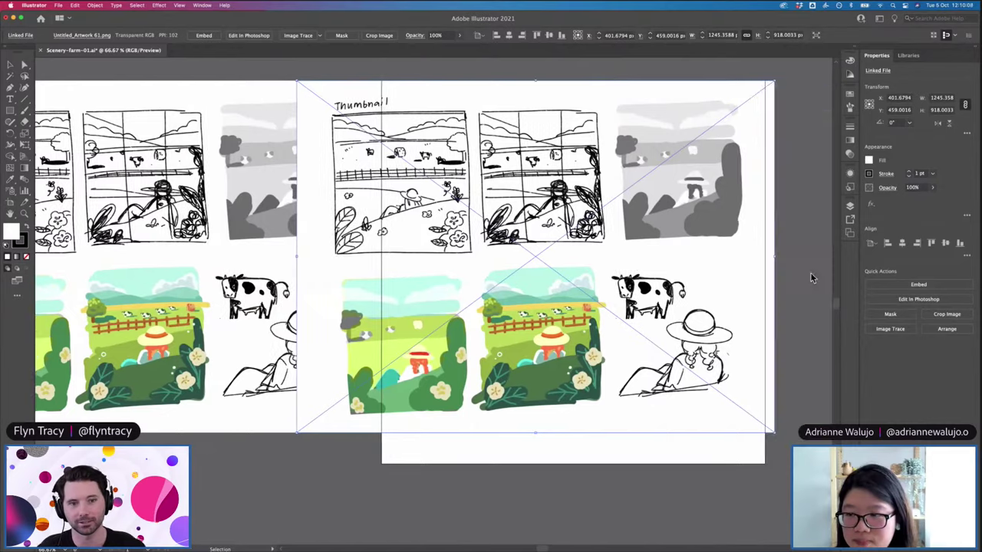
Crop the duplicate to the cow and seated-girl sketches, about 339 × 350 px, and move it near the artboard's centre
click(925, 315)
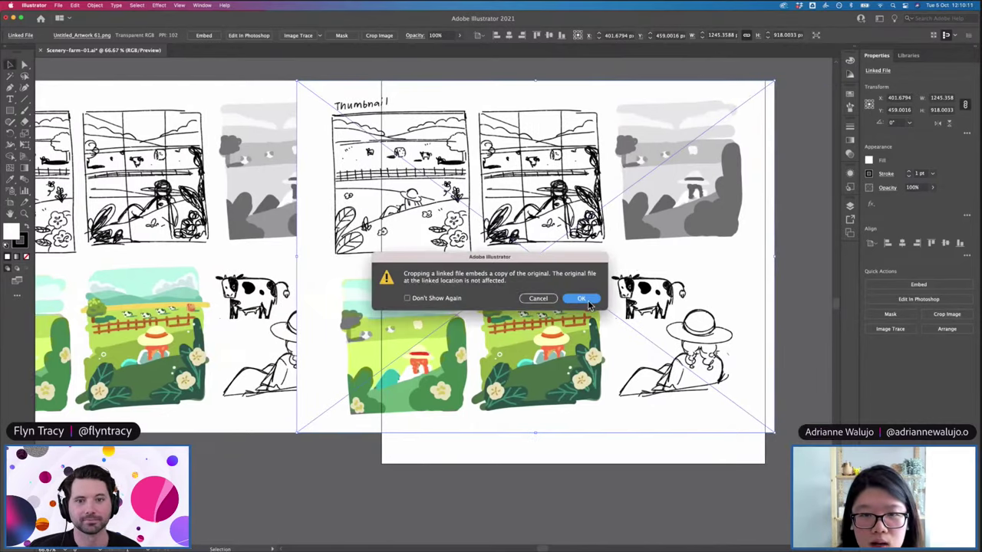
click(587, 299)
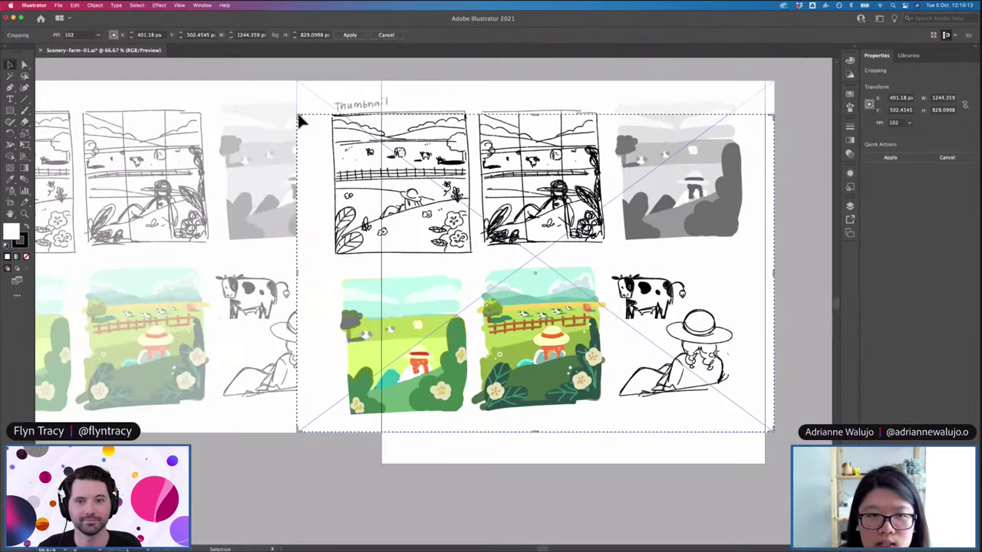
drag(299, 116, 354, 132)
drag(626, 247, 608, 246)
drag(772, 247, 740, 268)
drag(738, 431, 736, 401)
key(Return)
drag(698, 336, 611, 301)
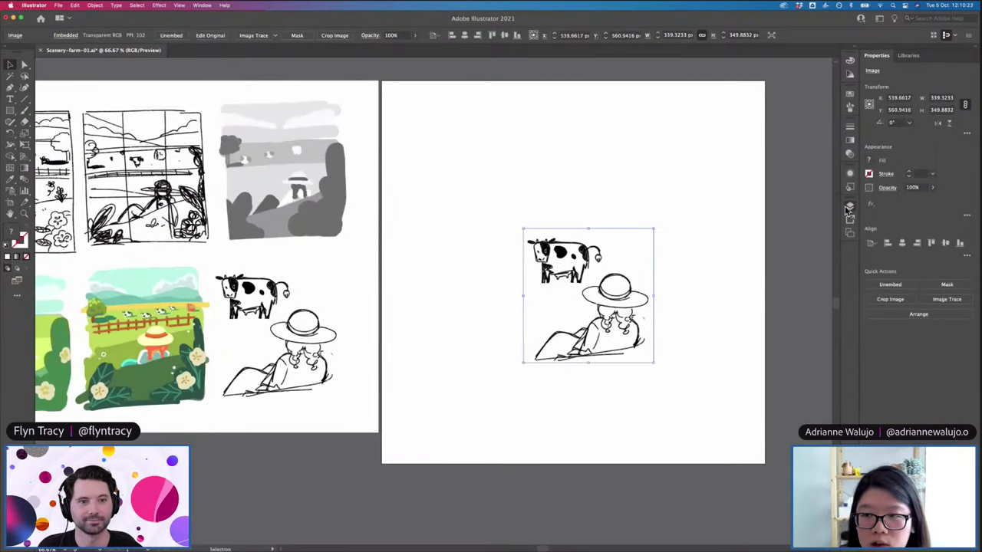
Show the layers and set the cropped sketch's opacity to 30%
click(850, 205)
click(917, 187)
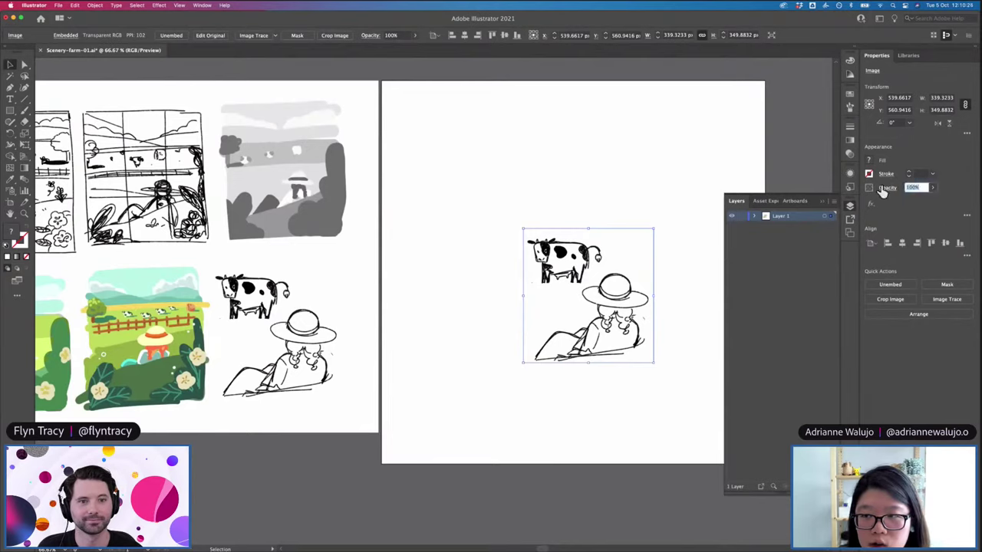
text(50)
key(Return)
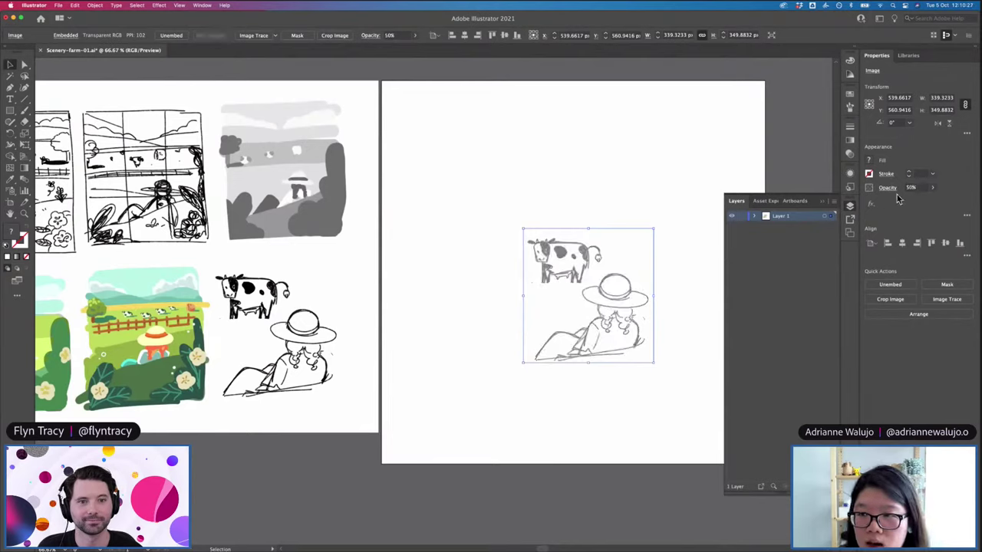
text(30)
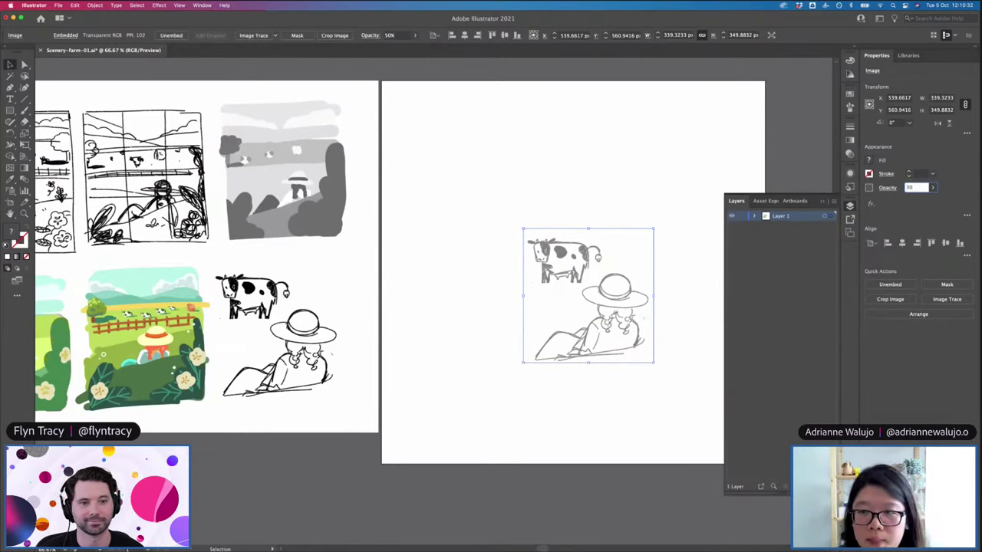
key(Return)
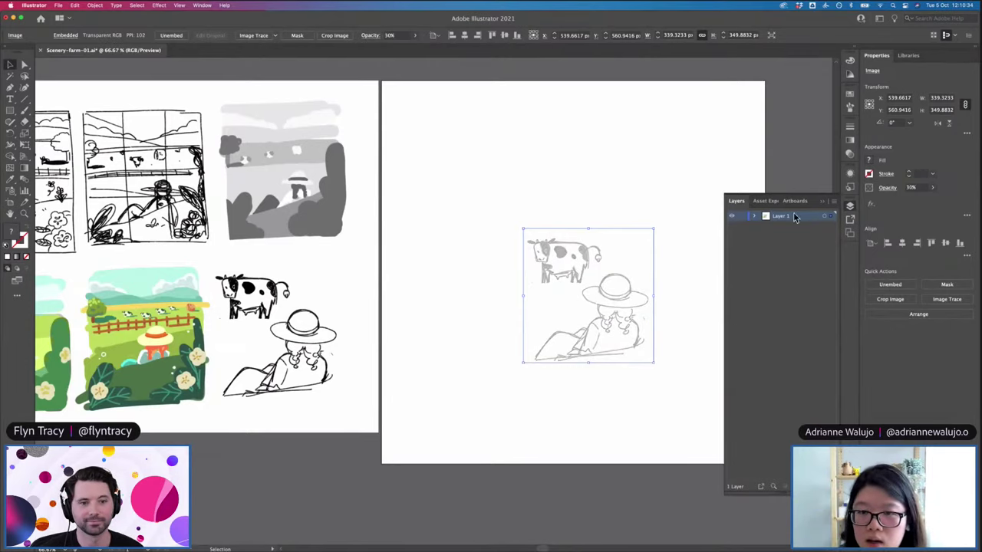
Enlarge the faded sketch to about 396 × 408 px and reposition it around the middle of the artboard
click(562, 170)
drag(595, 256, 572, 294)
scroll(618, 283, left, 2)
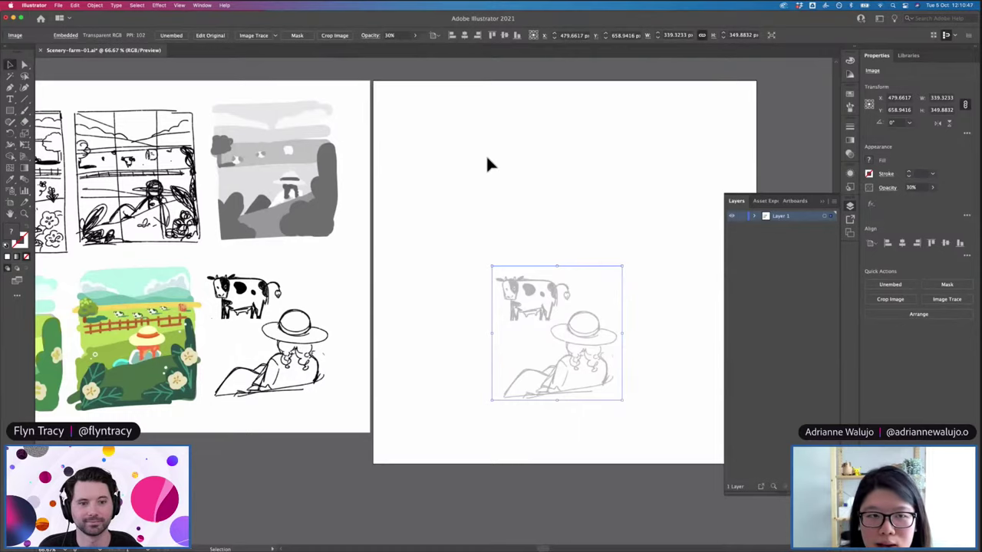
scroll(462, 186, right, 2)
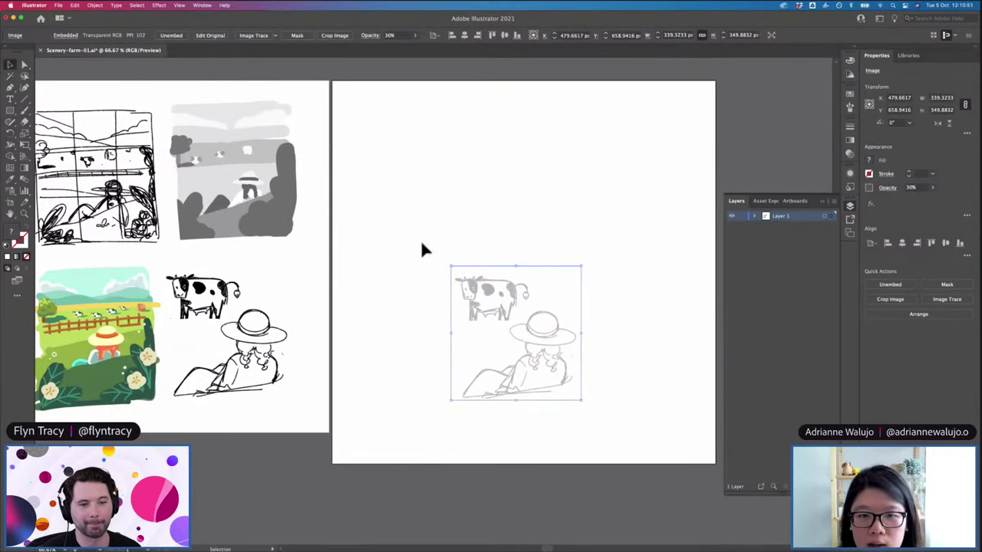
drag(451, 267, 422, 242)
mouse_move(496, 296)
mouse_down()
mouse_move(537, 265)
mouse_move(544, 273)
mouse_up()
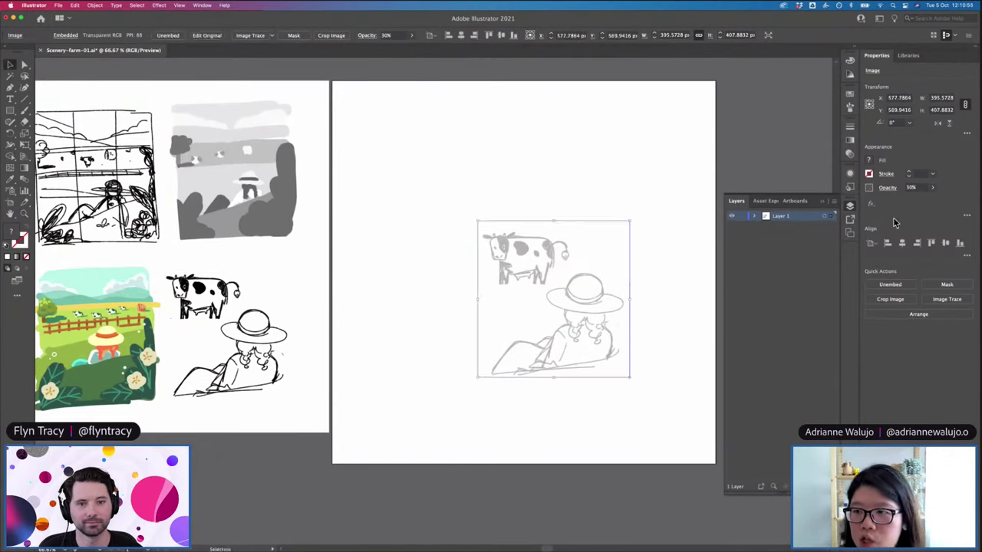
Lock Layer 1 holding the sketches and create a new layer above it
click(741, 216)
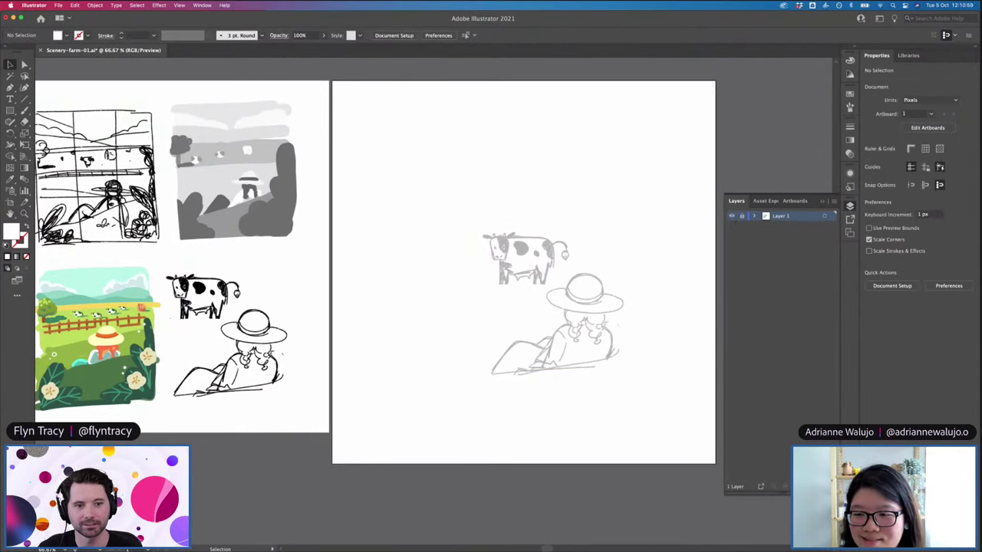
click(783, 486)
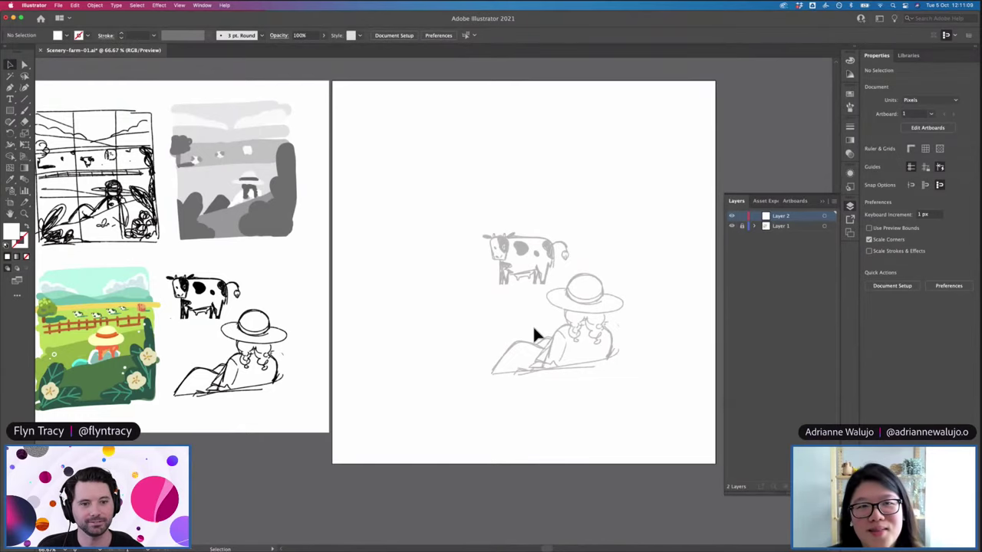
Draw an ellipse about 209 × 70 px over the girl's hat brim and rotate it to about 353° to follow the brim's tilt
scroll(535, 334, up, 5)
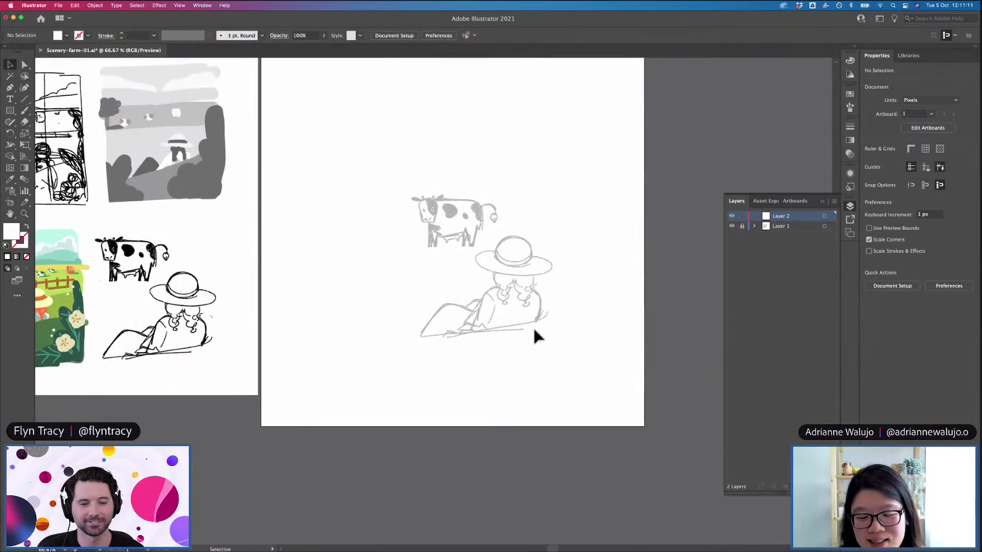
scroll(535, 336, down, 3)
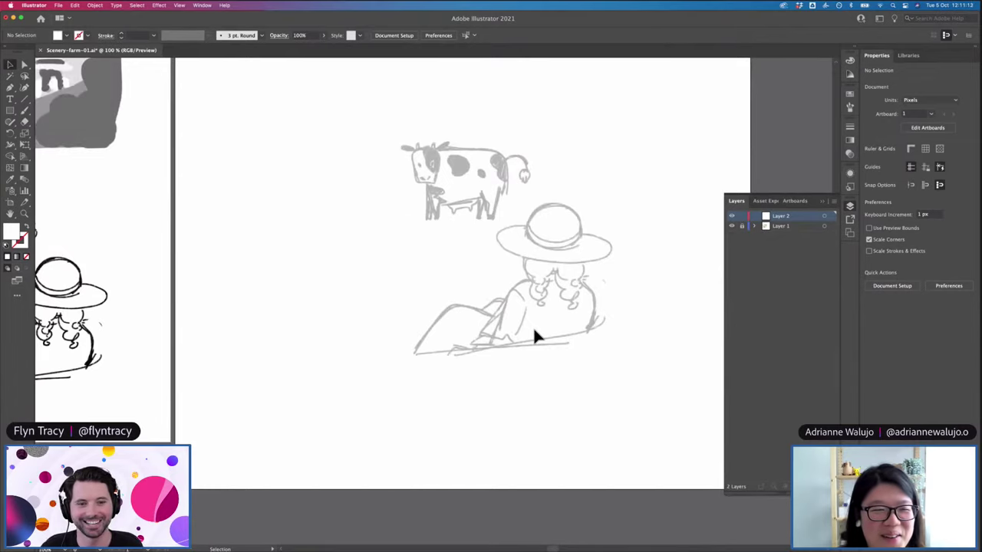
scroll(534, 335, down, 3)
scroll(535, 335, up, 3)
scroll(535, 335, right, 3)
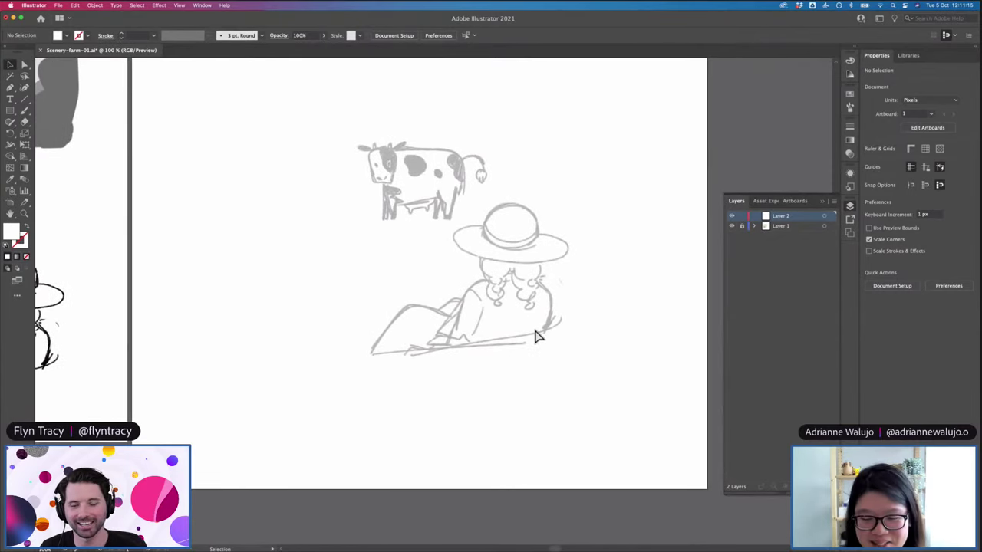
scroll(533, 330, up, 2)
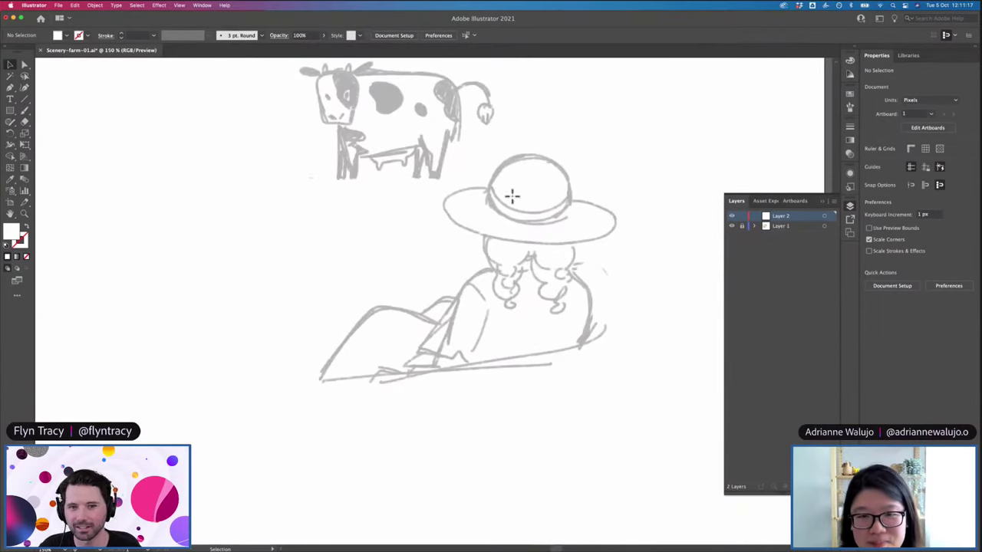
key(l)
scroll(481, 206, up, 3)
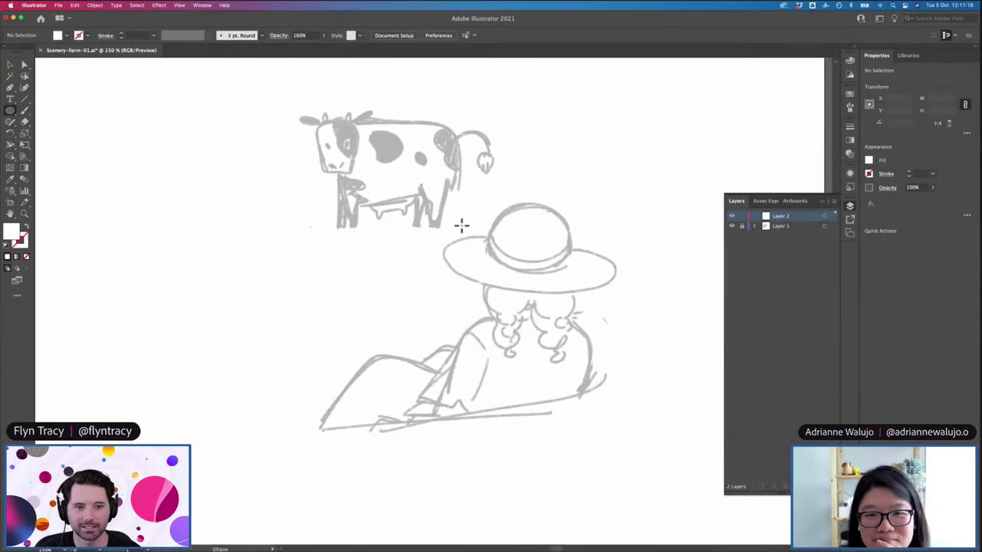
mouse_move(450, 235)
mouse_down()
mouse_move(499, 261)
mouse_move(631, 294)
mouse_up()
key(e)
mouse_move(635, 222)
mouse_down()
mouse_move(634, 240)
mouse_move(579, 242)
mouse_up()
key(v)
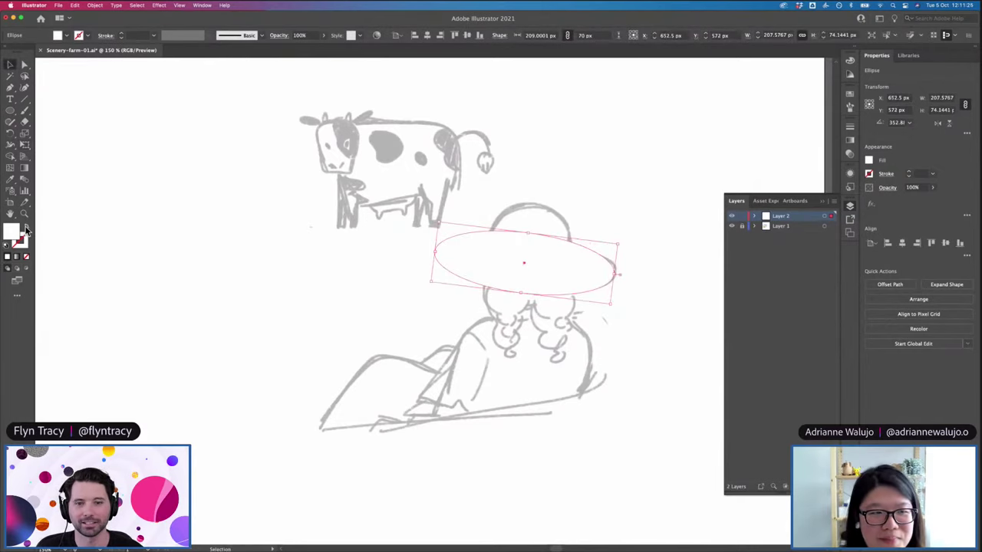
Give the brim ellipse no fill and a black 000000 stroke, and resize it to fit the sketched brim
click(26, 230)
double_click(21, 242)
drag(453, 314, 396, 320)
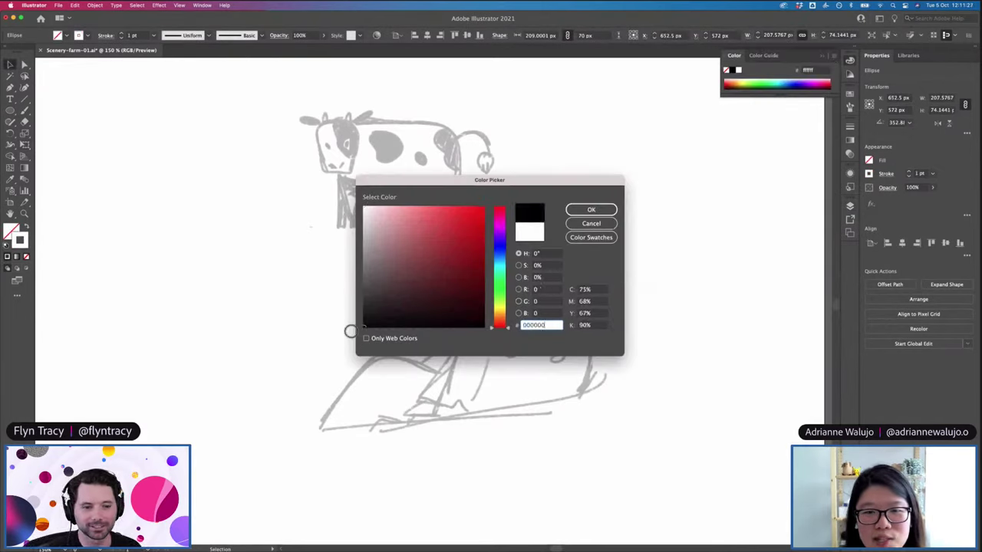
click(589, 209)
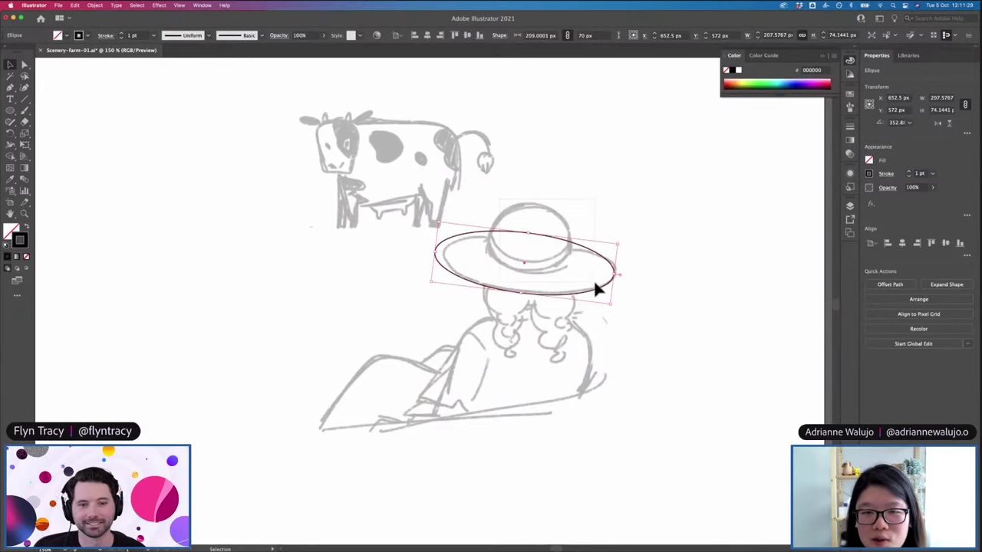
drag(441, 223, 443, 227)
click(516, 188)
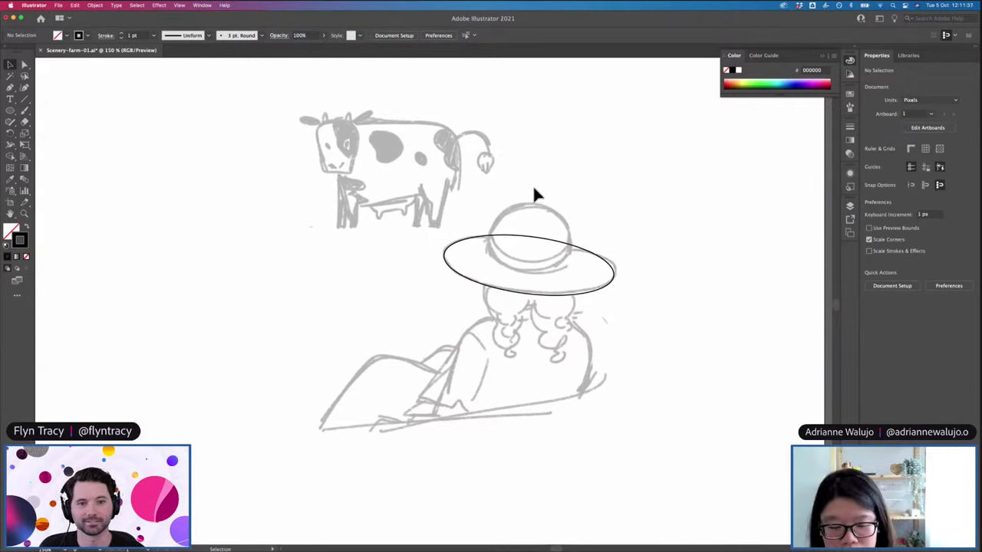
Draw a rectangle about 89 × 73 px above the hat sketch and fully round its top corners for the hat's crown
key(l)
key(m)
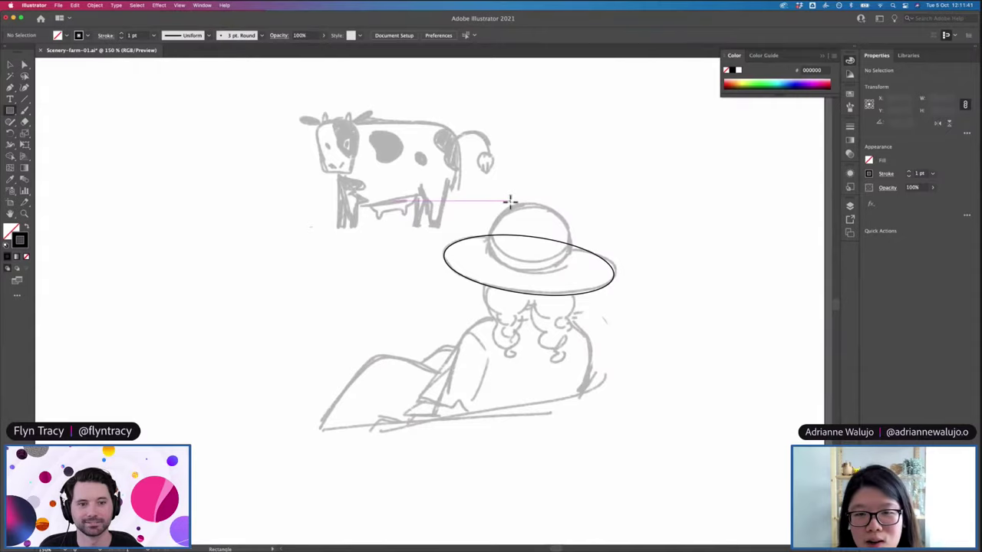
drag(494, 160, 570, 223)
key(a)
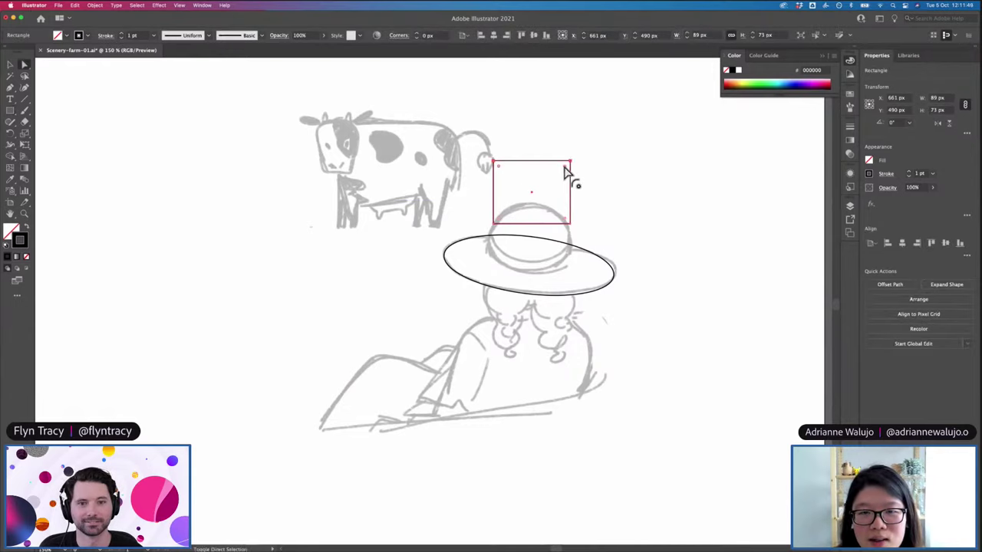
drag(565, 171, 601, 182)
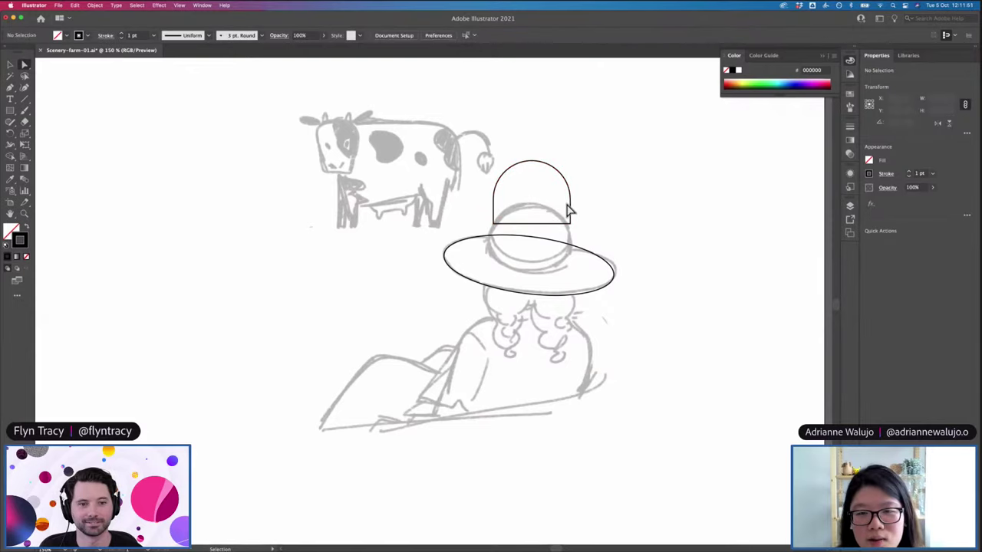
Undo the crown's top-corner rounding, resize its rectangle to about 81 × 80 px, and fully round all four corners
key(super+z)
key(v)
drag(533, 221, 562, 218)
key(e)
key(v)
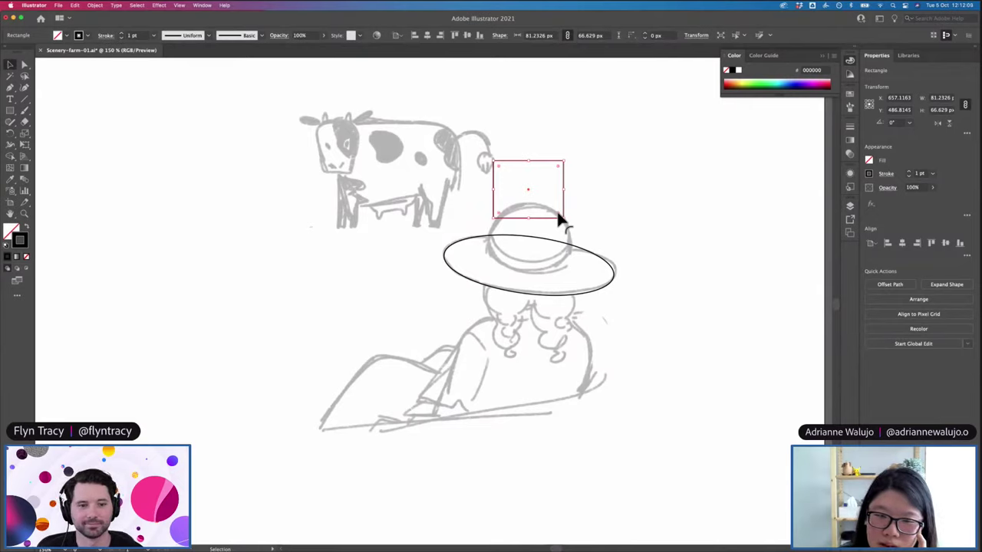
drag(558, 218, 529, 153)
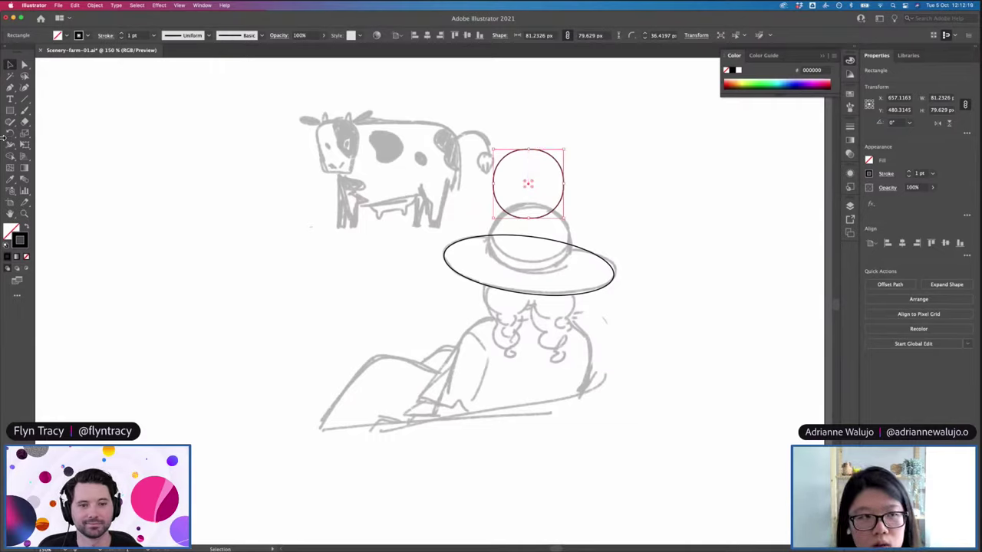
Undo the crown rectangle's last height change
click(159, 5)
mouse_move(197, 104)
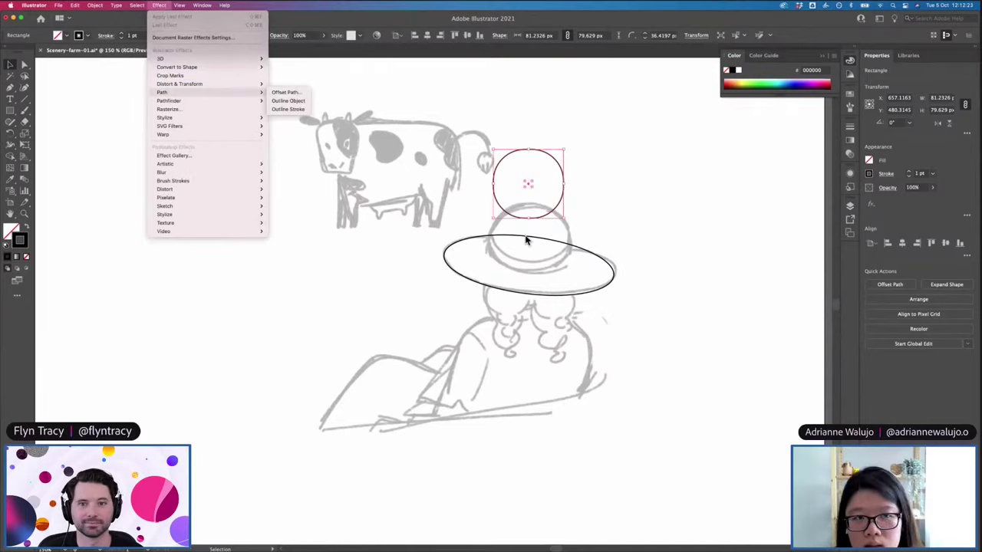
click(596, 204)
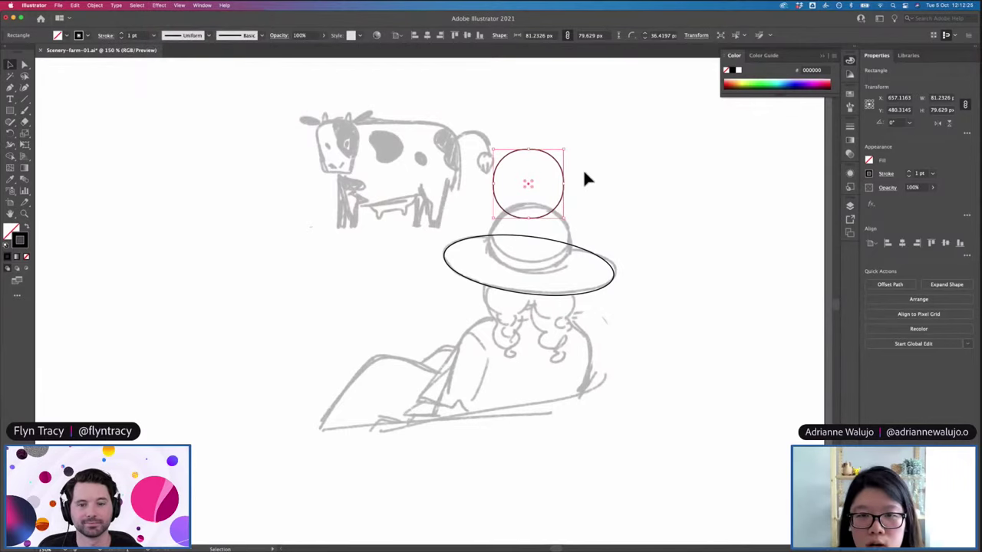
drag(561, 165, 561, 217)
key(super+z)
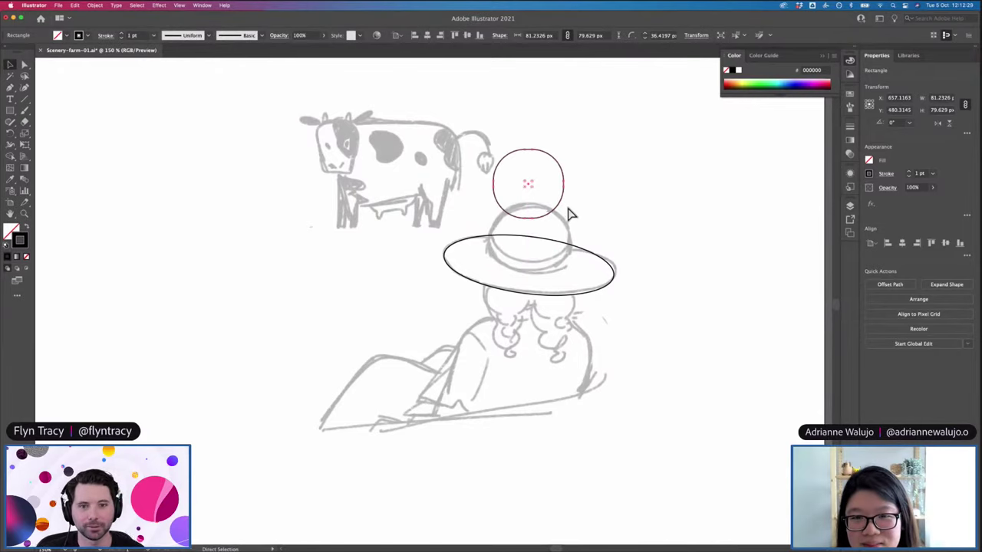
click(544, 182)
key(super+z)
key(Delete)
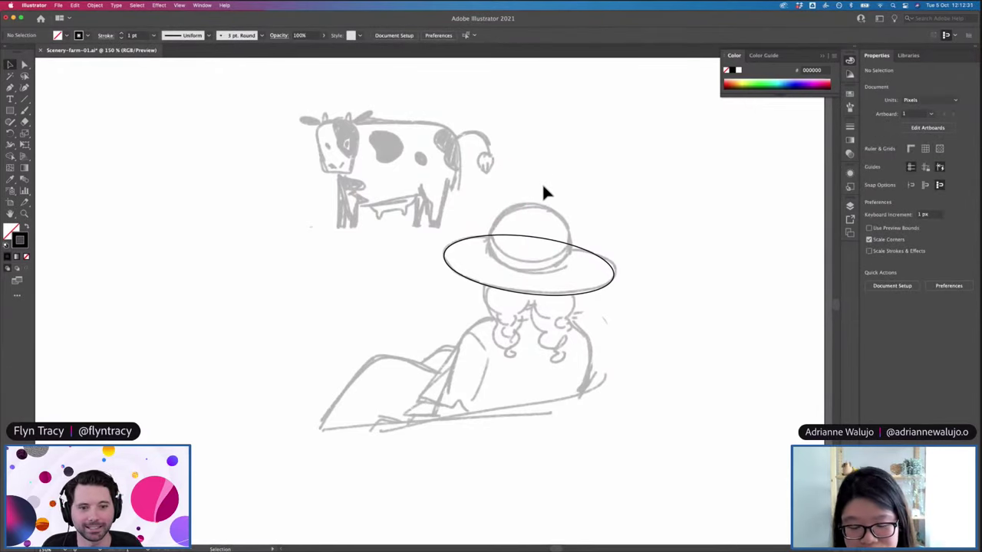
key(super+shift+z)
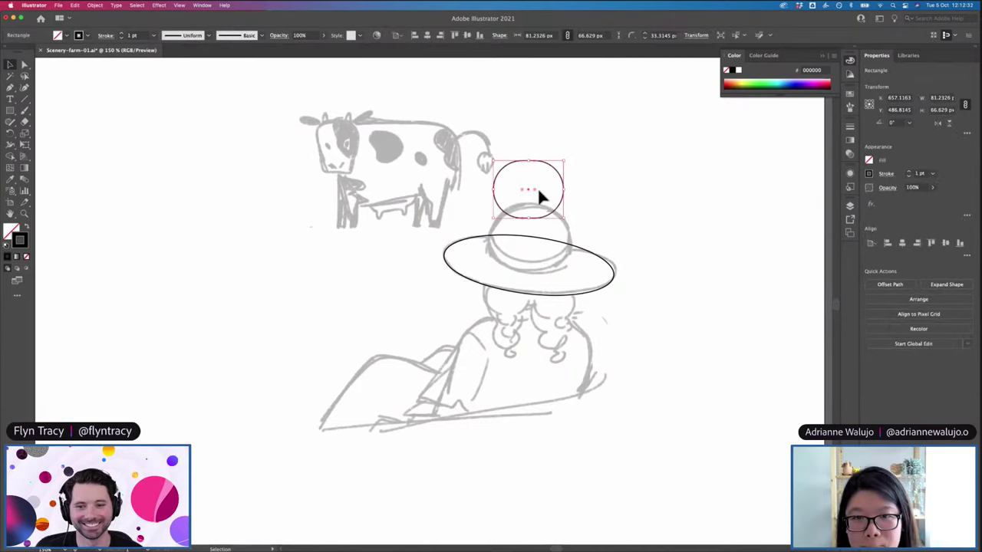
Set the crown rectangle's corner radius to about 24 px and fully round only its two top corners
drag(539, 200, 538, 179)
key(a)
click(515, 182)
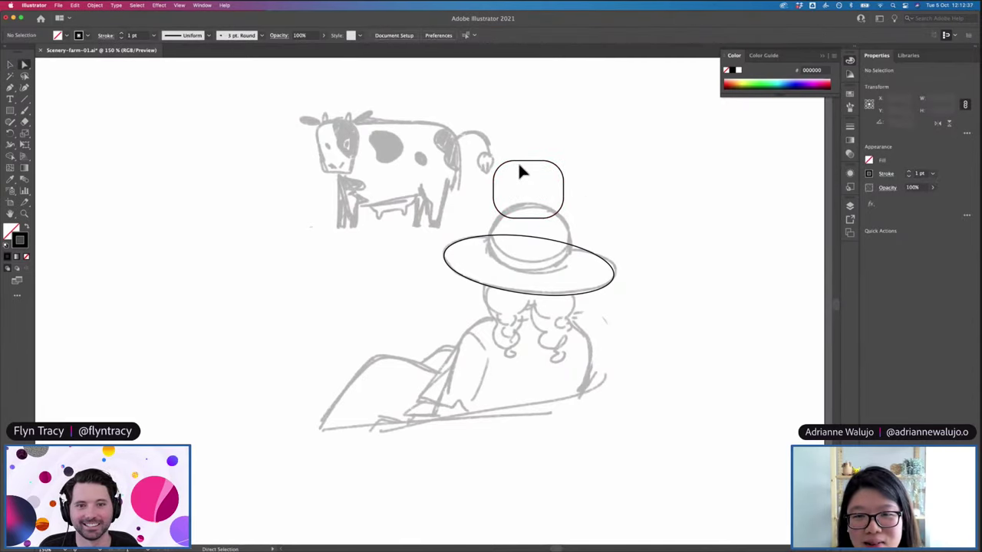
key(v)
drag(519, 150, 516, 175)
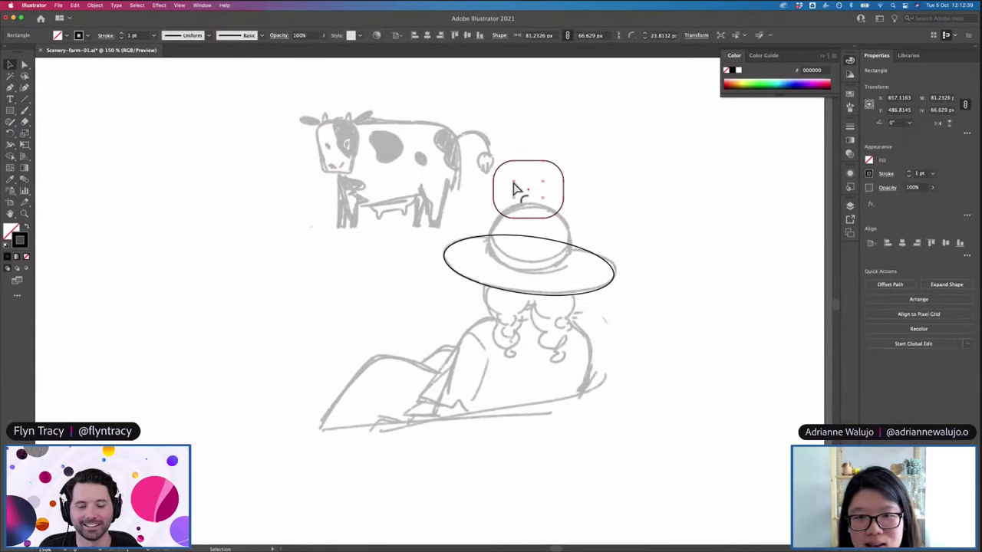
key(a)
drag(542, 188, 526, 215)
key(v)
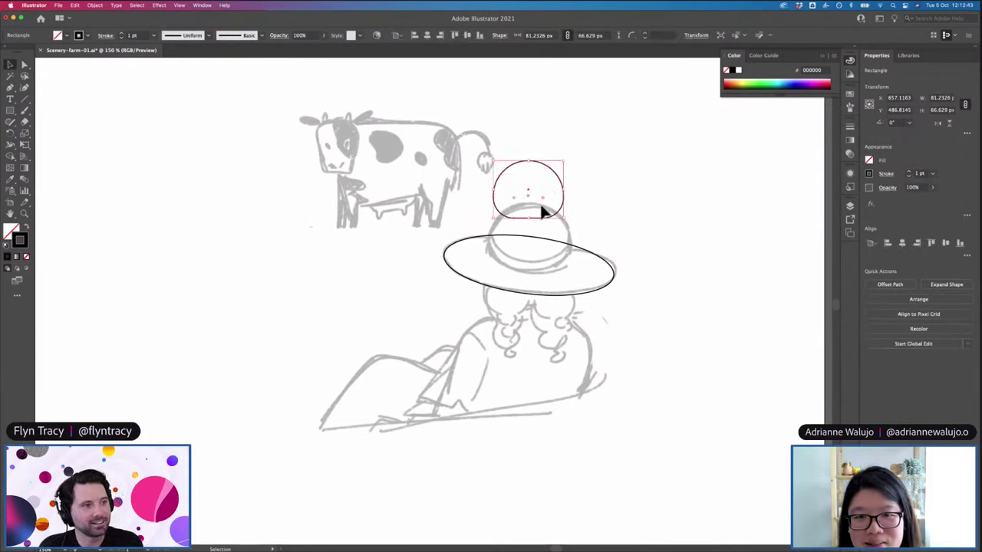
click(587, 185)
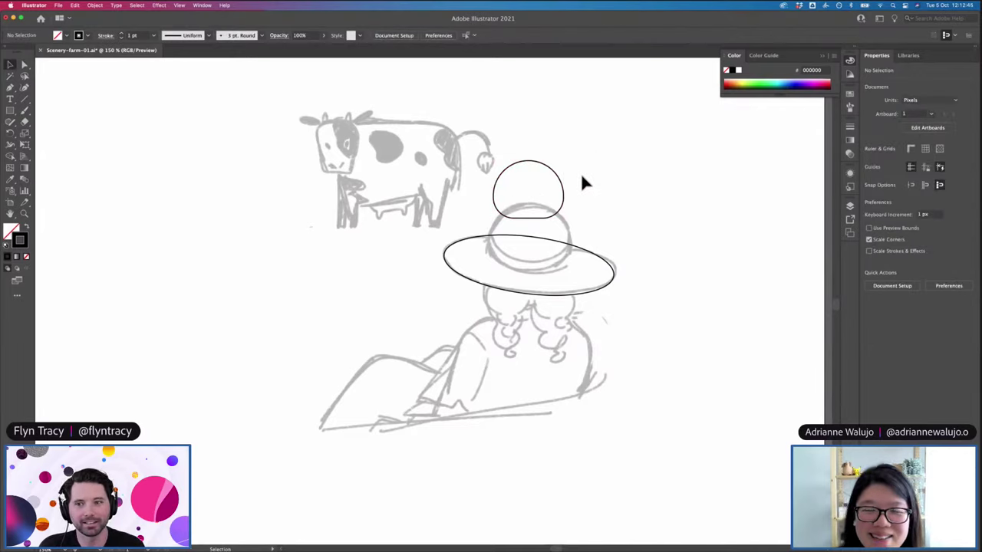
Scale the crown shape to about 91 × 75 px over the sketched crown and rotate it to about 5.7°
click(536, 188)
key(Delete)
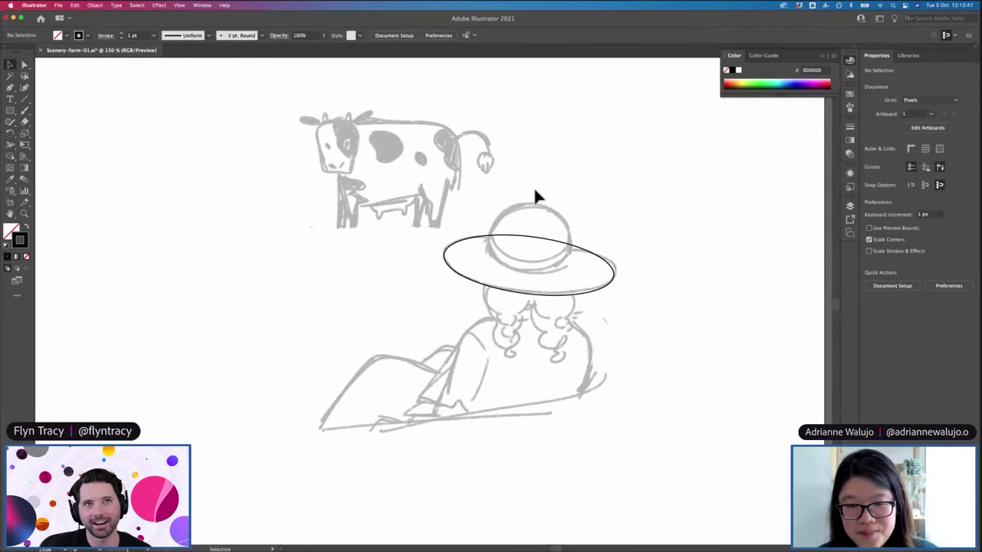
key(super+z)
key(e)
drag(567, 154, 556, 218)
key(v)
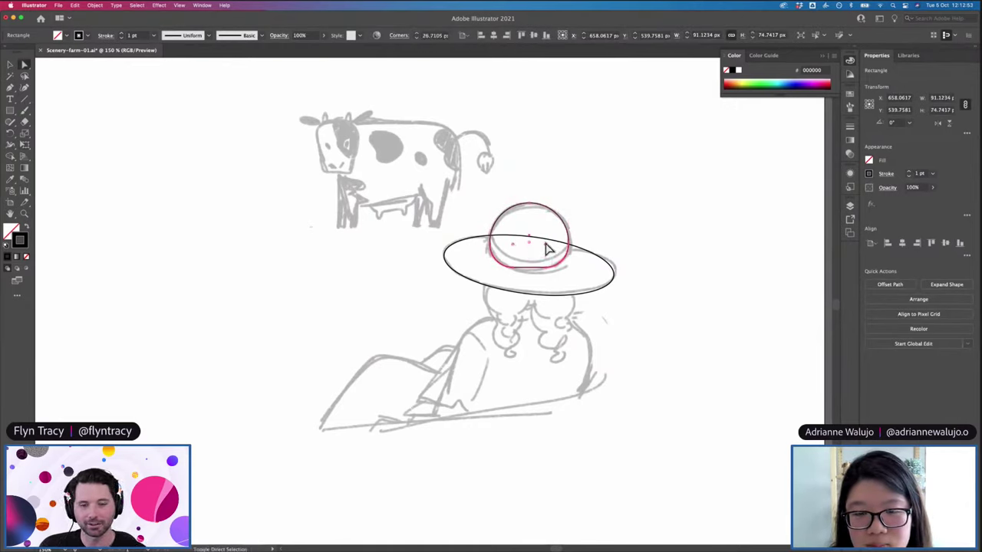
click(574, 203)
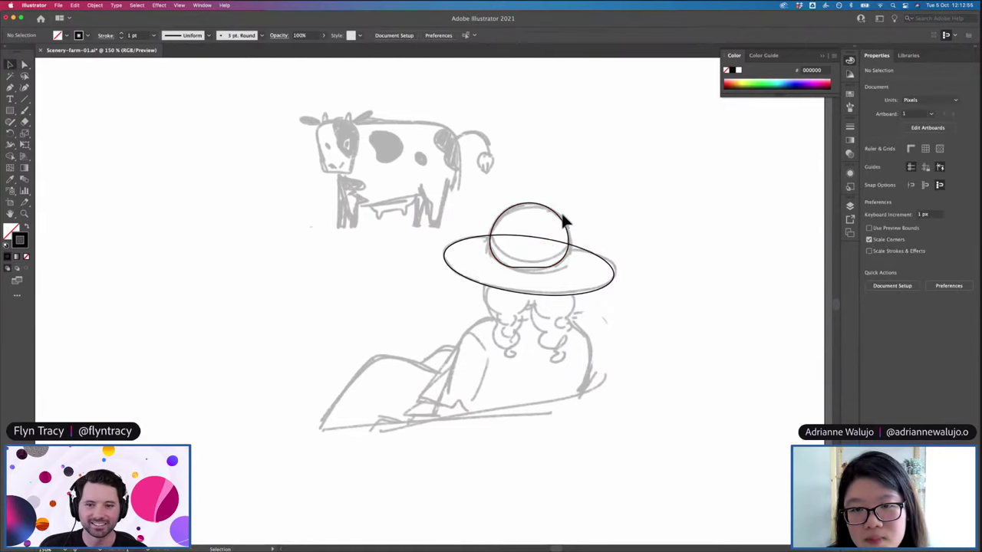
click(564, 218)
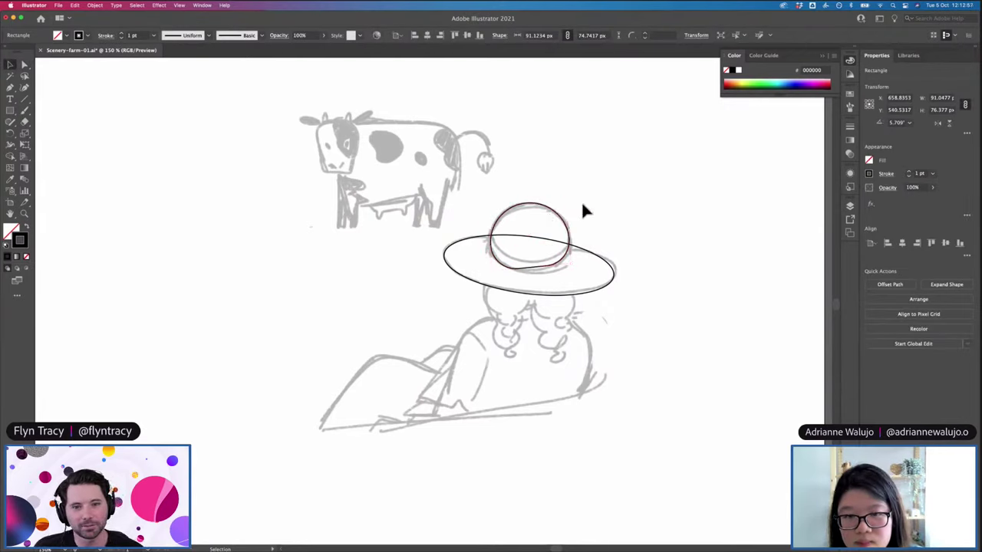
click(582, 205)
Delete the rounded crown rectangle and draw an ellipse about 94 × 76 px for the hat's crown instead
click(555, 216)
key(Delete)
key(l)
drag(486, 168, 569, 243)
Shift the crown ellipse's two side anchor points slightly down so its widest part sits lower
key(a)
click(488, 207)
shift+click(568, 207)
drag(568, 206, 530, 231)
Try rotating the crown ellipse to about 355° and moving it 60 px up above the sketch
key(v)
drag(565, 197, 588, 202)
key(e)
key(a)
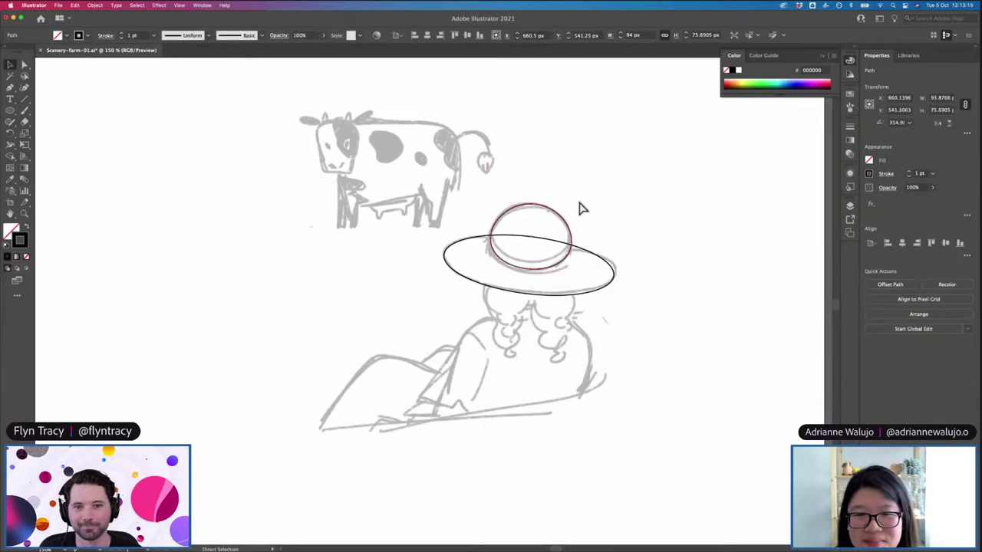
key(super+z)
key(shift+Up)
key(shift+Up)
key(shift+Up)
key(shift+Up)
key(shift+Up)
key(shift+Up)
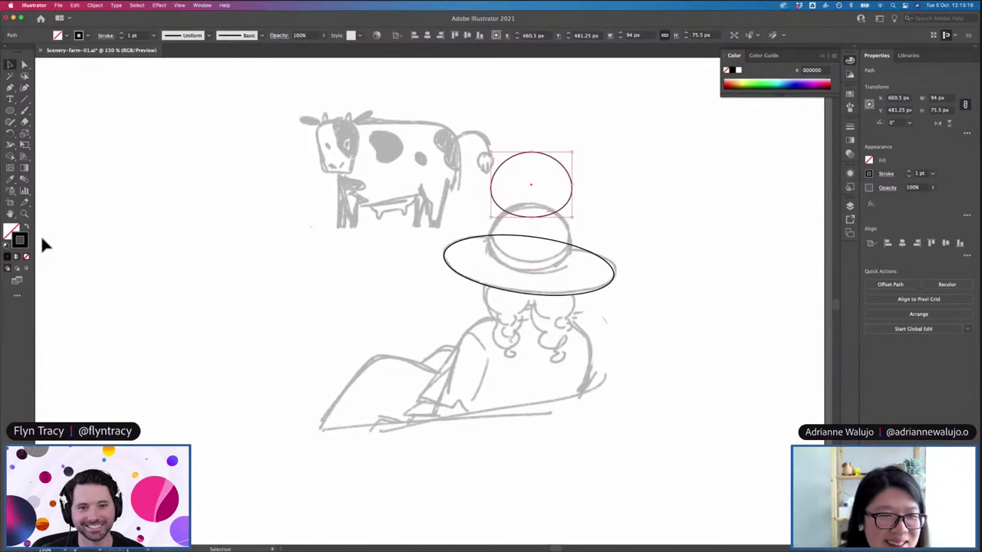
key(shift+Down)
key(shift+Down)
key(shift+Down)
key(shift+Down)
key(shift+Down)
key(shift+Down)
Rotate the crown ellipse to about 358° to follow the tilt of the sketched hat
key(e)
key(v)
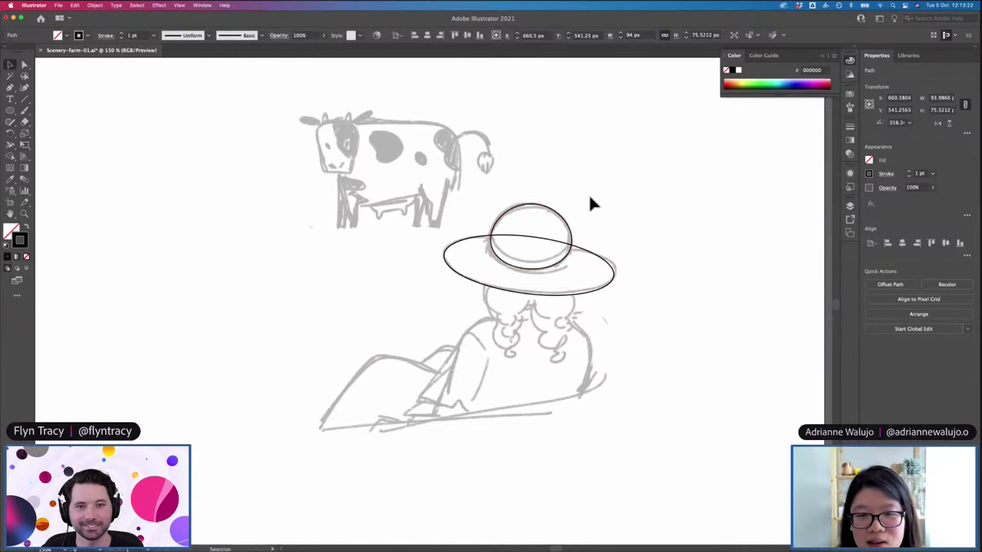
click(588, 194)
scroll(605, 213, down, 2)
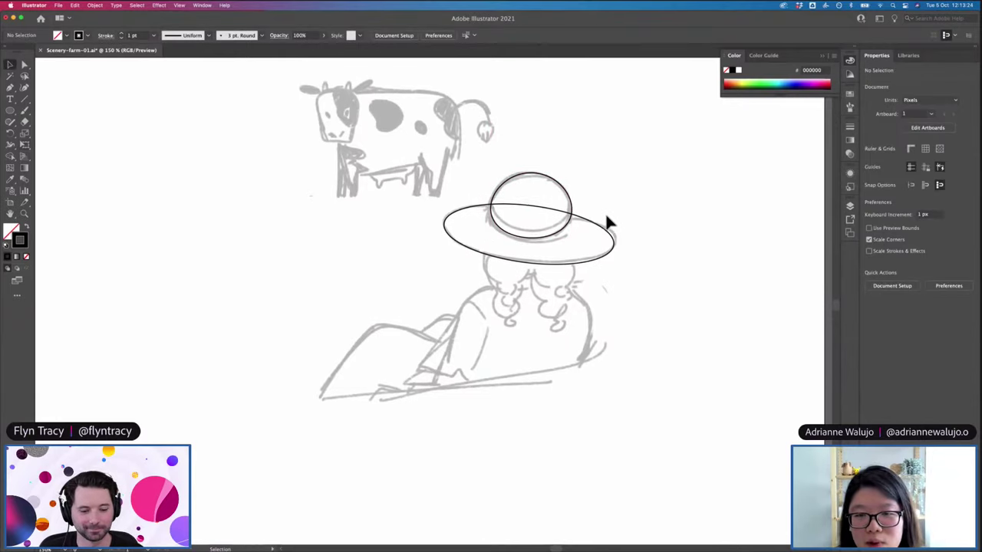
click(527, 251)
drag(527, 247, 526, 254)
click(645, 272)
Draw a U-shaped Pen path from the hat brim around the upper hair of the girl's left-hand braid
key(super+equal)
key(super+equal)
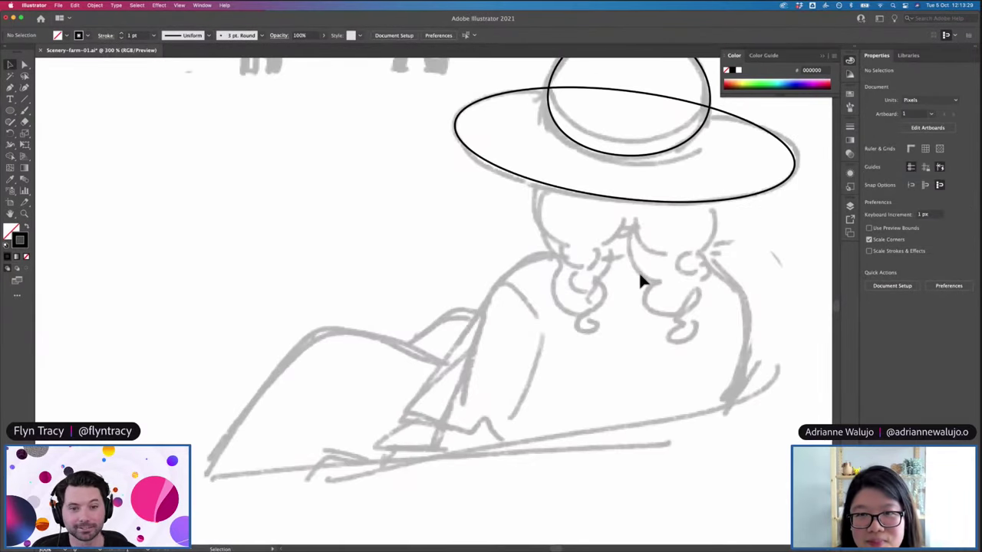
scroll(640, 273, up, 3)
scroll(640, 273, right, 4)
scroll(642, 282, right, 3)
key(p)
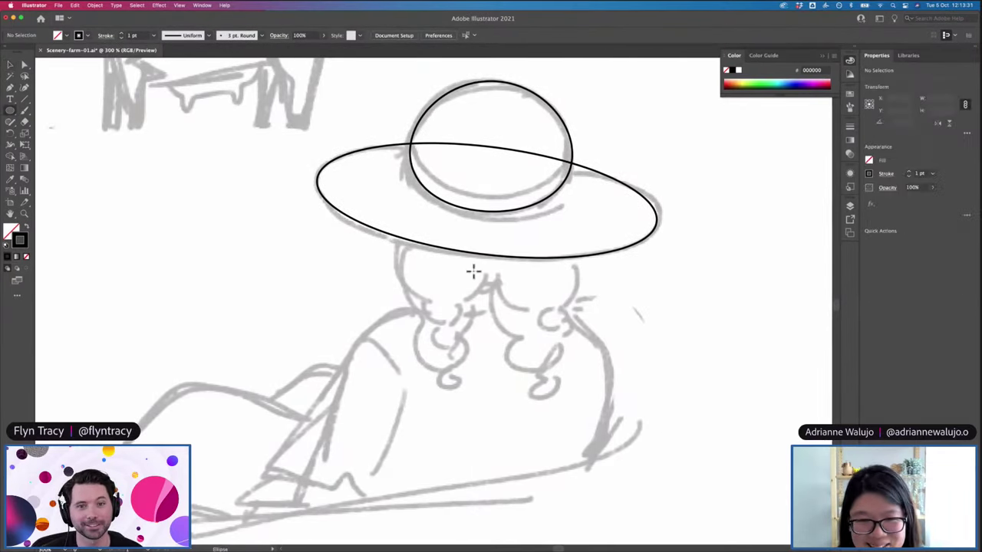
click(399, 231)
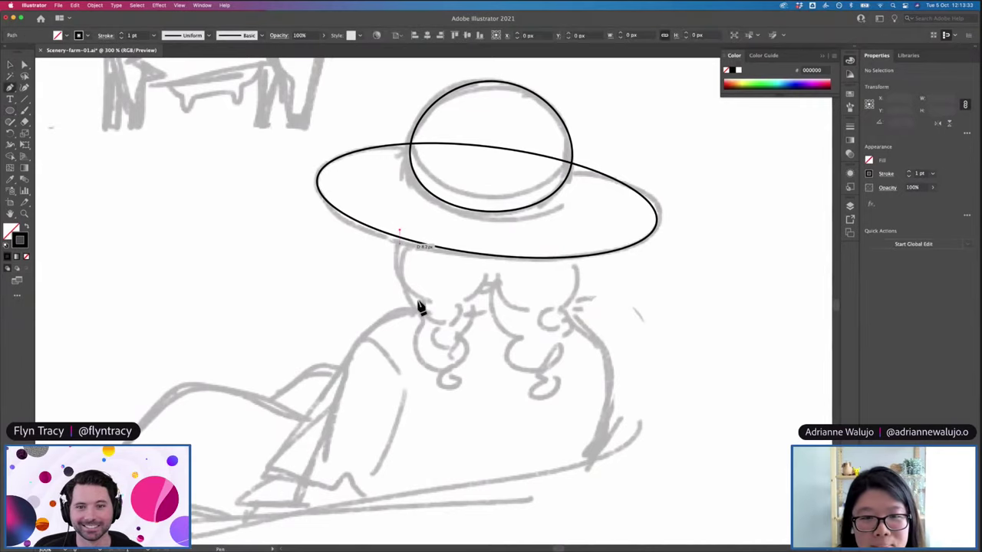
mouse_move(451, 303)
mouse_down()
mouse_move(460, 318)
mouse_move(457, 307)
mouse_up()
drag(492, 227, 498, 195)
Adjust the upper hair path's curve and shift its end point slightly outward to fit the sketch
key(a)
drag(421, 298, 426, 304)
key(v)
click(492, 296)
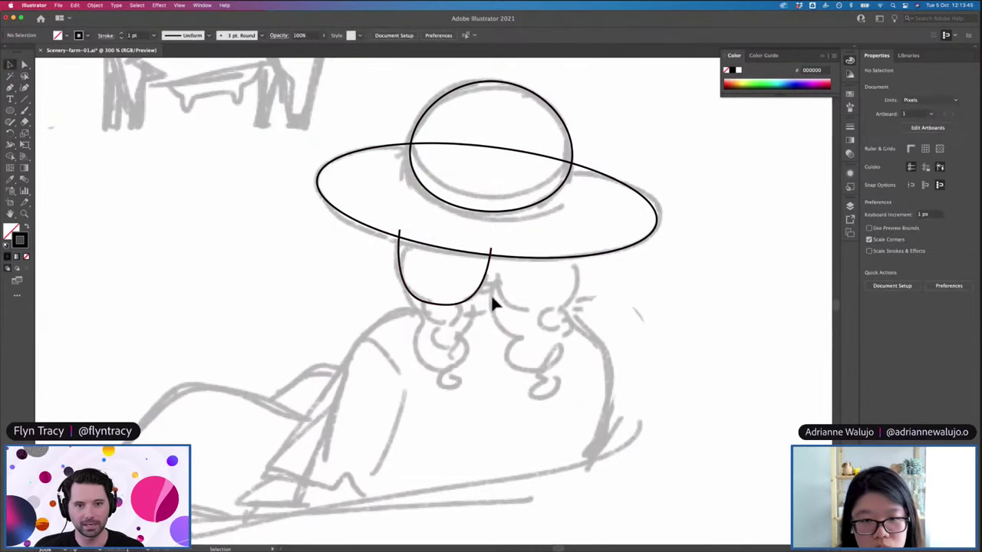
key(a)
click(486, 281)
drag(491, 249, 497, 252)
key(v)
click(469, 312)
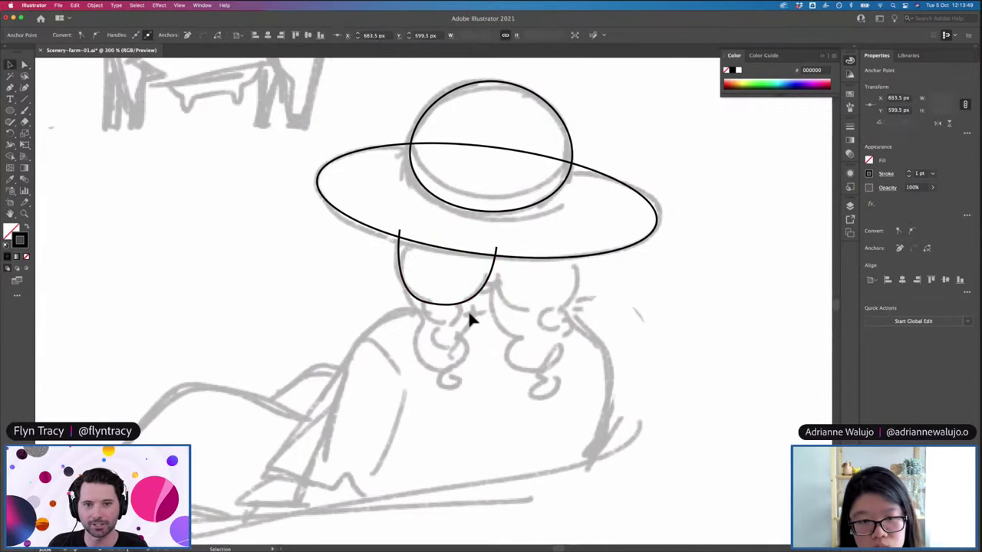
Draw a smaller U-shaped Pen path overlapping the bottom of the upper hair curve as the braid's next segment
key(p)
click(420, 292)
drag(462, 294, 470, 307)
key(v)
click(471, 311)
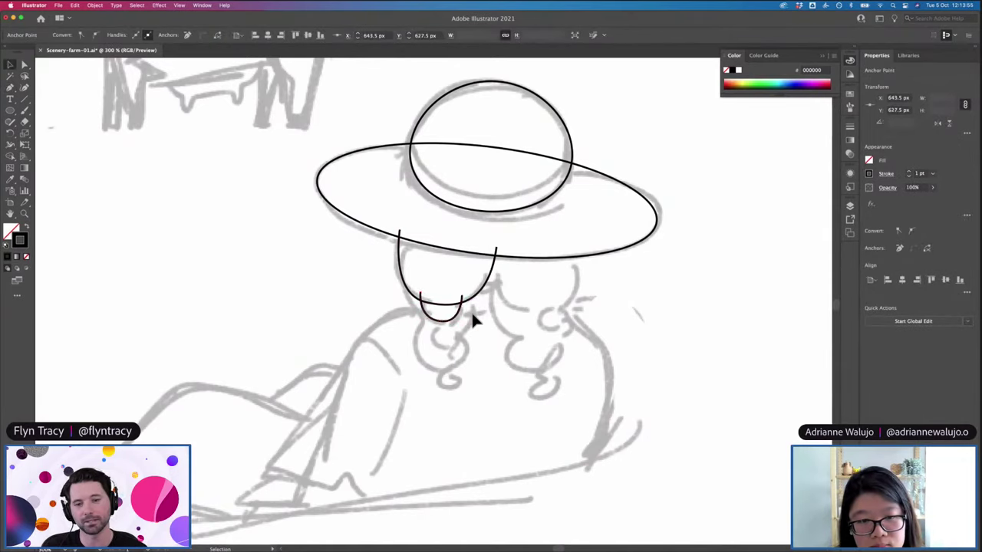
key(l)
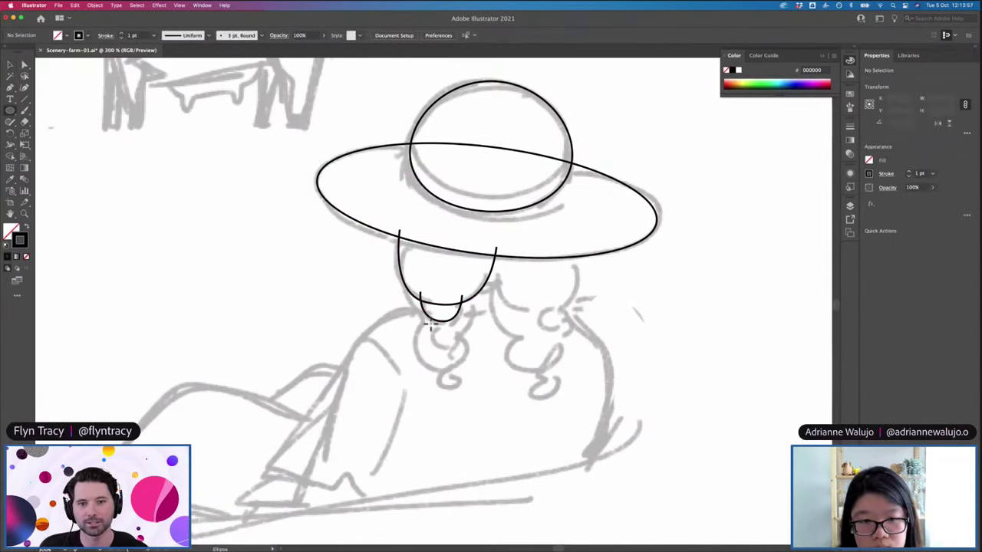
key(v)
drag(435, 322, 435, 351)
key(super+z)
Draw a nearly circular open Pen path beneath the small U-curve as the braid's third segment
key(p)
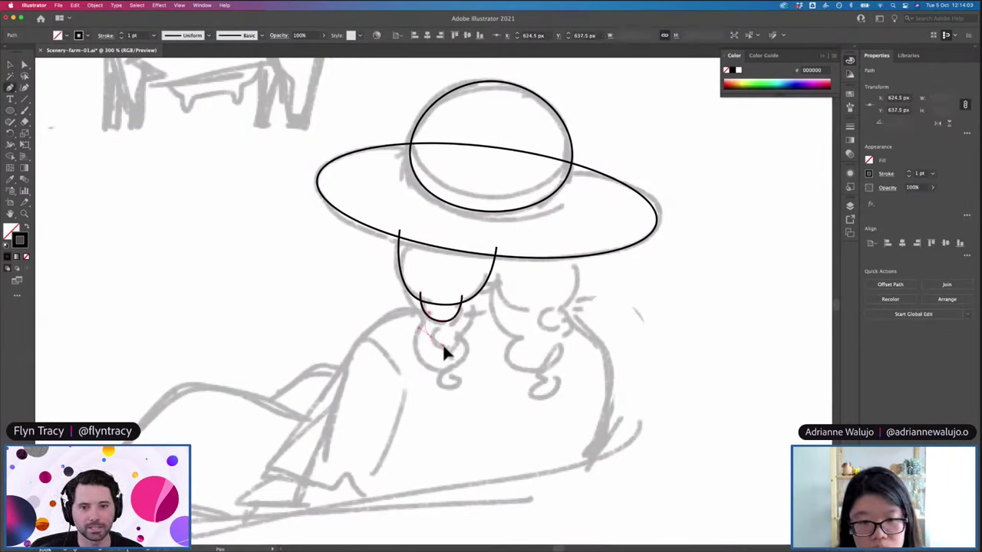
drag(443, 349, 462, 322)
drag(438, 290, 453, 313)
key(super+shift+a)
key(v)
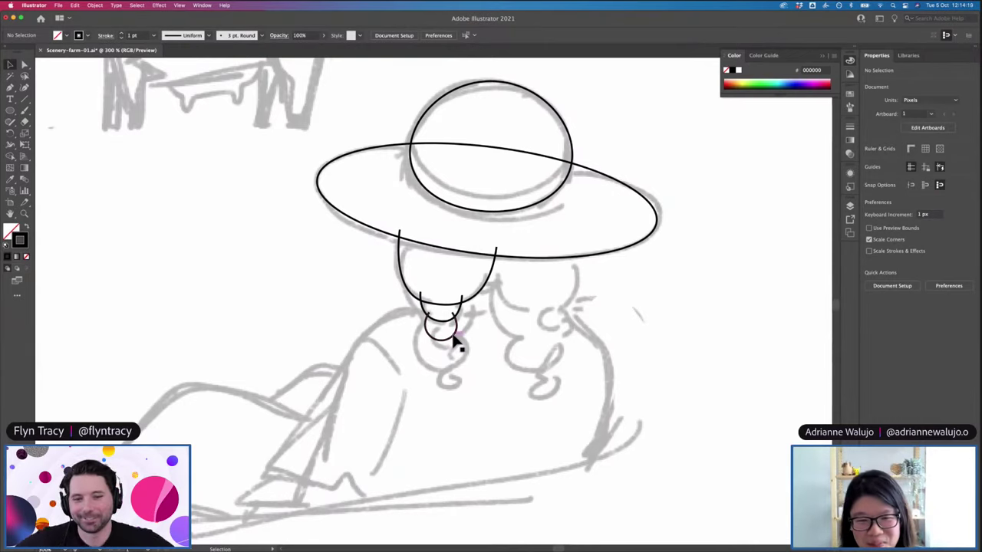
Draw a small flat rectangle directly beneath the braid's lowest curve for the hair tie
key(m)
drag(440, 343, 449, 346)
key(v)
click(463, 342)
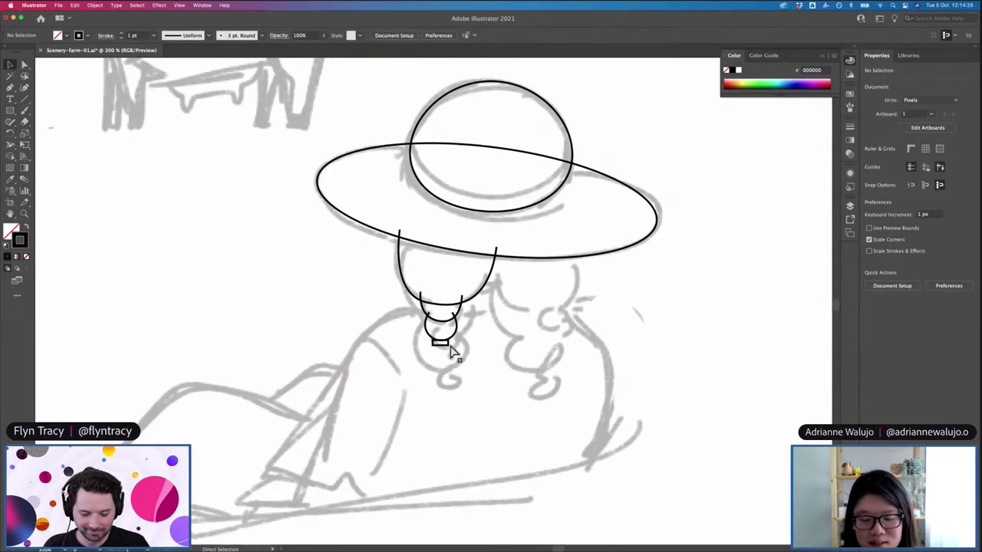
Resize the hair-tie rectangle to 12 × 3 px and move it down, clear of the braid's lowest curve
click(447, 344)
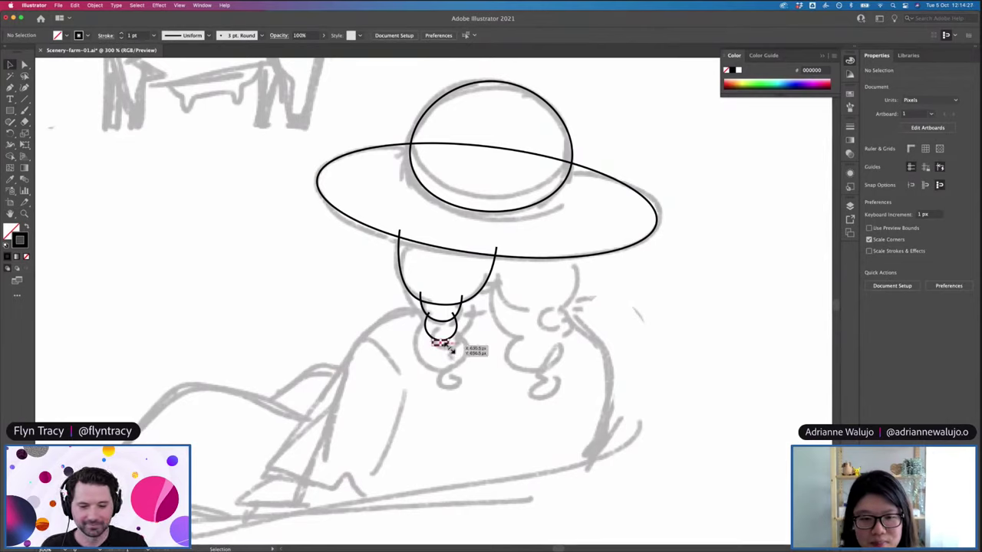
drag(451, 345, 448, 346)
click(457, 354)
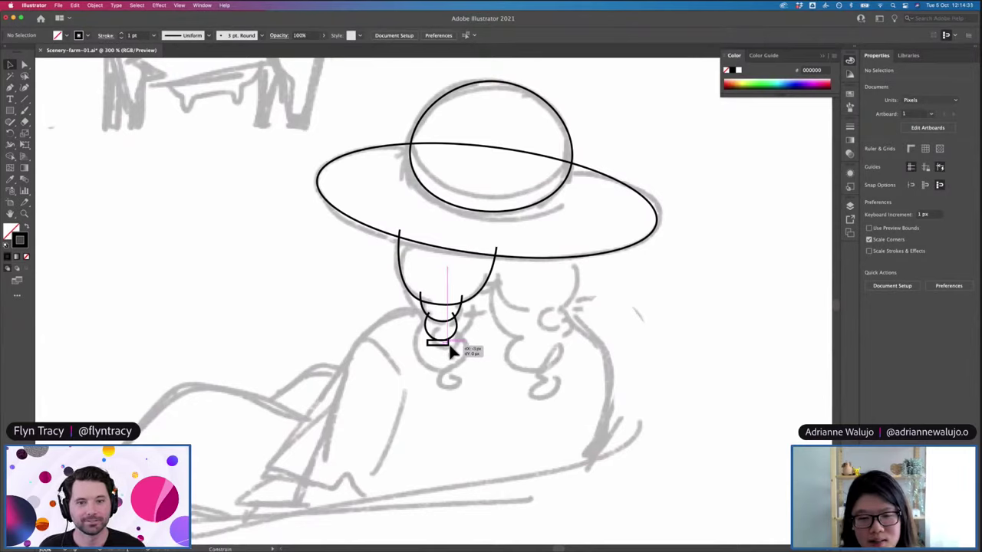
drag(444, 347, 452, 360)
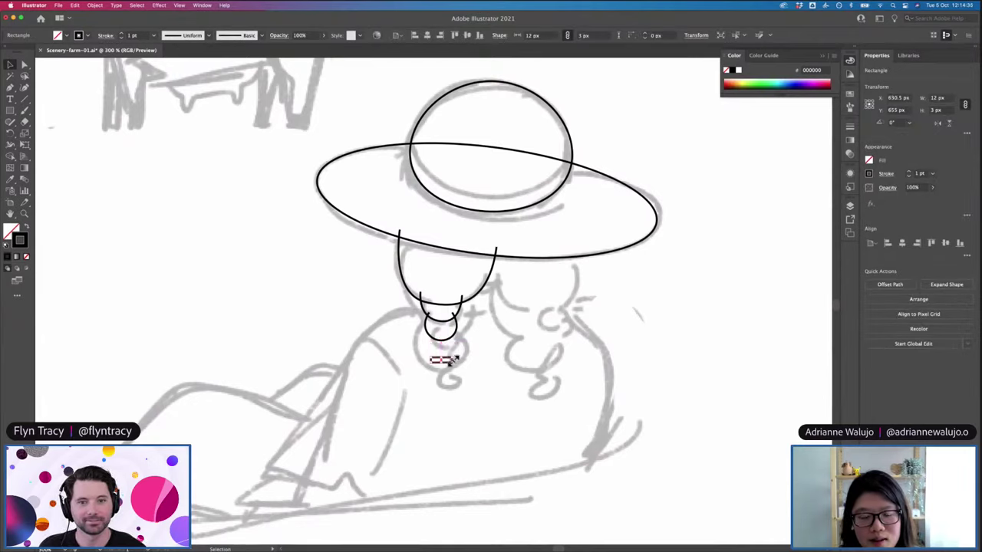
click(481, 343)
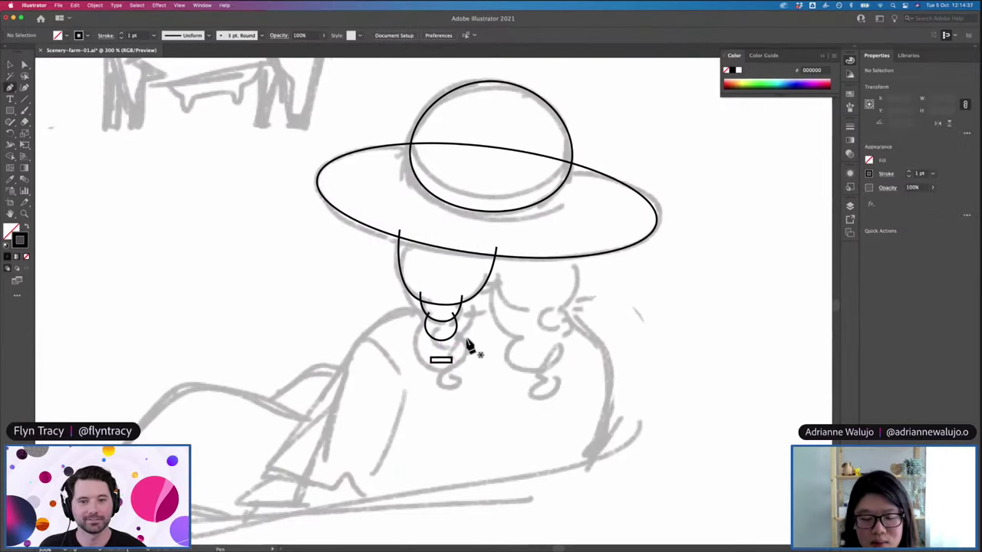
Draw a 13 × 13 px circle and place it between the braid's lowest curve and the hair-tie rectangle
key(l)
drag(427, 328, 453, 339)
key(v)
key(v)
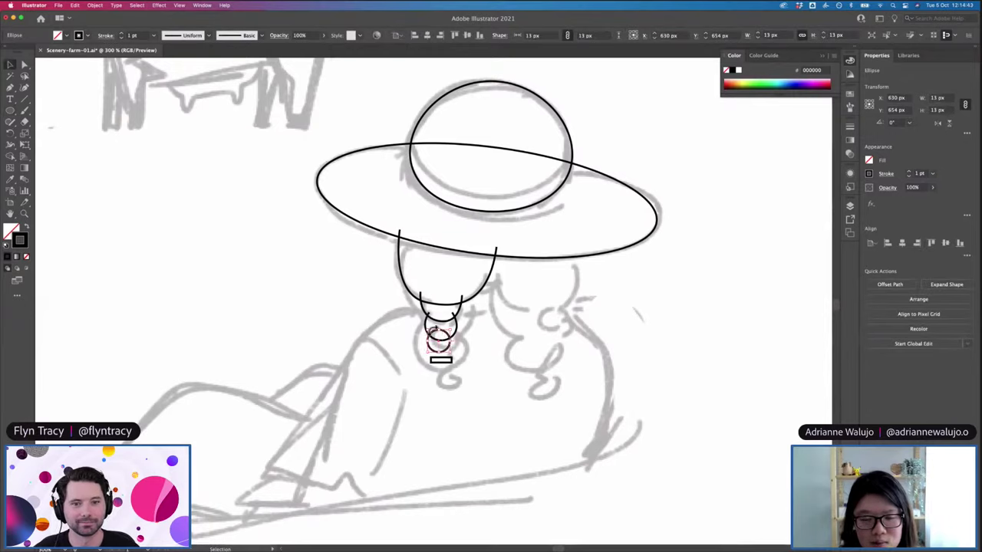
mouse_move(437, 340)
mouse_down()
mouse_move(449, 363)
mouse_move(452, 352)
mouse_up()
click(458, 355)
Move the hair-tie rectangle up so it sits centred directly beneath the braid's lowest circle
click(440, 361)
drag(432, 363, 435, 367)
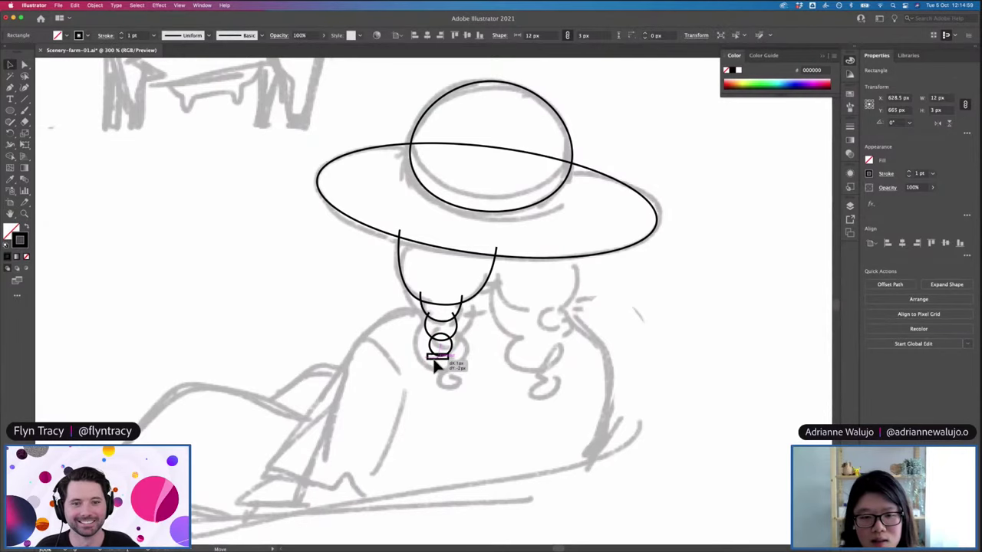
click(469, 373)
key(super+equal)
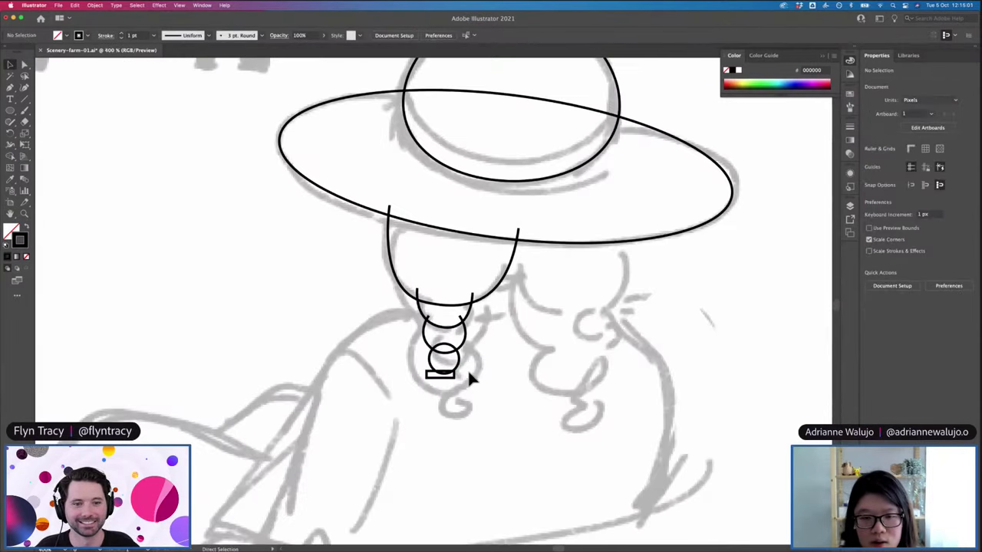
click(456, 378)
drag(454, 377, 449, 384)
click(443, 384)
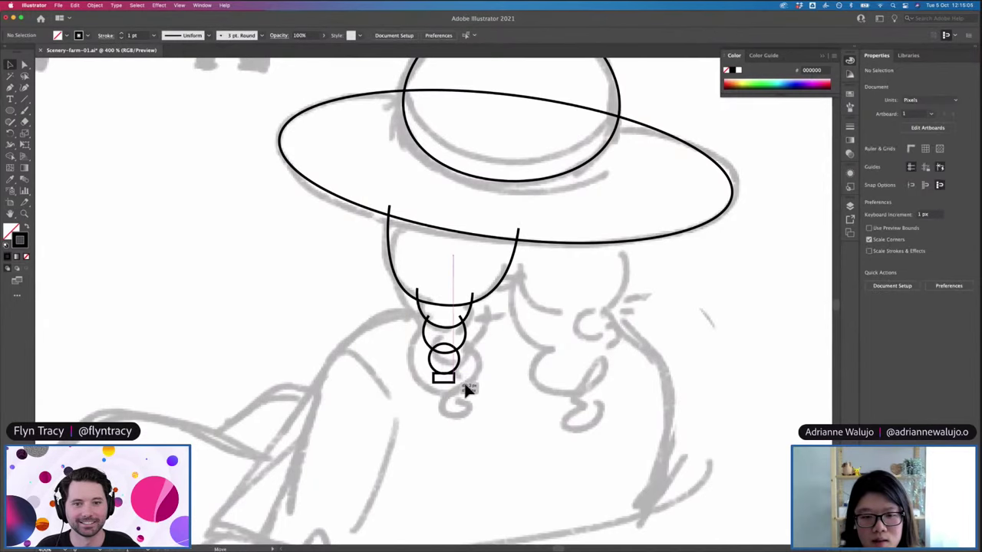
click(491, 392)
Place an arch directly beneath the hair tie as the braid's tail, made from a 21 × 23 px ellipse with its lowest anchor deleted
key(l)
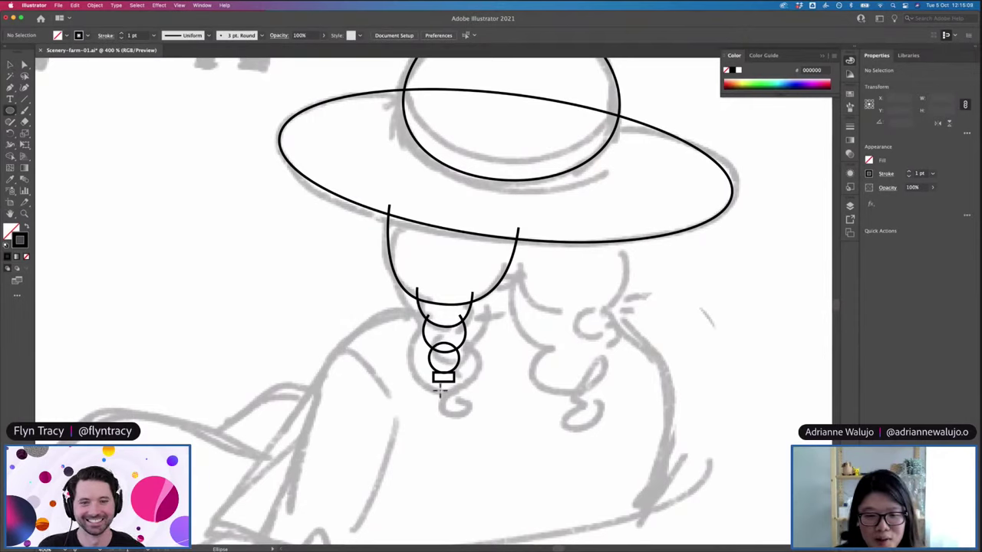
drag(429, 389, 477, 441)
key(a)
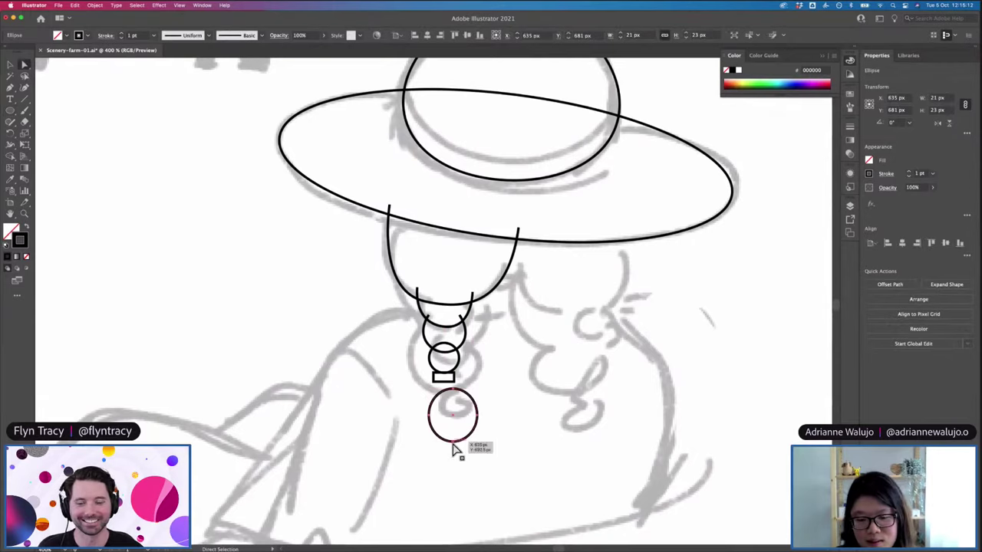
click(452, 442)
key(Delete)
key(v)
drag(475, 406, 466, 401)
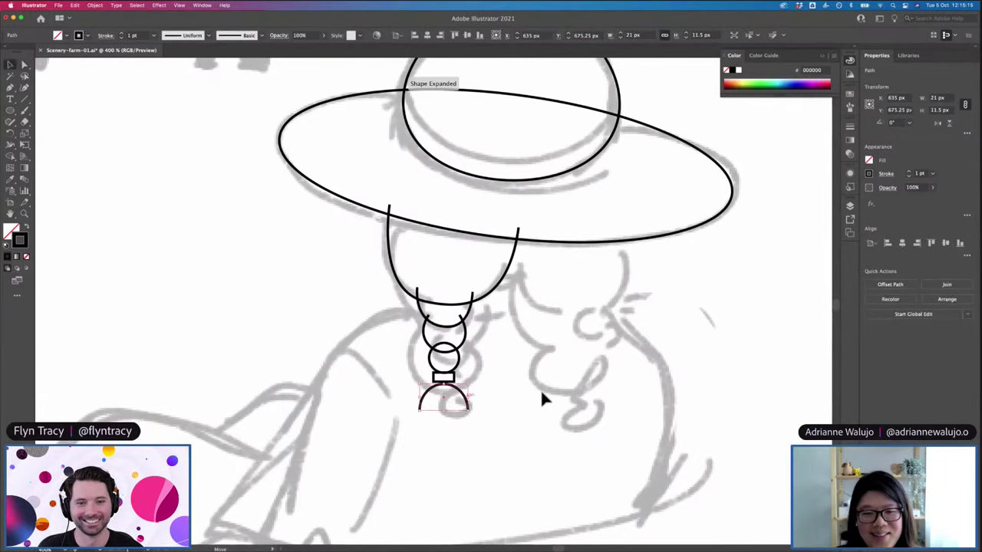
click(540, 389)
Trace the near shoulder with a Pen path, curving from behind the braid and running straight down to the sleeve's outer cuff corner
key(super+minus)
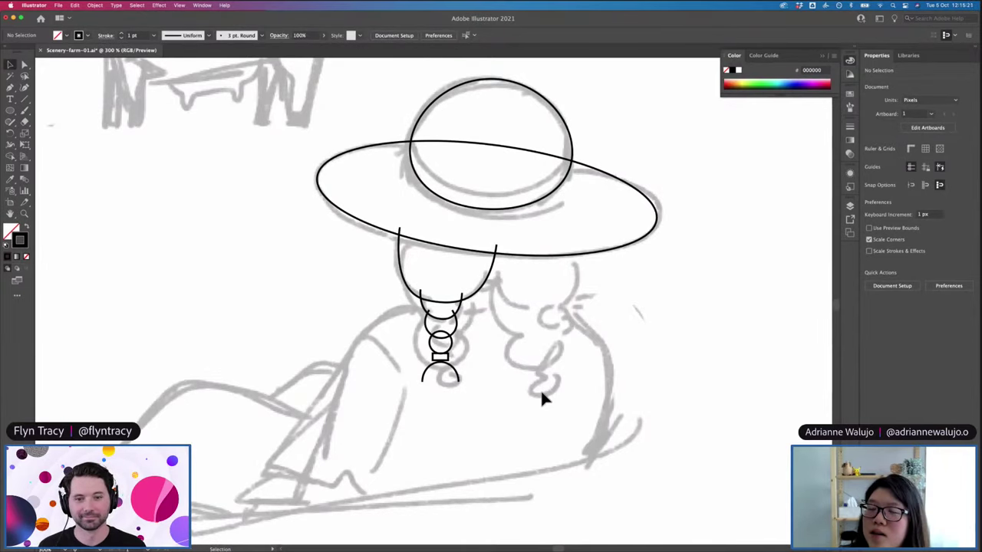
key(super+plus)
key(super+minus)
key(p)
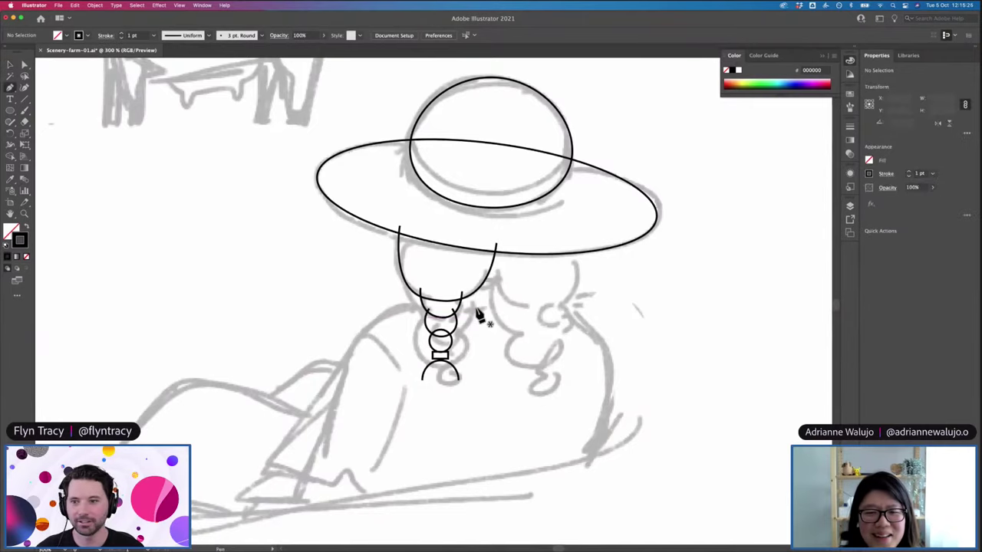
click(474, 309)
drag(361, 332, 335, 353)
key(super+z)
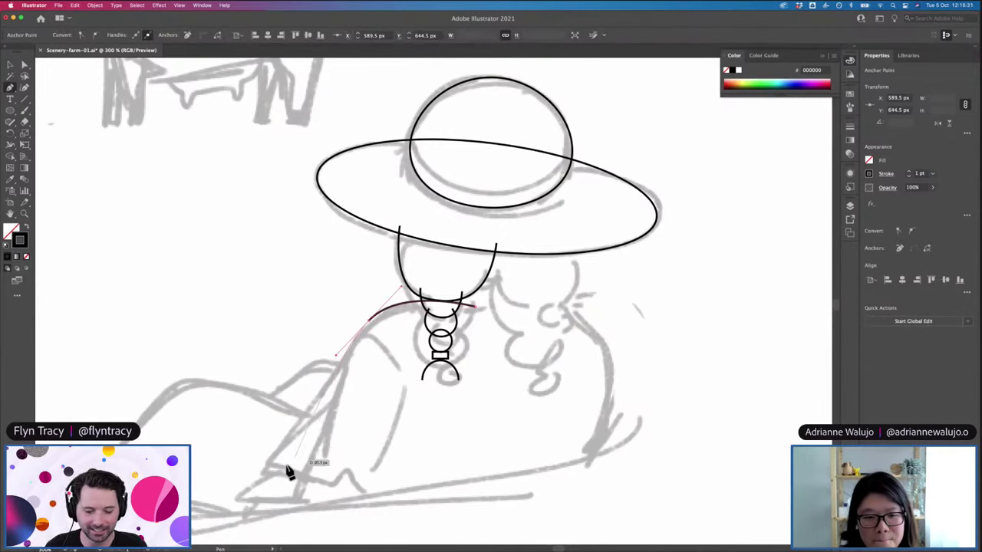
key(Escape)
click(270, 465)
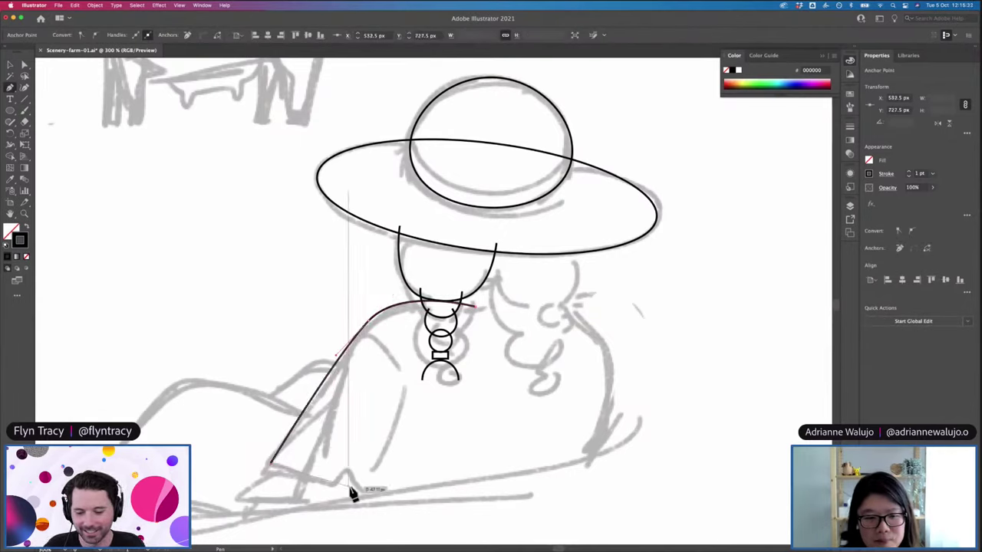
Continue the sleeve path along the cuff with a small pointed notch, ending with a straight inner edge up toward the braid
drag(336, 482, 353, 472)
click(353, 466)
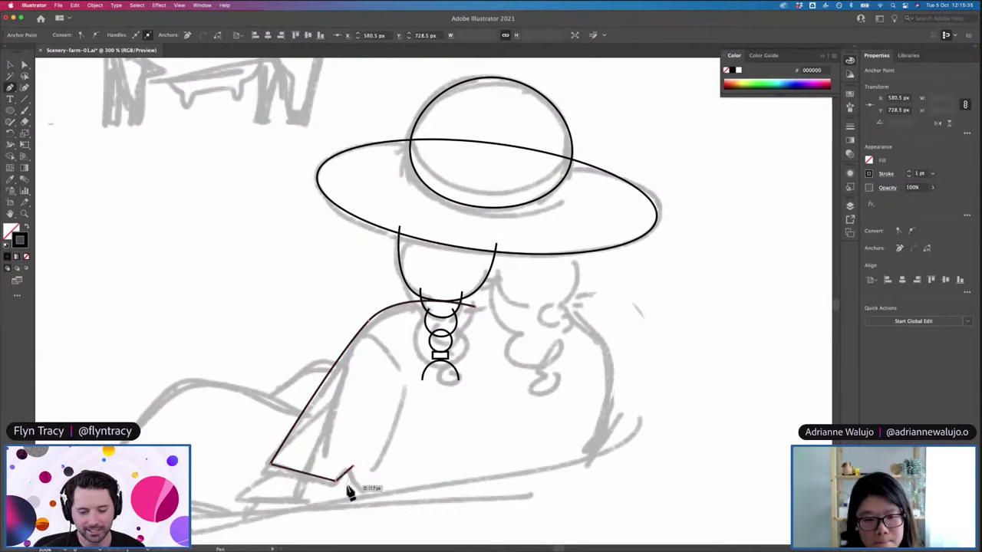
click(353, 487)
drag(376, 499, 381, 500)
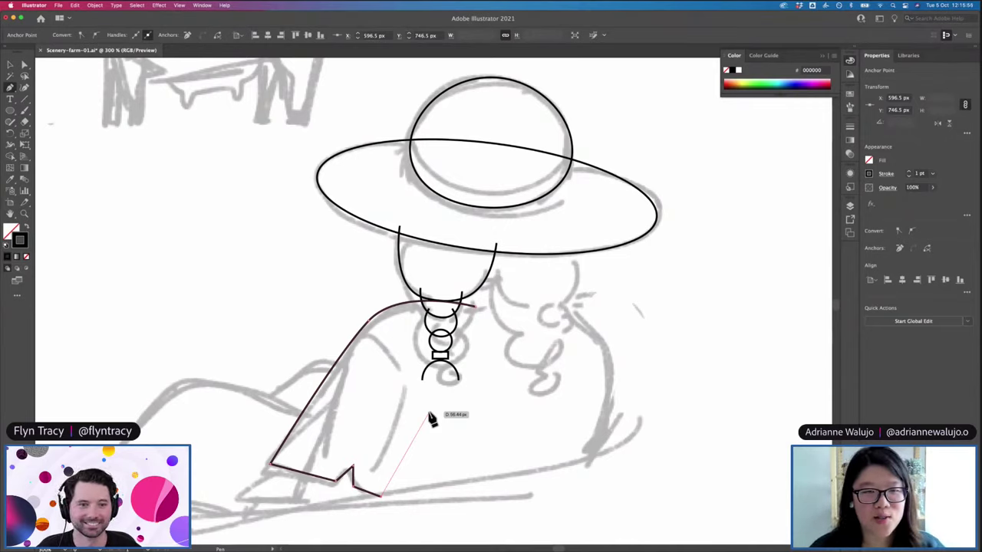
key(super+minus)
key(super+minus)
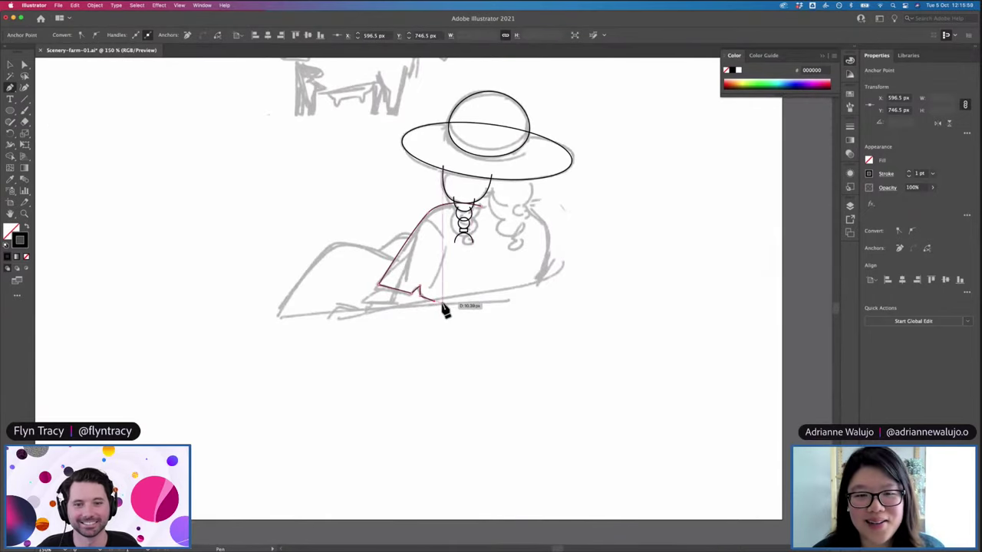
key(super+equal)
key(super+equal)
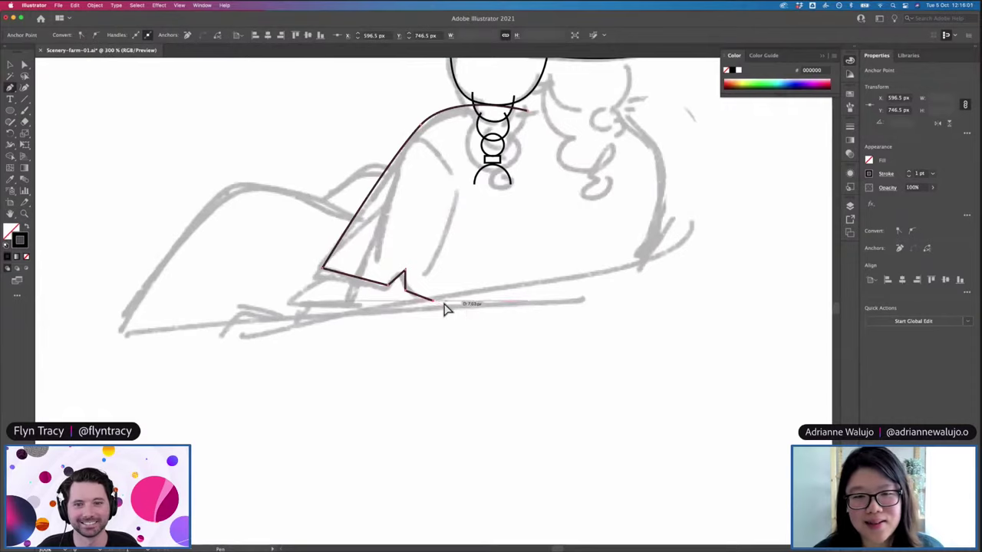
click(450, 303)
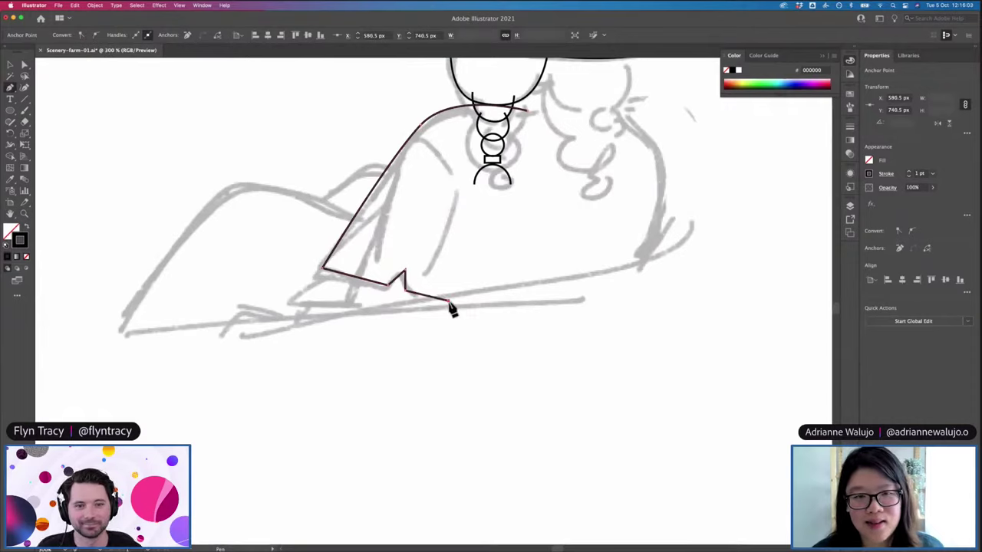
click(489, 205)
key(v)
click(530, 222)
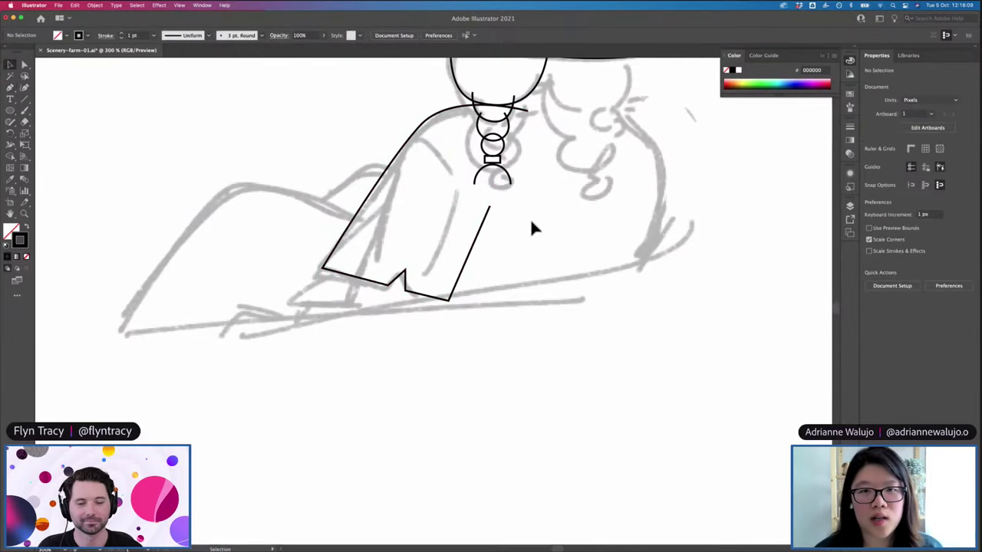
Draw a Pen path from the far shoulder down the curved side of the torso and along the bottom to the sleeve's inner corner
scroll(532, 223, up, 3)
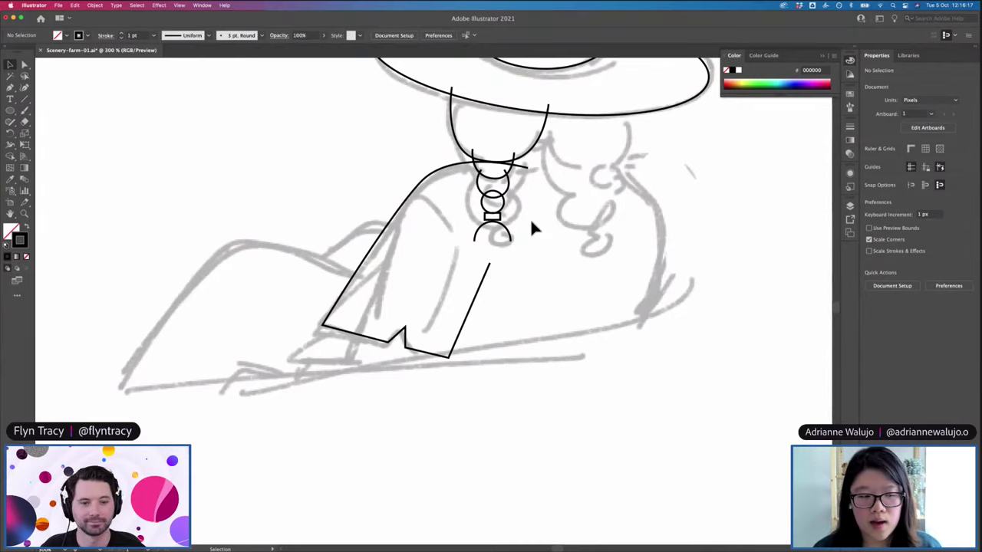
key(p)
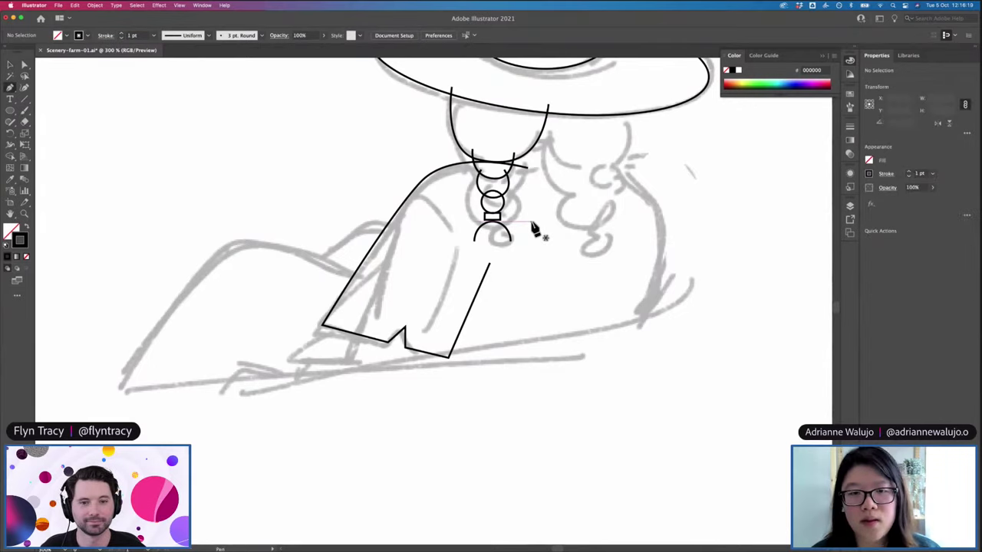
click(617, 171)
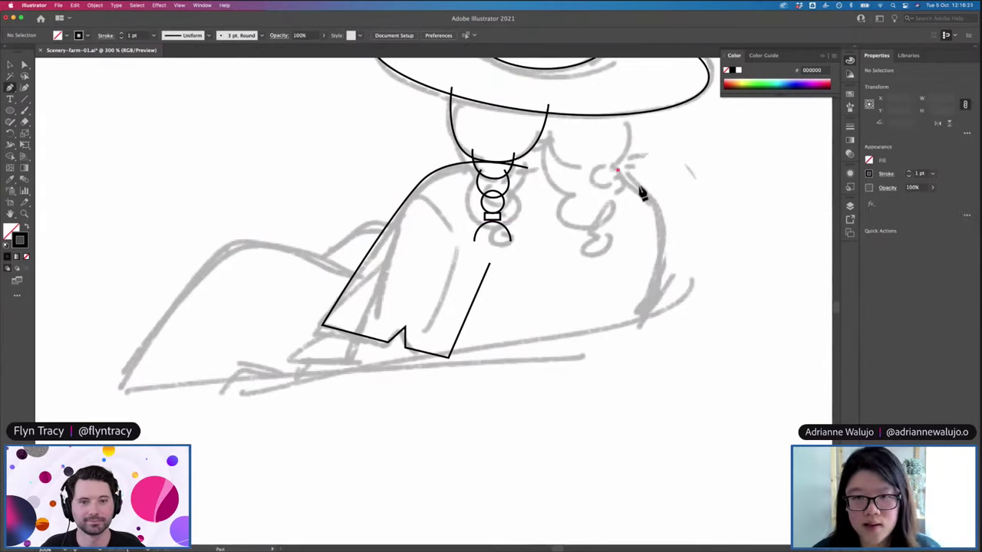
drag(652, 208, 683, 223)
key(super+z)
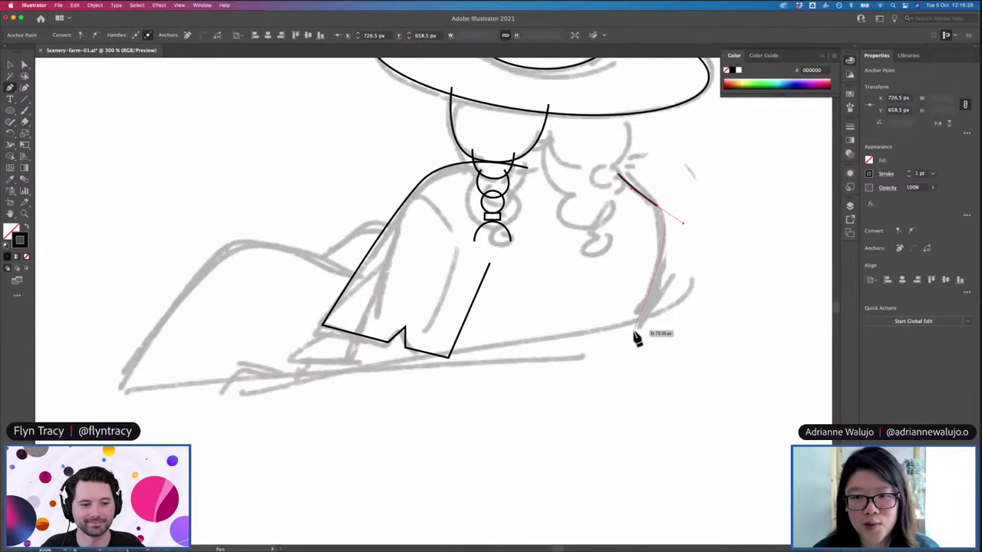
click(634, 331)
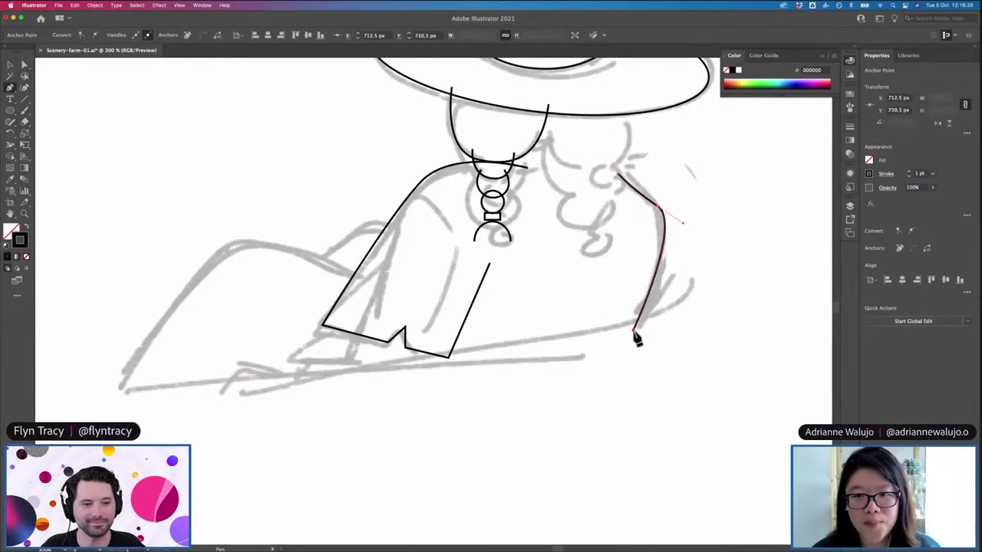
click(451, 358)
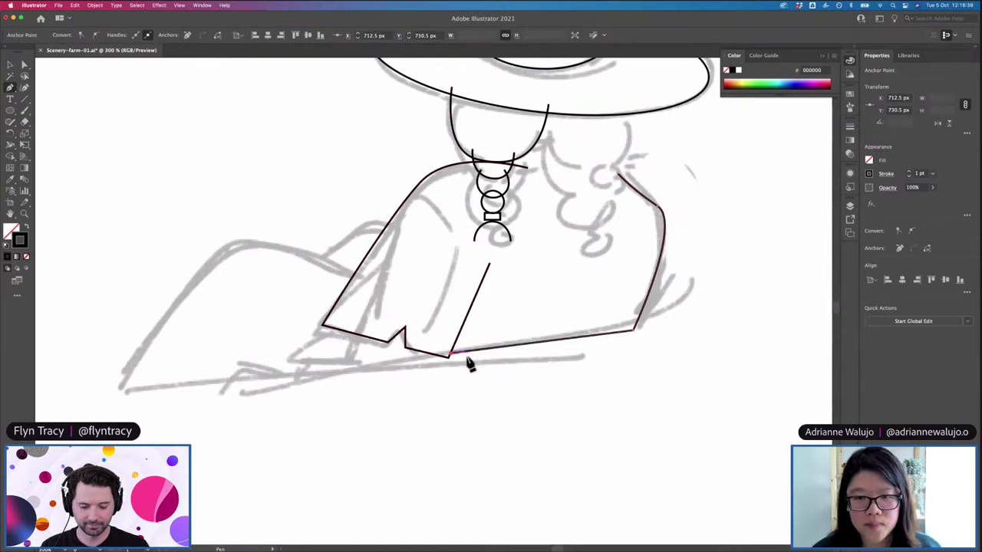
Align the torso path's two bottom corners with the sleeve corner and the sketch, and smooth the curve at its far shoulder
key(a)
drag(451, 357, 449, 361)
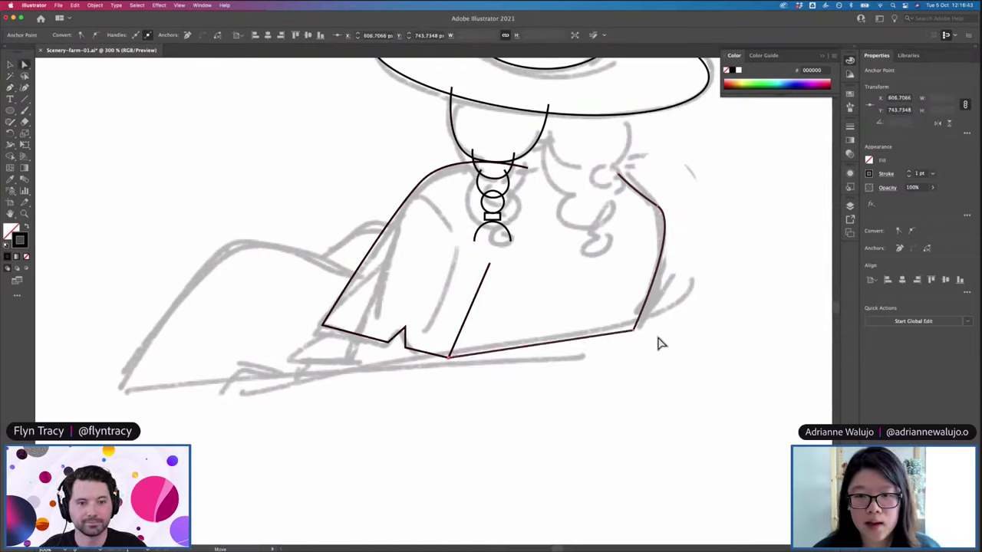
drag(635, 332, 635, 332)
click(715, 295)
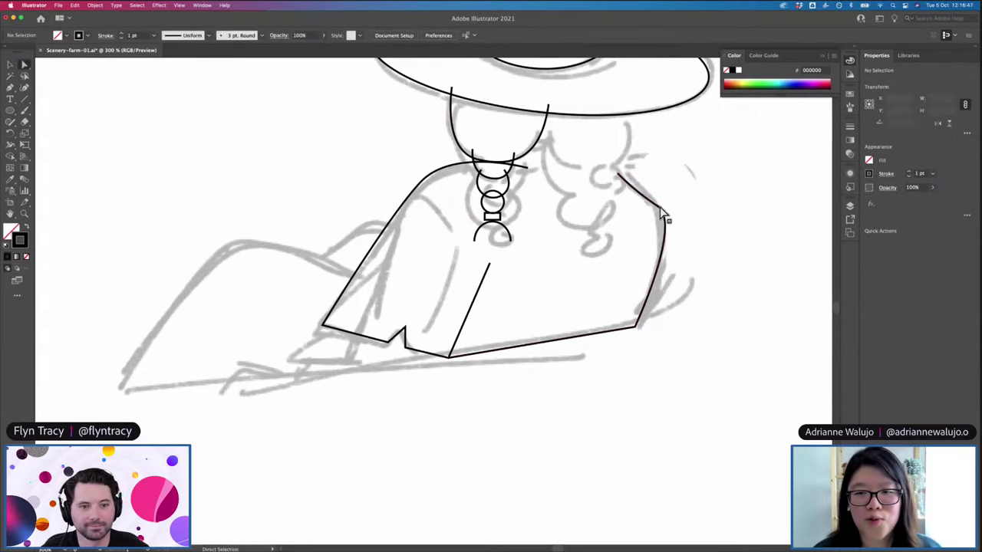
drag(637, 190, 674, 225)
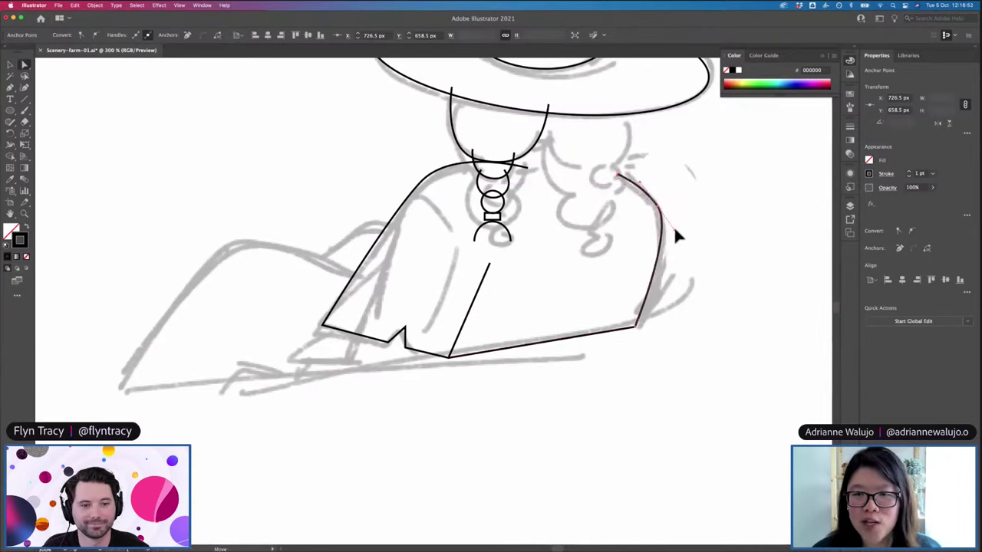
click(684, 218)
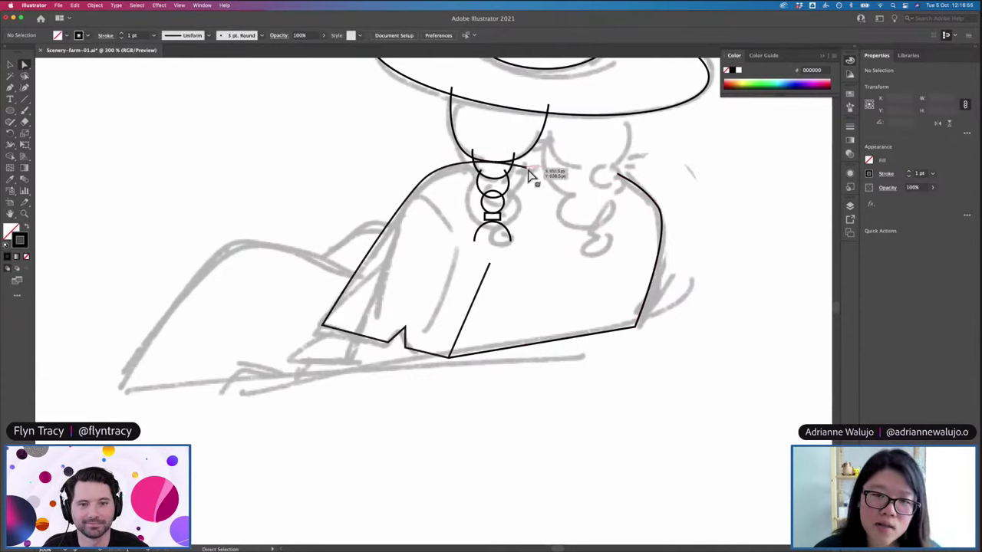
Raise the neck end of the sleeve path and adjust the handle to reshape the near shoulder's curve
click(528, 168)
drag(528, 173, 529, 159)
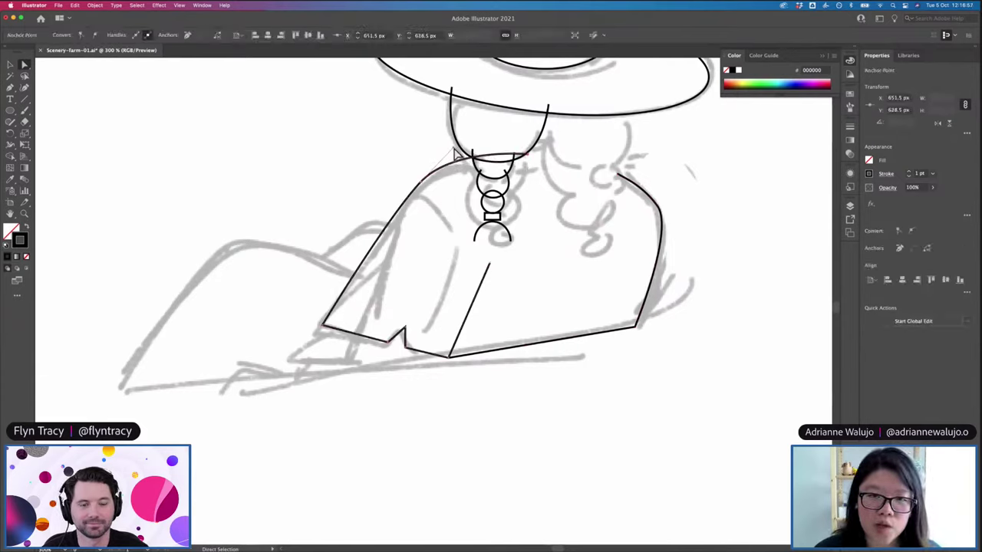
click(456, 155)
drag(455, 153, 453, 152)
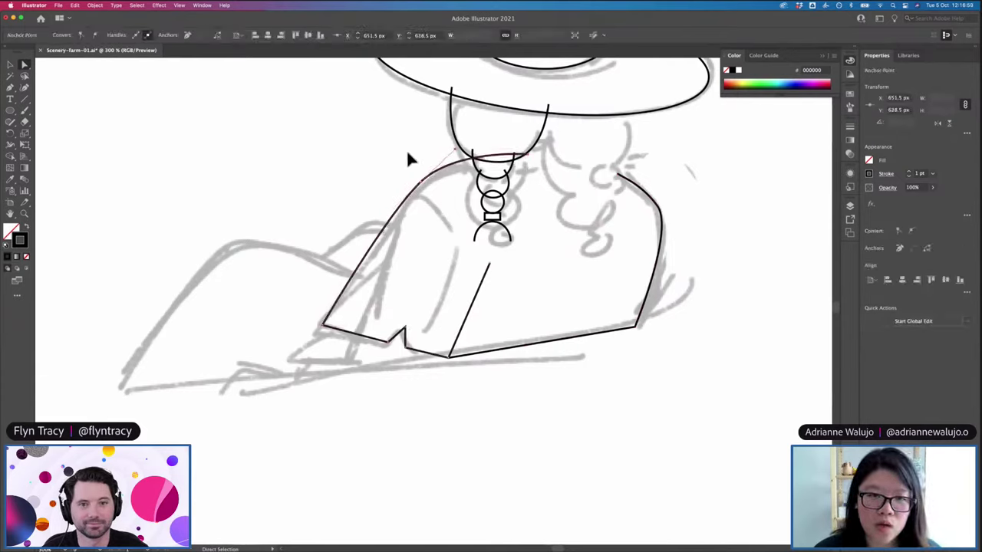
key(v)
click(407, 154)
Extend the torso path's upper end at the far shoulder slightly up and inward toward the neck
scroll(421, 171, up, 3)
key(a)
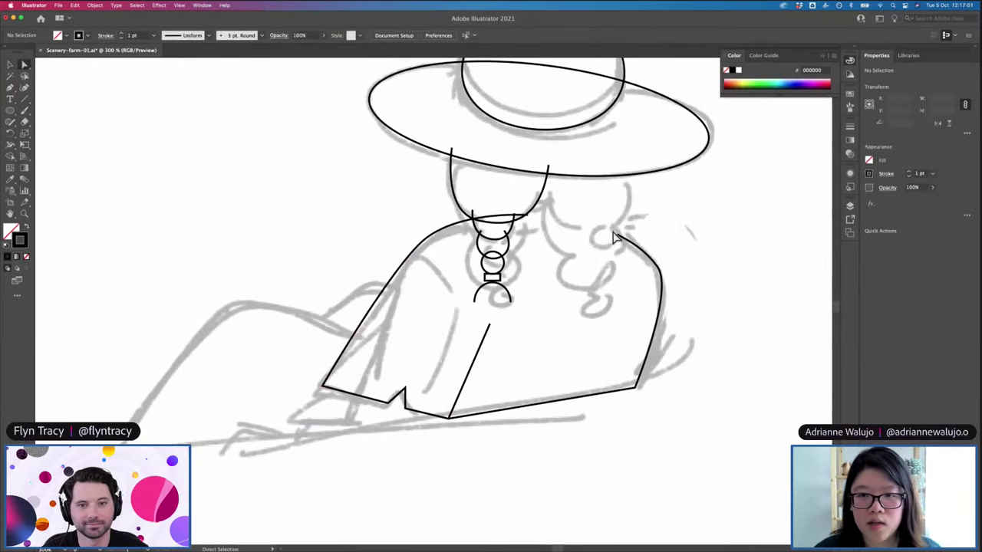
mouse_move(625, 235)
mouse_down()
mouse_move(638, 247)
mouse_move(610, 224)
mouse_up()
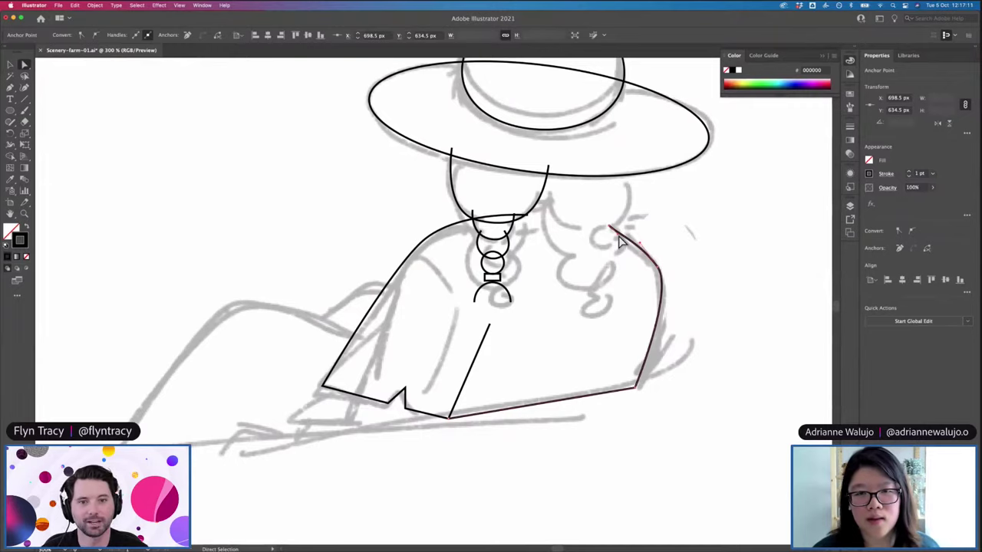
click(526, 218)
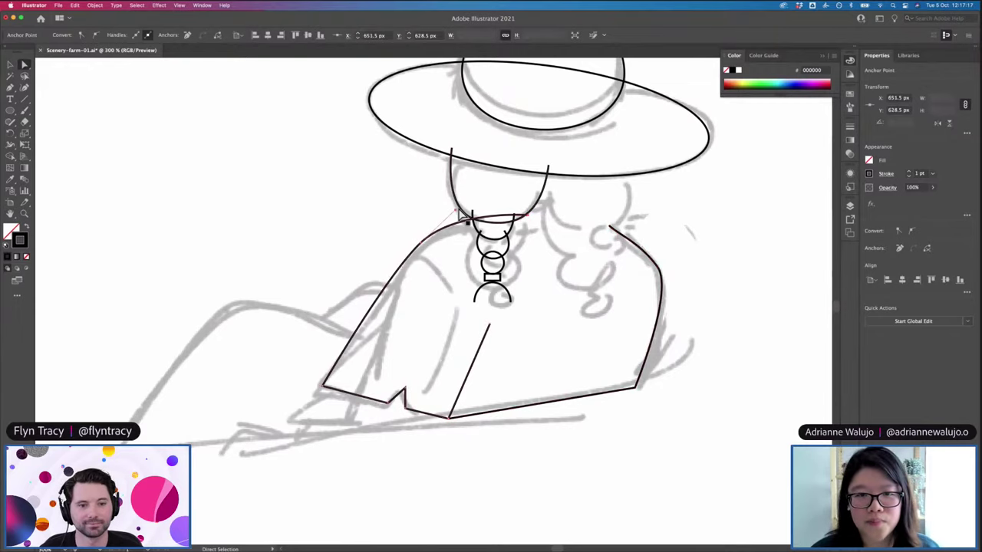
click(432, 205)
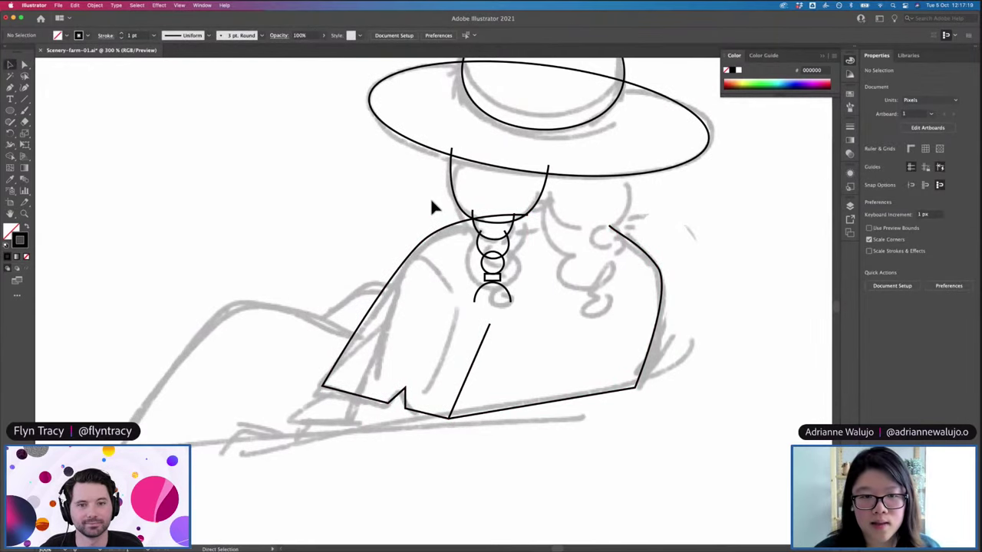
scroll(562, 320, left, 4)
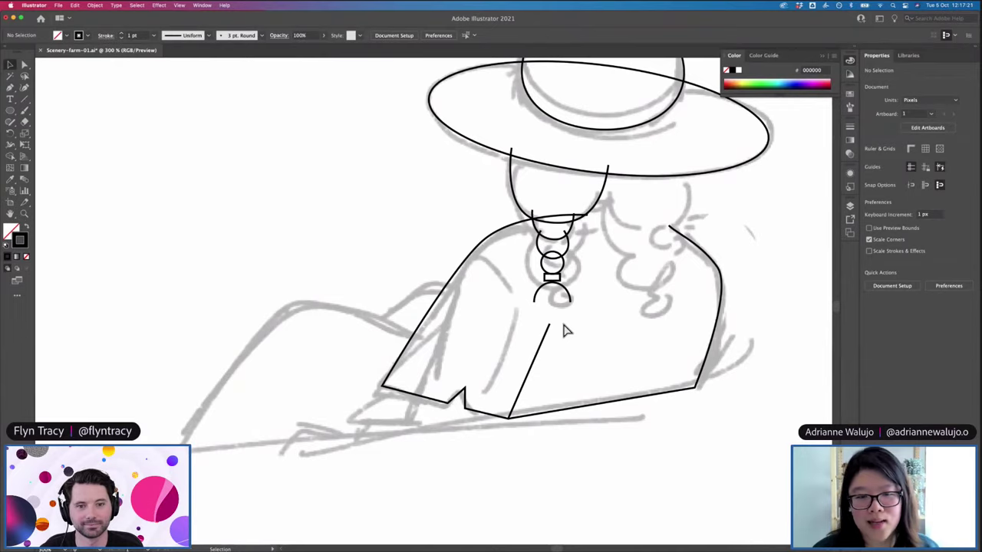
key(p)
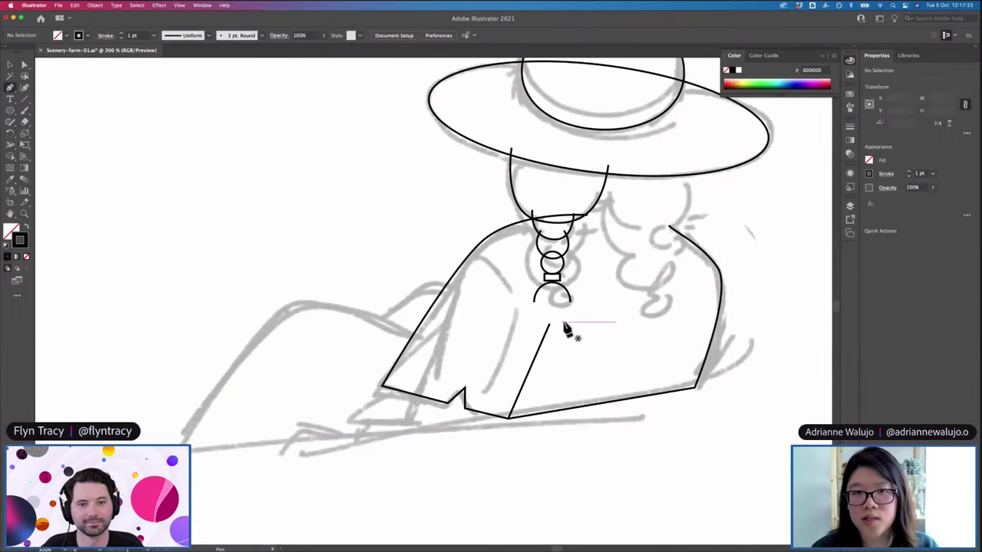
drag(451, 359, 418, 347)
drag(292, 306, 253, 321)
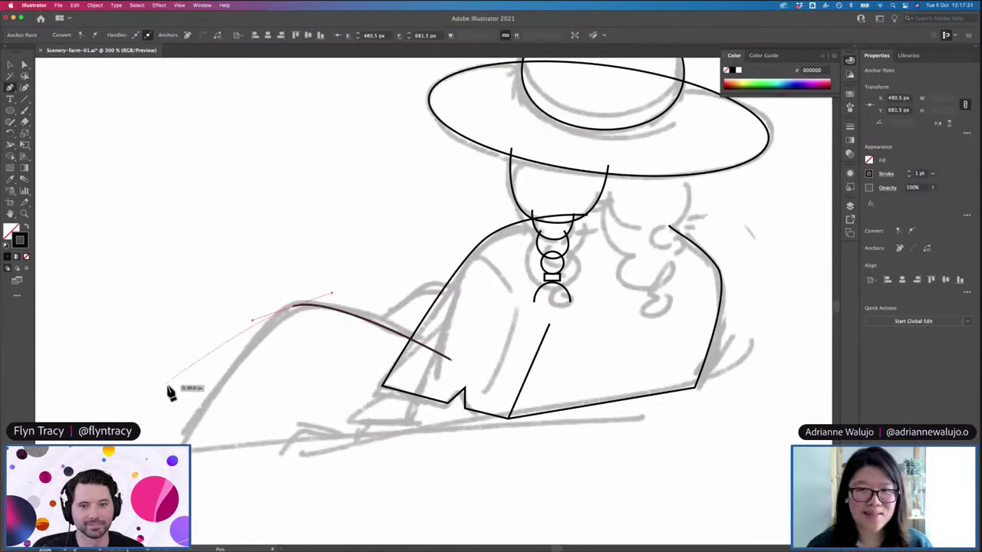
key(super+z)
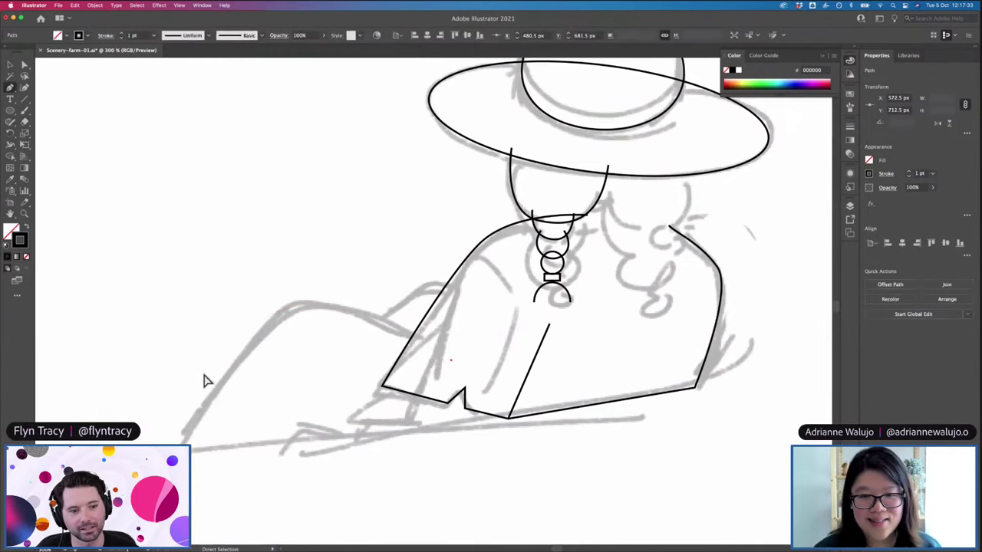
key(super+z)
key(super+minus)
key(super+equal)
Draw a Pen path for the near leg from inside the sleeve over the knee, down to the foot and back along the underside
click(482, 381)
drag(294, 303, 224, 318)
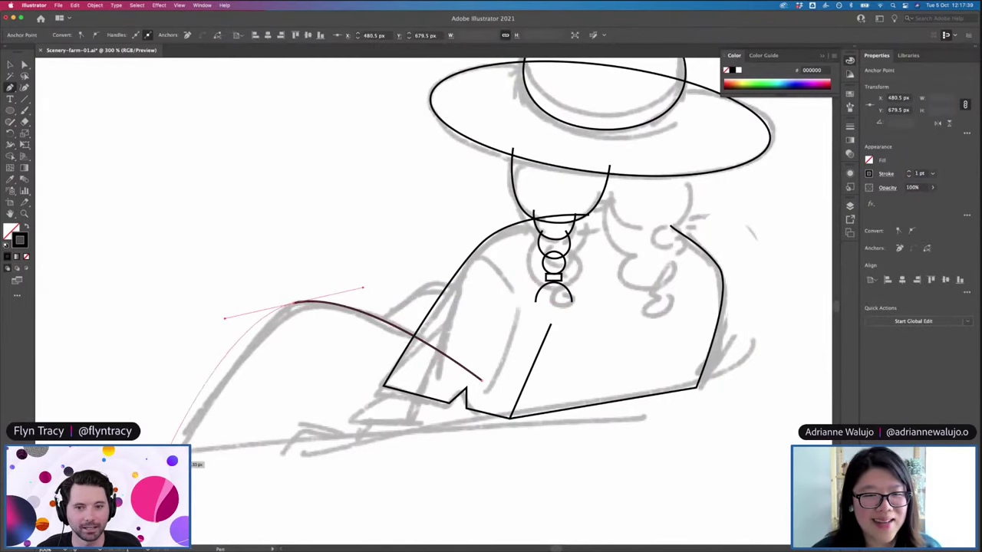
click(138, 504)
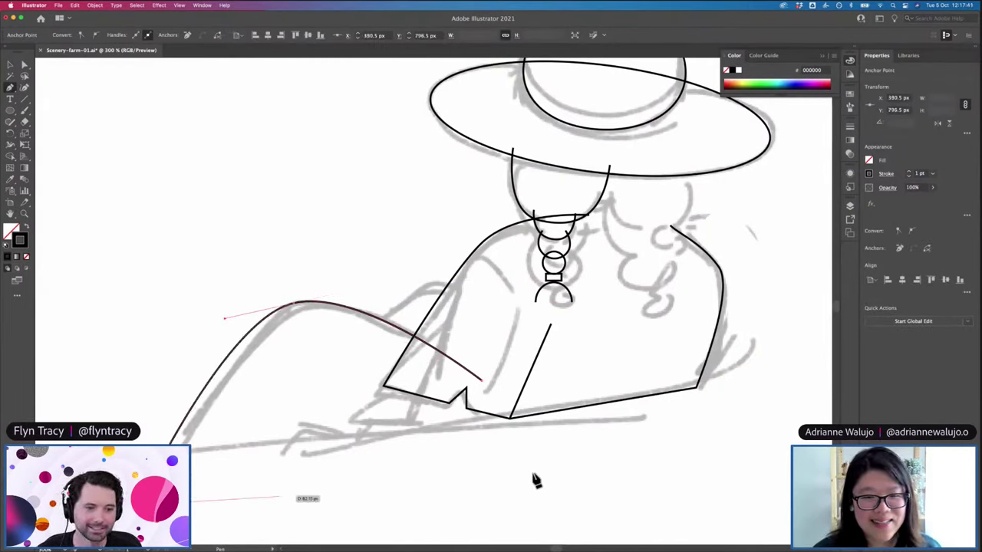
click(504, 449)
Extend the near leg path's upper end to just past the torso's bottom edge and nudge the knee anchor toward the sketch
key(a)
drag(484, 386, 541, 419)
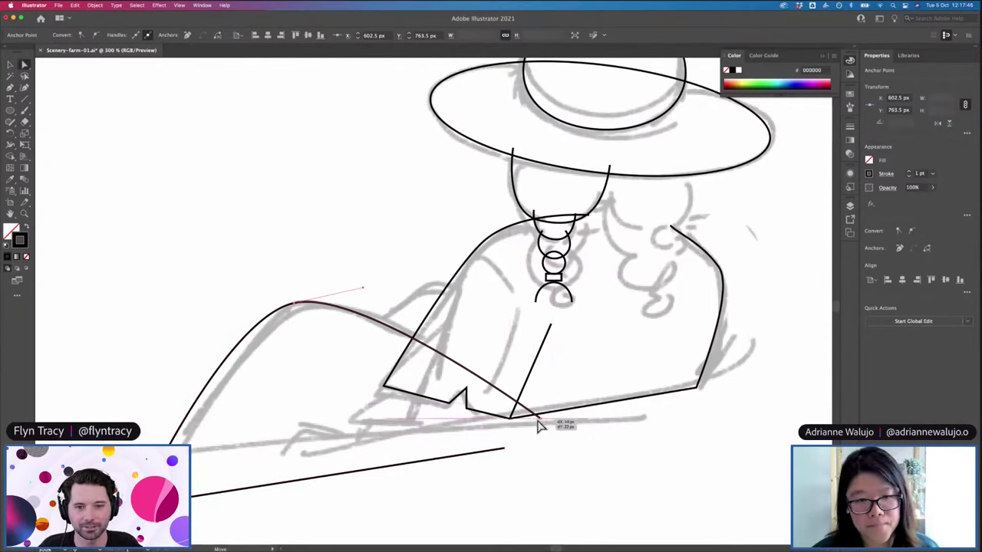
drag(295, 305, 306, 307)
key(v)
click(305, 265)
Draw a Pen path for the far leg, rising from behind the near leg over its knee and down into the torso
key(p)
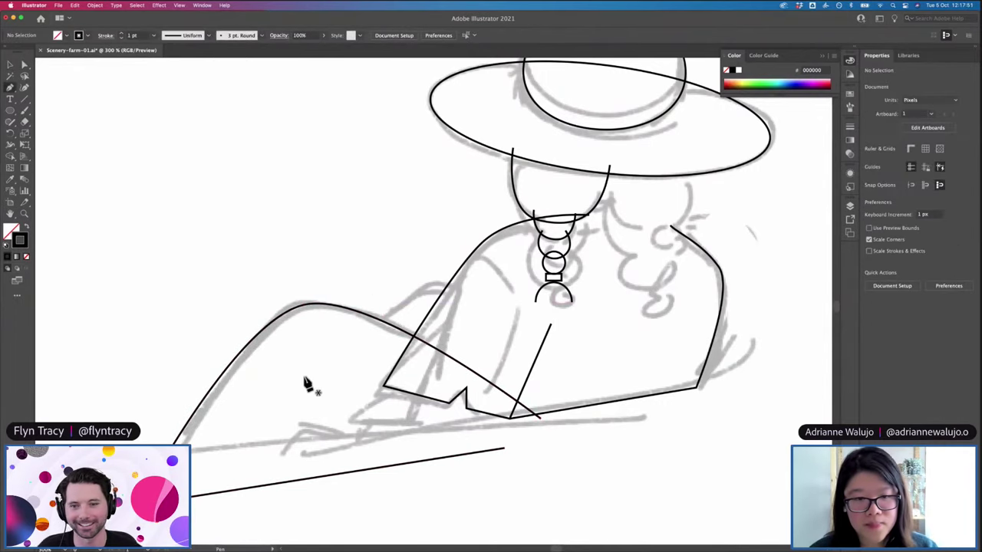
drag(433, 281, 473, 283)
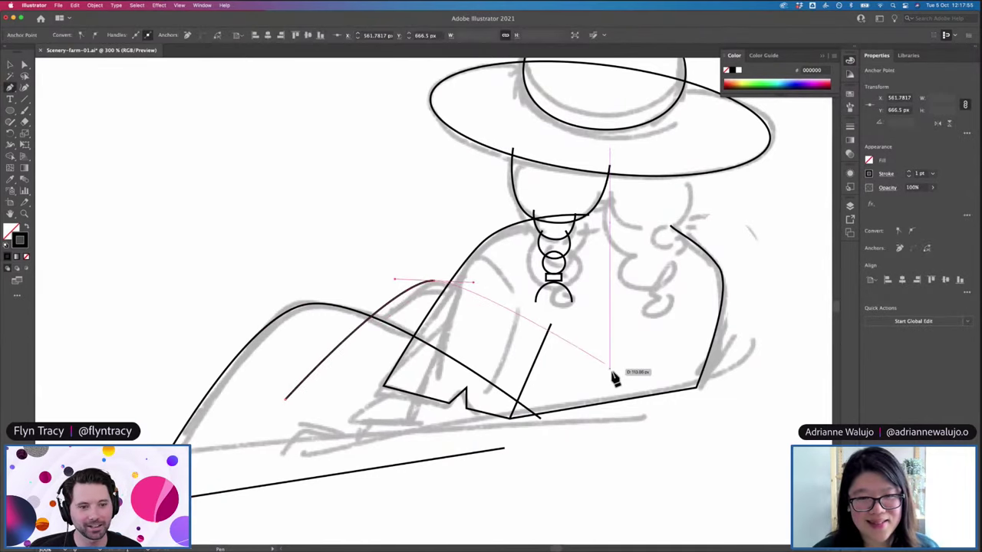
drag(618, 371, 584, 366)
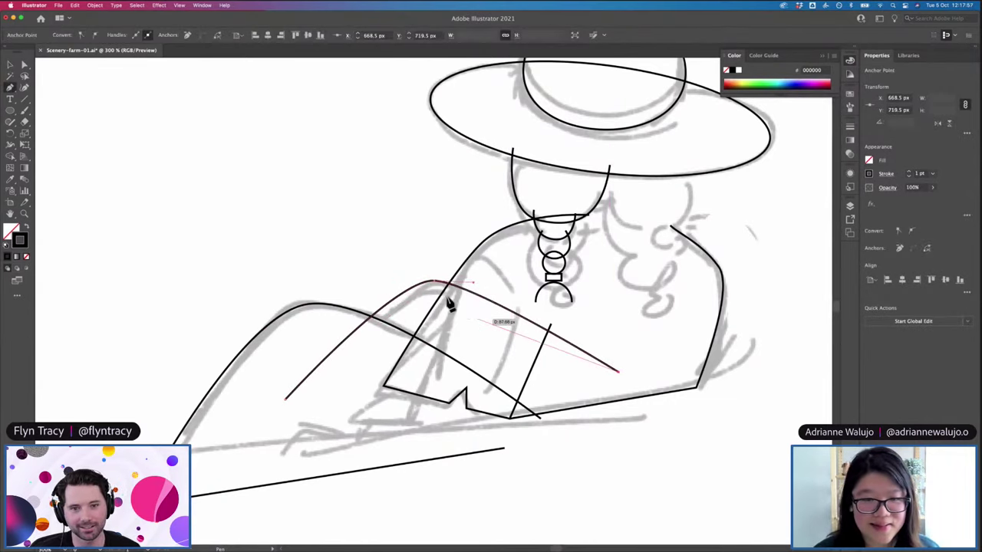
Adjust the handles of the far leg's knee anchor to make the curve over the knee broader and rounder
key(a)
click(433, 281)
drag(434, 286, 357, 298)
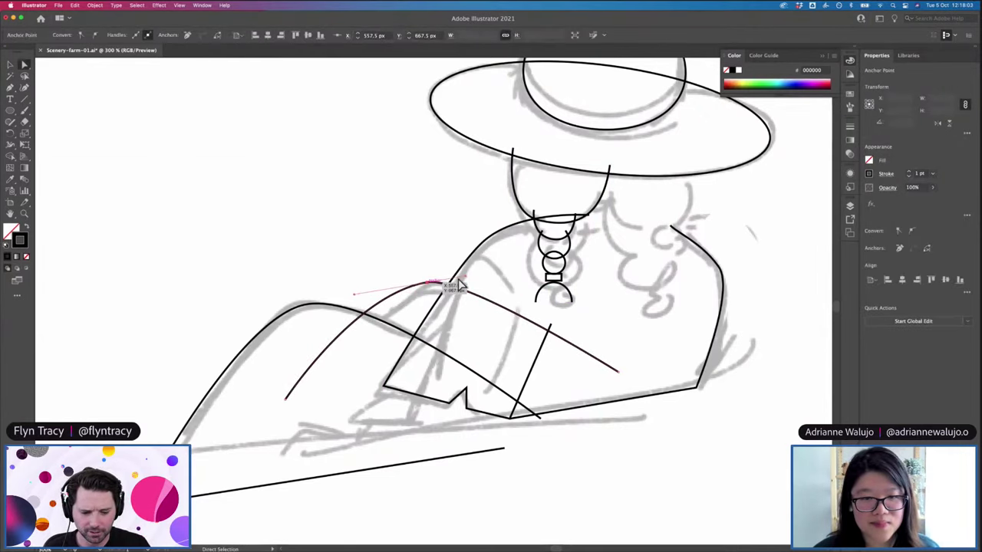
drag(465, 276, 484, 268)
key(v)
click(414, 259)
click(418, 296)
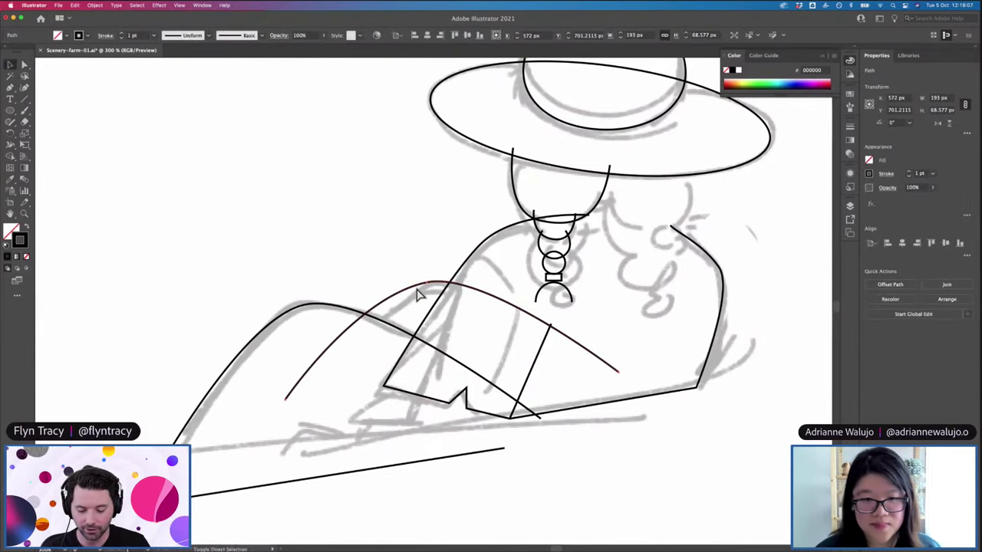
Try to duplicate the hair and braid shapes over the sketch's second braid
key(super+minus)
key(v)
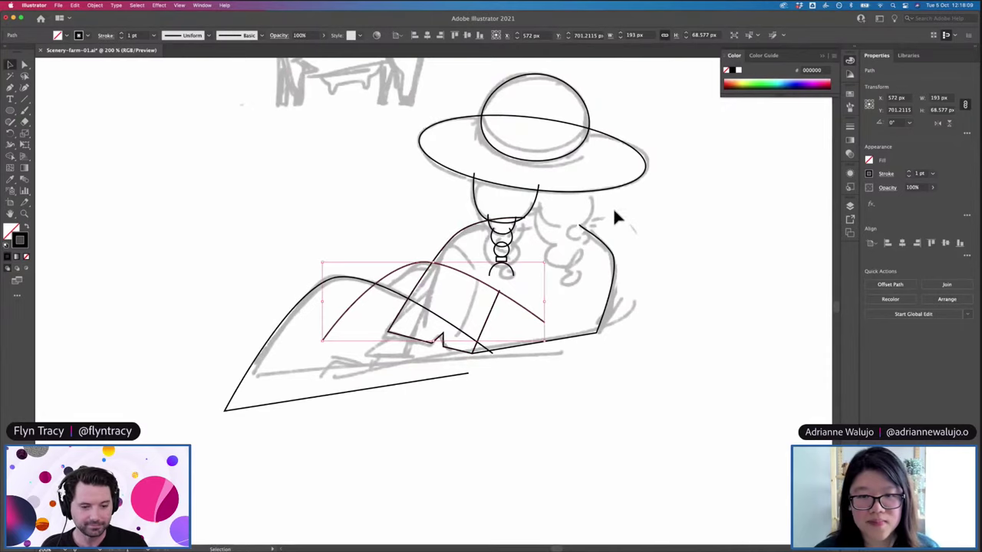
scroll(653, 289, up, 1)
click(654, 291)
key(super+plus)
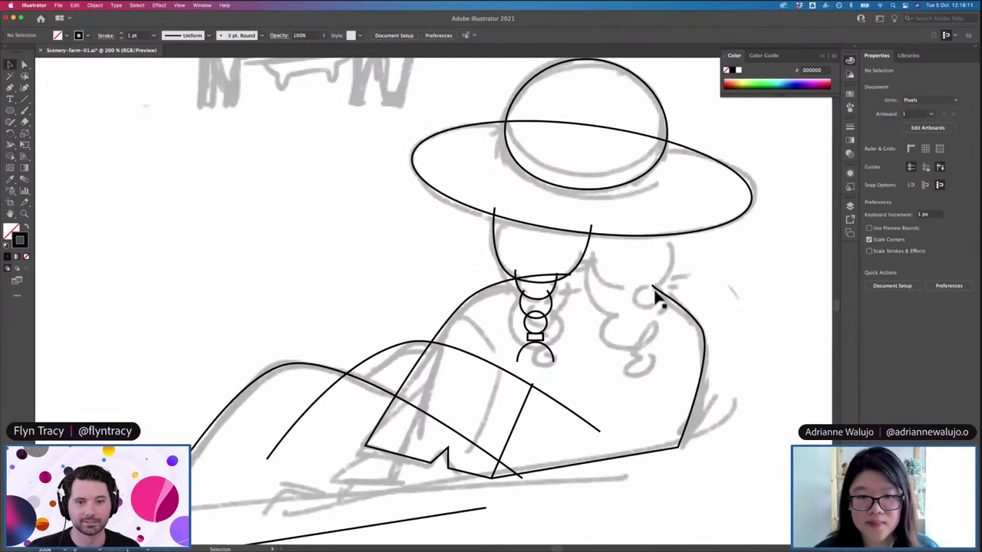
drag(652, 294, 581, 293)
click(461, 281)
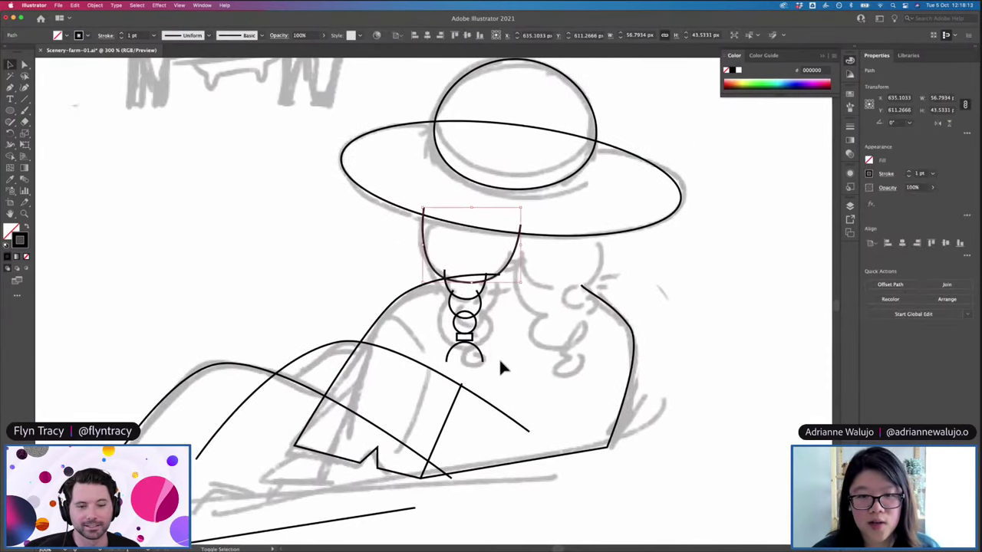
shift+click(463, 297)
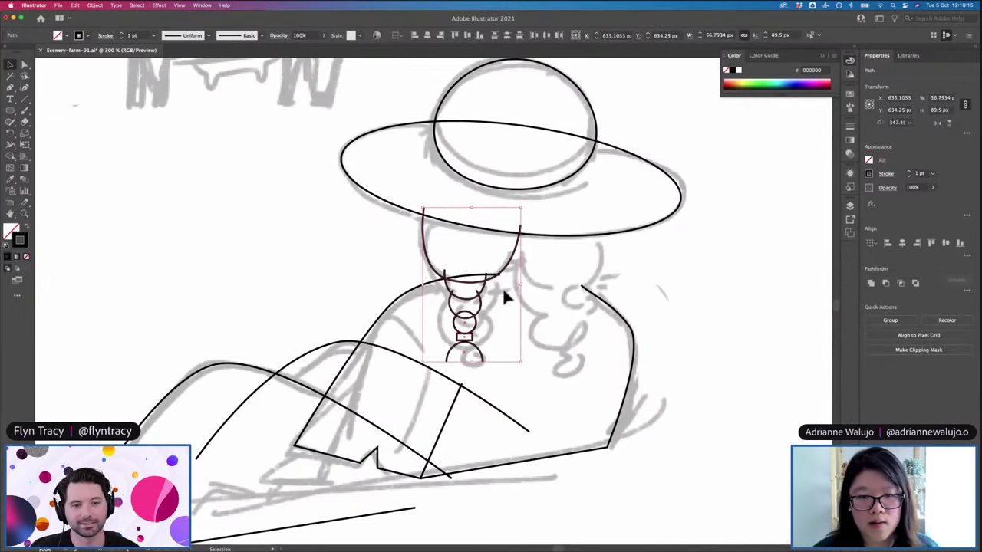
drag(491, 290, 598, 293)
key(e)
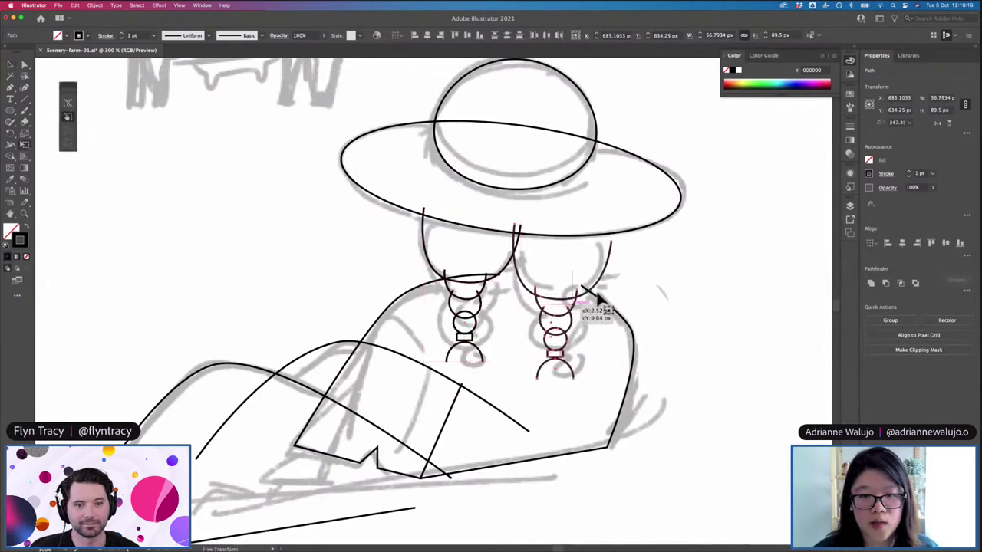
key(v)
click(569, 285)
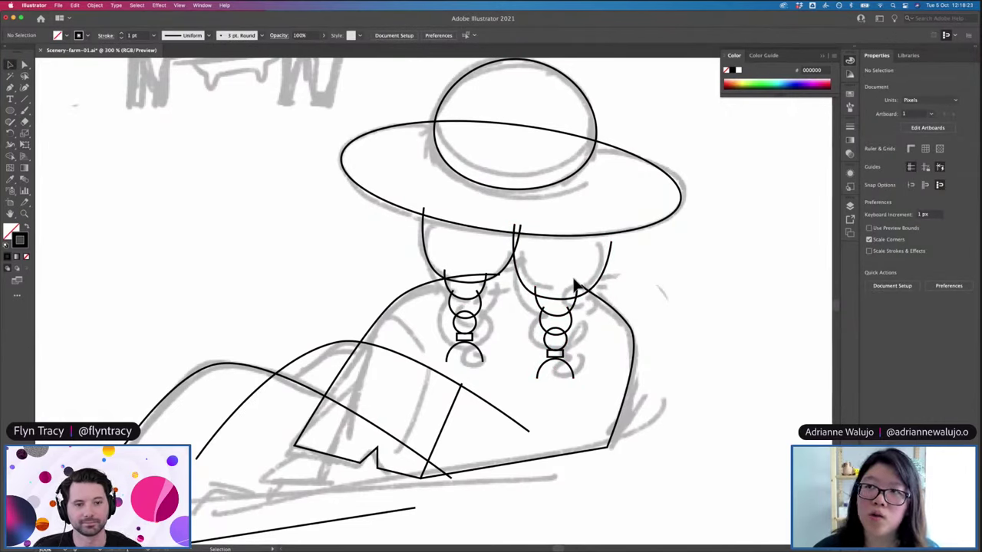
key(ctrl+z)
key(ctrl+z)
key(ctrl+z)
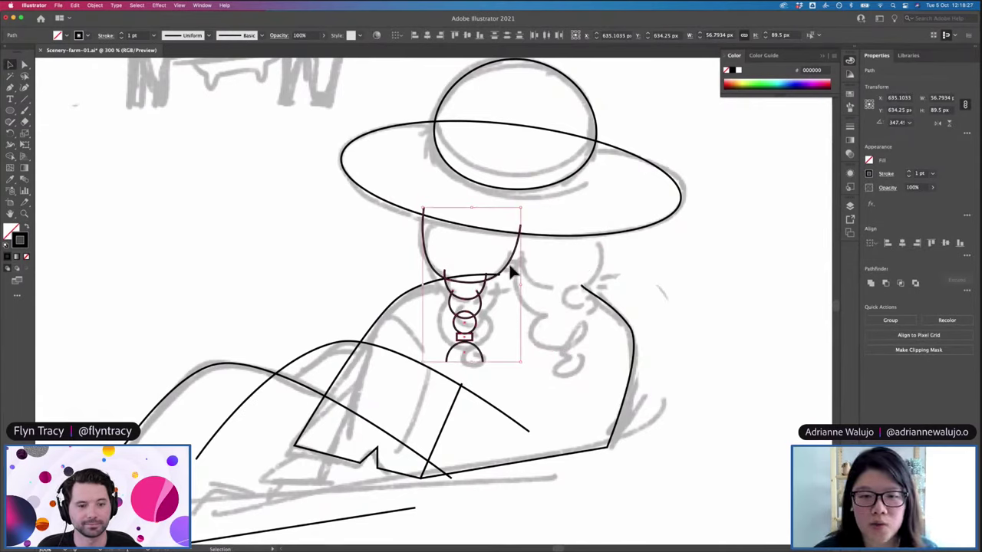
Try a slightly rotated copy of the hair and braid over the second braid sketch, and delete the copy
drag(510, 270, 599, 267)
key(e)
drag(625, 212, 617, 205)
key(v)
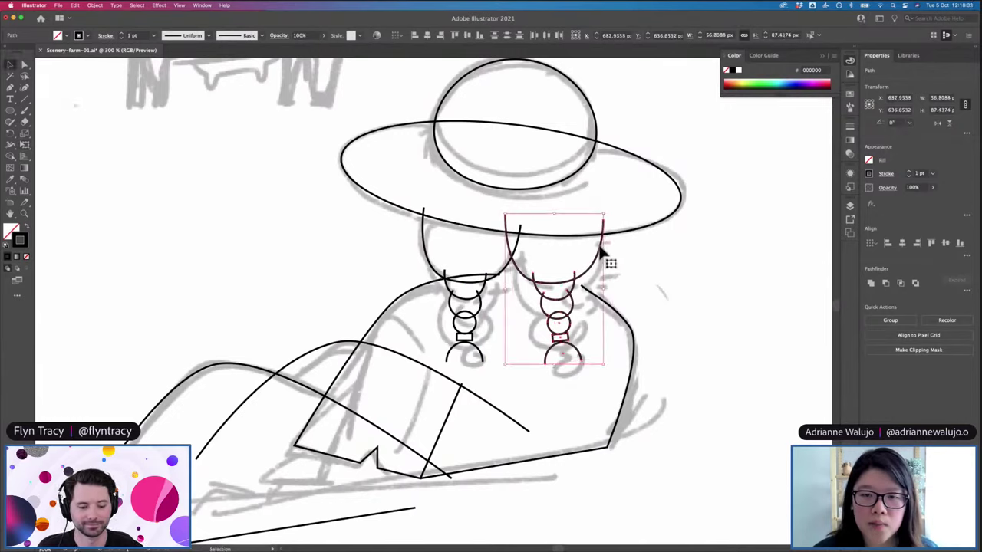
drag(600, 247, 607, 264)
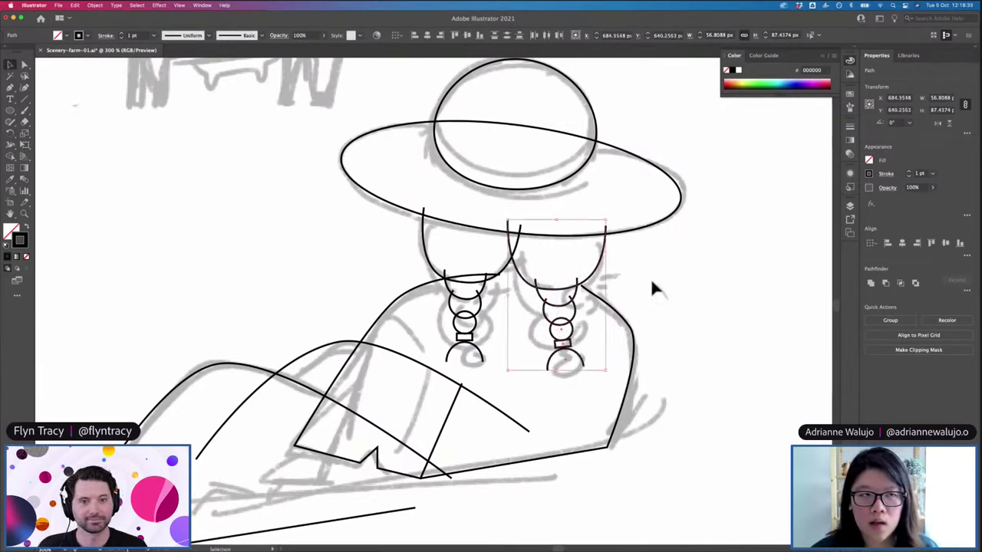
key(Delete)
key(ctrl+minus)
key(ctrl+minus)
key(super+plus)
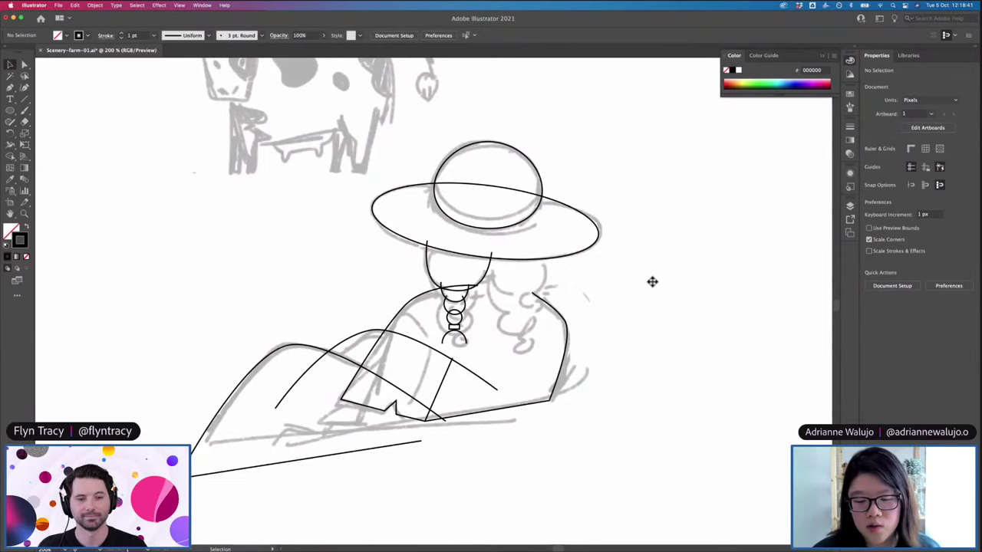
key(super+minus)
key(super+plus)
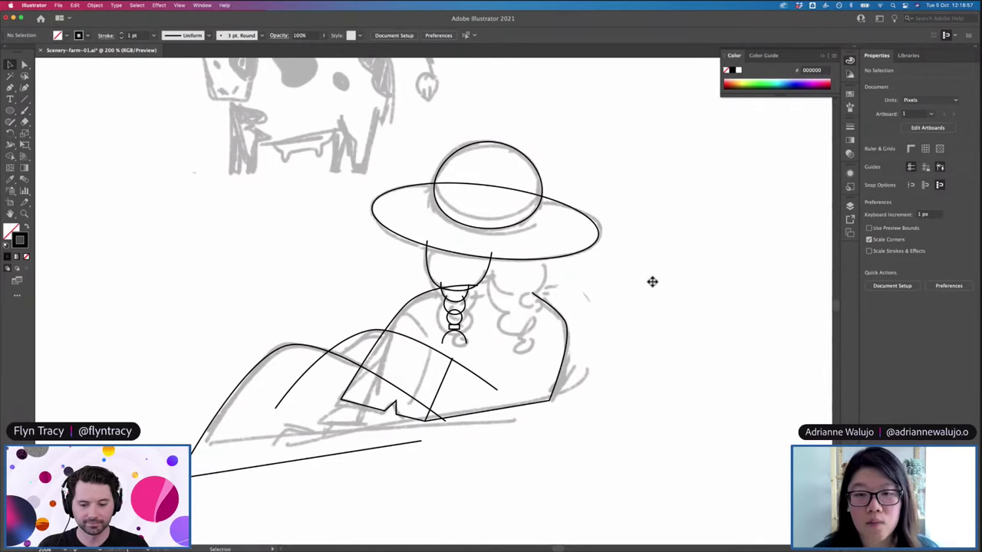
key(v)
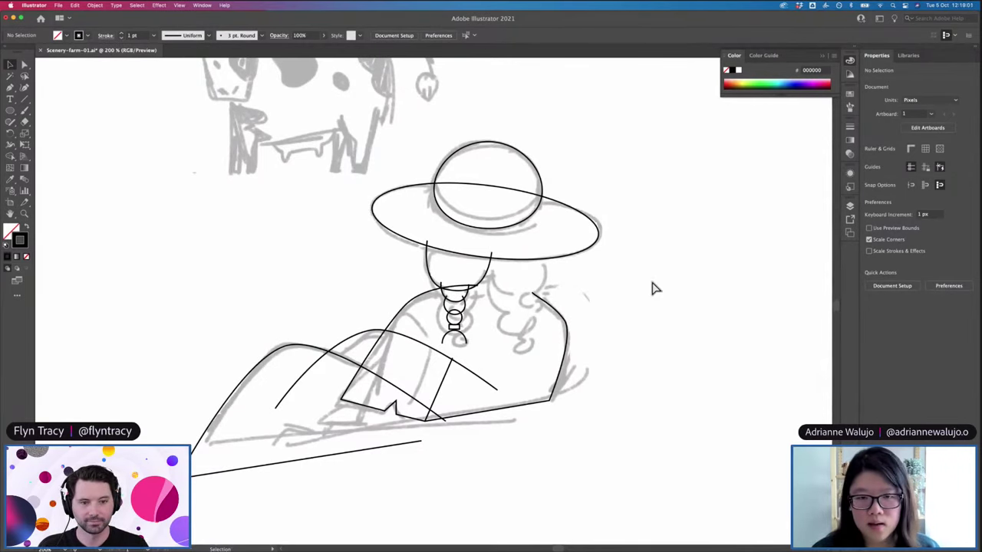
key(super+equal)
scroll(654, 276, down, 3)
scroll(653, 276, left, 5)
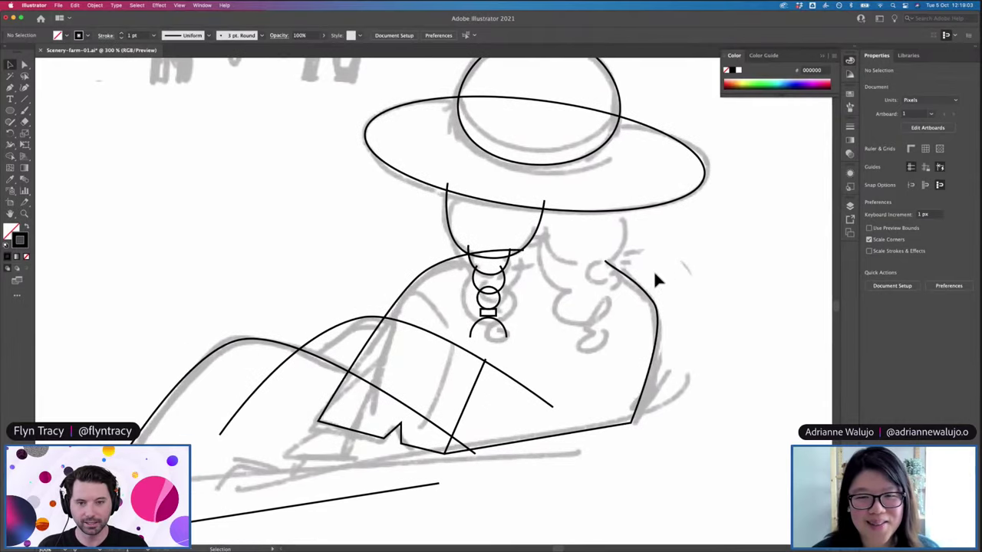
key(super+minus)
key(super+minus)
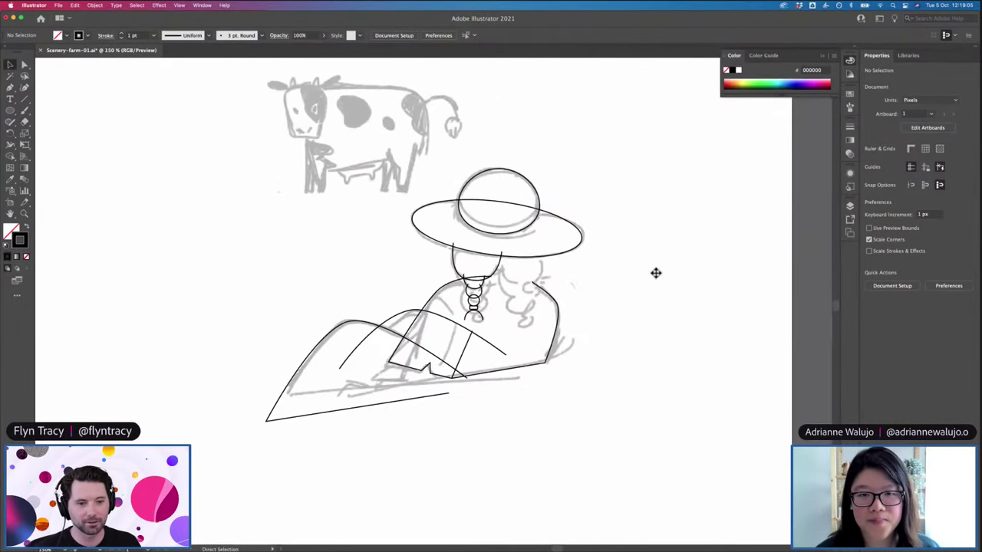
scroll(656, 273, up, 1)
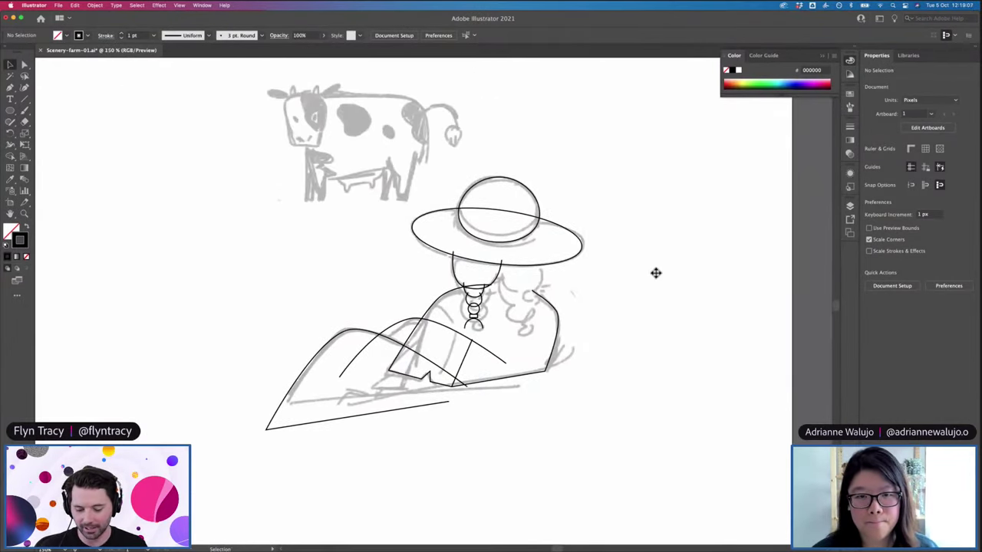
Draw an open four-point Pen path below the sleeve hem, going down, across the ground with a curved corner, and back up
key(super+equal)
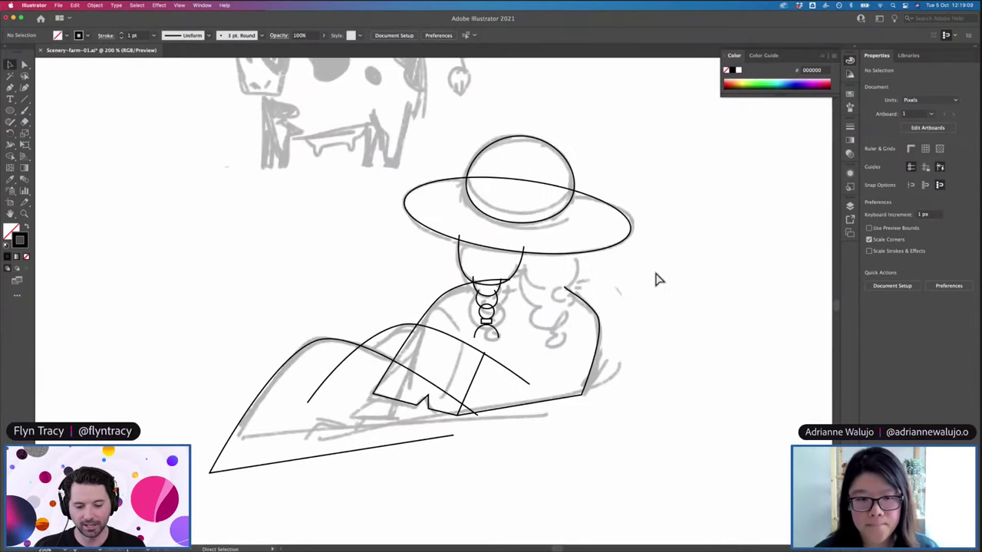
key(super+equal)
key(p)
scroll(398, 454, down, 3)
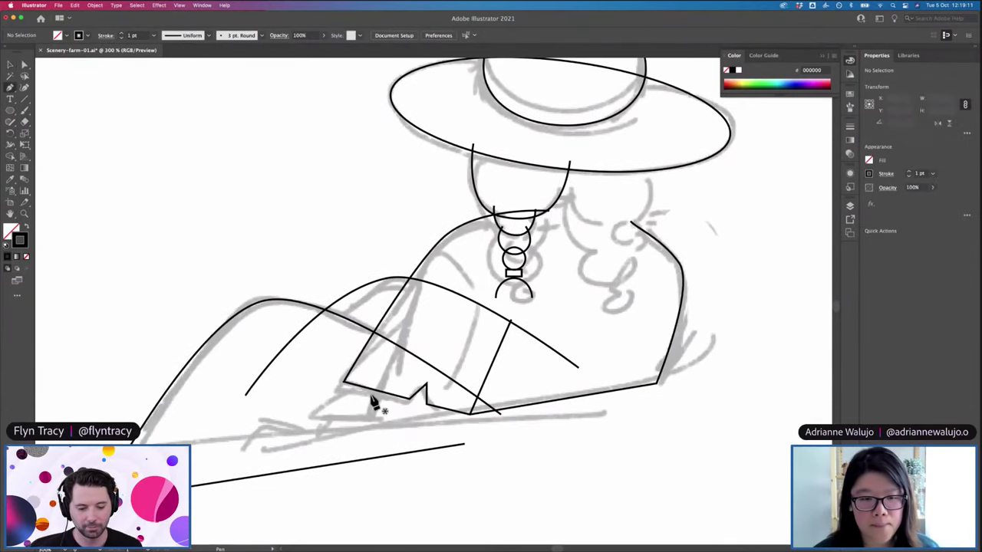
click(375, 373)
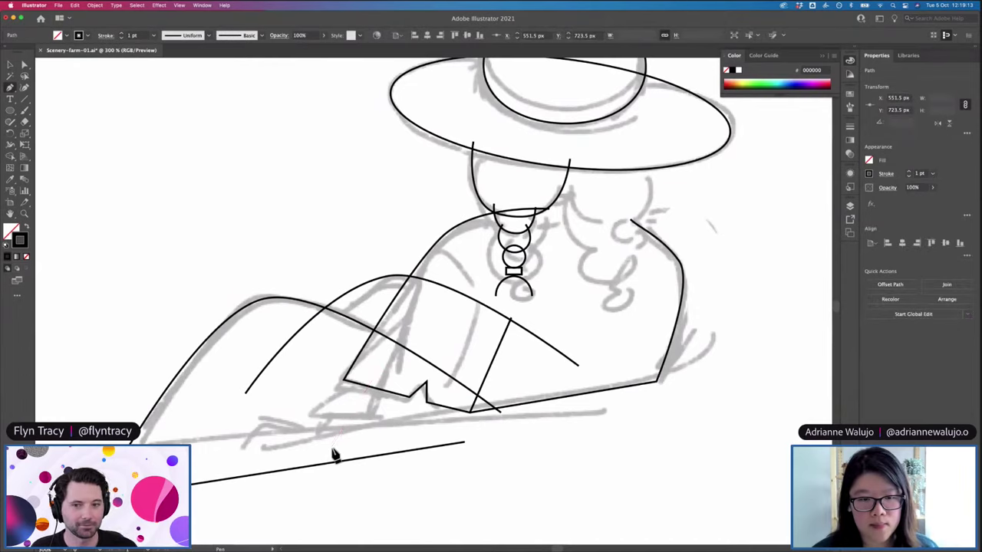
click(332, 447)
drag(430, 441, 442, 431)
click(468, 386)
key(v)
click(521, 445)
Move the near leg path's foot corner slightly up and inward, closer to the sketch
key(super+minus)
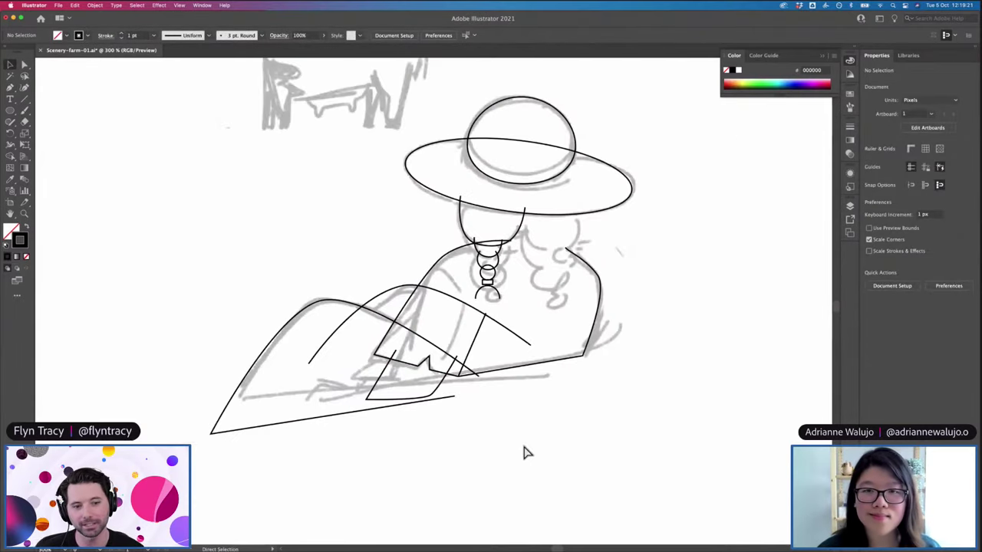
scroll(524, 452, up, 5)
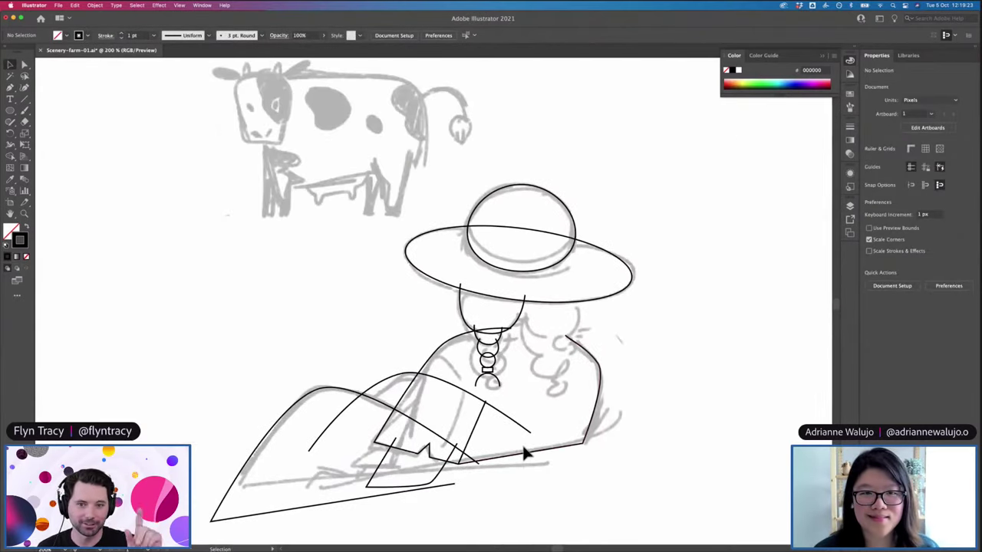
scroll(522, 446, up, 3)
scroll(523, 446, down, 2)
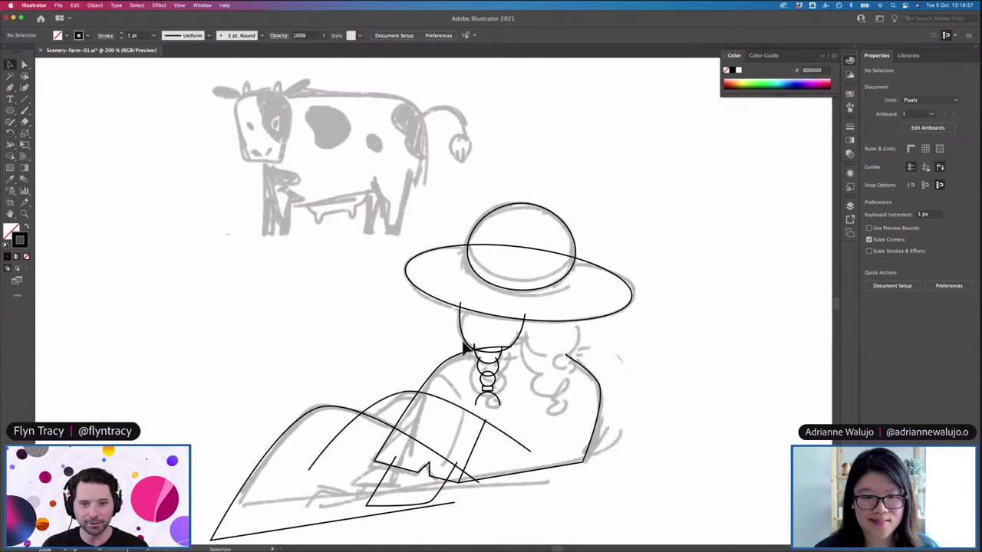
key(a)
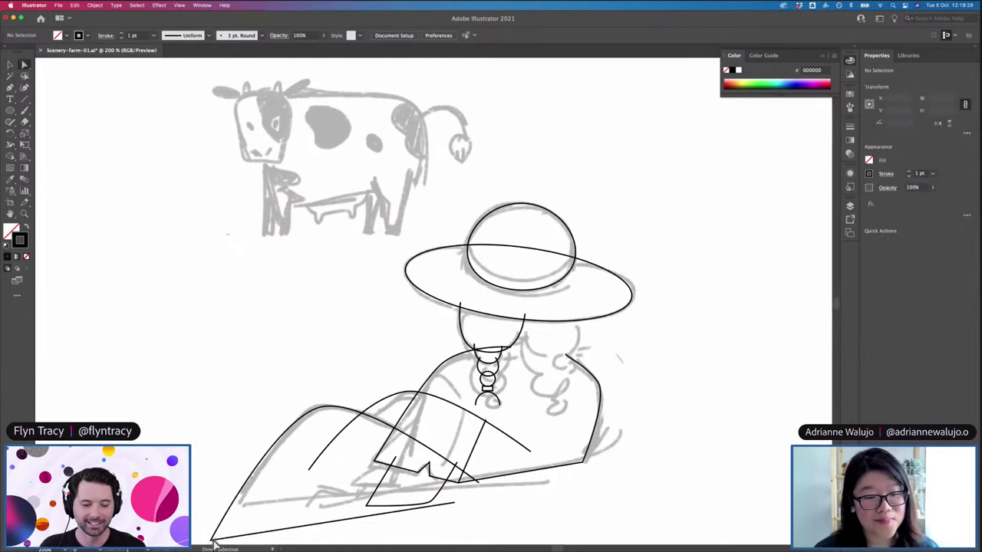
mouse_move(214, 541)
mouse_down()
mouse_move(218, 526)
mouse_move(228, 528)
mouse_up()
key(v)
click(474, 537)
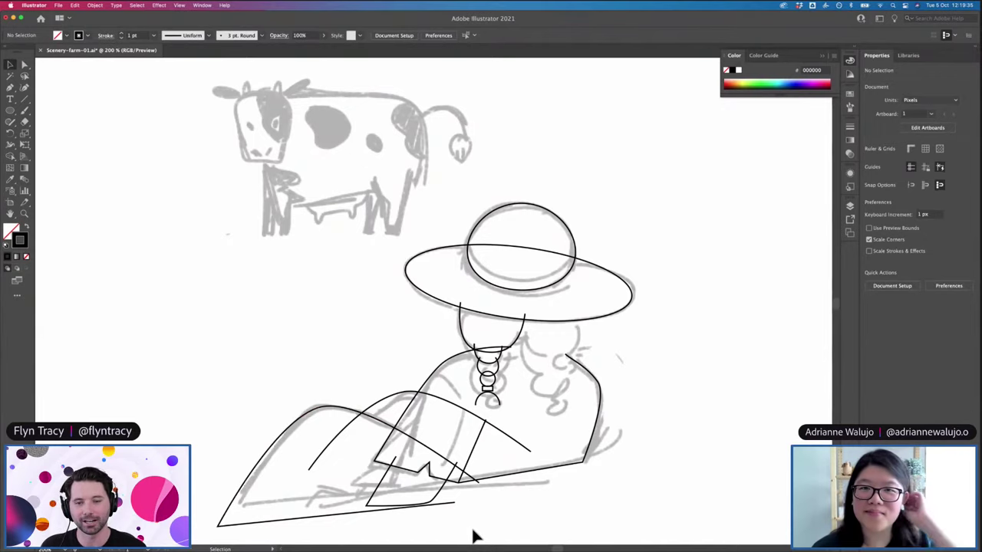
Draw a 44 × 60 px rectangle over the head of the sketched cow
scroll(391, 437, left, 5)
scroll(391, 438, up, 2)
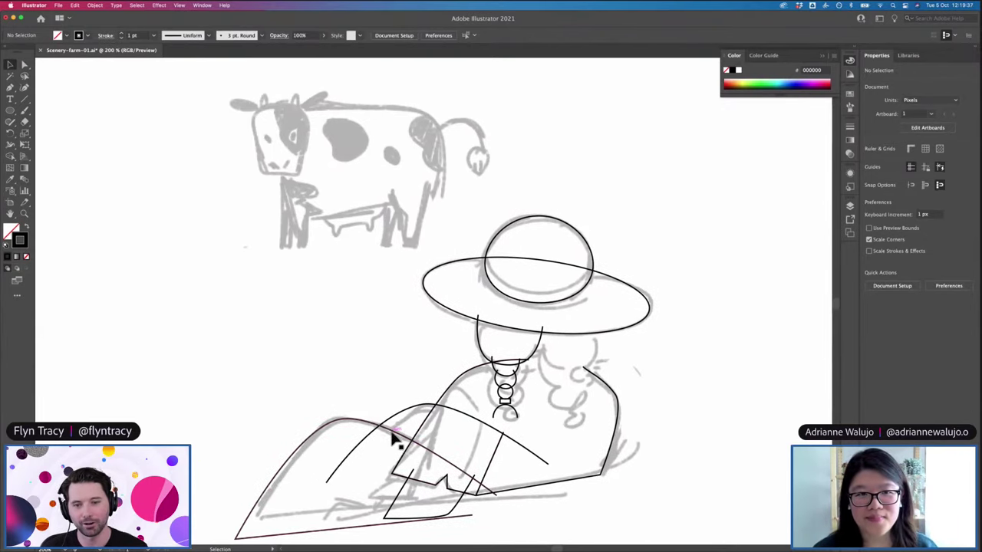
scroll(391, 438, left, 1)
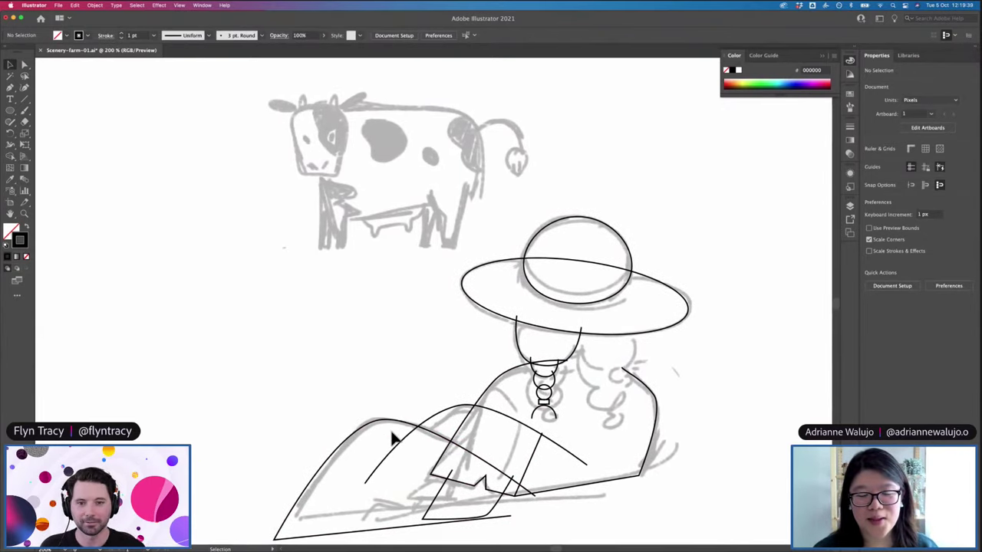
scroll(391, 437, up, 3)
scroll(391, 439, up, 2)
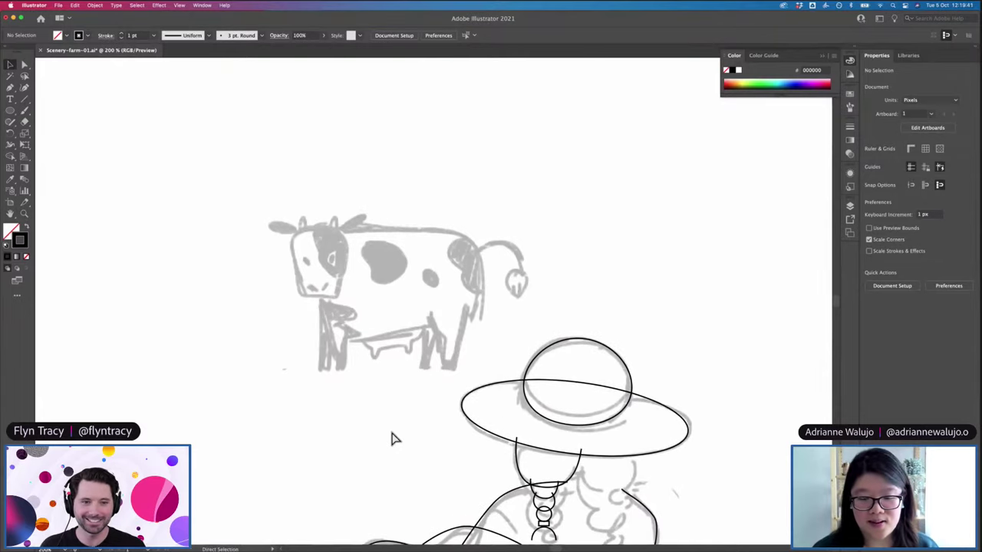
key(super+equal)
key(m)
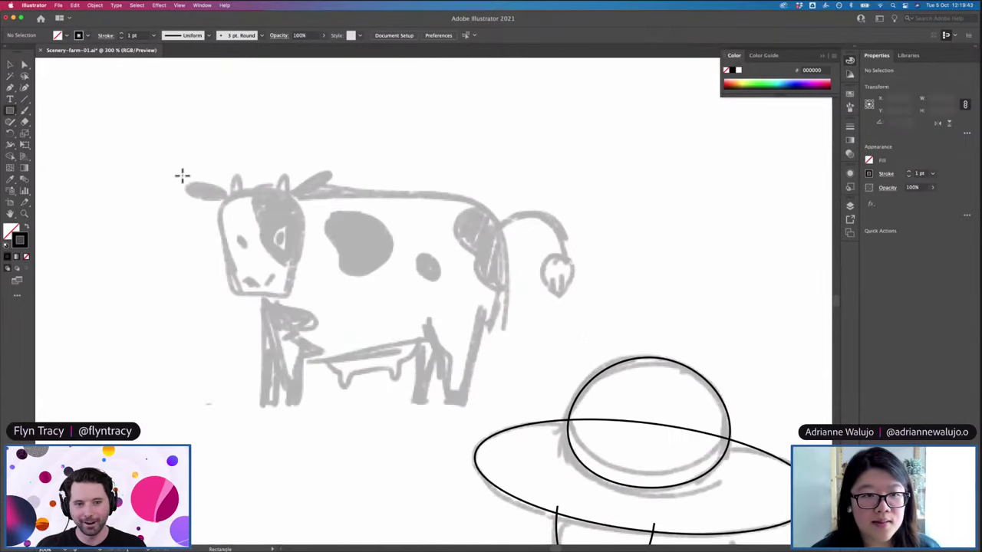
drag(222, 188, 299, 292)
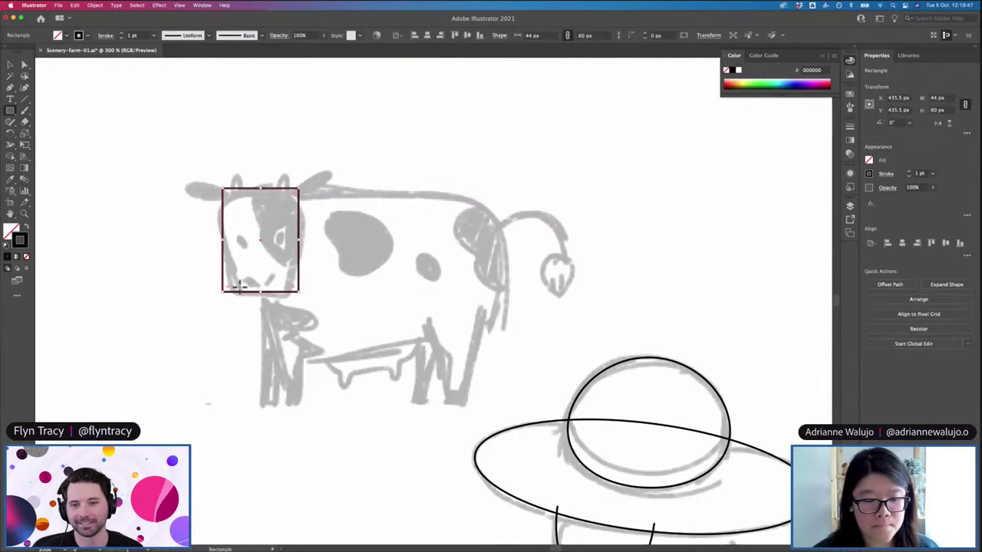
Taper the head rectangle by moving its two lower corners 10 px inward each
super+click(224, 292)
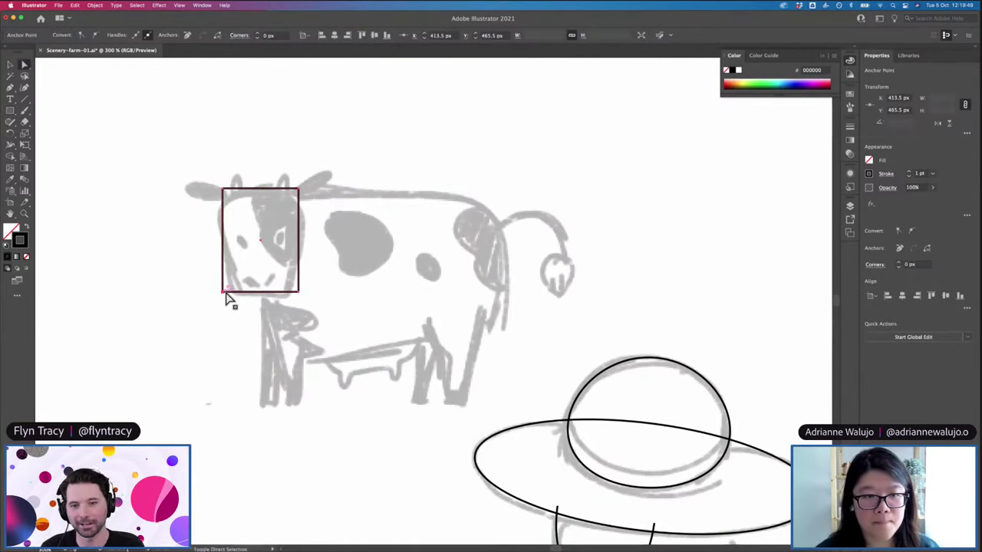
key(shift+Right)
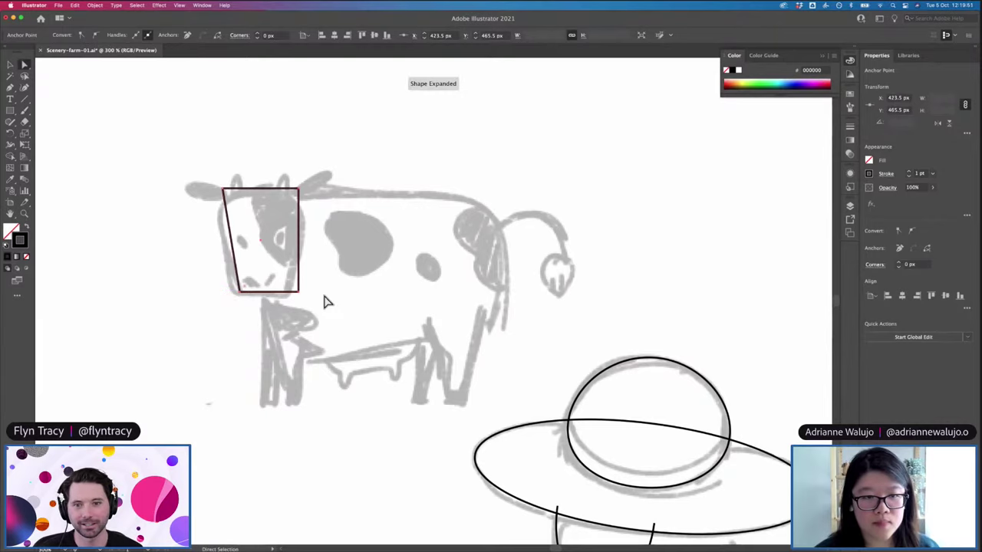
super+click(299, 292)
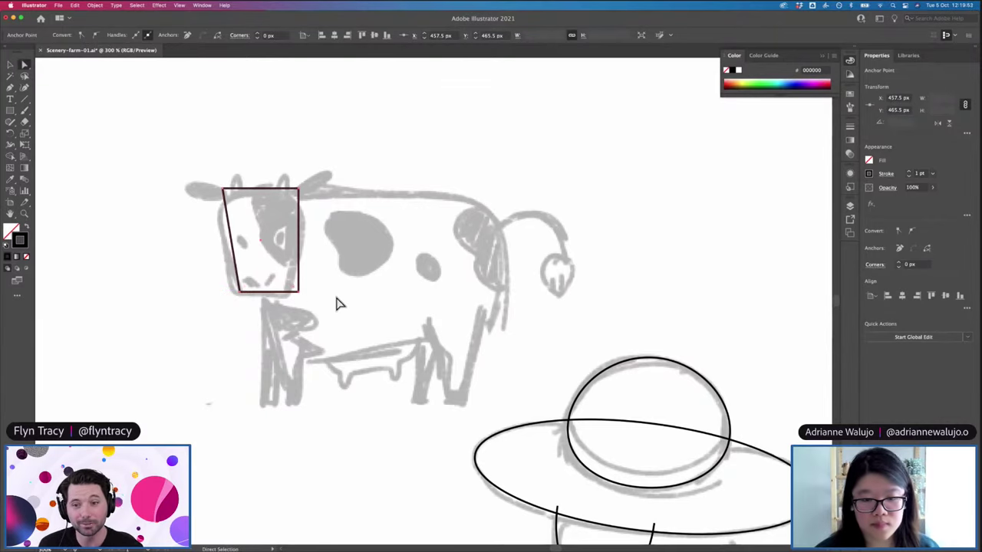
key(shift+Left)
key(v)
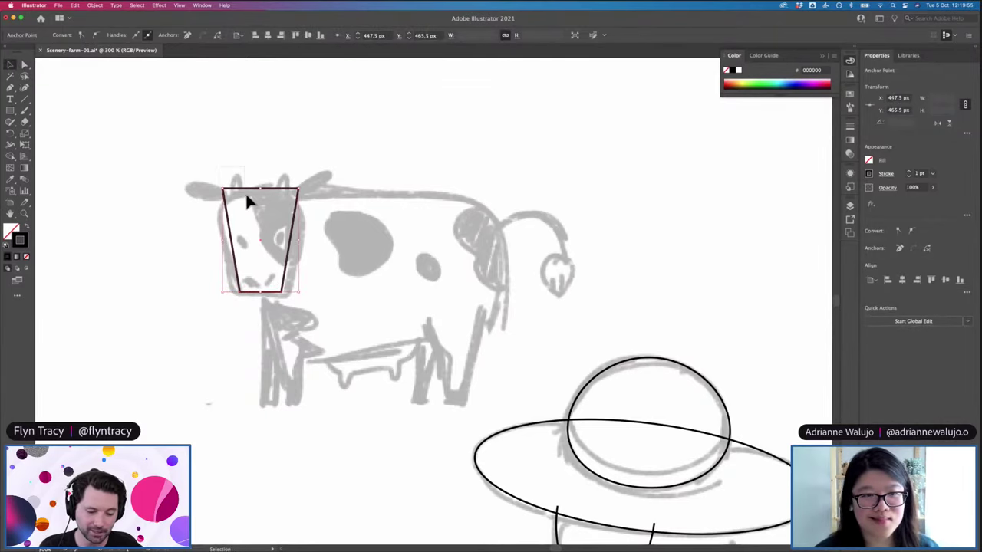
Round the two upper corners of the cow's head shape with a radius of about 18 px
click(230, 198)
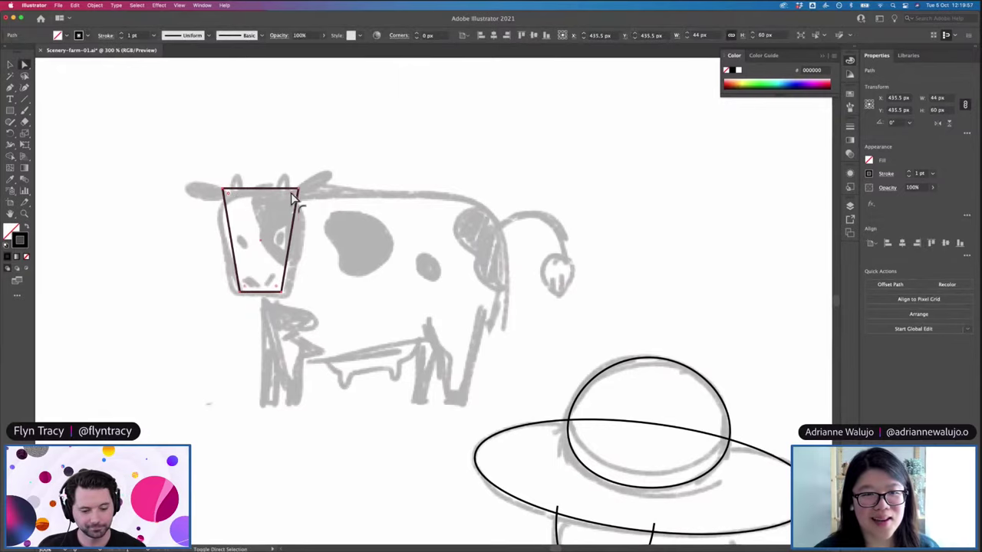
drag(296, 197, 273, 225)
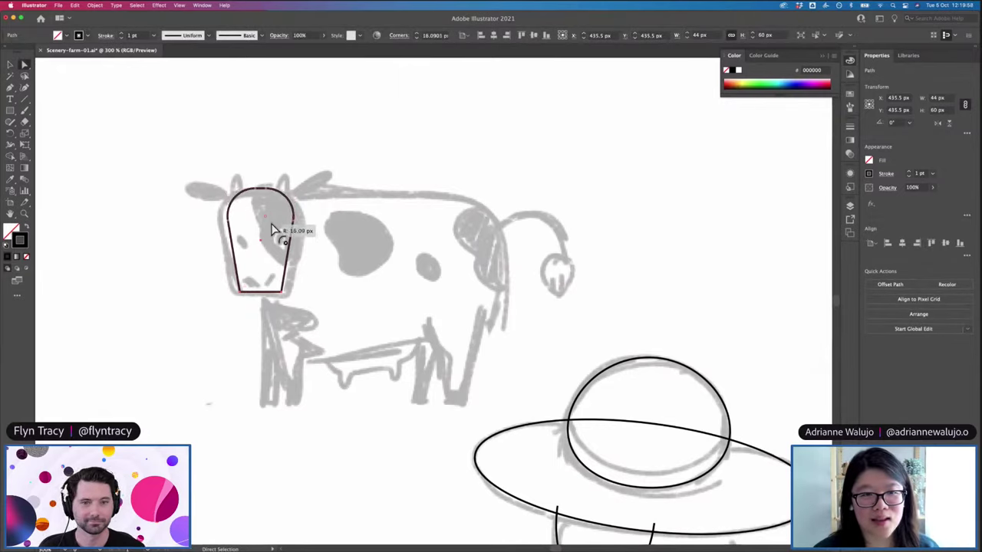
click(268, 216)
click(292, 243)
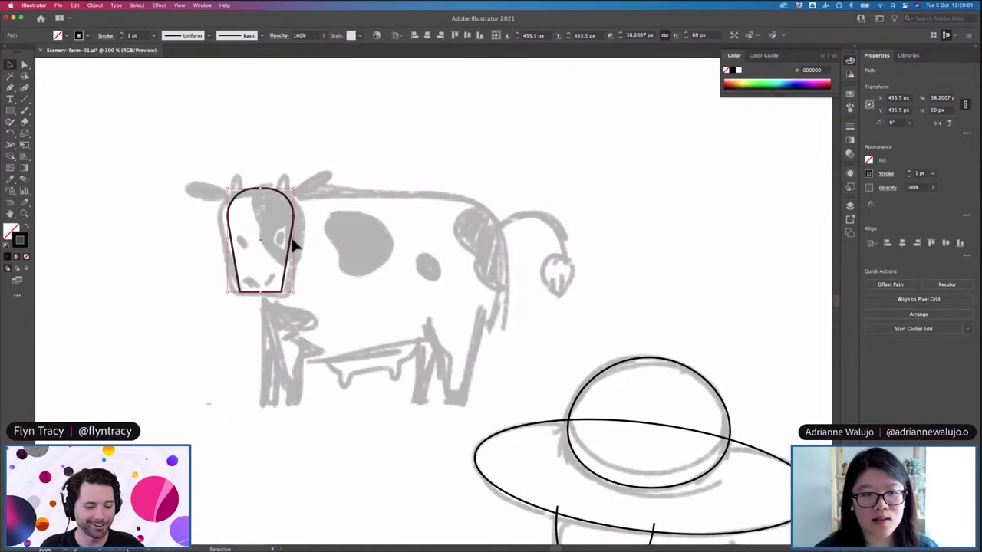
Widen the cow's head shape to about 43 px so it fits the sketched face
drag(296, 242, 301, 242)
click(305, 206)
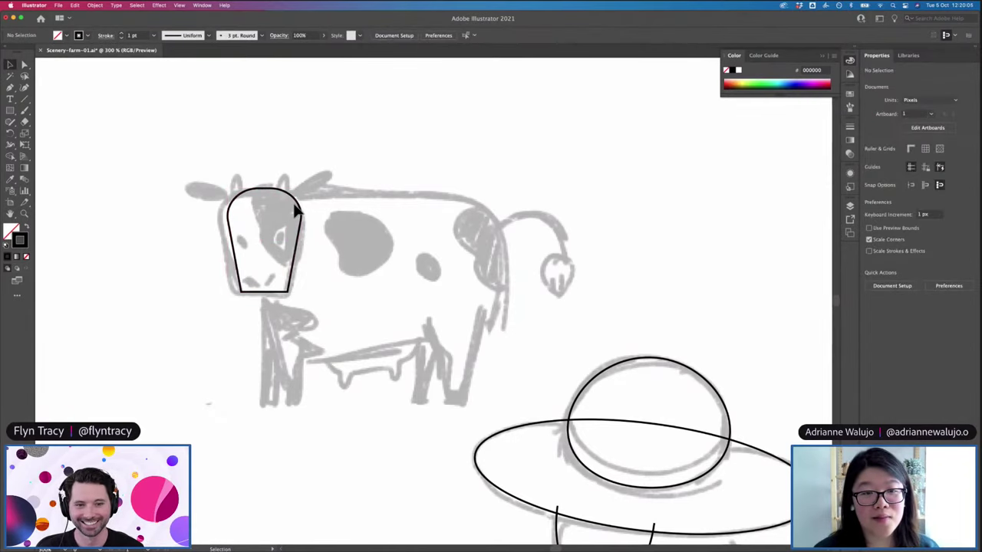
mouse_move(297, 208)
mouse_down()
mouse_move(289, 211)
mouse_move(296, 203)
mouse_up()
Round the two lower corners of the head shape slightly to form the cow's muzzle
key(a)
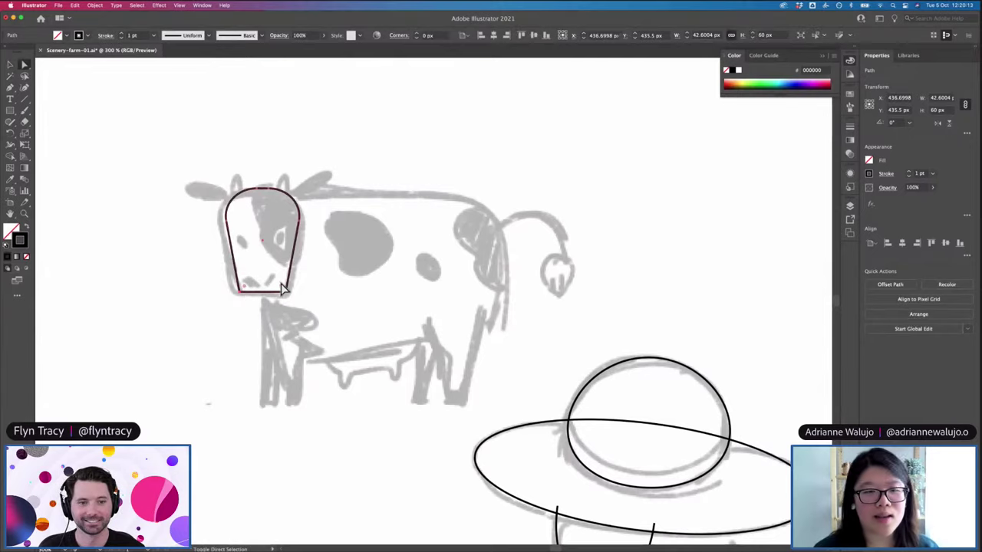
drag(282, 283, 281, 280)
key(v)
click(340, 261)
Draw a narrow ellipse beside the cow's head and rotate it to the slant of the ear nearest the body
scroll(341, 261, left, 5)
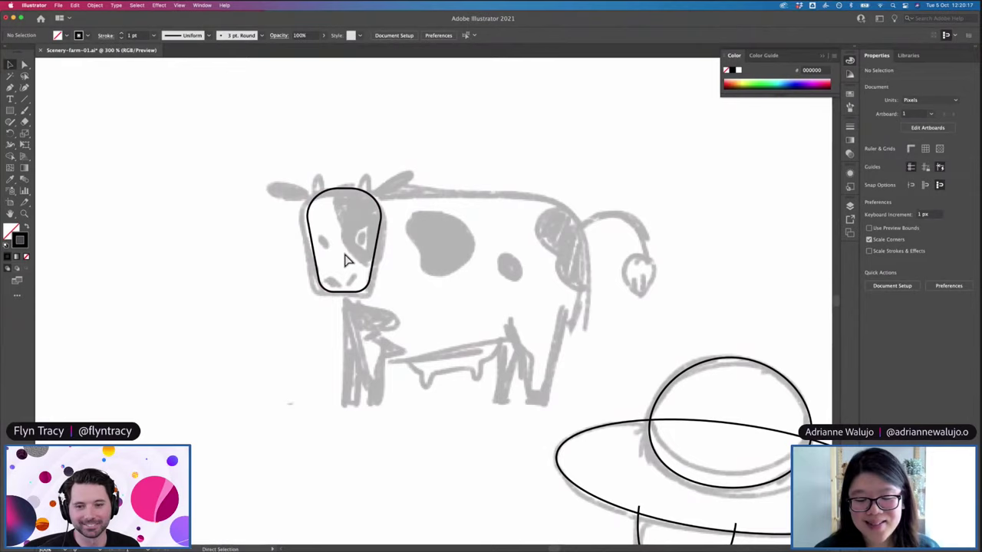
key(super+equal)
scroll(371, 175, up, 2)
key(l)
drag(369, 161, 399, 228)
key(e)
mouse_move(395, 158)
mouse_down()
mouse_move(429, 205)
mouse_move(418, 181)
mouse_move(408, 184)
mouse_up()
Convert both end anchors of the ear ellipse to corner points to make a leaf shape
key(a)
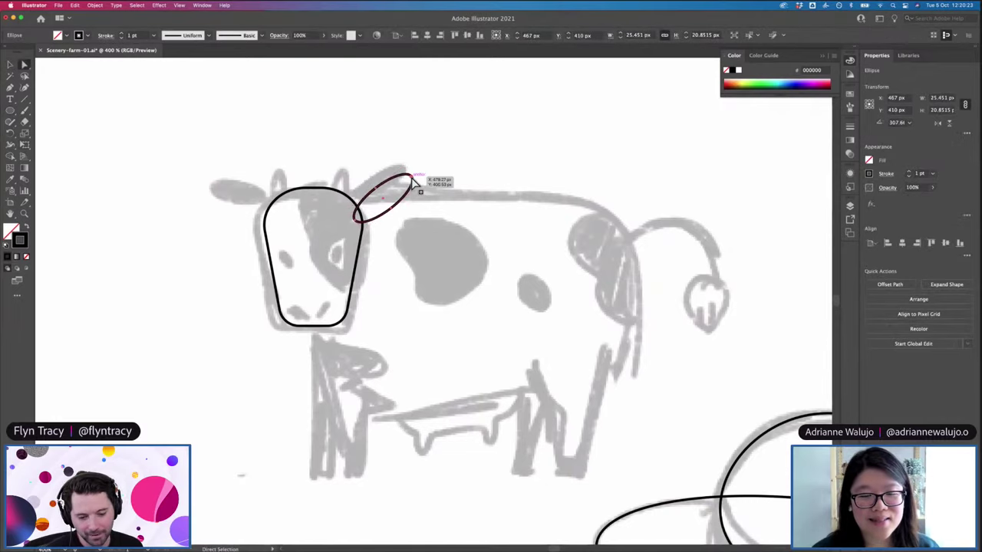
key(shift+c)
click(411, 178)
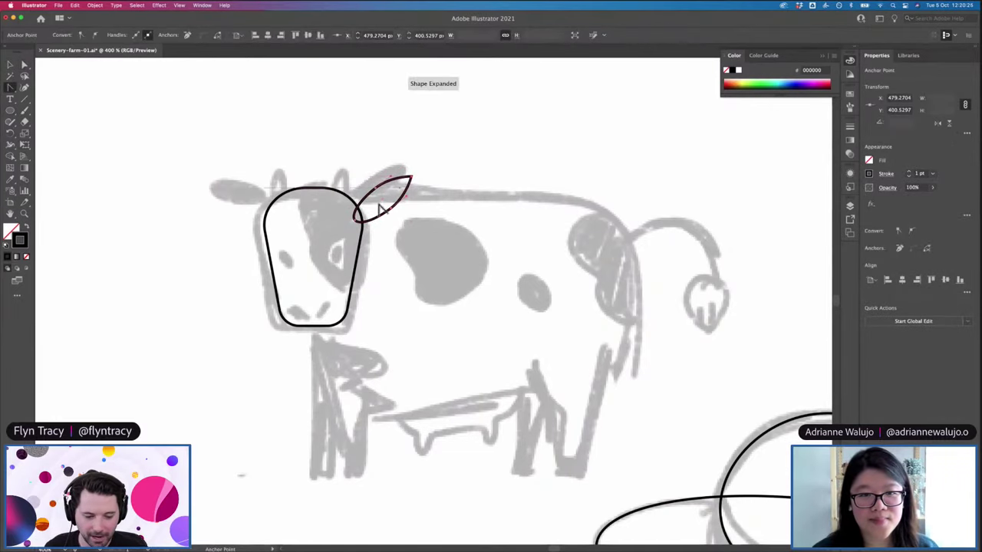
click(357, 219)
key(v)
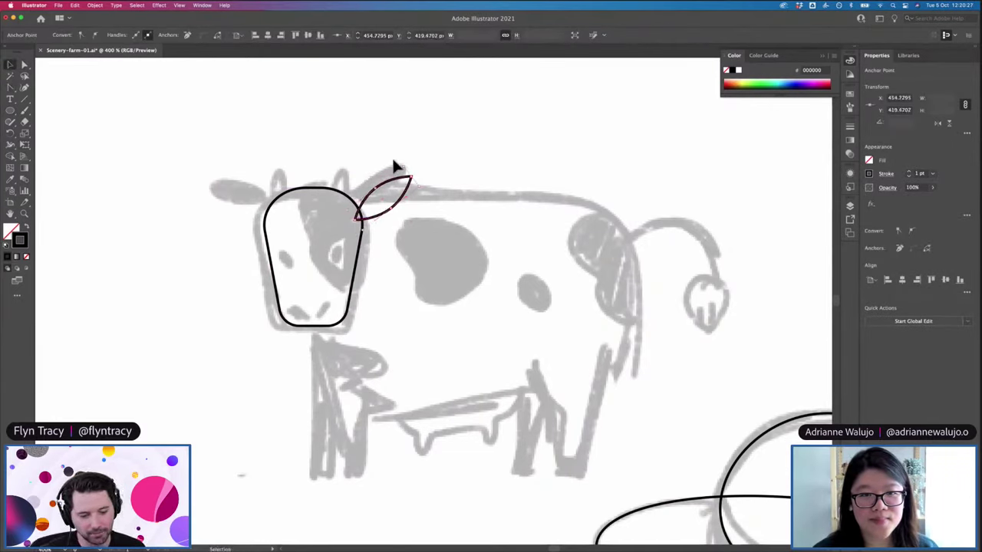
Fit the leaf shape onto the sketched ear nearest the body, adjusting its angle and slightly rounding its tips
click(393, 160)
click(405, 189)
key(a)
mouse_move(406, 183)
mouse_down()
mouse_move(404, 161)
mouse_move(416, 158)
mouse_move(416, 168)
mouse_up()
key(v)
click(429, 171)
key(e)
key(v)
click(400, 168)
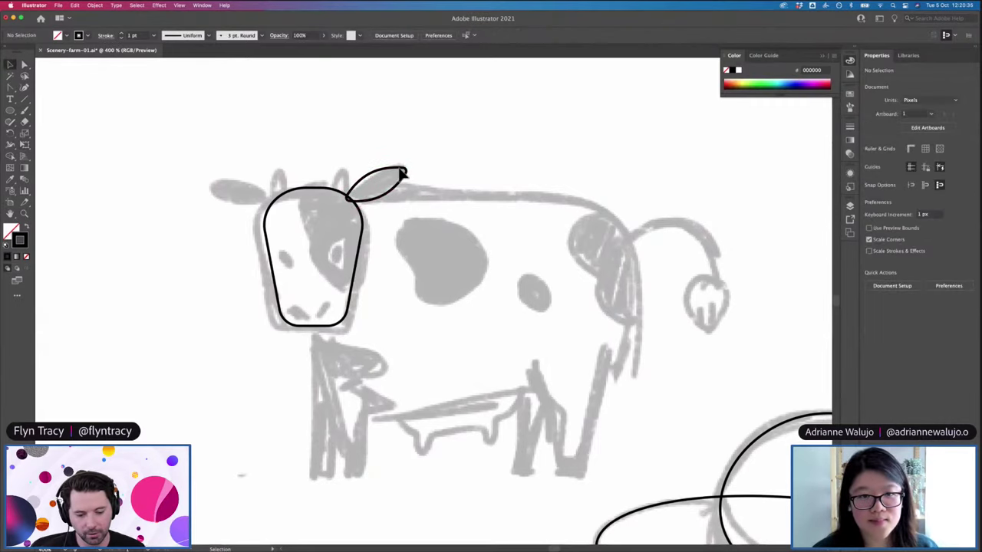
drag(389, 175, 391, 177)
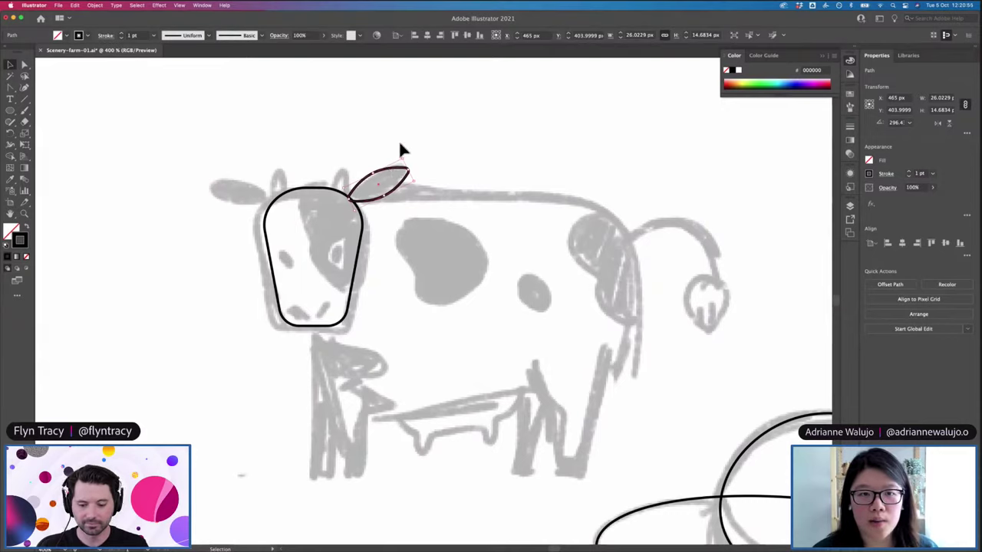
Duplicate the ear and rotate the copy over the sketched ear on the other side of the head
drag(395, 176, 297, 150)
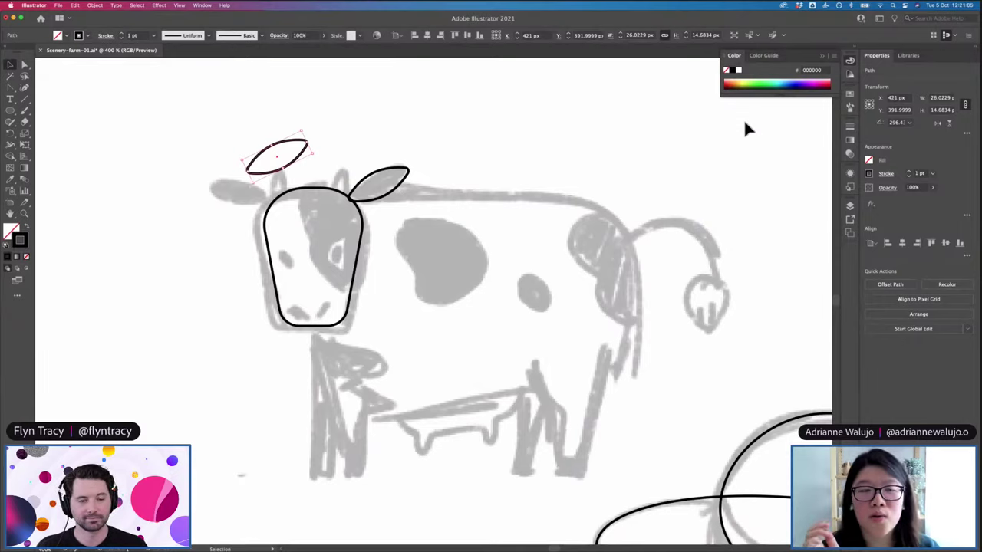
scroll(771, 115, down, 1)
key(e)
drag(317, 111, 259, 175)
key(v)
key(e)
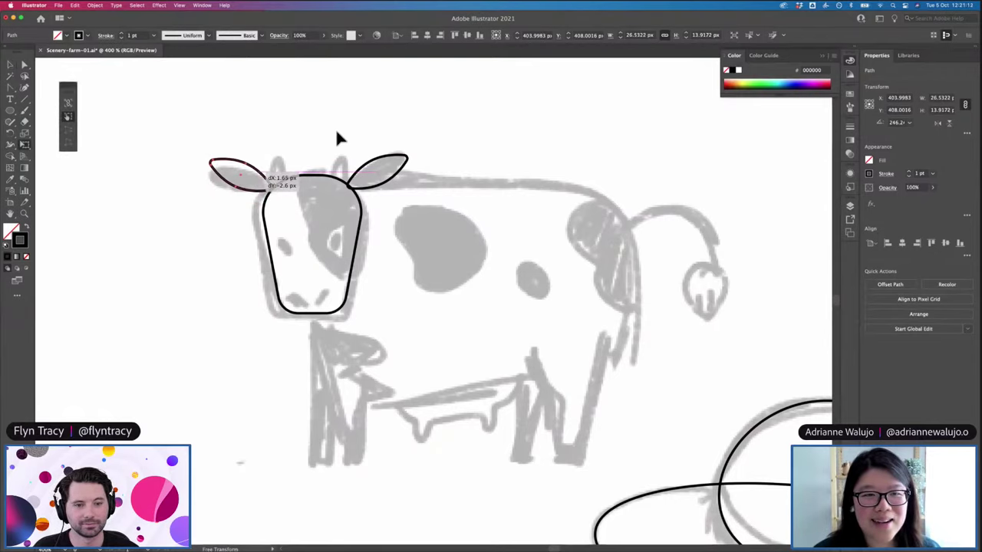
key(v)
click(335, 131)
Move the copied ear slightly toward the head and fine-tune its rotation where it meets the head outline
scroll(335, 131, left, 3)
scroll(335, 132, up, 2)
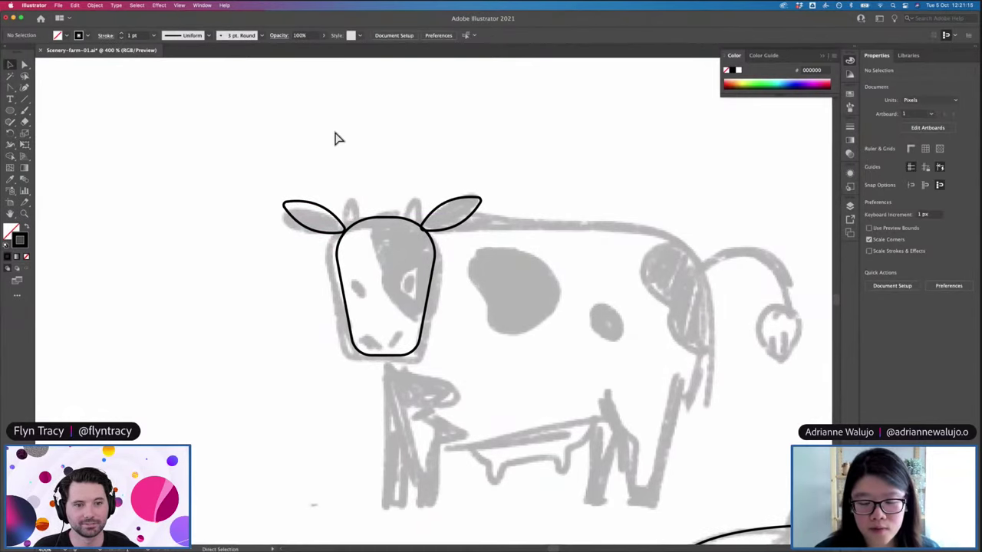
key(super+equal)
key(v)
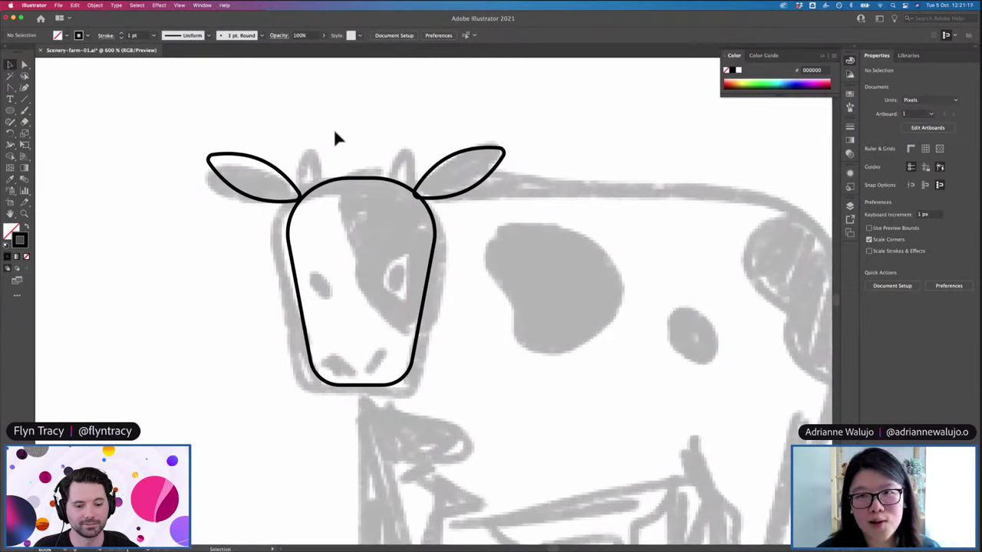
drag(279, 179, 290, 177)
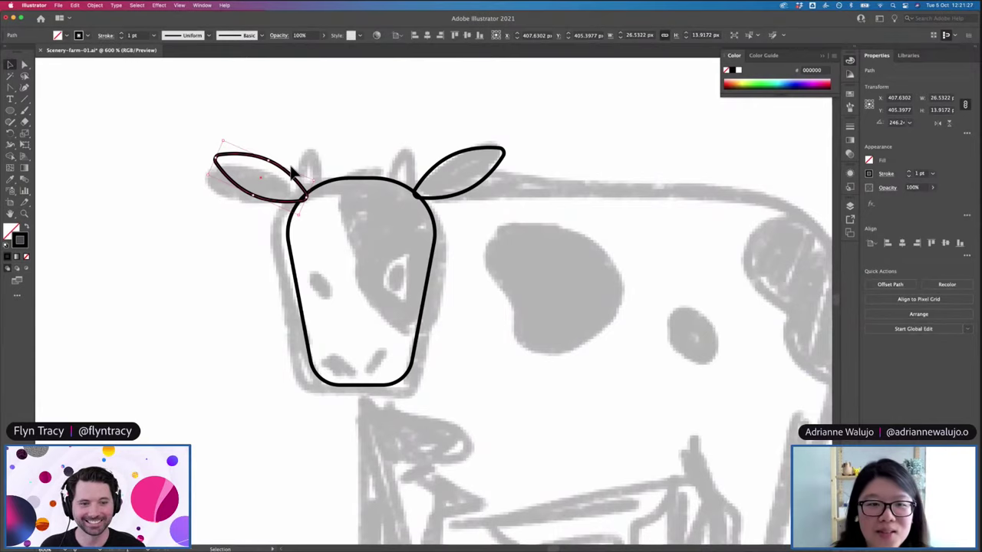
key(e)
drag(272, 131, 274, 129)
key(v)
click(360, 125)
Draw a 7 × 13 px rectangle over the sketched horn nearest the body and fully round its upper corners
key(m)
drag(388, 143, 415, 190)
key(a)
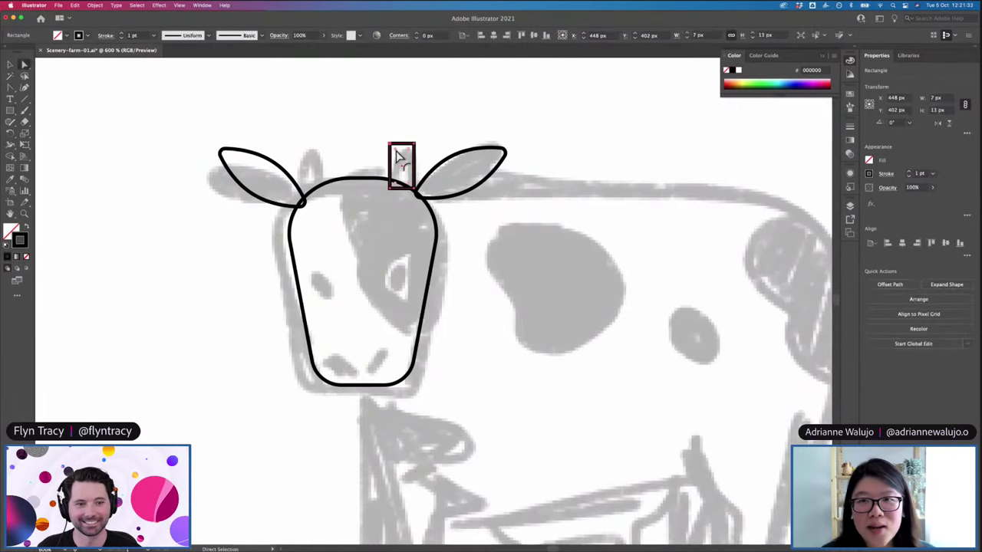
drag(404, 164, 407, 175)
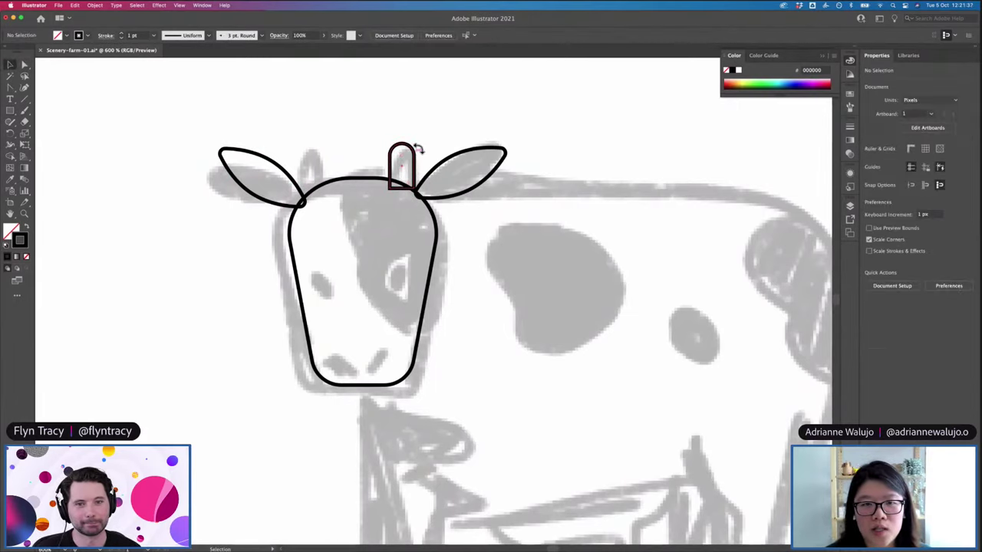
Shrink the horn to about 6 × 11 px, tilt it outward and position it on the sketched horn
key(e)
drag(414, 145, 422, 154)
key(v)
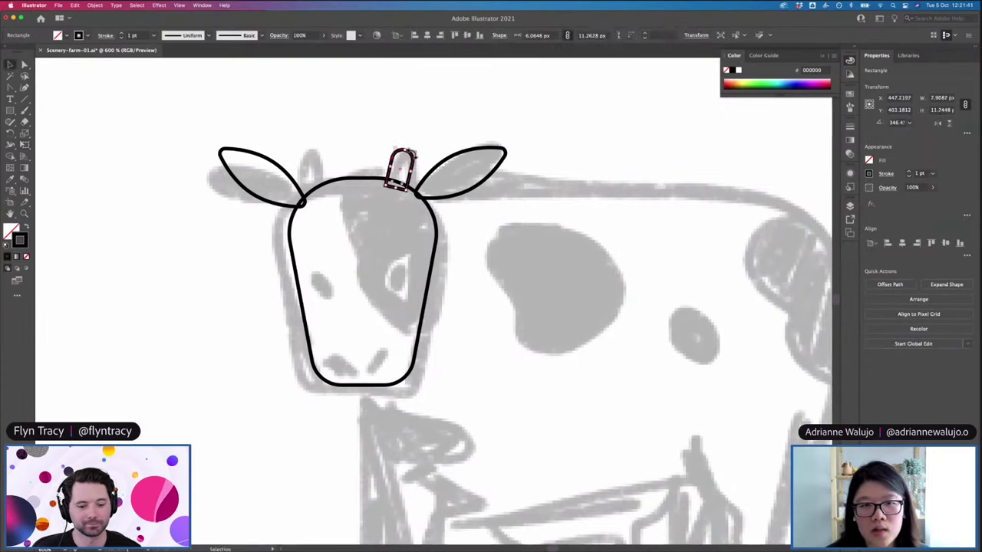
drag(401, 171, 426, 149)
key(e)
key(v)
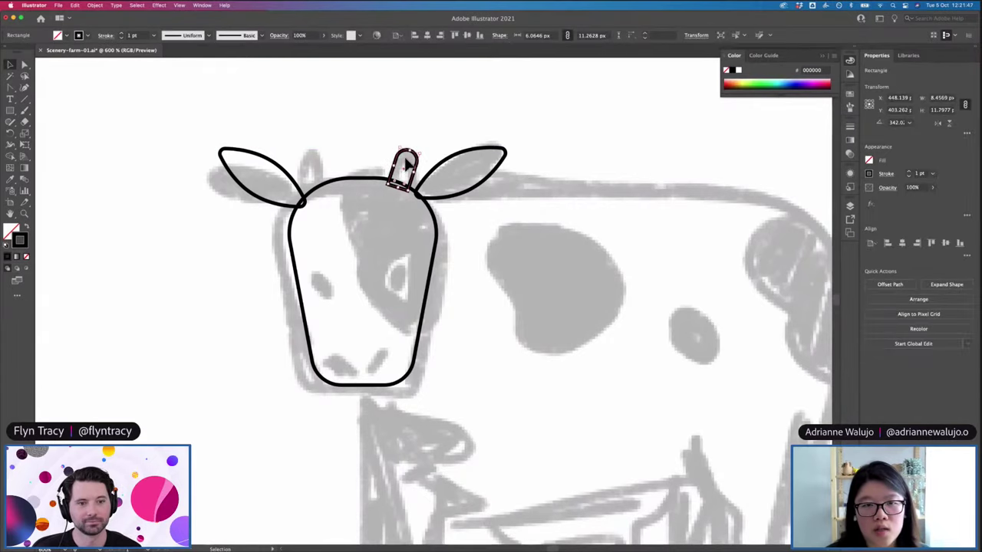
Place a mirrored copy of the horn over the other sketched horn and nudge the original horn slightly down
mouse_move(405, 162)
mouse_down()
mouse_move(331, 161)
mouse_move(340, 142)
mouse_move(329, 143)
mouse_move(345, 156)
mouse_move(319, 152)
mouse_move(316, 160)
mouse_move(349, 132)
mouse_up()
click(344, 151)
key(v)
click(401, 162)
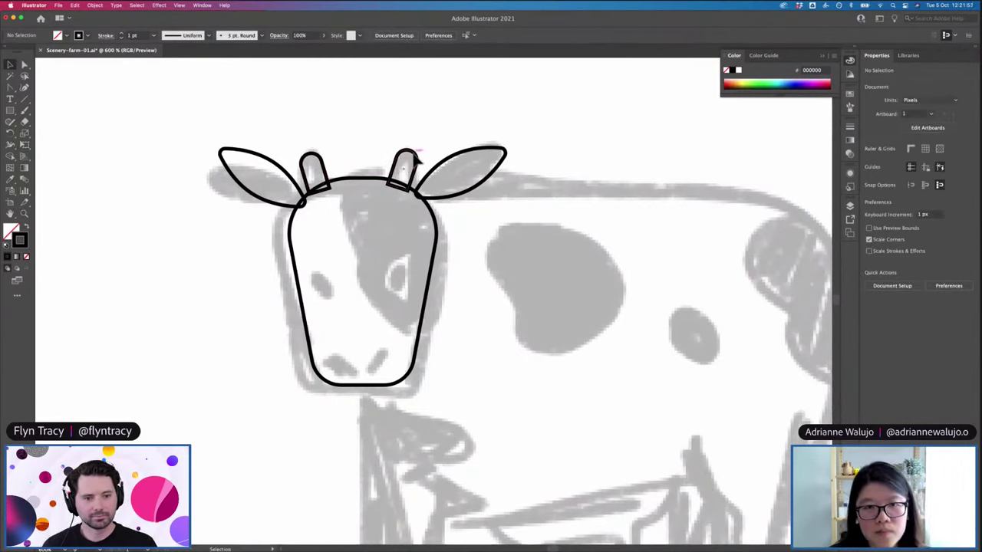
drag(417, 159, 416, 164)
click(417, 307)
Draw a 4 × 6 px ellipse over the sketched eye outside the patch, with black fill, no stroke and a tilt of about 29°
key(l)
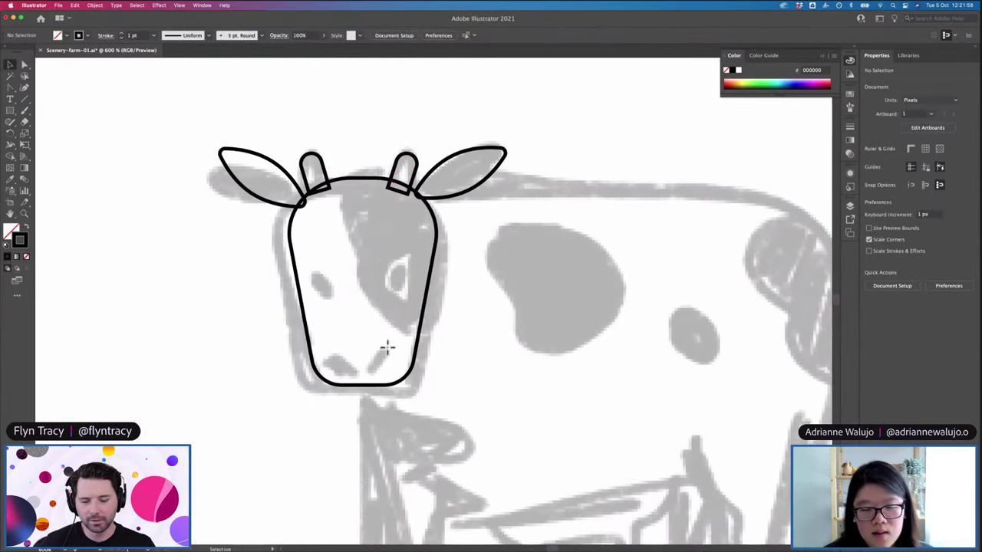
mouse_move(318, 278)
mouse_down()
mouse_move(334, 299)
mouse_move(320, 259)
mouse_move(330, 270)
mouse_up()
key(shift+x)
key(e)
key(v)
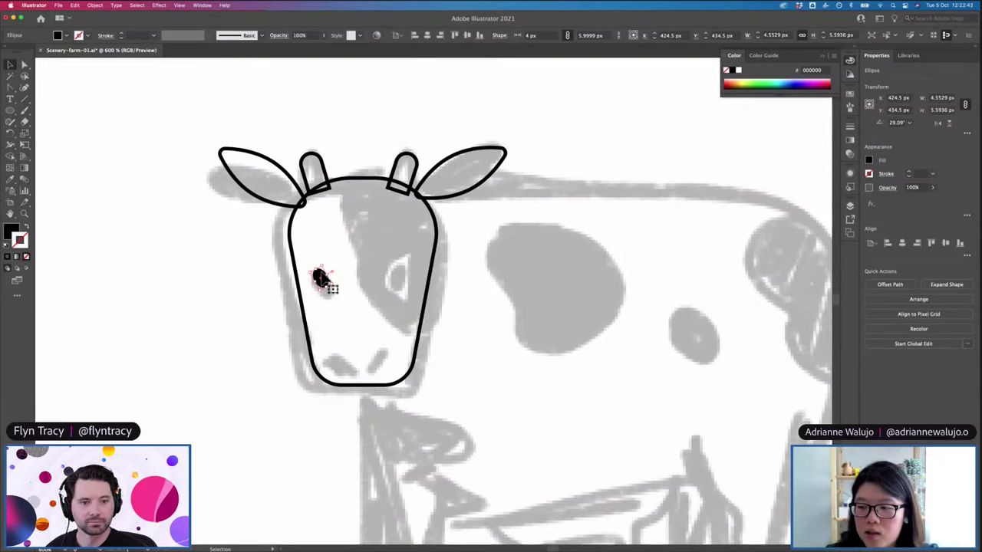
Enlarge the black eye slightly to about 4.9 × 6 px and adjust its tilt to match the sketch
key(e)
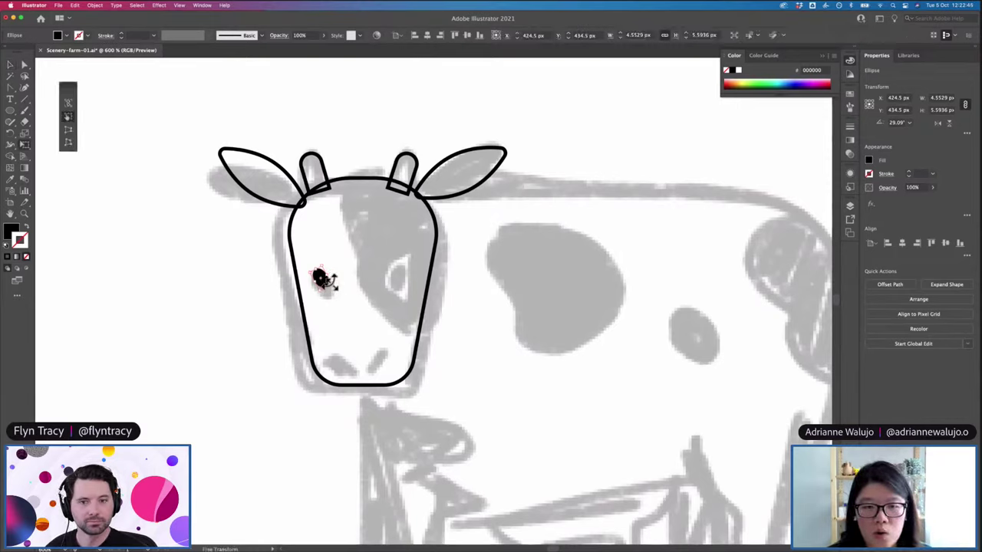
drag(324, 278, 334, 281)
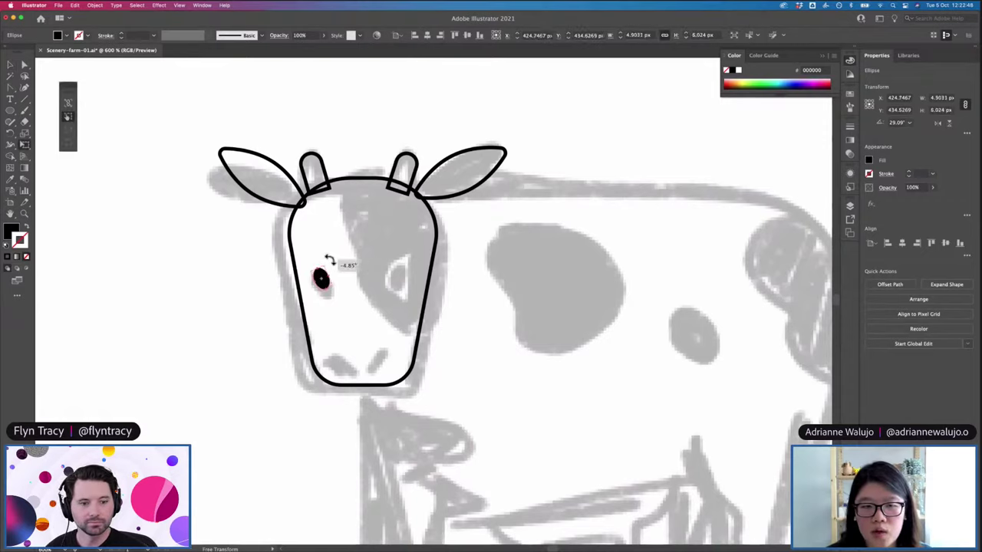
key(v)
click(257, 274)
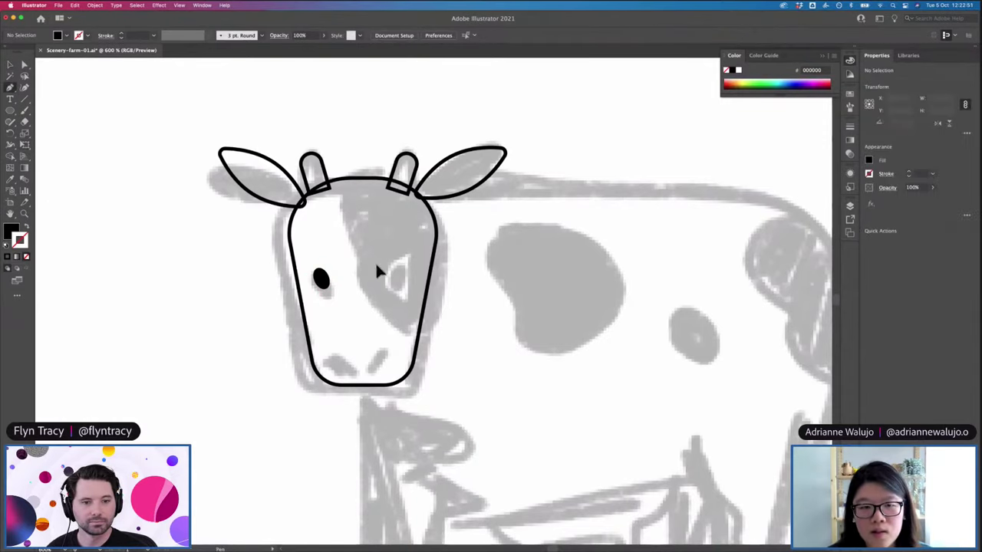
Start the cow's body outline with a straight back line from behind the head to the rump, sloping down the hindquarters
key(super+minus)
key(super+minus)
key(super+equal)
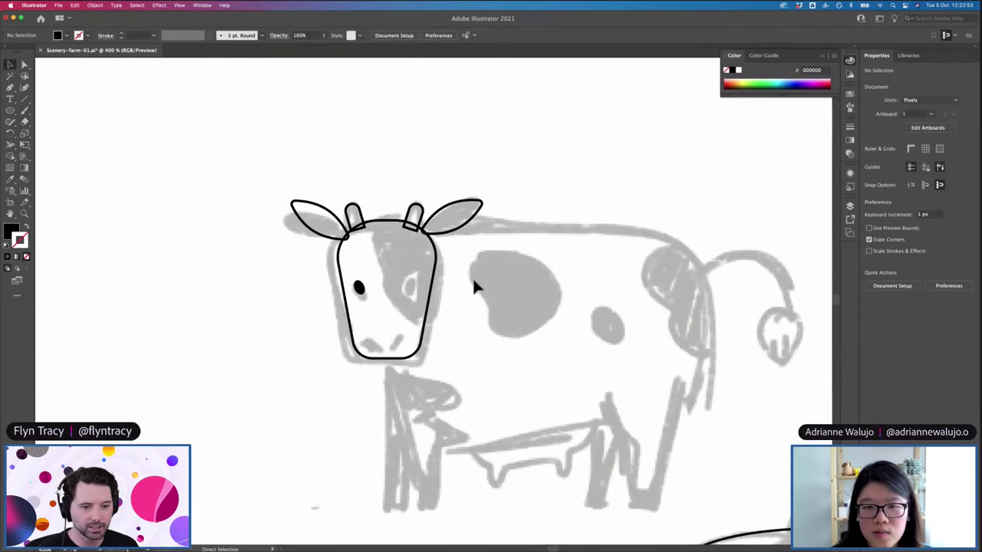
scroll(467, 282, right, 3)
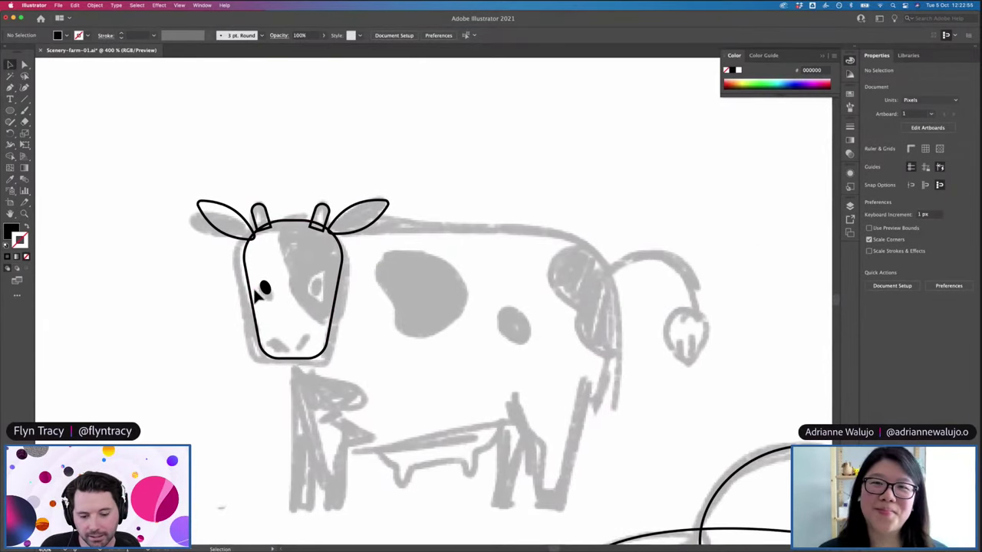
key(p)
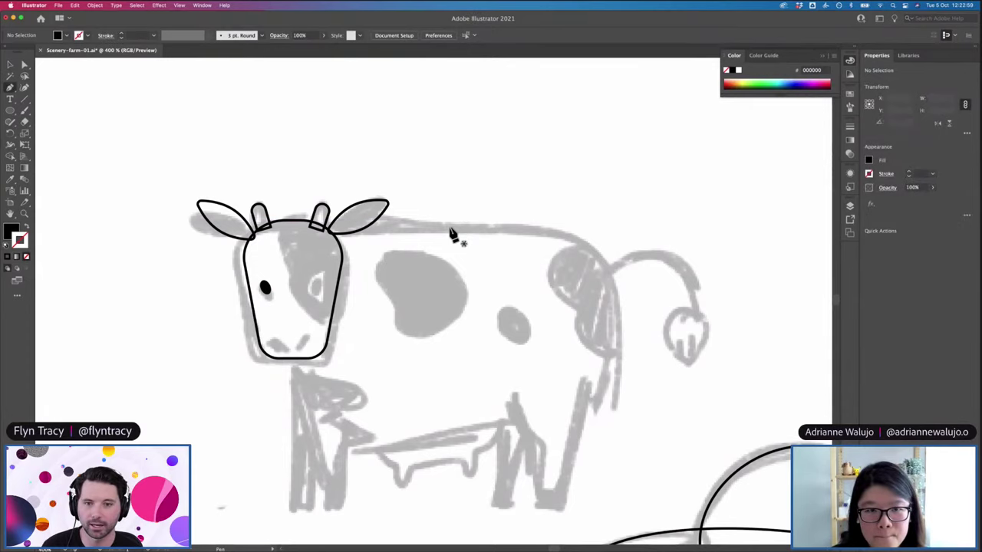
click(324, 239)
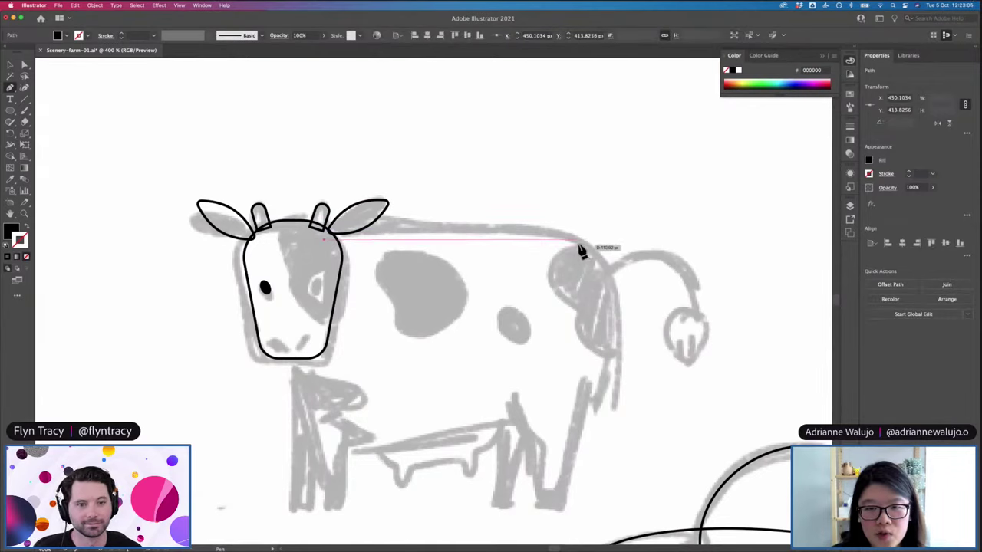
click(579, 241)
click(619, 303)
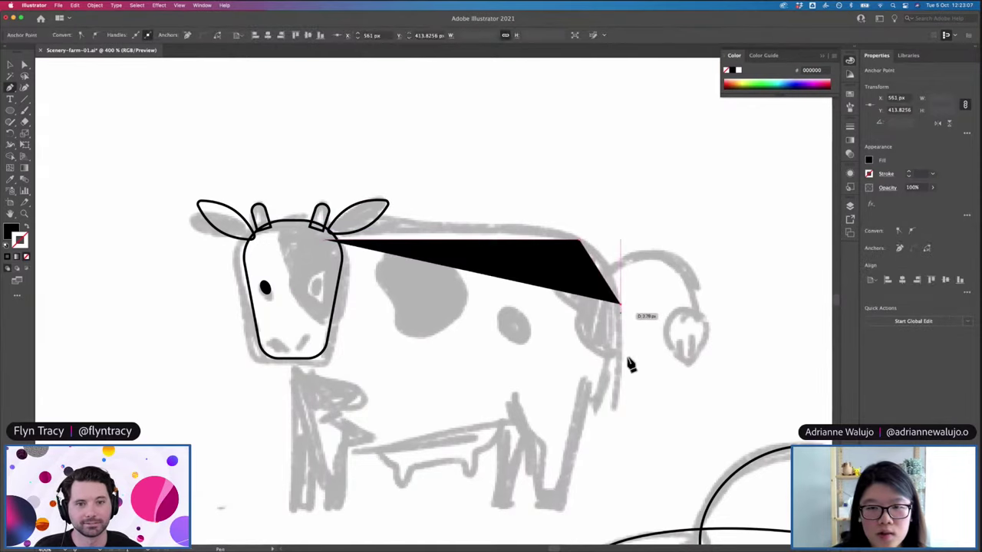
Copy the head outline's 1 pt black stroke and no fill onto the open body path and resume drawing from its last point
key(i)
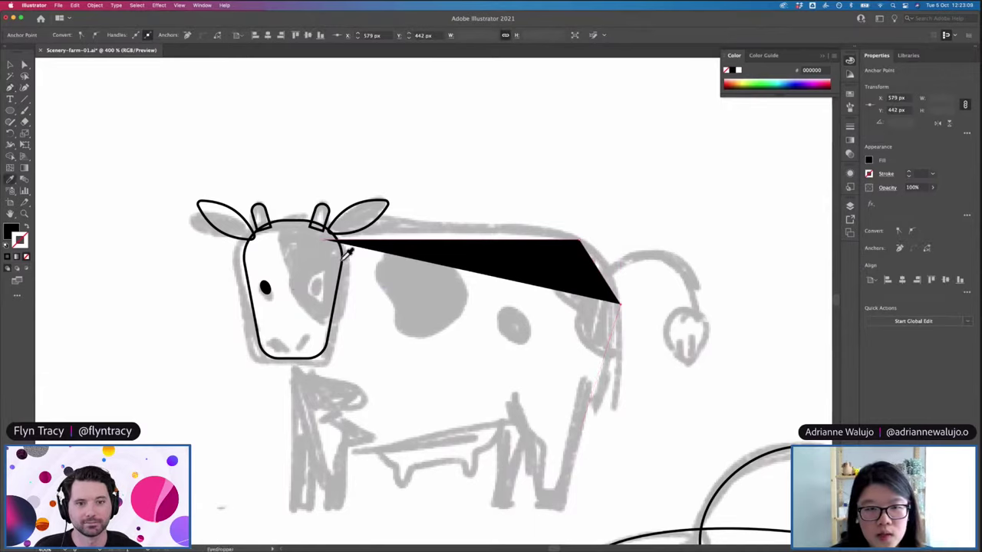
click(343, 258)
key(p)
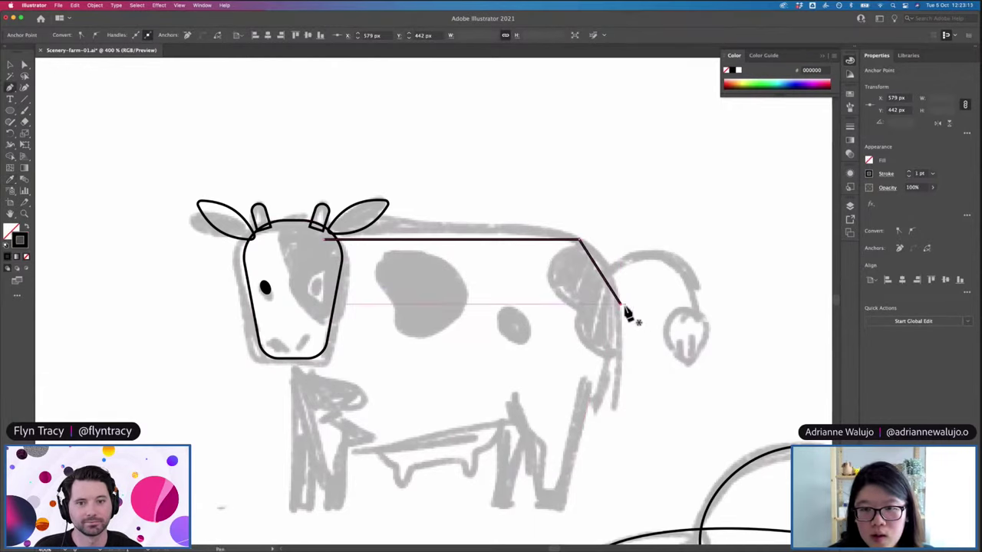
click(620, 305)
Extend the body outline down the hind leg, across the hoof and up the leg's inner side
click(560, 510)
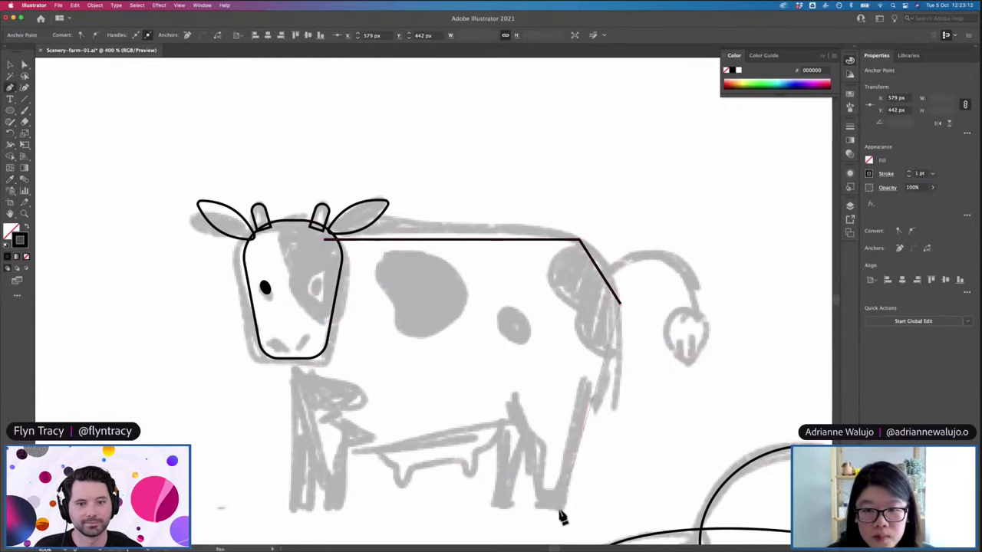
key(super+z)
click(585, 508)
click(553, 509)
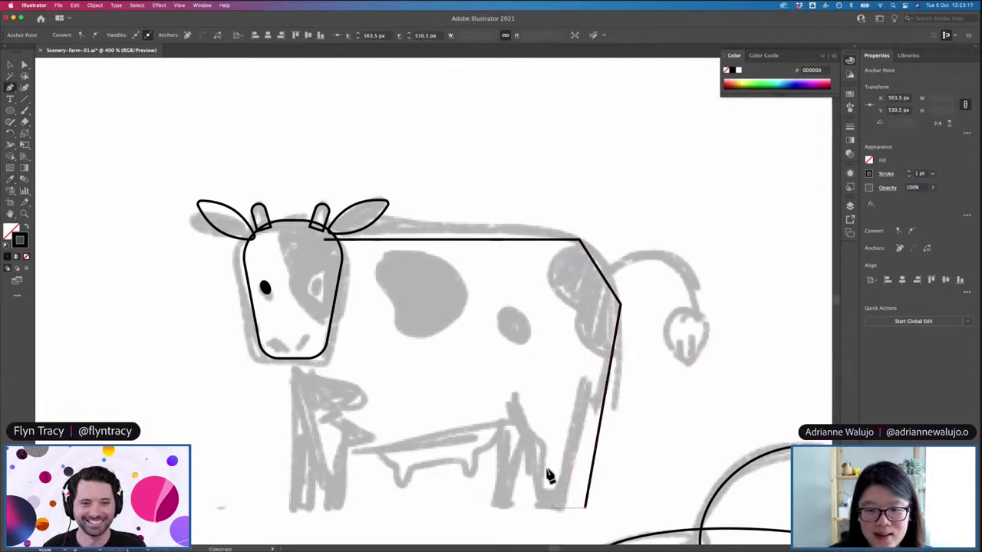
click(549, 443)
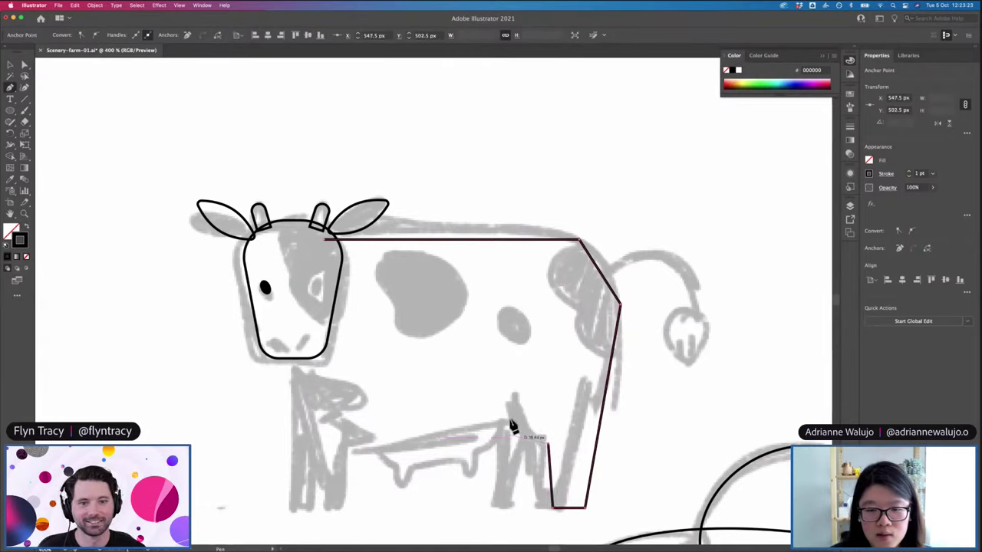
Curve the outline from the hind leg up to the belly and run a straight, sloping belly line to the front leg
drag(517, 421, 515, 397)
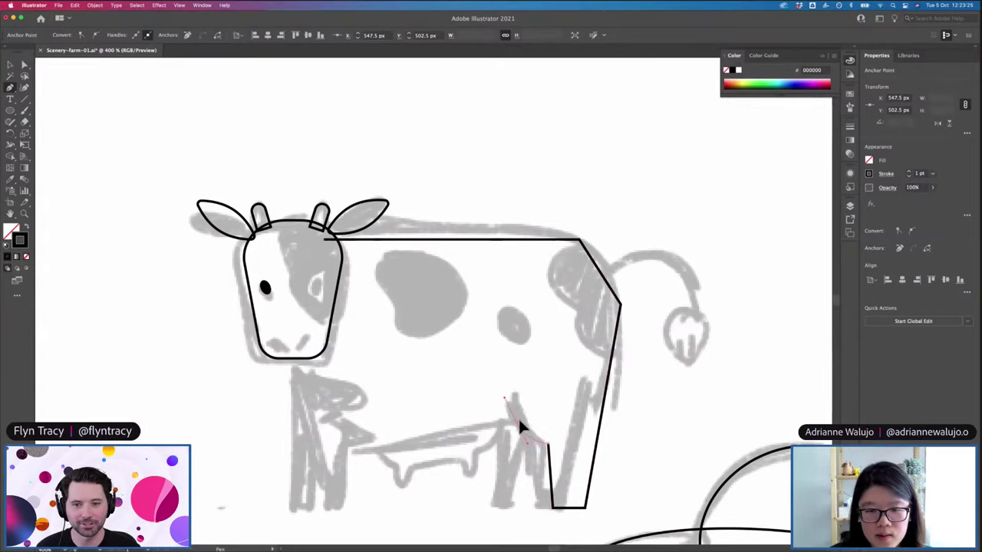
click(515, 420)
click(348, 449)
Draw the front leg, continue the chest line up to the head's lower edge and close the body outline at its start point
click(343, 510)
click(320, 510)
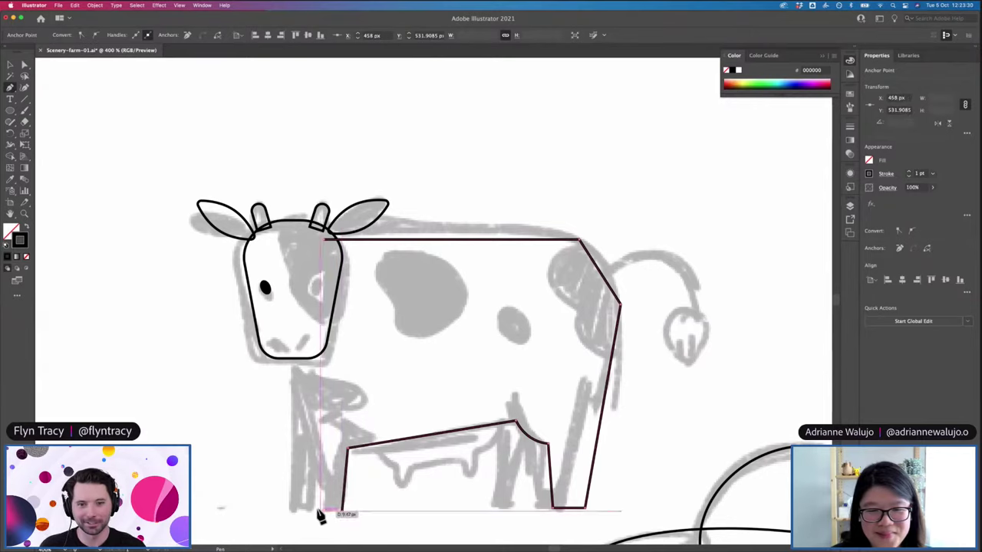
click(291, 358)
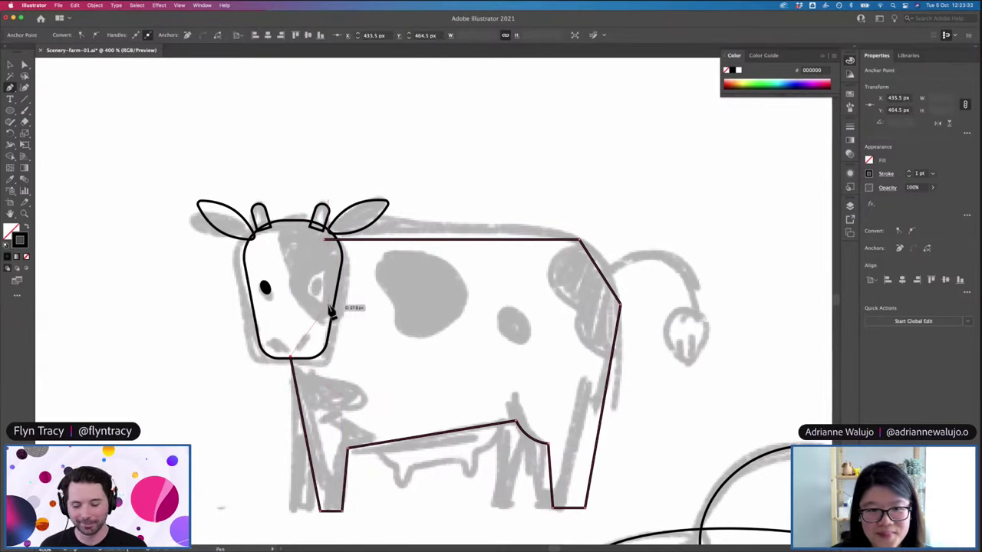
click(324, 239)
Round the two rump corners of the body outline to a radius of about 13 px
key(v)
click(519, 217)
drag(518, 212, 549, 287)
key(a)
drag(619, 303, 598, 323)
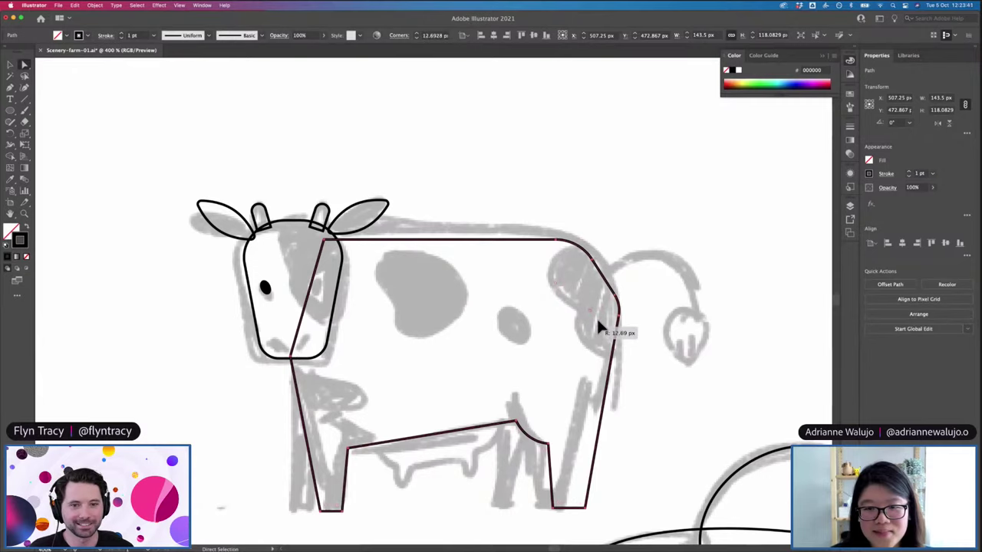
click(646, 281)
key(v)
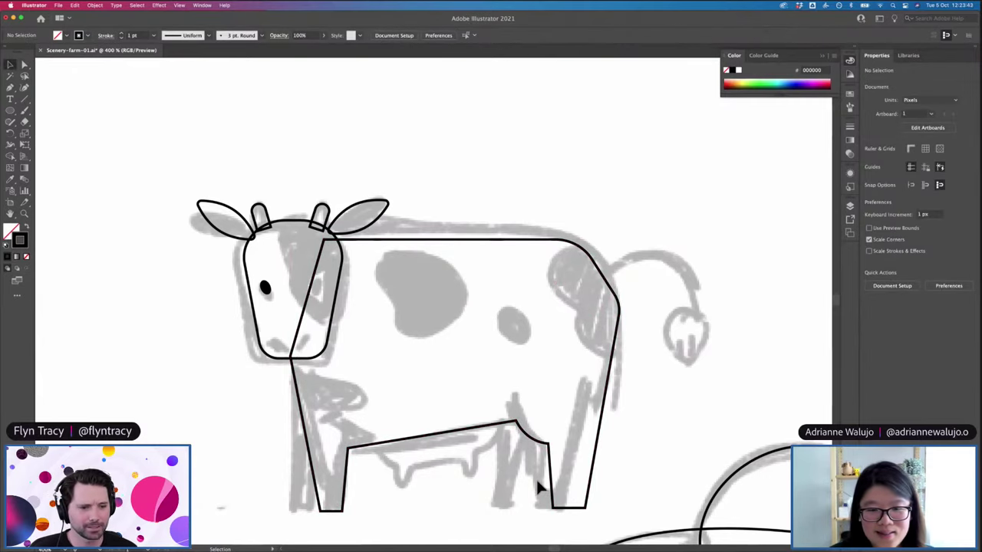
Start the udder outline with a curved Pen segment from just above the belly line down to the first teat
key(super+plus)
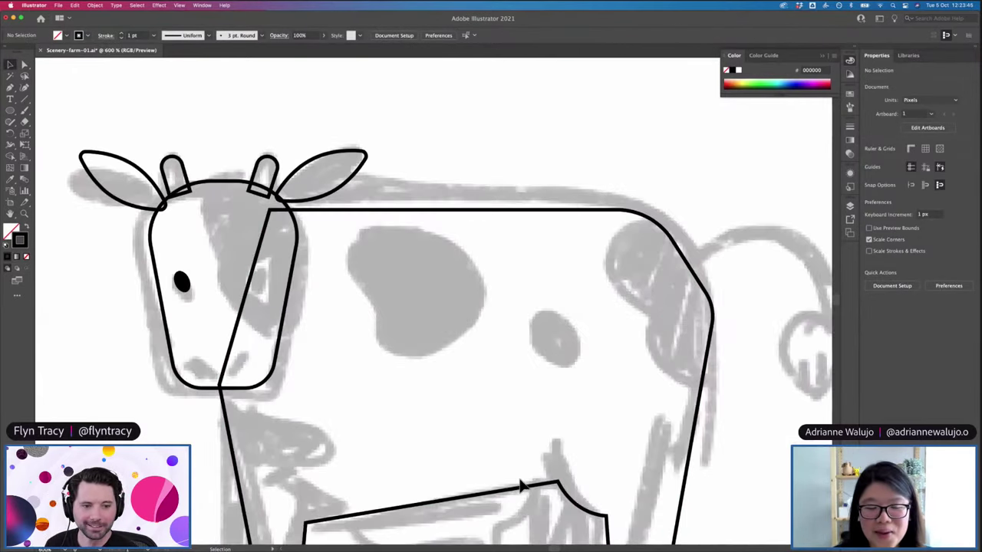
scroll(519, 485, down, 3)
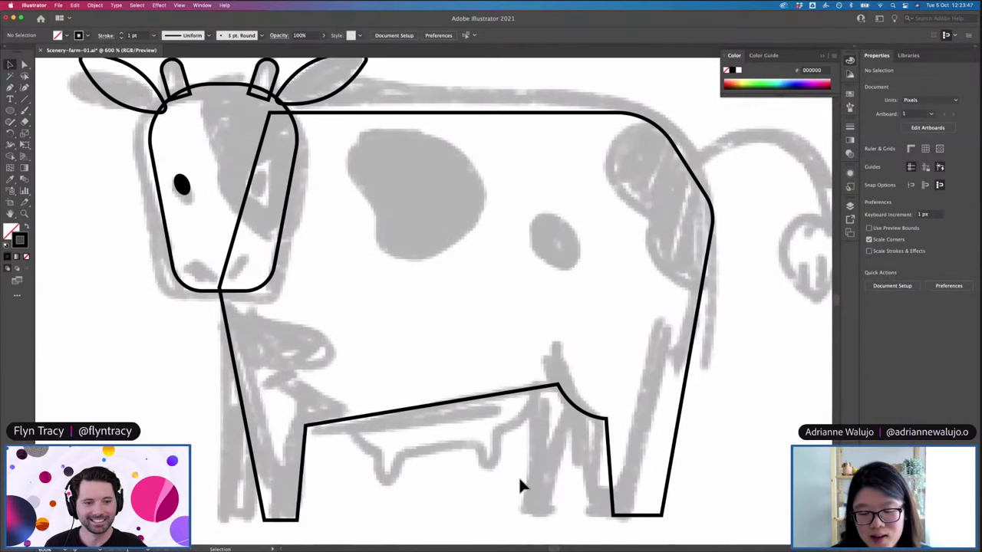
key(l)
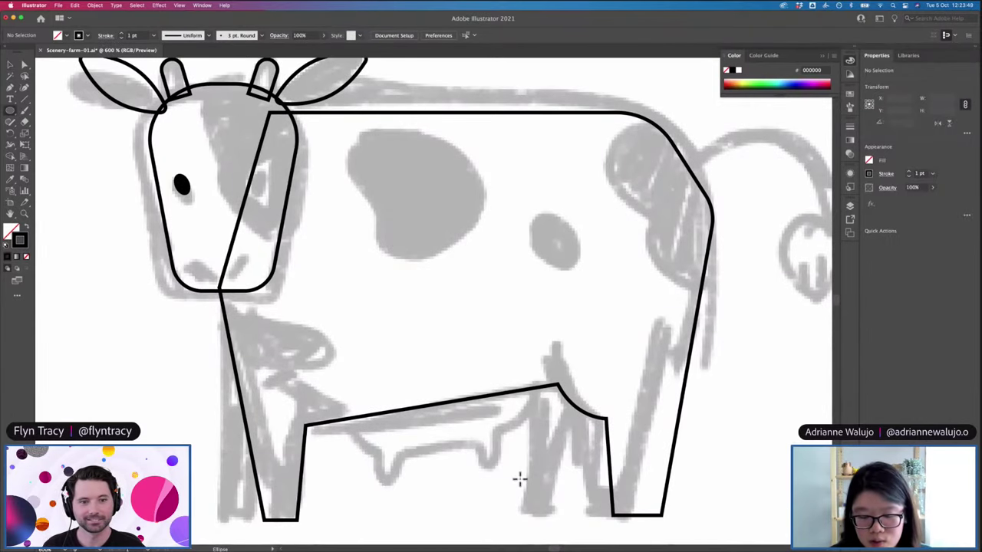
key(p)
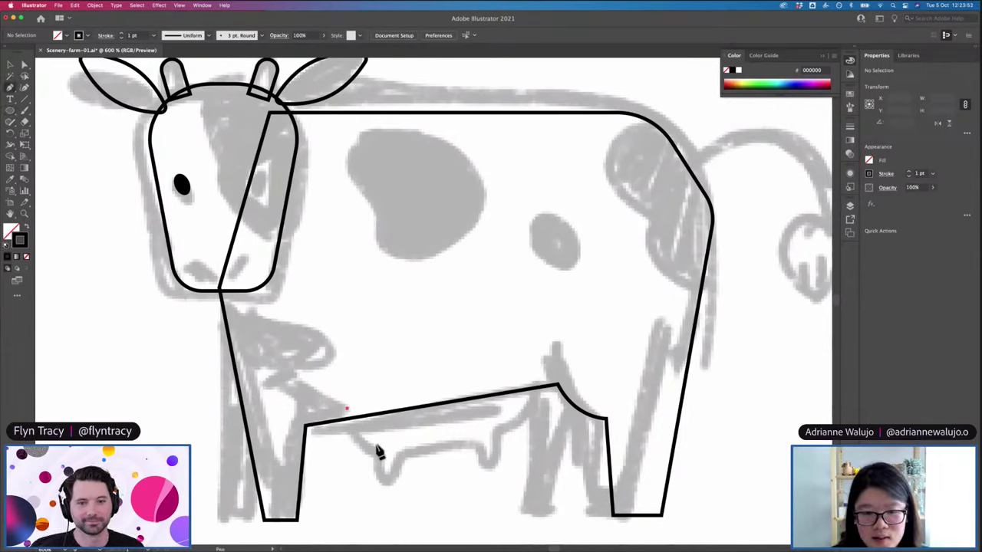
click(377, 449)
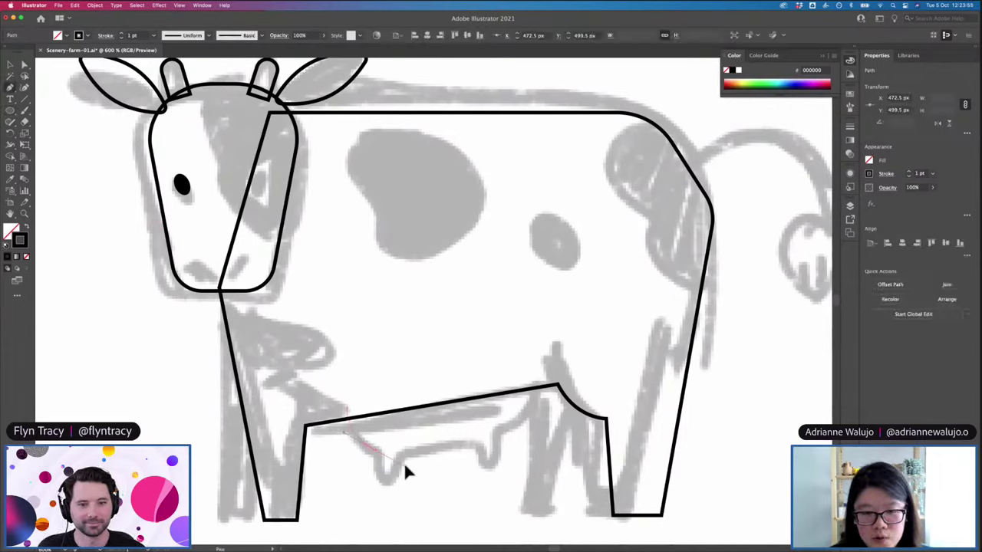
key(a)
key(p)
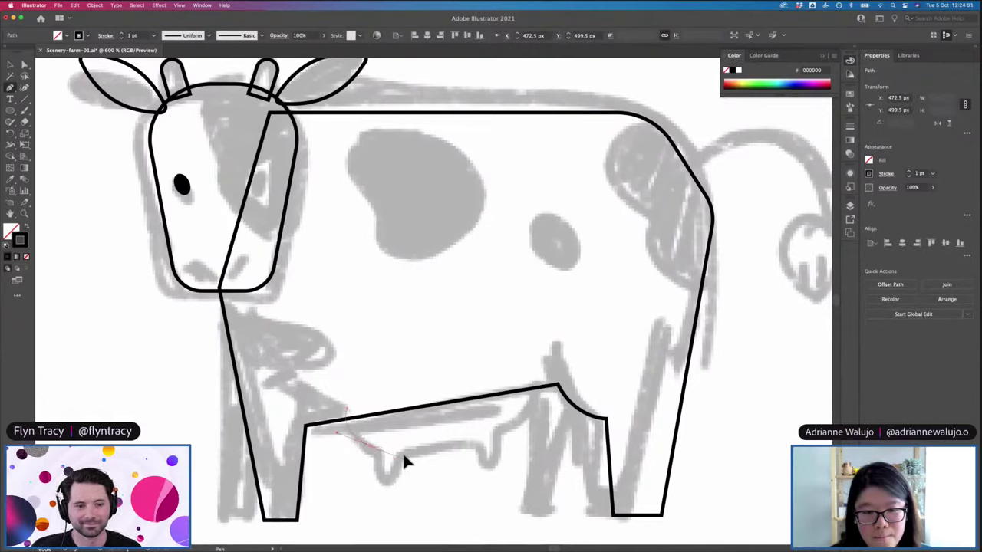
Trace the rounded first teat down and back up to the udder's underside
drag(383, 479, 405, 480)
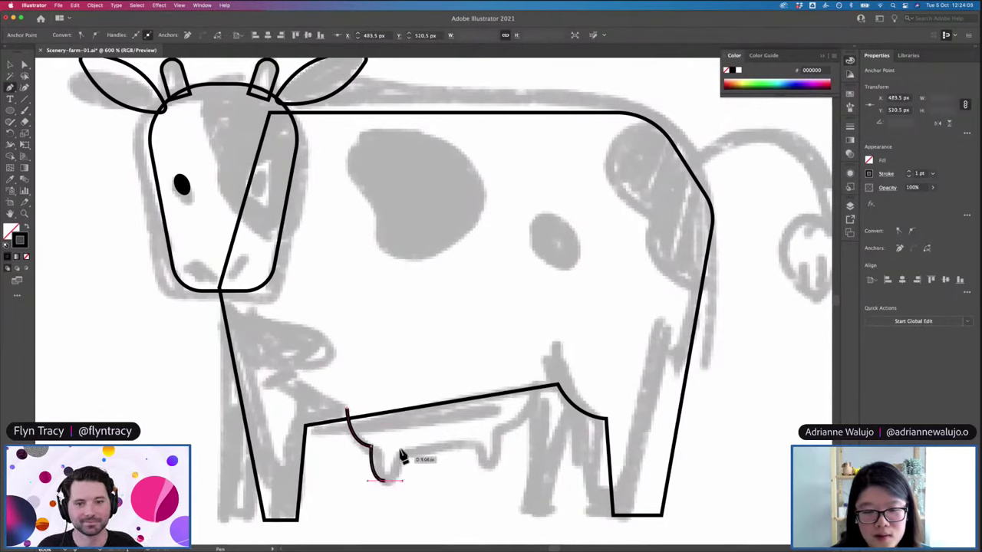
click(399, 446)
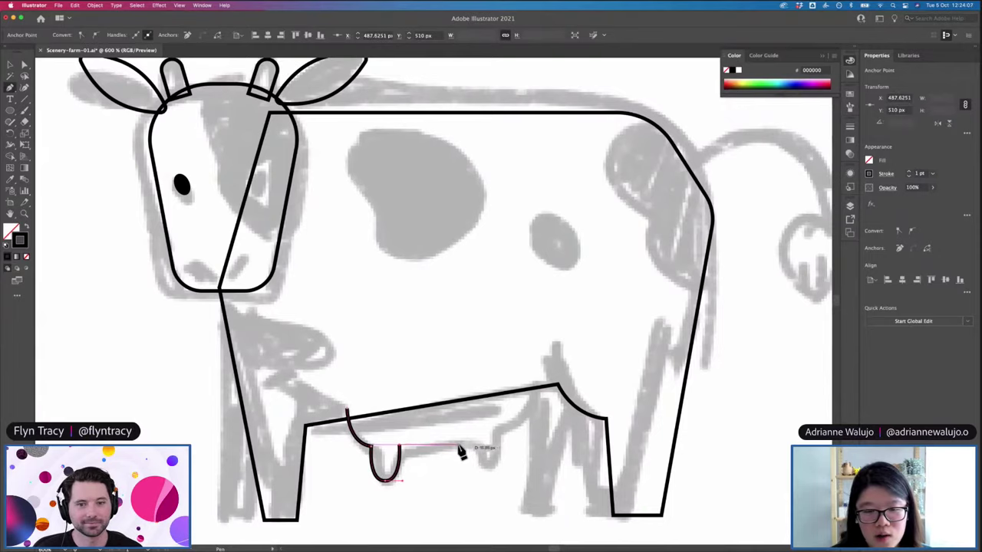
key(super+z)
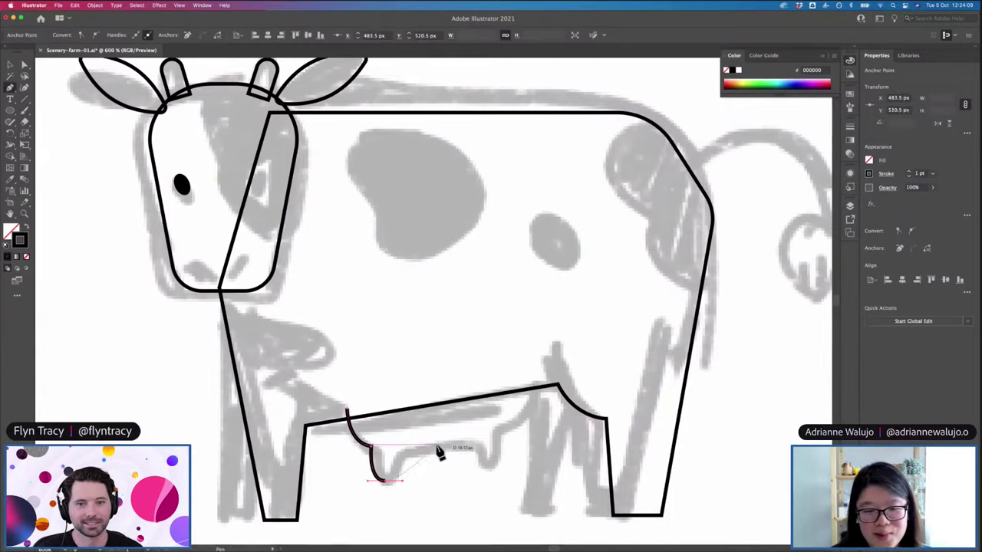
drag(404, 452, 467, 452)
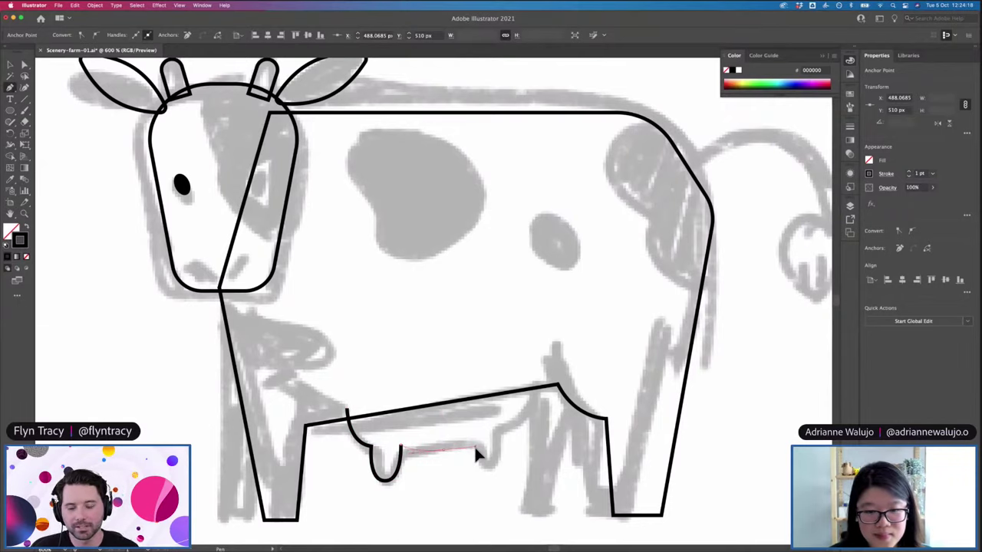
Extend the udder outline along its underside to the middle and straight up past the belly line, leaving the path open
drag(444, 448, 445, 400)
click(444, 395)
super+click(453, 417)
key(a)
click(420, 449)
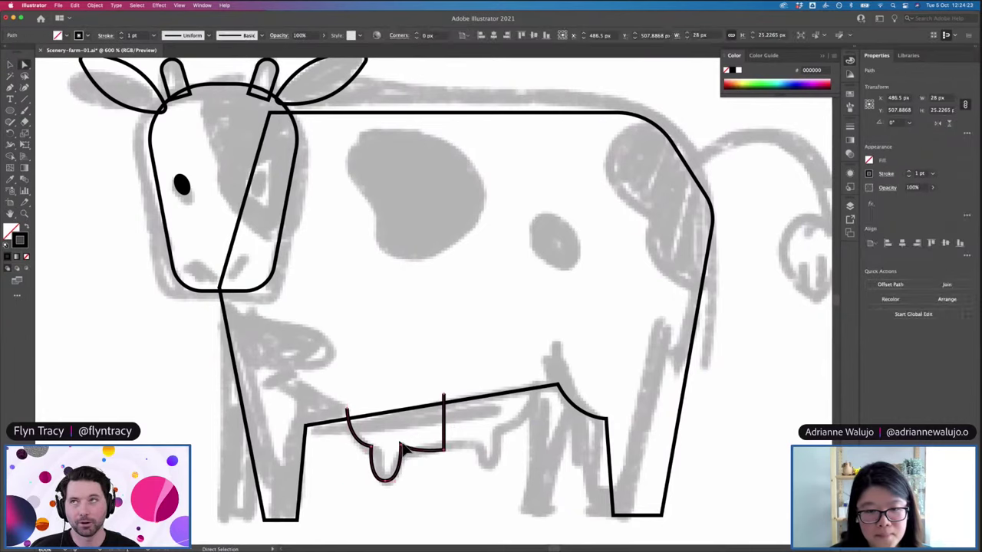
click(401, 446)
Reduce the height of the half udder to about 22.3 px, keeping its 28 px width
key(v)
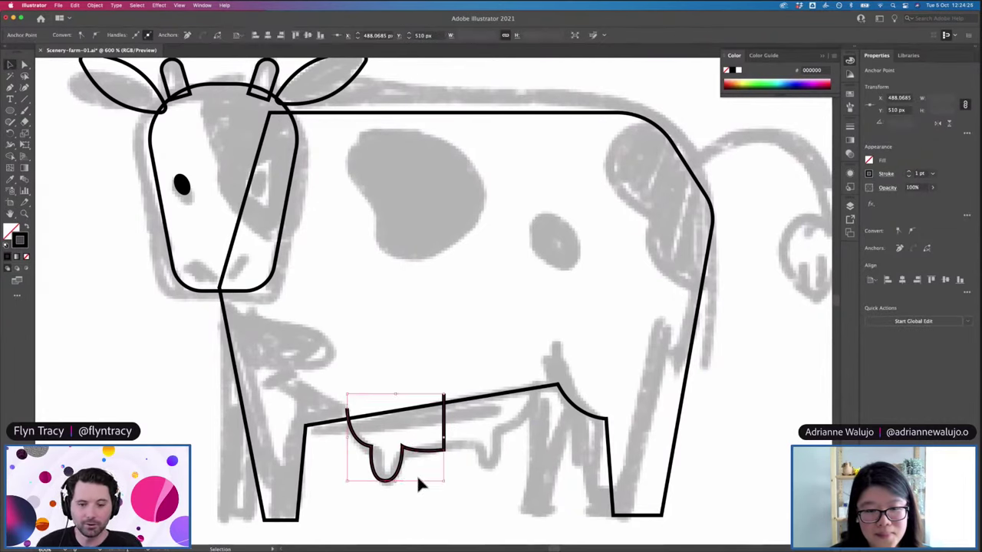
click(417, 475)
click(390, 480)
key(e)
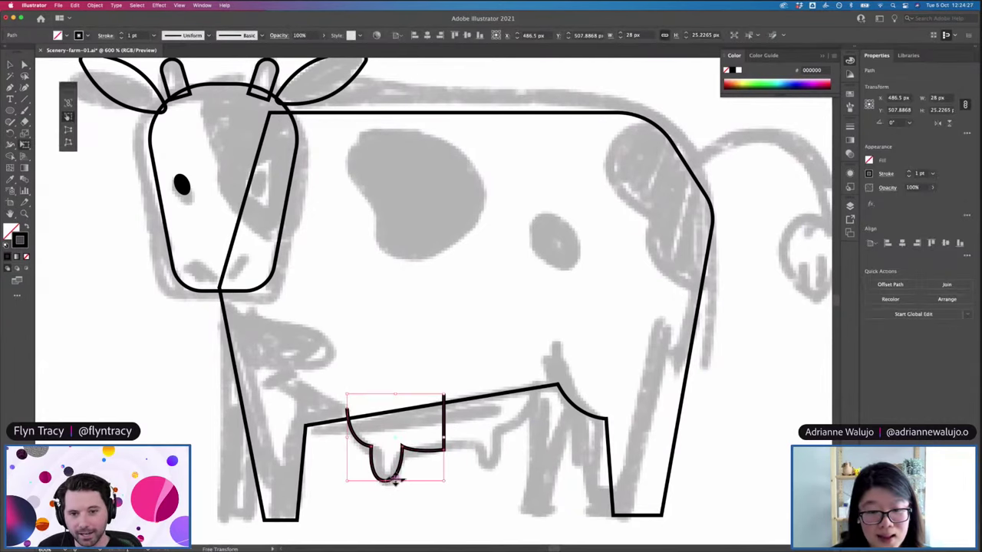
drag(393, 478, 401, 468)
Move the two anchor points at the teat's base slightly down to shorten the teat
key(a)
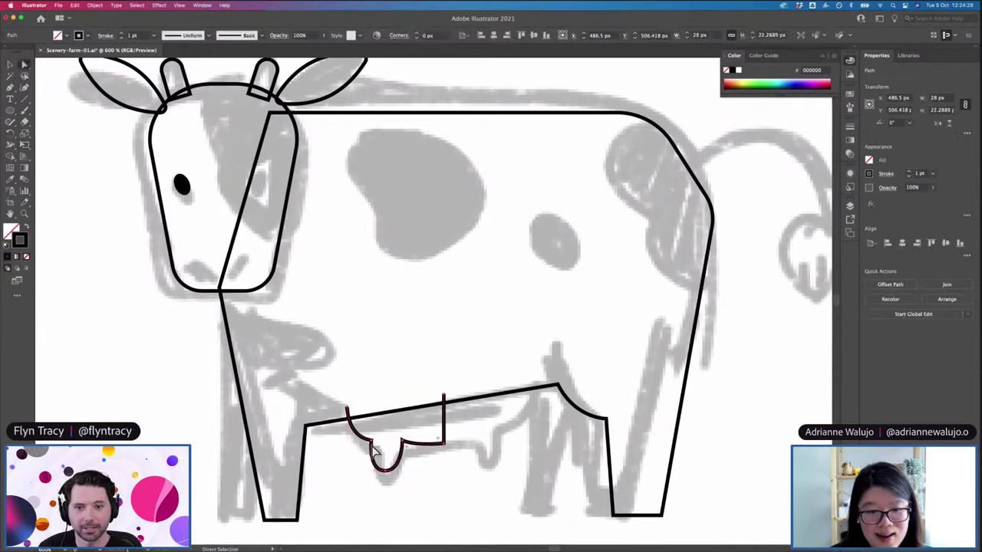
click(405, 444)
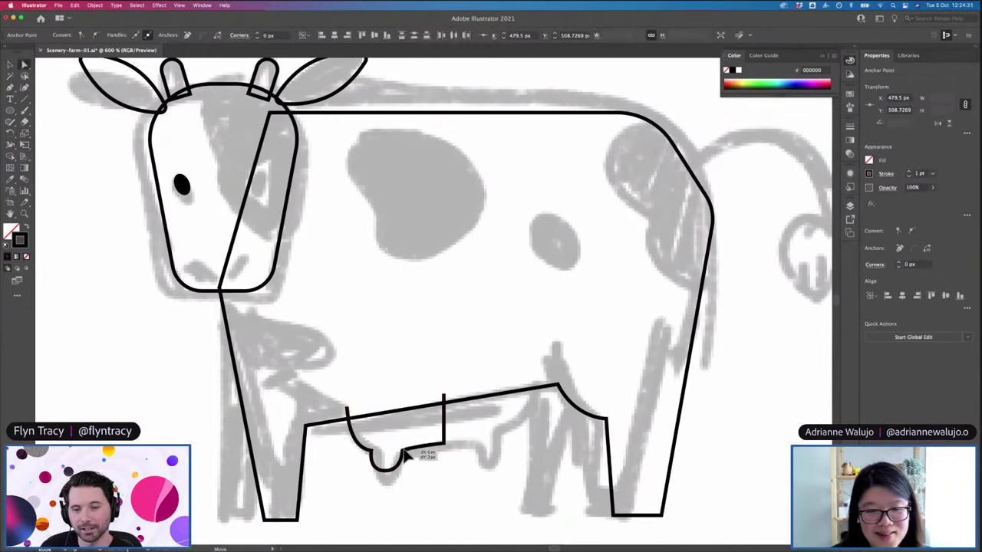
Try to place a mirrored copy of the half udder beside the original
key(v)
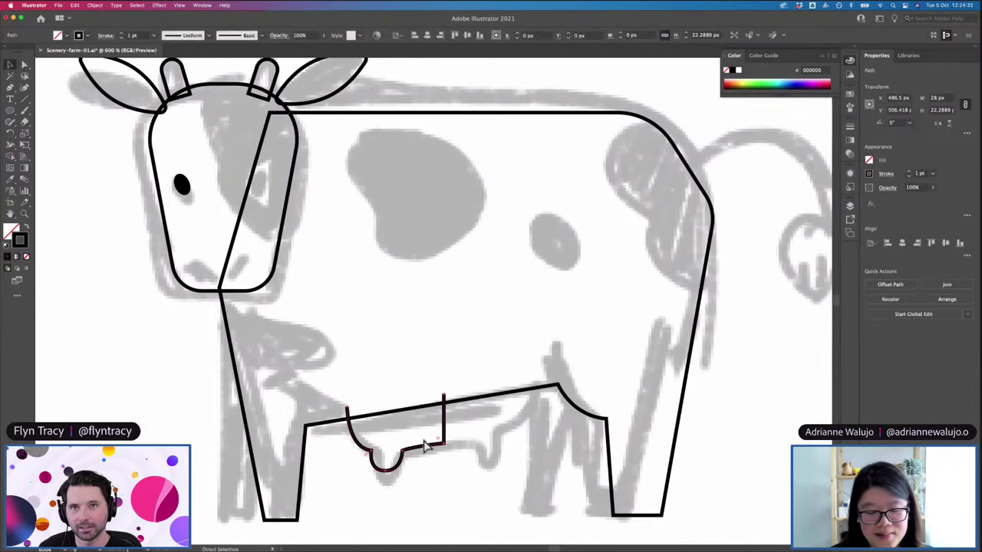
click(936, 124)
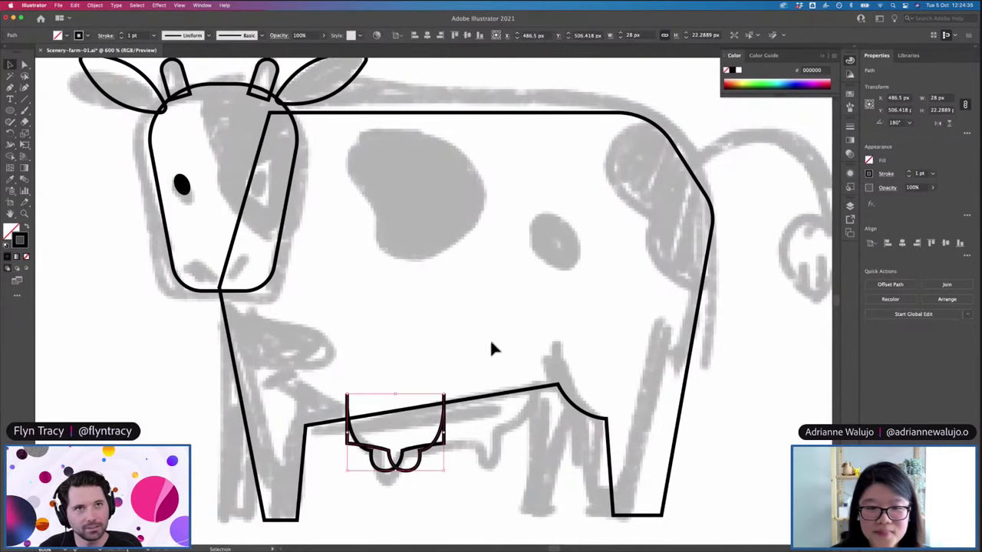
click(388, 437)
drag(369, 452, 462, 453)
key(super+z)
key(super+z)
Lower the half udder's bottom corner at its straight middle edge to Y 511.5 px, keeping X at 500.5 px
click(449, 441)
key(a)
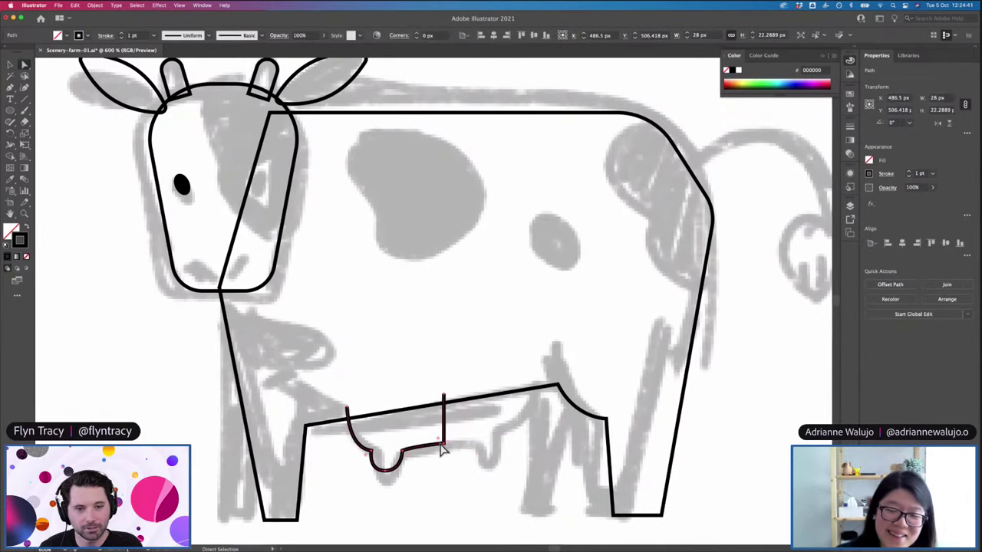
drag(444, 450, 448, 448)
key(super+z)
key(v)
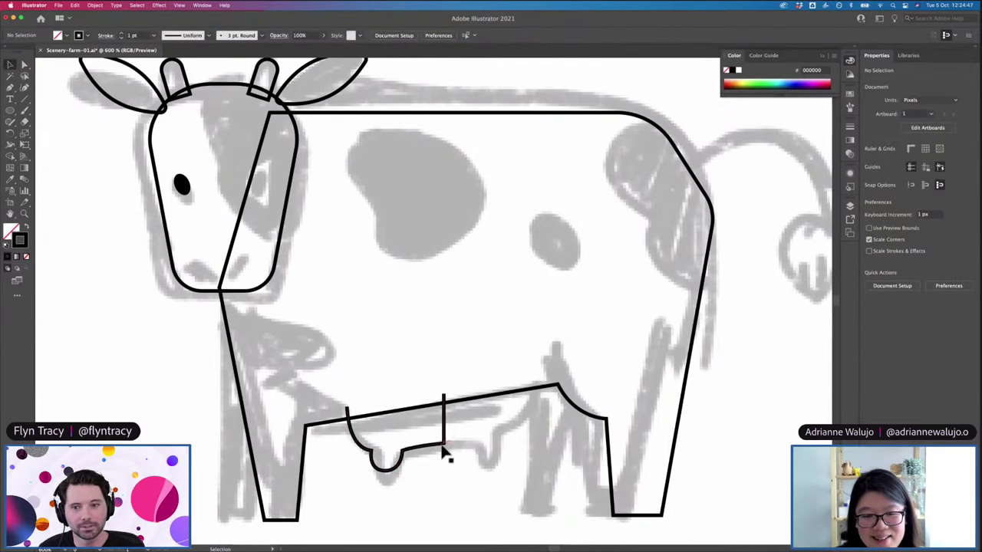
key(a)
drag(443, 451, 444, 457)
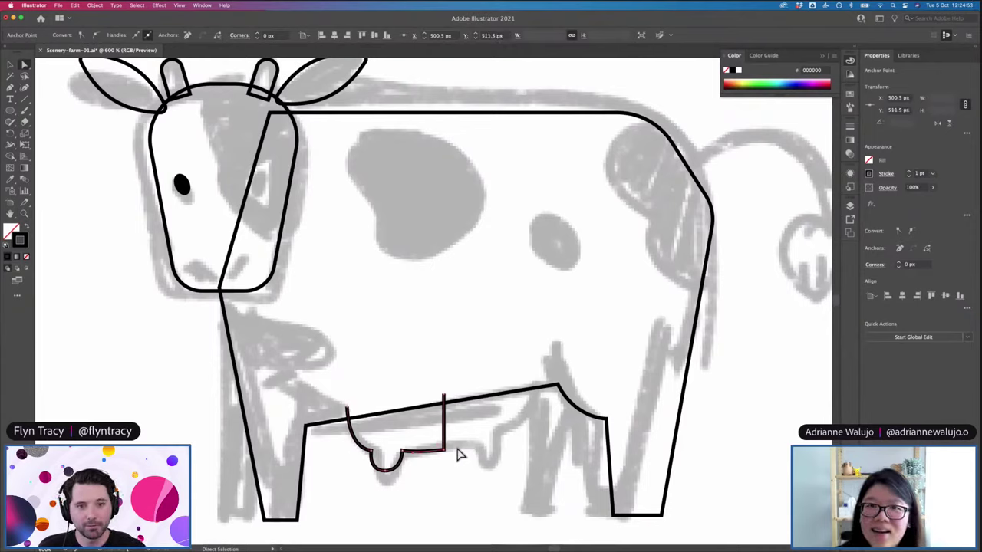
Bend the half udder's bottom edge slightly upward and place a horizontally mirrored copy of the half beside it
drag(414, 453, 417, 450)
click(458, 448)
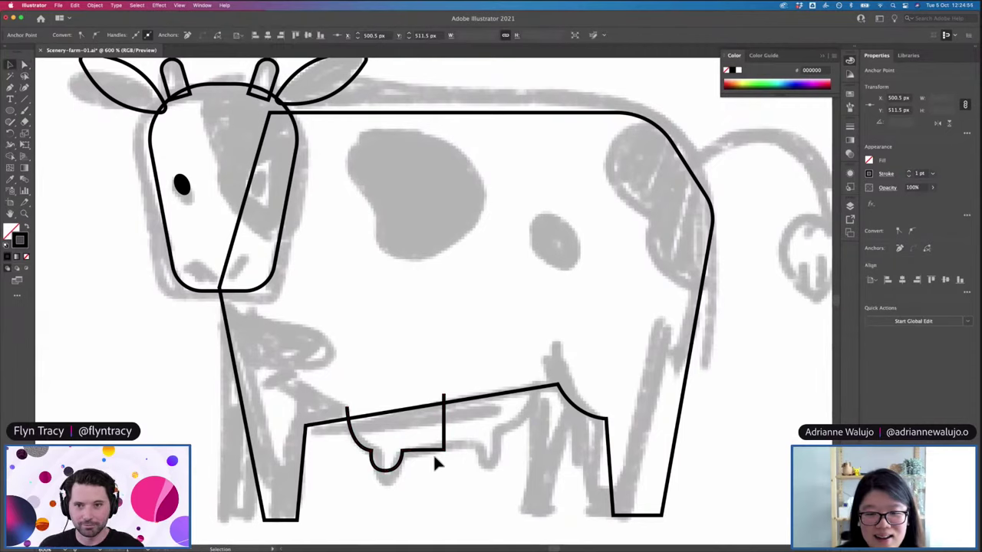
key(v)
click(427, 448)
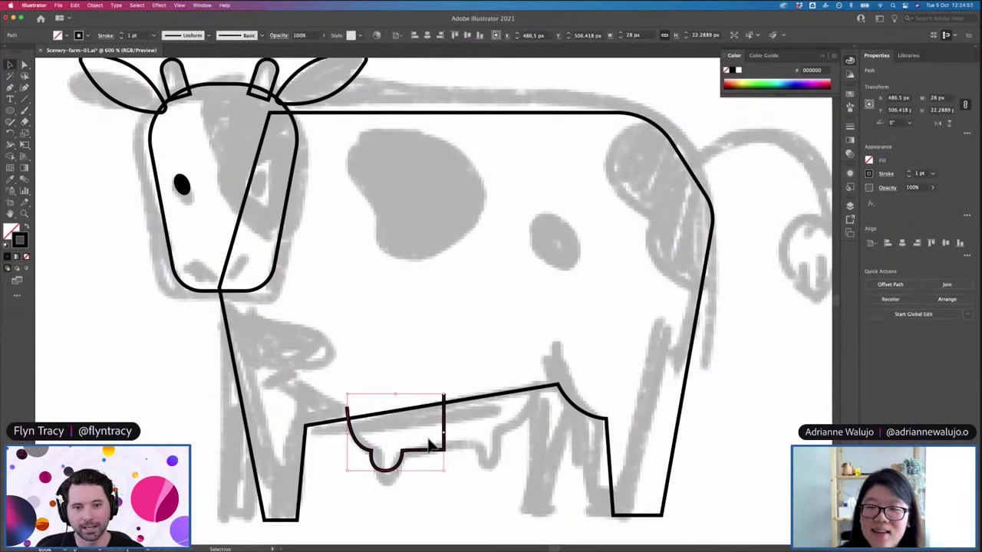
click(937, 124)
drag(374, 449, 449, 442)
key(super+z)
key(super+shift+z)
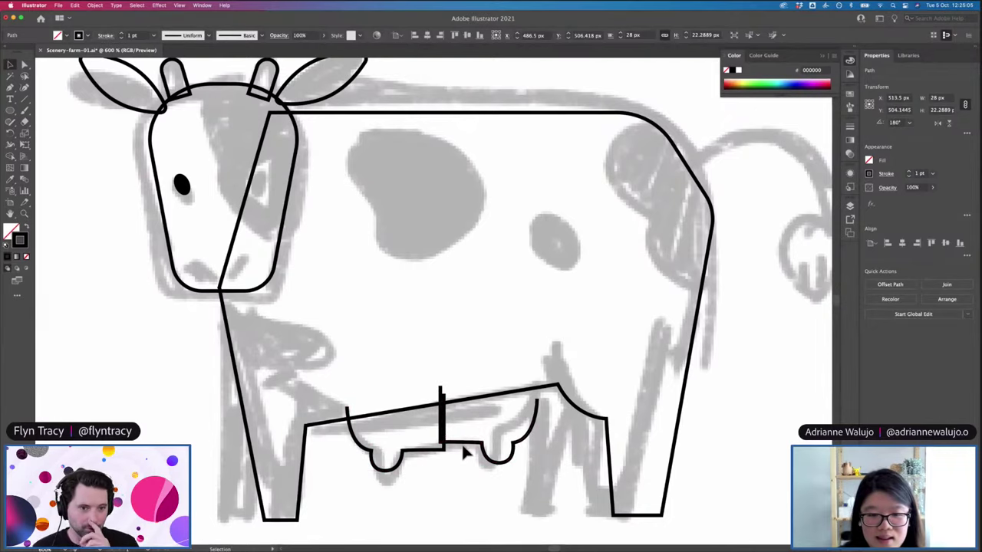
Lower the mirrored half udder so its bottom edge lines up with the original half's bottom edge
click(464, 450)
drag(463, 443, 464, 451)
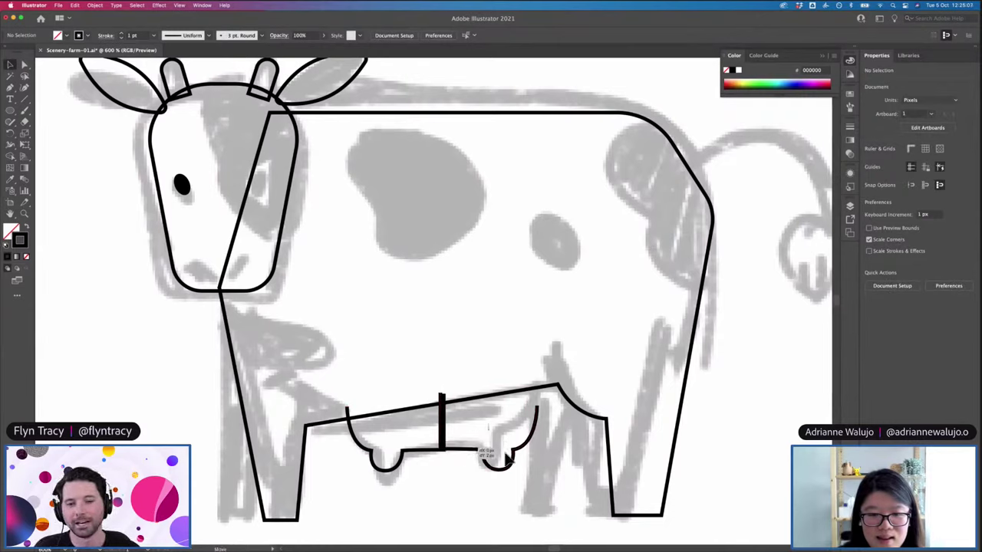
click(446, 469)
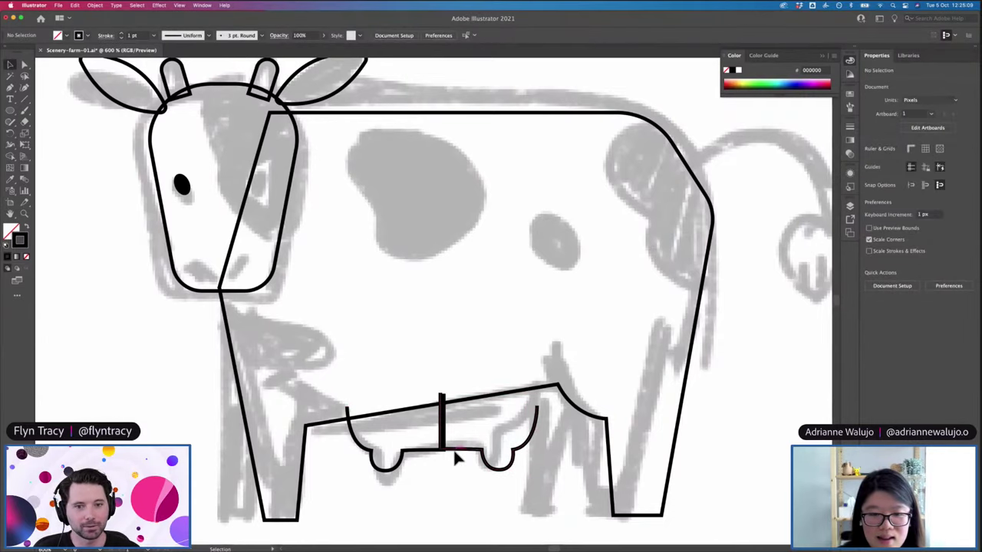
Align the inner bottom anchor points of both udder halves to their shared vertical center
drag(456, 457, 437, 436)
key(a)
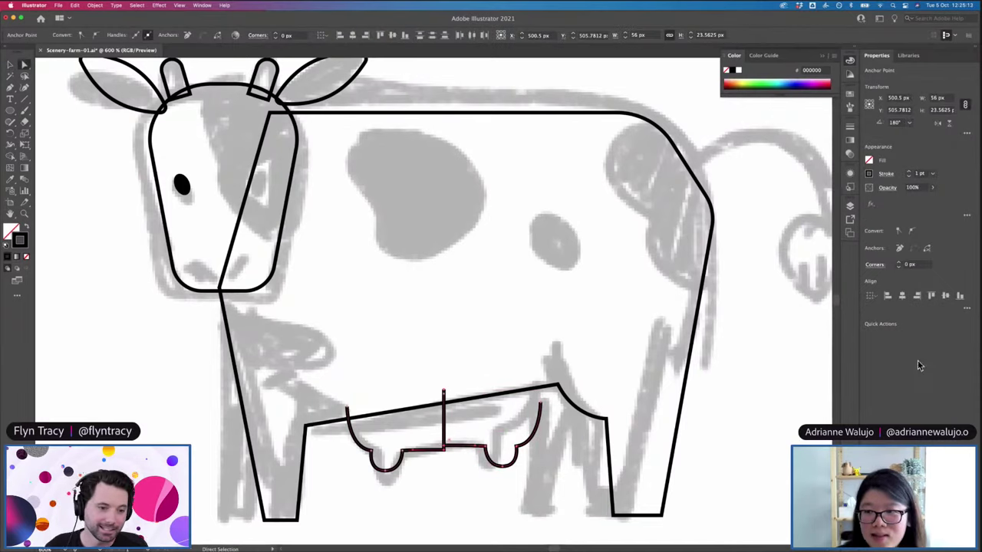
click(967, 311)
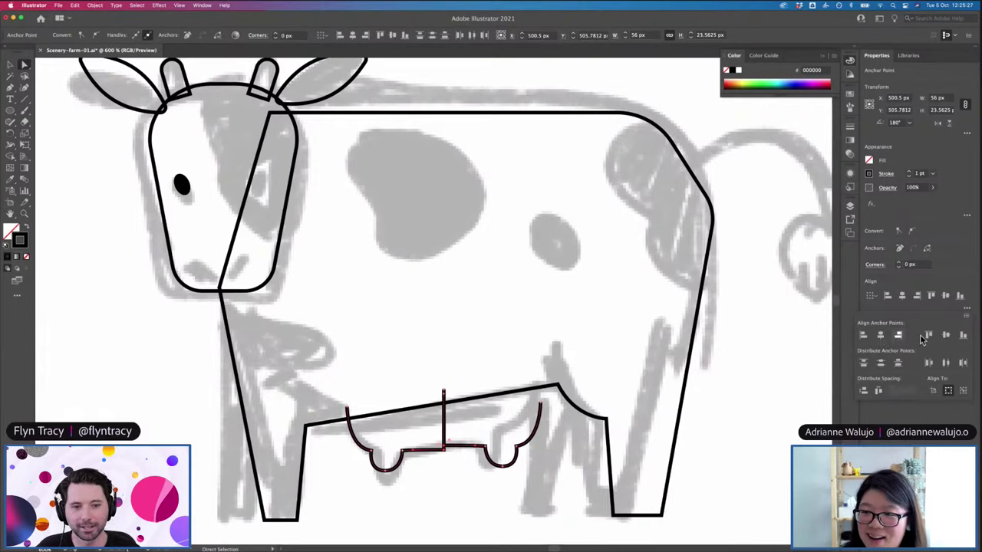
click(945, 336)
click(525, 411)
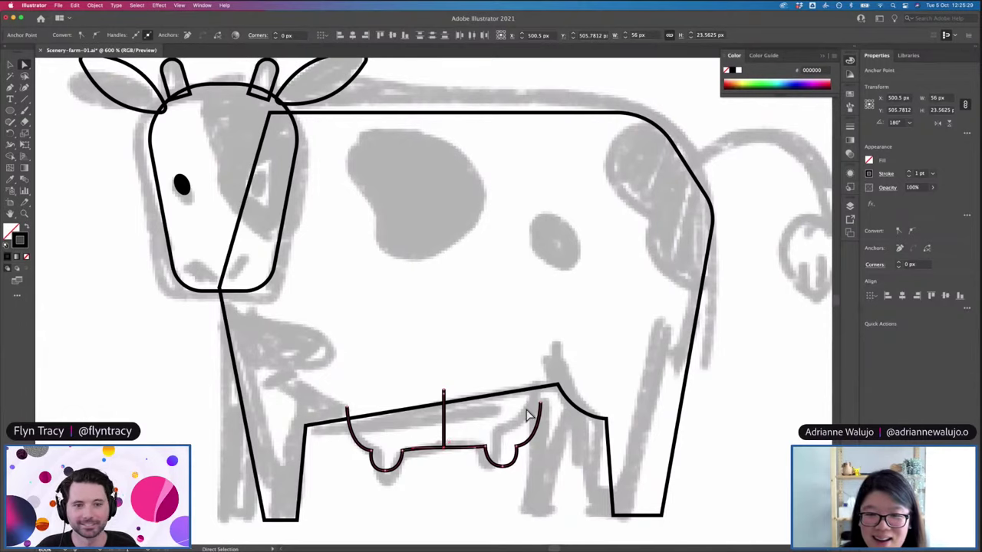
Raise the mirrored half's outer top anchor point to X 528.5 px, Y 492.5 px at the belly line and reshape its outer curve
key(v)
key(a)
drag(543, 407, 543, 387)
drag(542, 449, 558, 451)
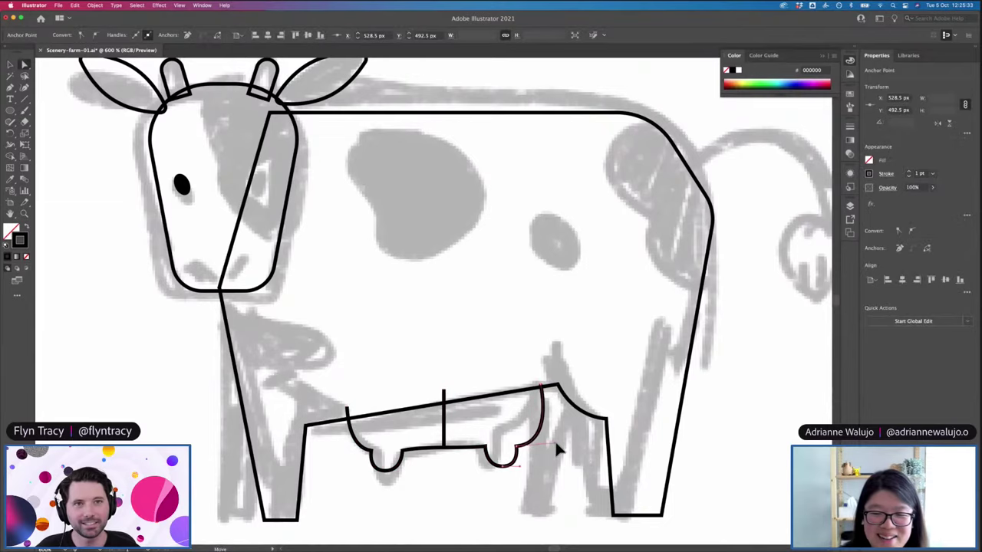
click(564, 456)
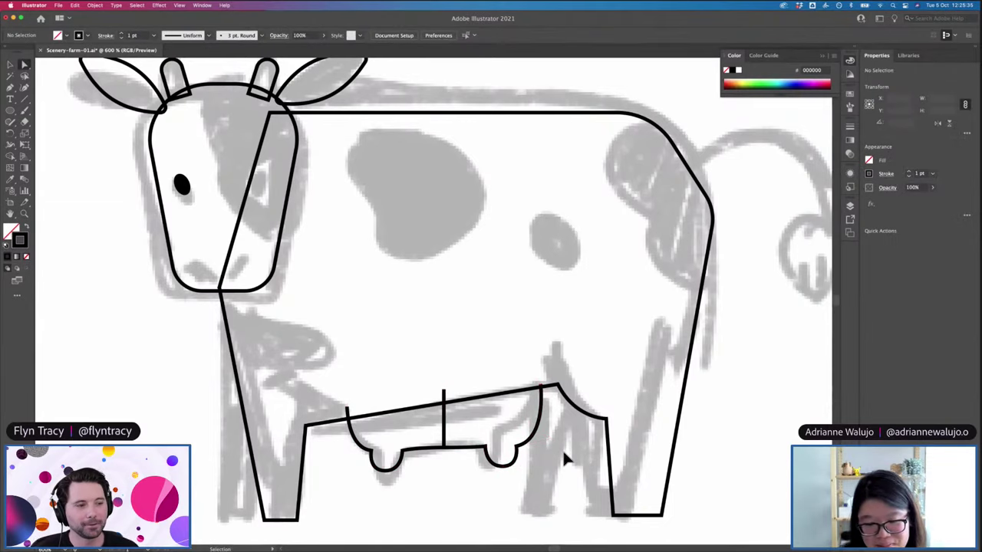
Shift the mirrored half udder inward to narrow the udder and join both halves into one closed path
key(super+minus)
key(super+minus)
key(super+equal)
key(super+equal)
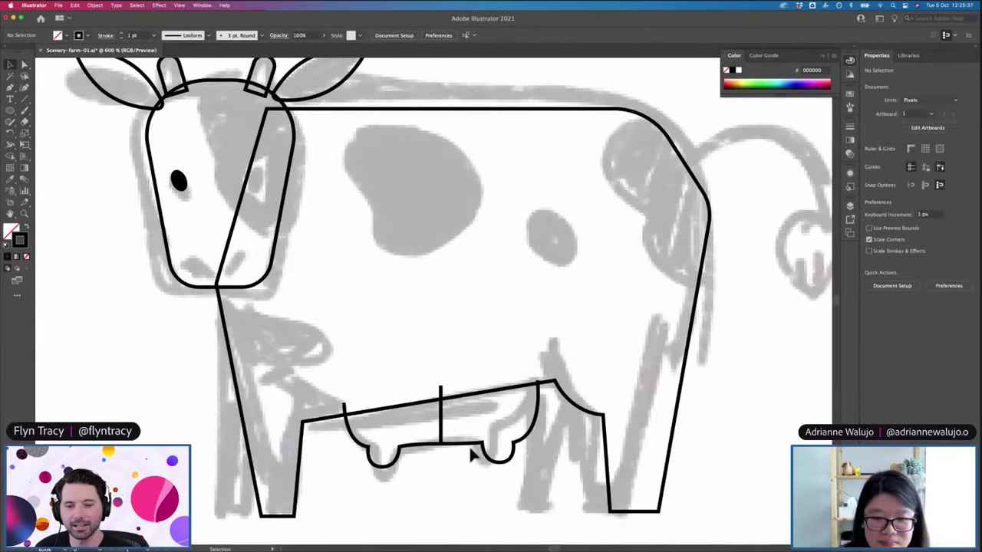
drag(471, 453, 445, 444)
drag(475, 481, 431, 436)
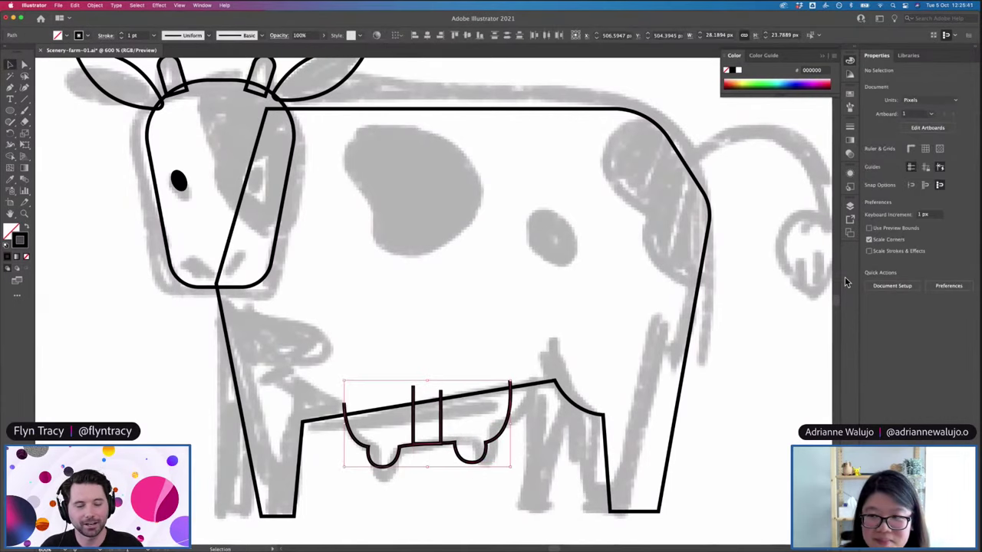
click(869, 285)
key(a)
scroll(450, 422, down, 1)
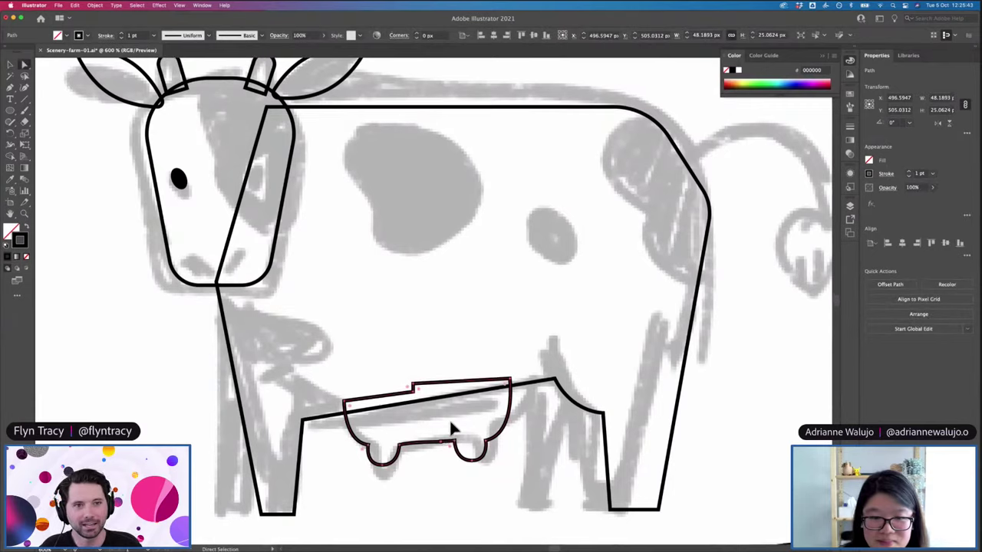
Delete the extra anchor points at the seam between the teats to make the udder's bottom edge straight
scroll(451, 428, down, 3)
key(super+equal)
key(super+equal)
key(super+equal)
key(super+equal)
key(super+equal)
key(super+equal)
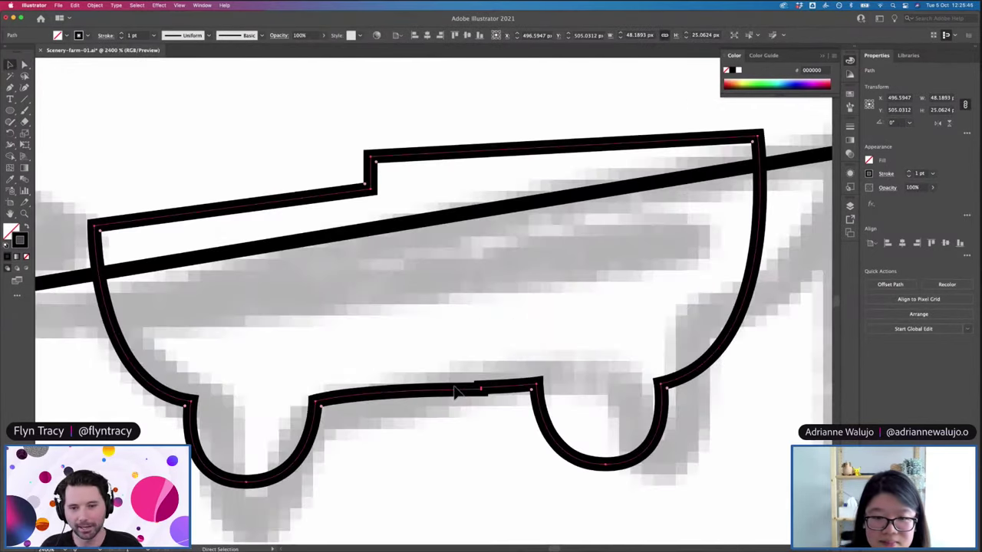
scroll(455, 392, down, 4)
key(minus)
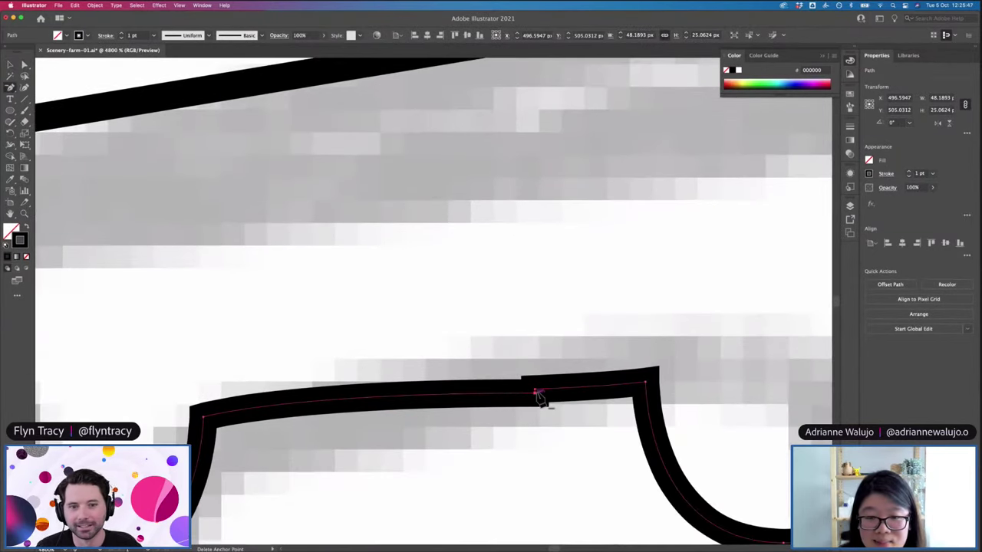
click(536, 396)
key(a)
click(537, 397)
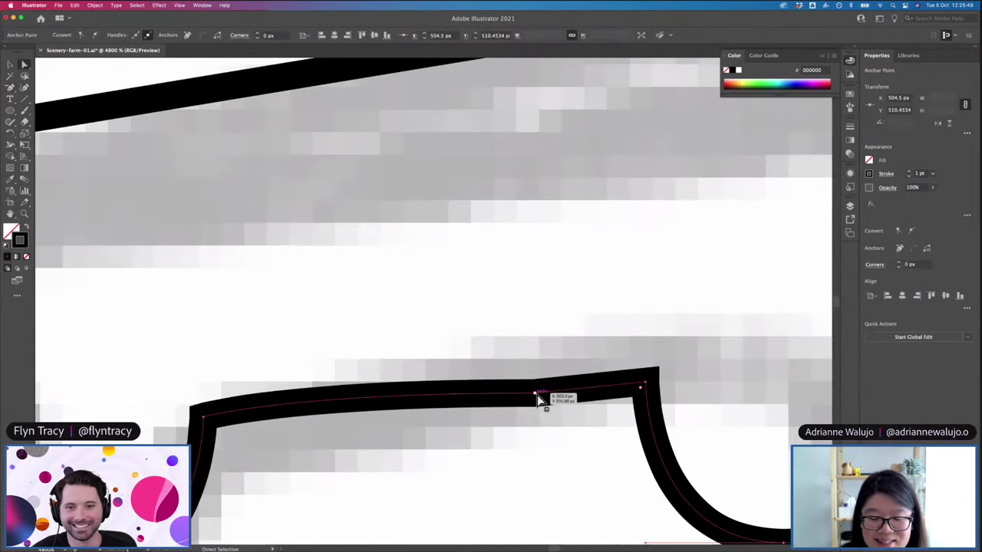
key(minus)
click(536, 394)
key(a)
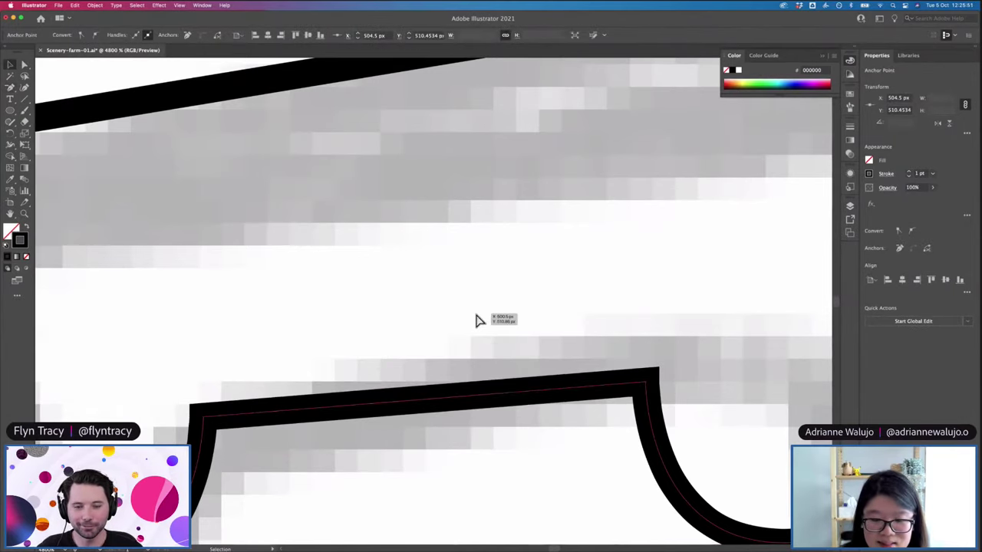
click(477, 320)
Draw a short curved nostril over the sketched left nostril on the cow's muzzle with the Pen tool
key(super+minus)
key(super+minus)
key(super+minus)
key(super+minus)
key(super+minus)
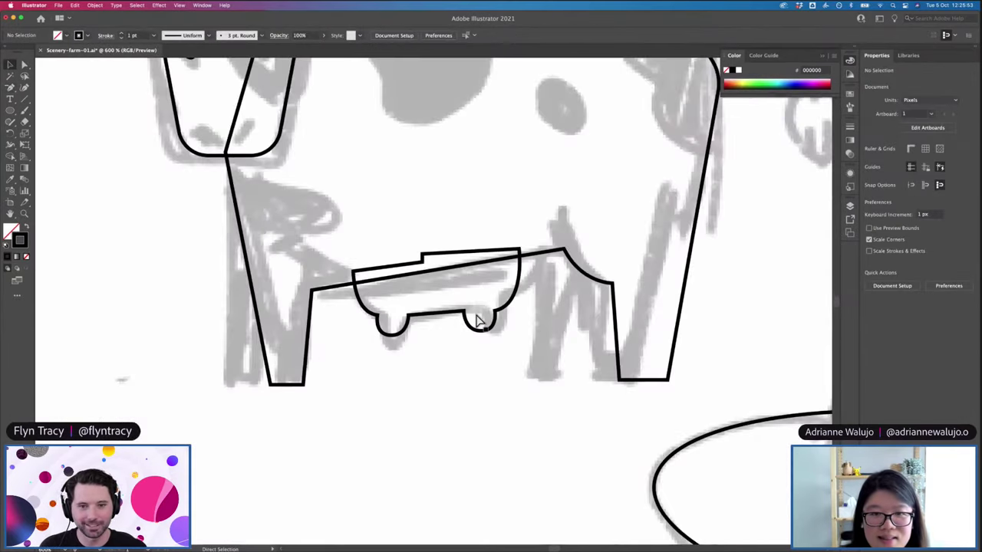
scroll(477, 320, up, 3)
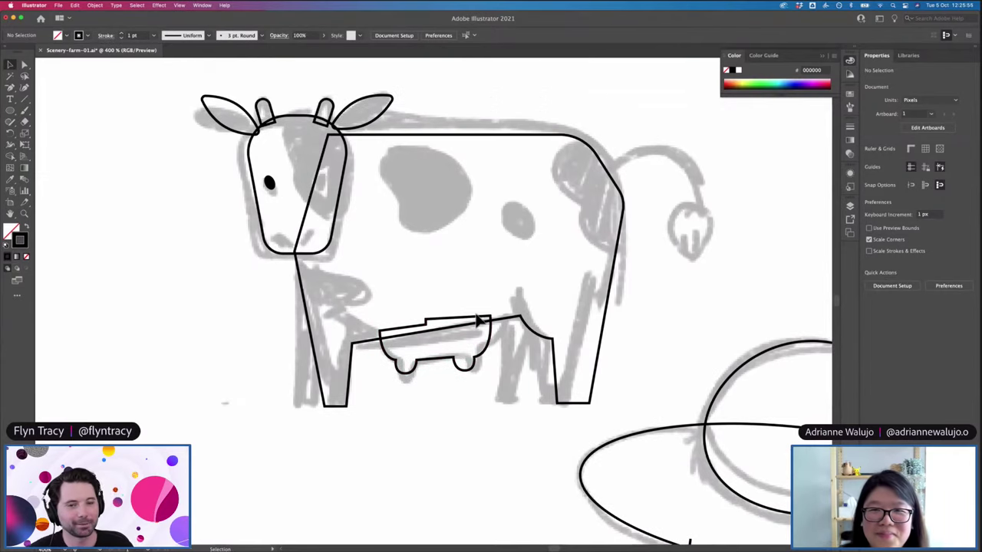
scroll(477, 321, up, 2)
scroll(477, 320, left, 3)
key(super+plus)
key(super+plus)
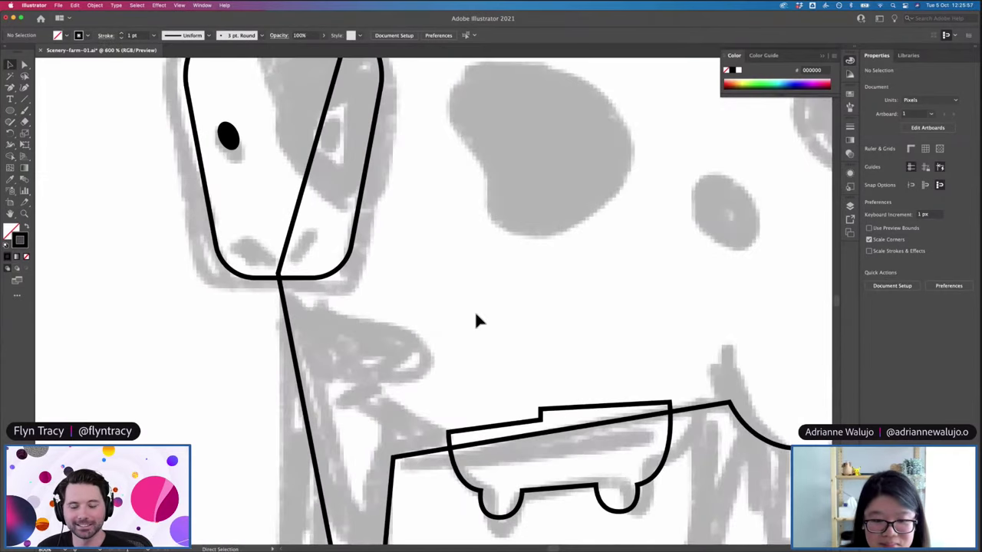
key(p)
drag(264, 259, 270, 281)
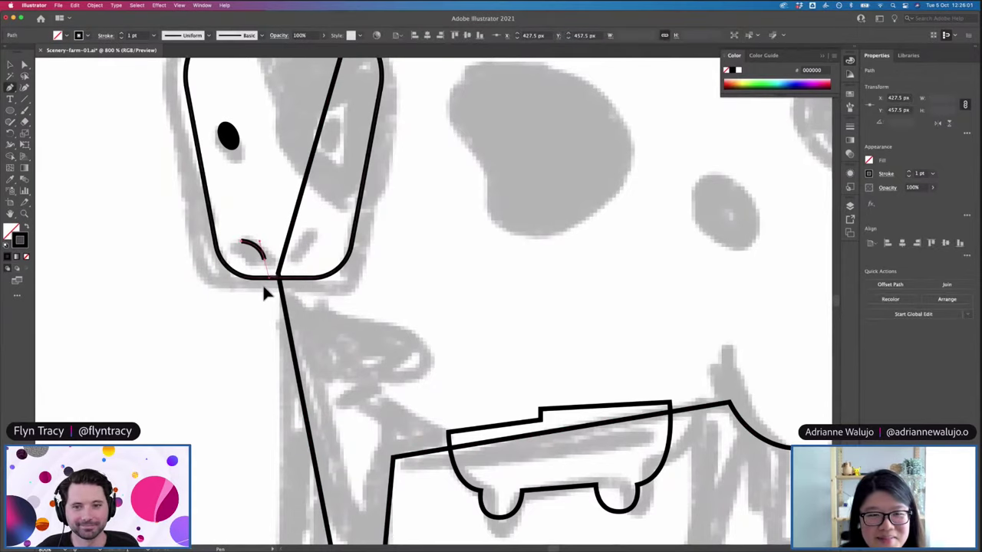
super+click(263, 289)
key(v)
Draw the cow's tail as an open arched path from the rump to the sketched tuft with the Pen tool
key(super+minus)
key(super+minus)
key(super+minus)
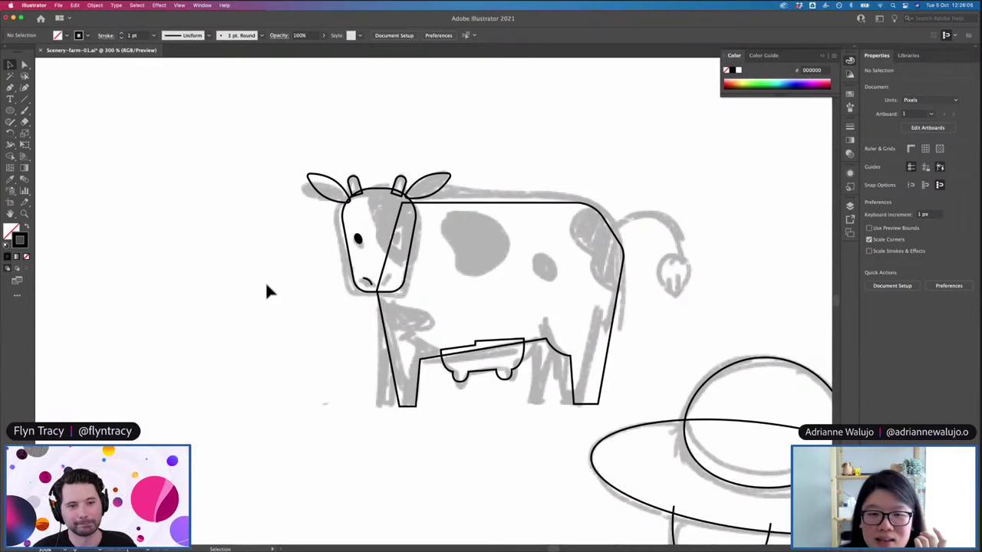
key(super+minus)
key(super+plus)
key(super+plus)
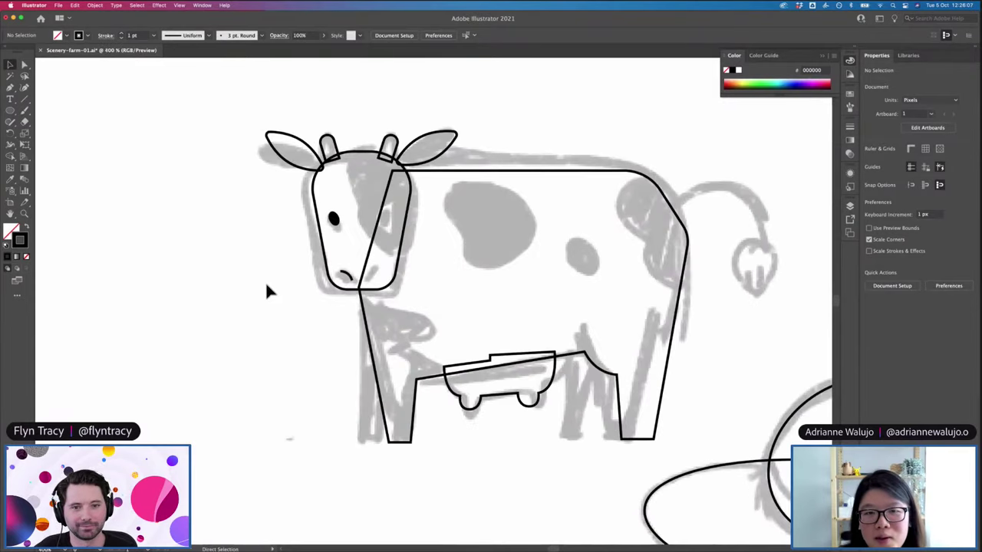
scroll(307, 276, right, 5)
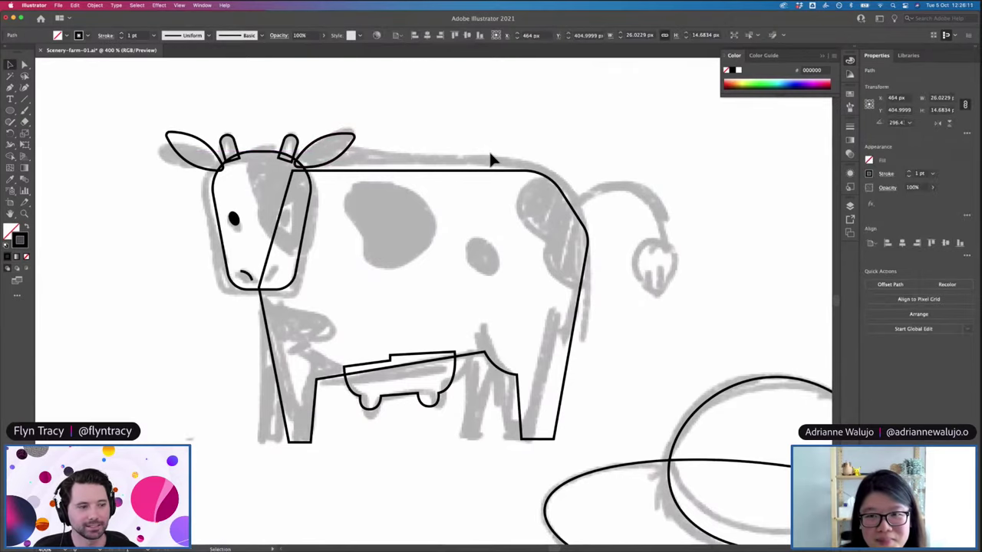
scroll(491, 159, right, 4)
key(p)
click(492, 213)
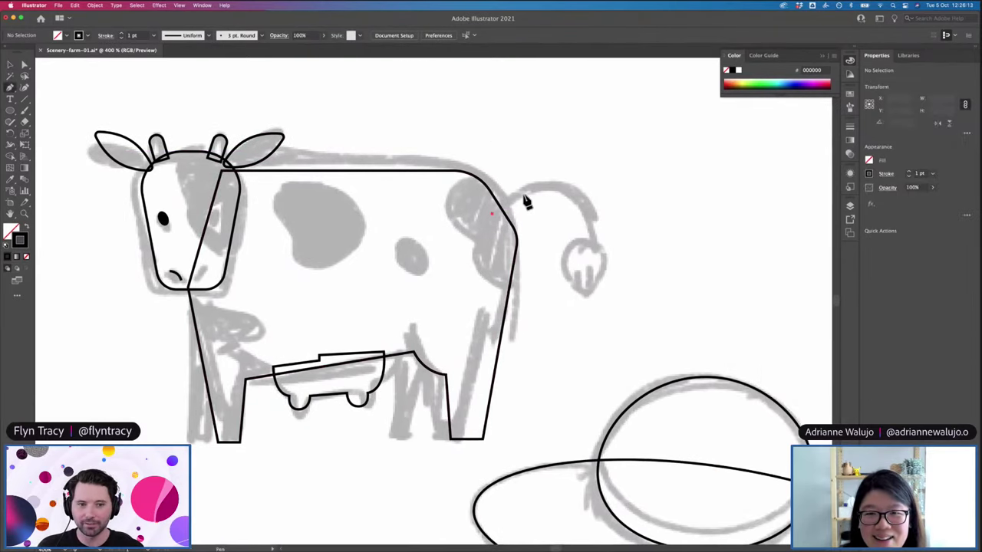
drag(561, 186, 604, 204)
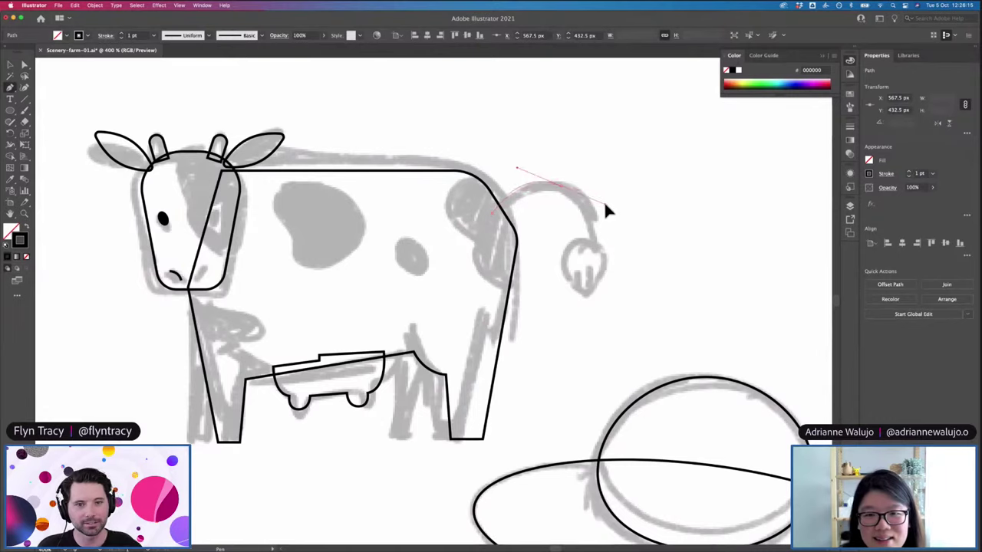
click(590, 247)
key(v)
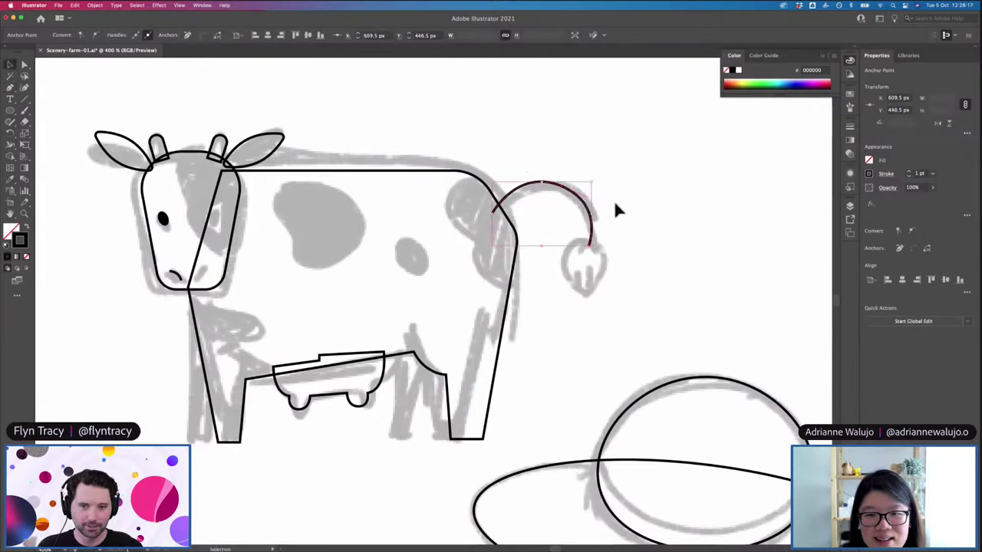
Nudge the tail's middle anchor point and move the tail's lower end to X 603.5 px, Y 448.5 px
click(606, 203)
key(a)
drag(571, 193, 565, 197)
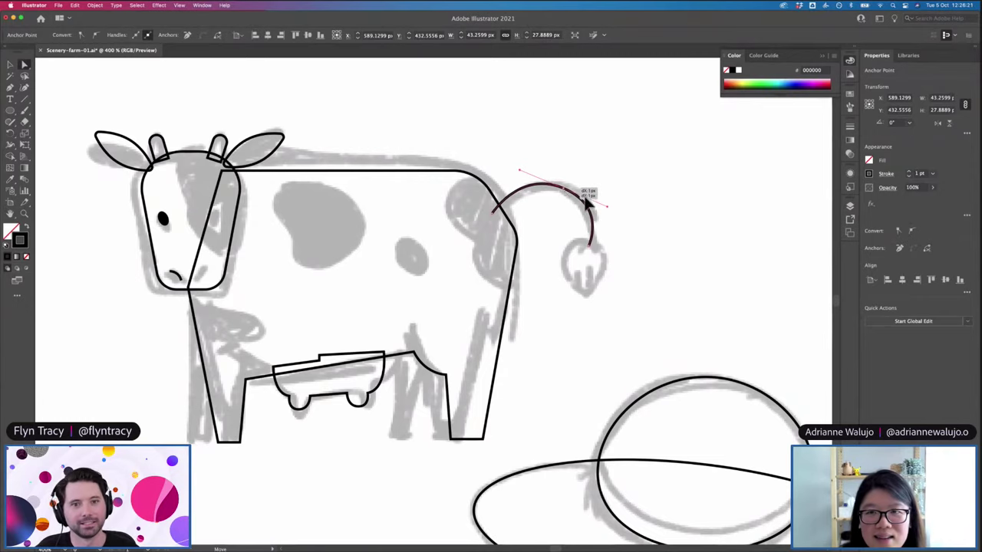
click(611, 260)
scroll(611, 260, right, 3)
drag(531, 247, 519, 250)
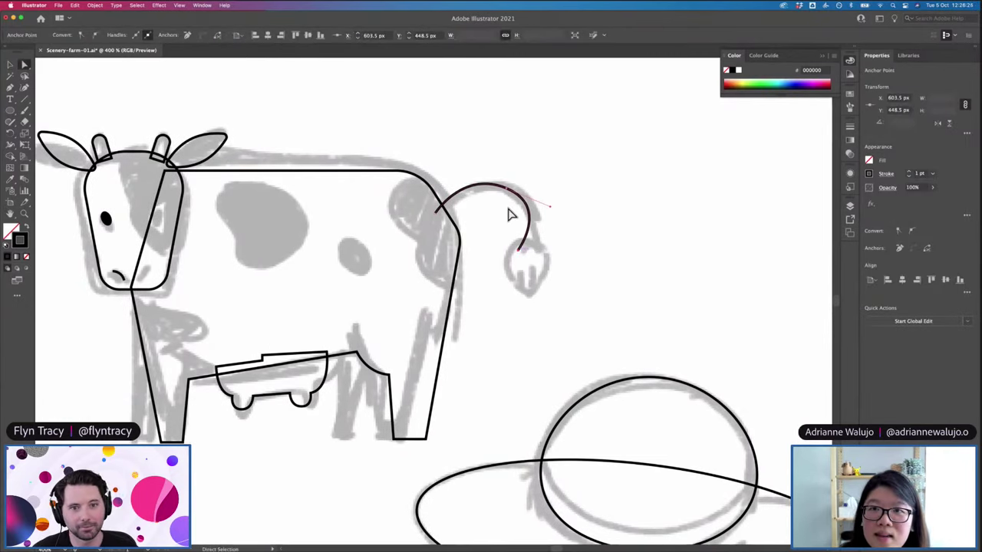
Move the tail's middle anchor point inward and slightly down to tighten the arch
drag(507, 189, 493, 193)
key(v)
key(a)
click(577, 284)
click(493, 193)
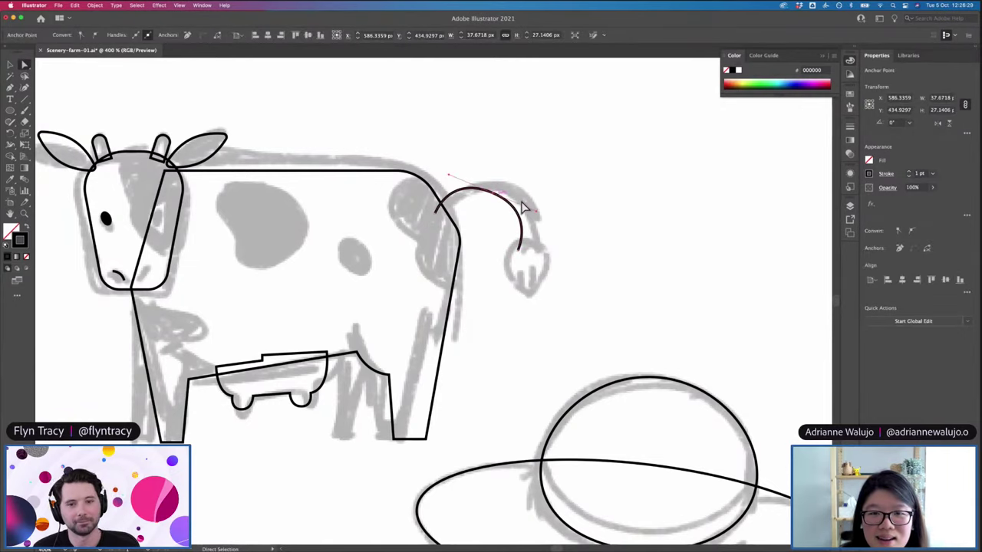
click(561, 261)
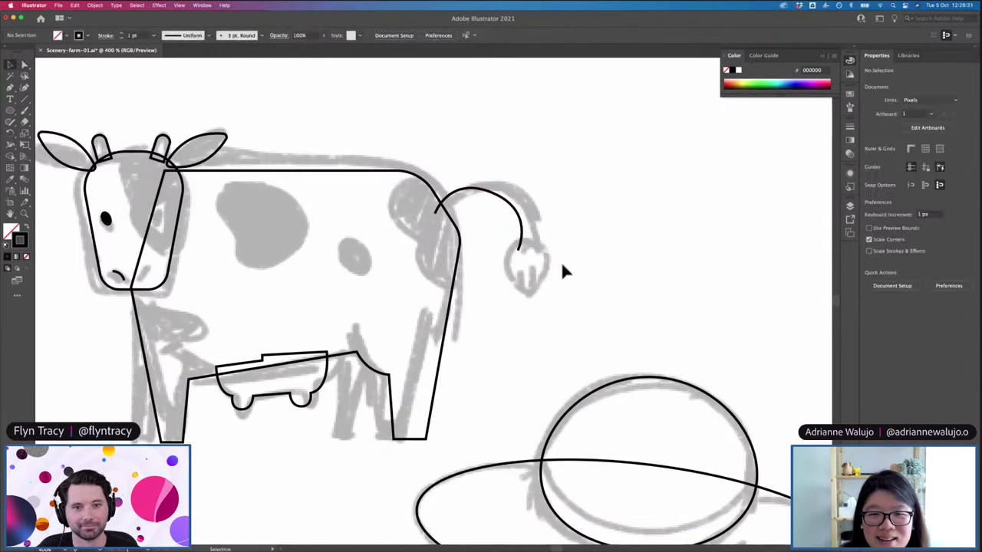
Draw an ellipse for the tail tuft and convert its bottom anchor point to a corner to form a teardrop
key(super+equal)
scroll(560, 263, right, 3)
key(l)
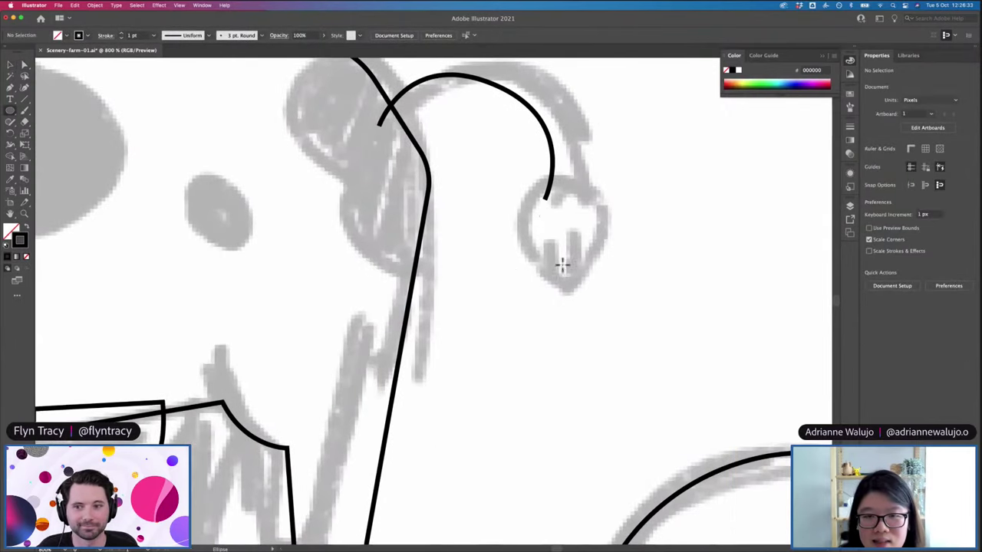
drag(502, 190, 594, 290)
key(shift+c)
click(549, 285)
Place the teardrop tuft with its top at the tail's end and extend its bottom point downward
key(v)
mouse_move(574, 199)
mouse_down()
mouse_move(568, 218)
mouse_move(565, 207)
mouse_up()
key(a)
drag(542, 299, 544, 319)
key(super+z)
key(v)
click(606, 322)
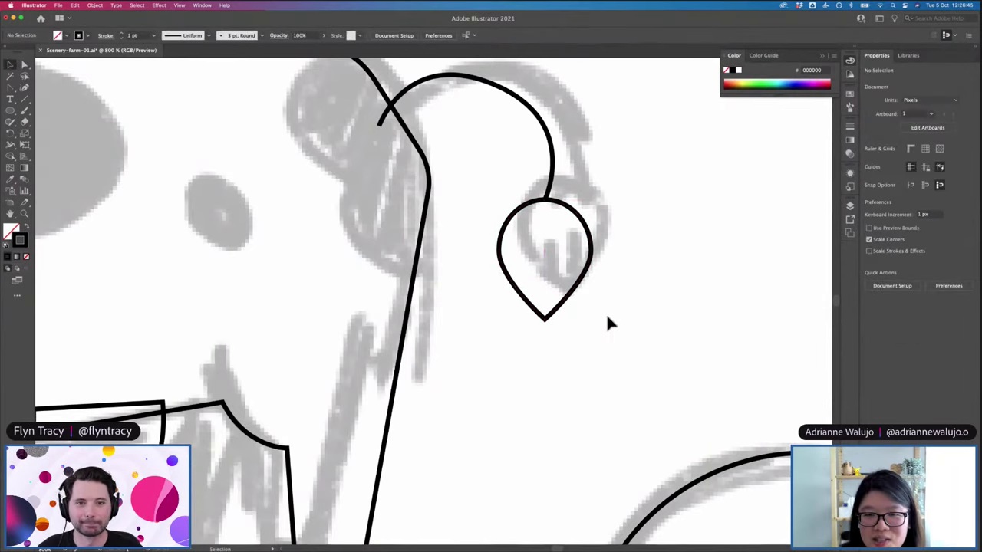
Examine the traced cow as a whole and the shape of its tail against the sketch
key(super+minus)
key(super+minus)
key(super+minus)
key(super+minus)
key(super+plus)
key(super+plus)
key(super+plus)
key(super+plus)
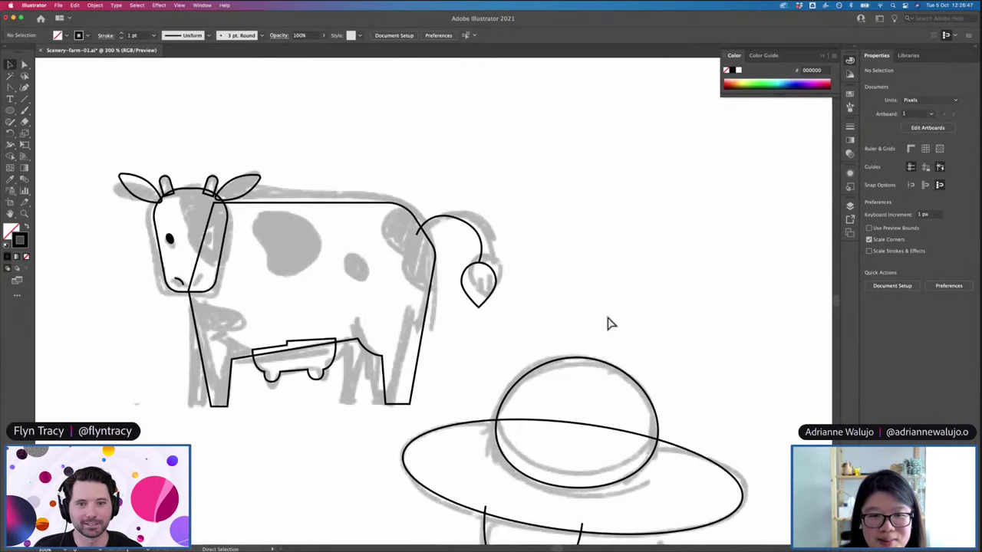
key(super+minus)
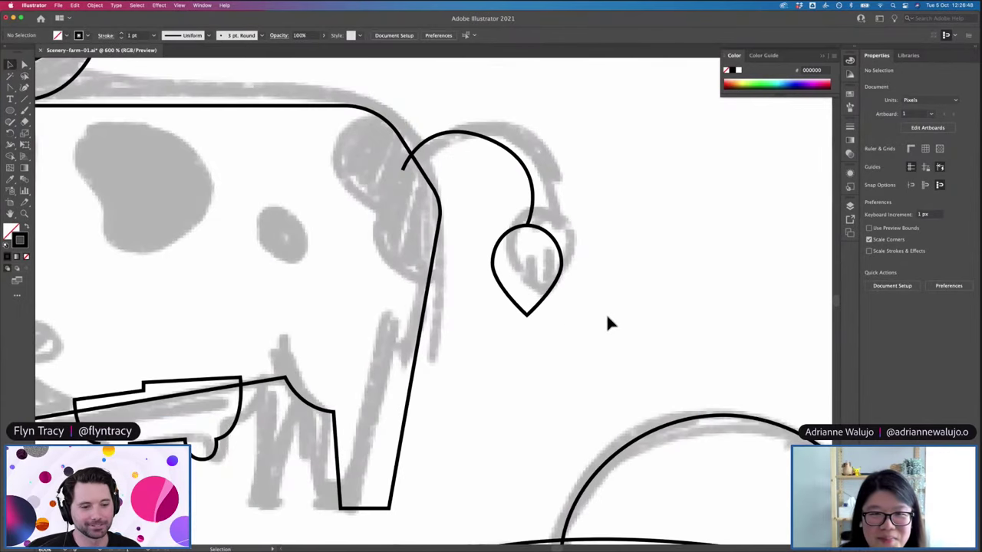
Draw three short vertical hair lines in the lower part of the tail tuft, with the middle one reaching the tip
scroll(608, 317, left, 2)
scroll(607, 318, right, 2)
key(p)
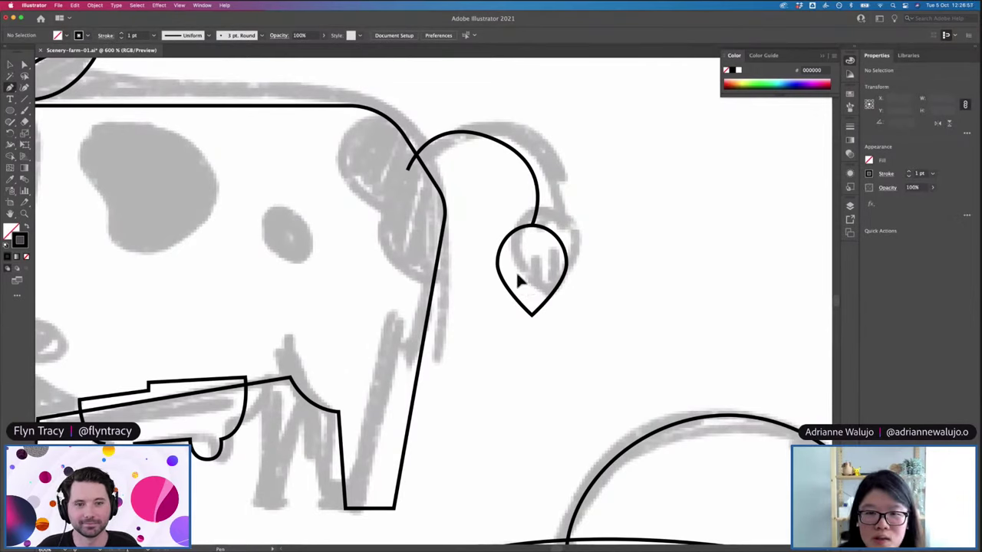
drag(517, 274, 526, 307)
click(519, 302)
key(a)
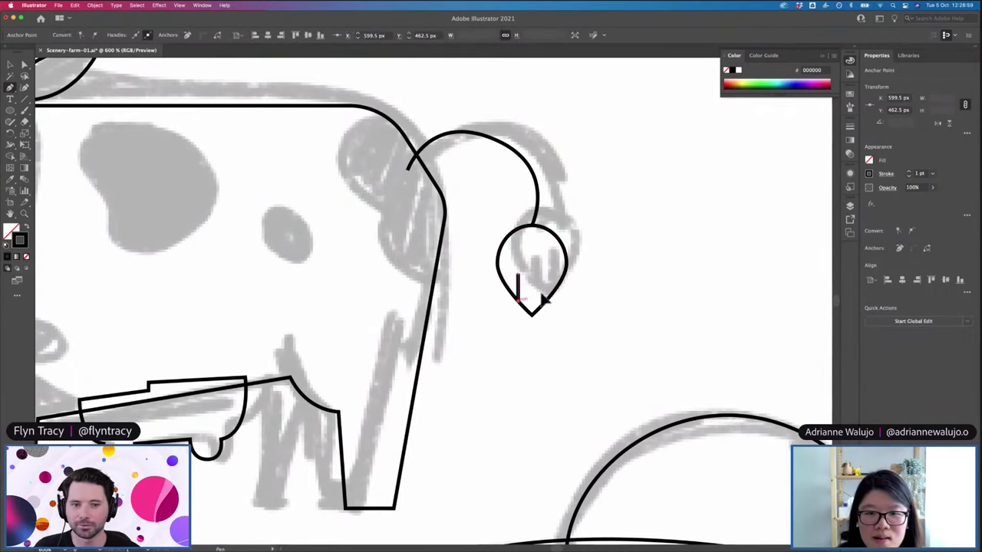
click(585, 319)
key(v)
mouse_move(522, 290)
mouse_down()
mouse_move(548, 288)
mouse_move(532, 286)
mouse_move(531, 314)
mouse_up()
key(a)
key(v)
click(583, 345)
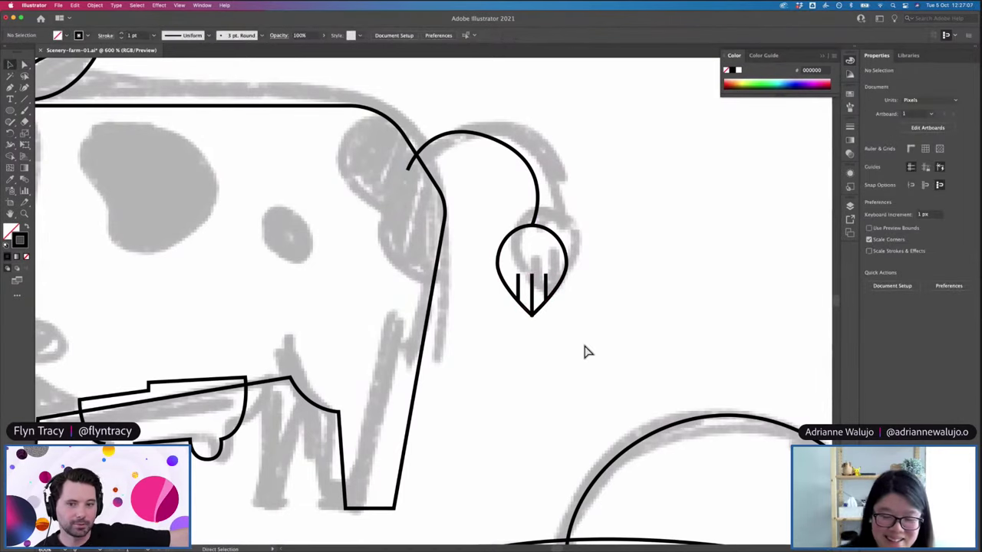
Examine the whole traced cow against the sketch, including its body patches
key(super+minus)
key(super+minus)
scroll(584, 345, left, 2)
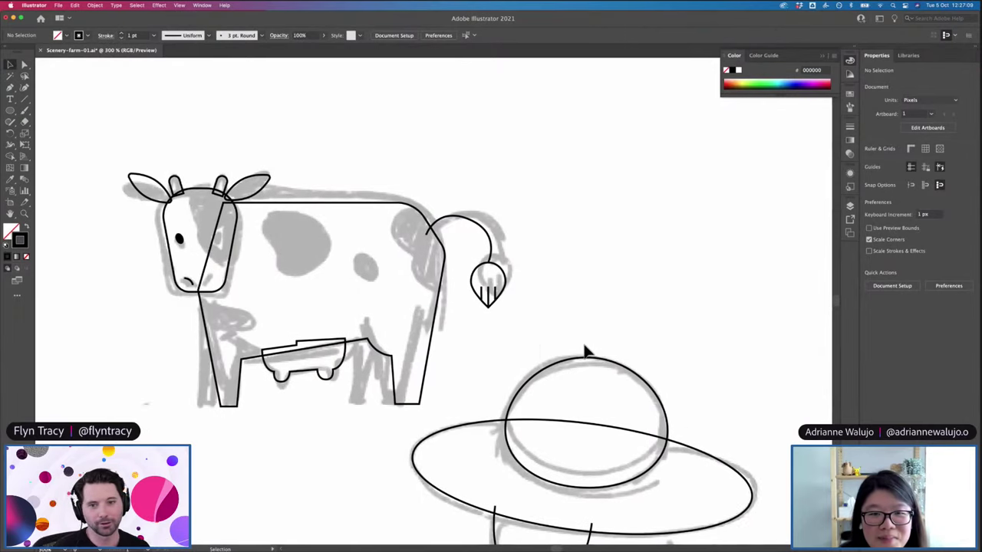
scroll(585, 351, left, 3)
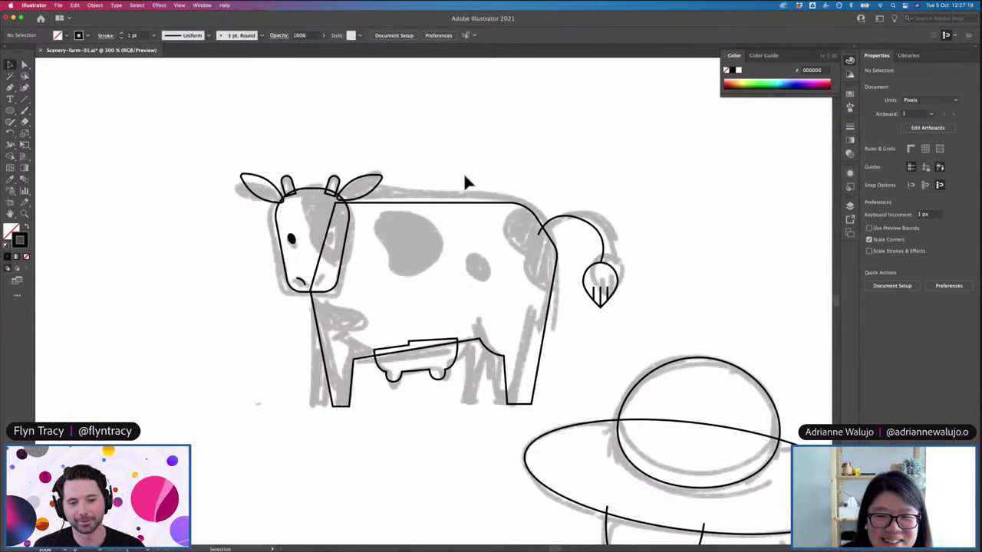
key(super+equal)
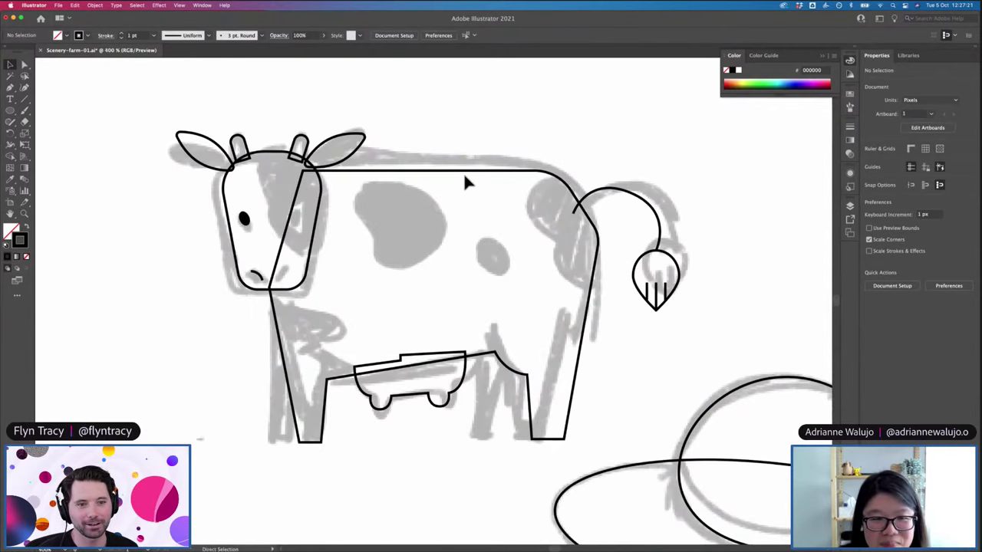
scroll(474, 204, up, 2)
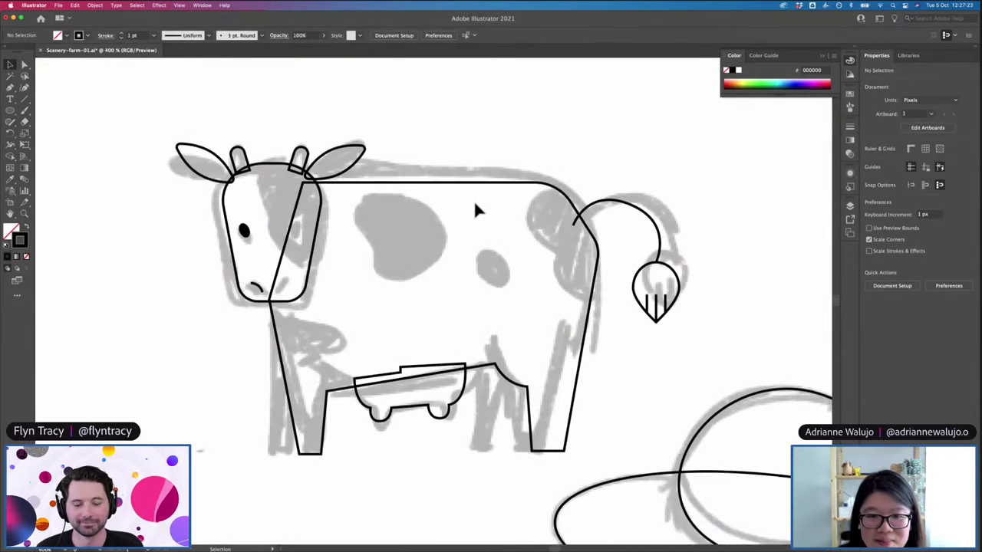
key(a)
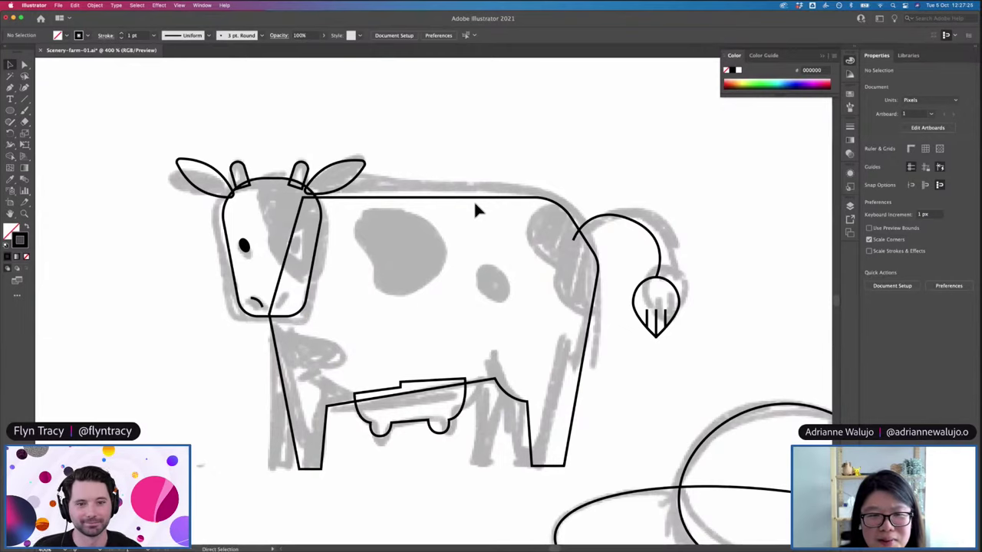
Trace the large patch on the cow's body as a closed curved path with the Pen tool
key(super+equal)
key(p)
scroll(479, 222, left, 3)
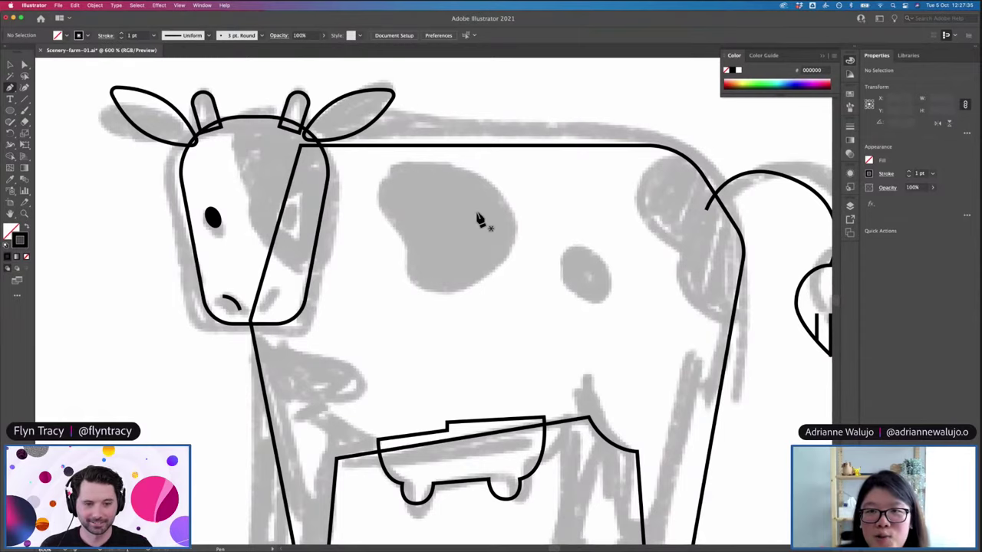
click(384, 169)
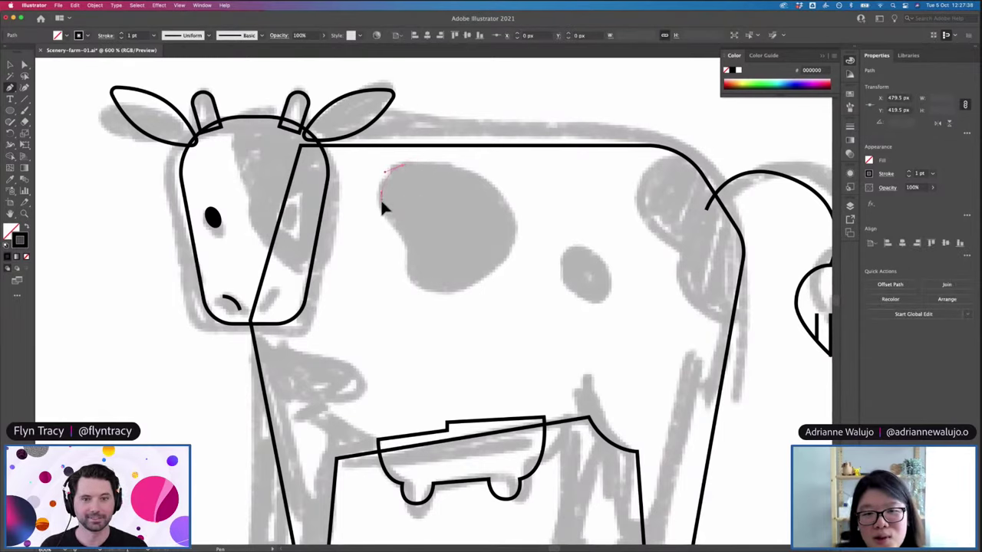
drag(381, 207, 402, 270)
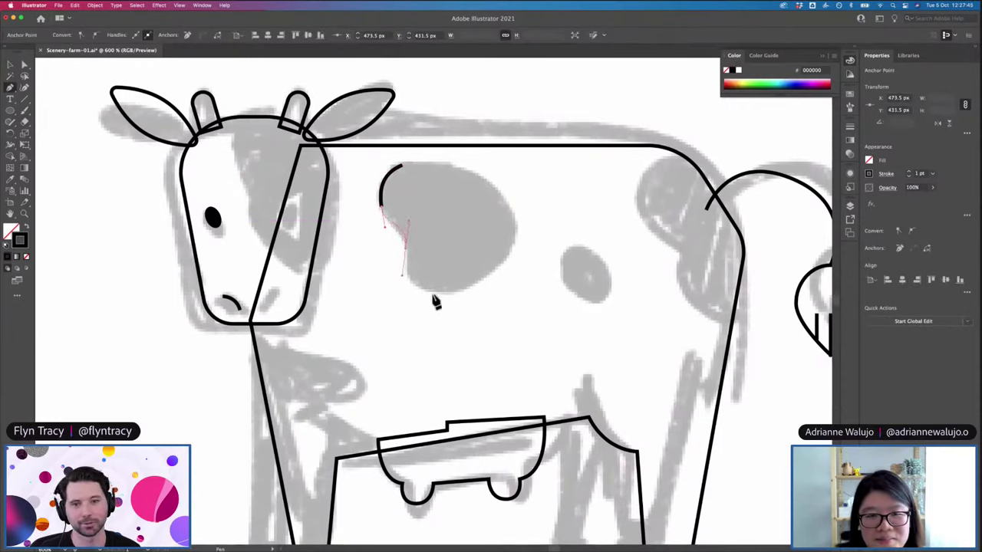
drag(453, 292, 524, 260)
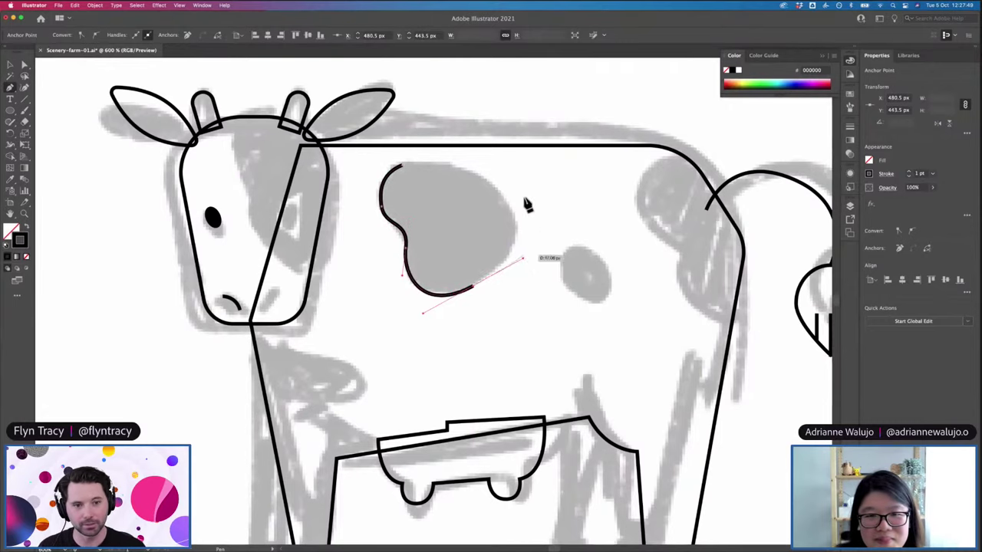
drag(489, 183, 458, 160)
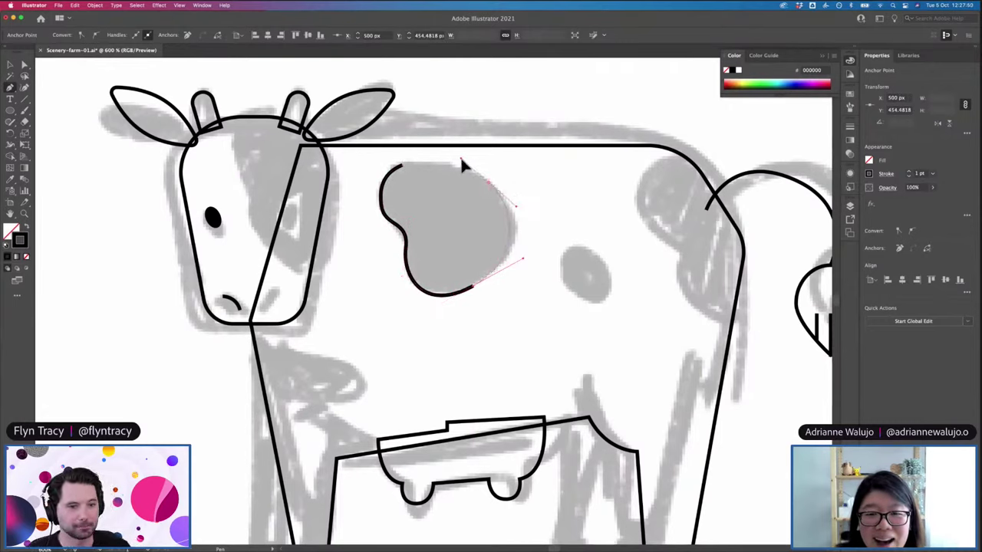
click(406, 170)
key(a)
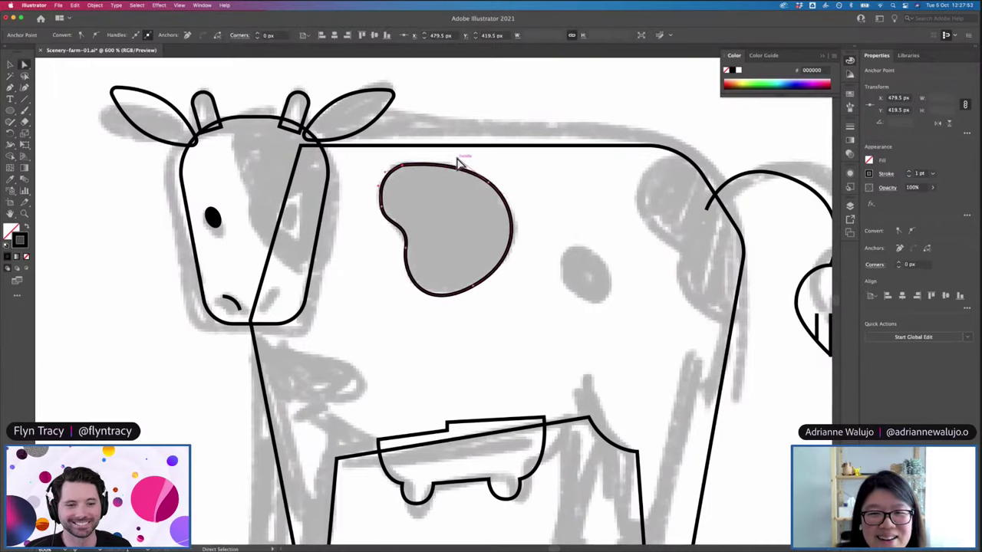
click(585, 218)
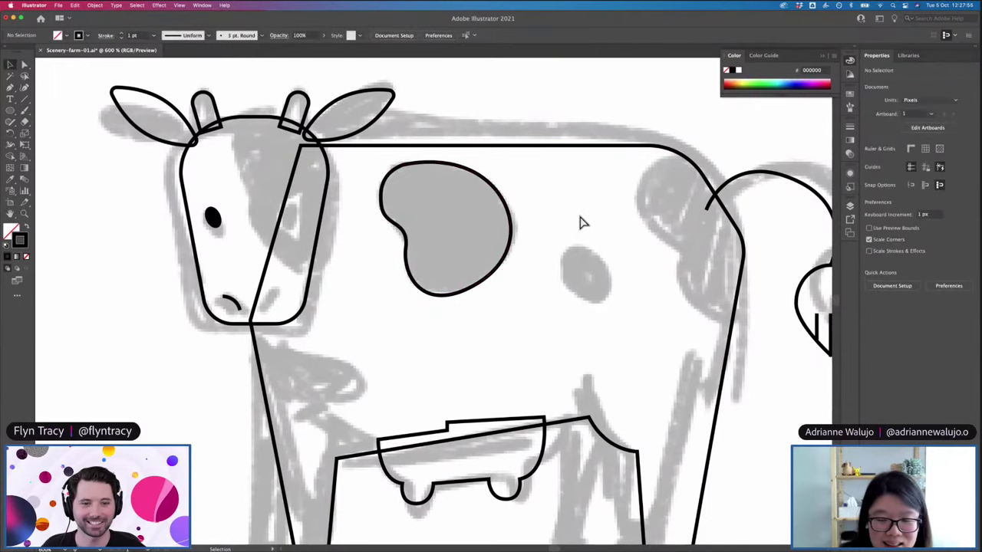
Trace the two-lobed patch on the cow's rump as a closed path, extending it past the body's rear outline
scroll(580, 219, down, 5)
scroll(581, 220, up, 5)
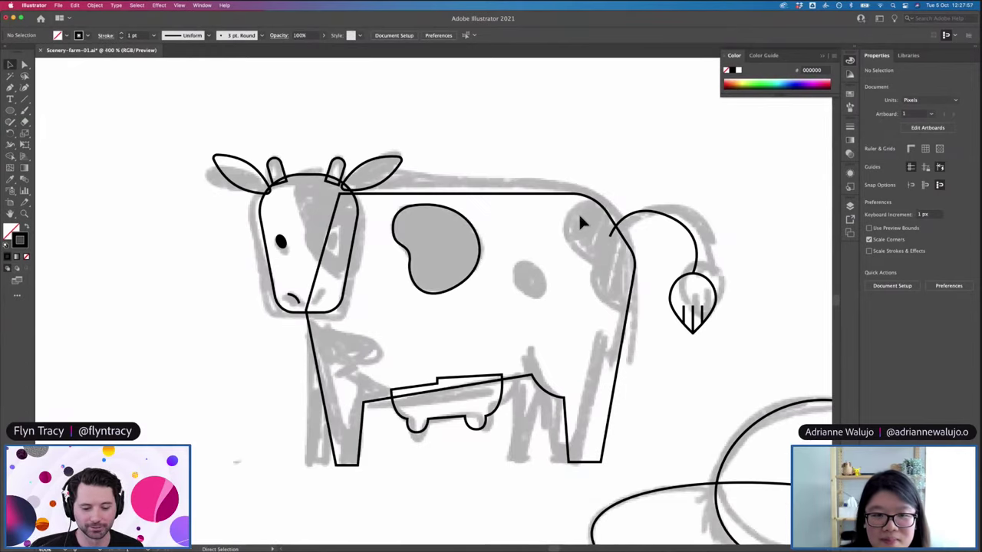
key(p)
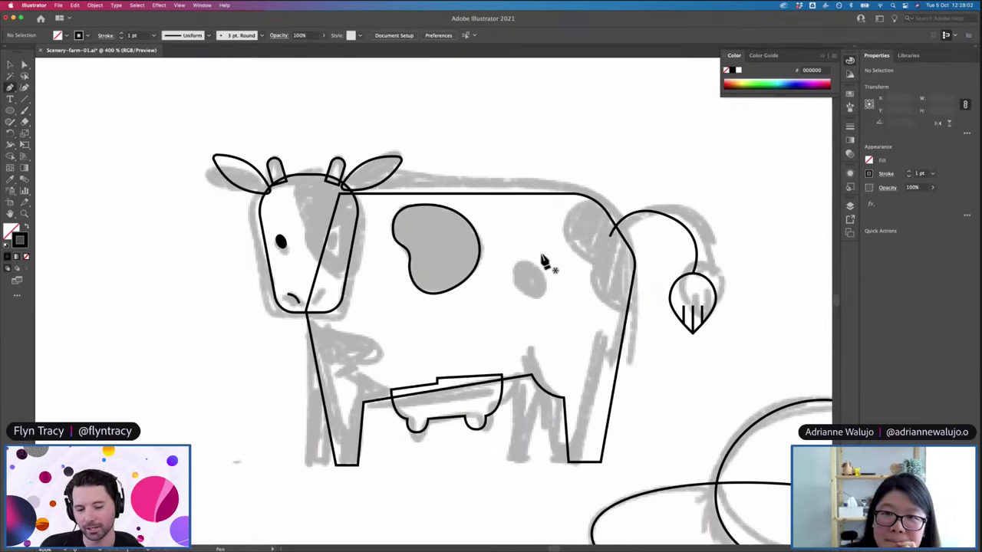
click(602, 201)
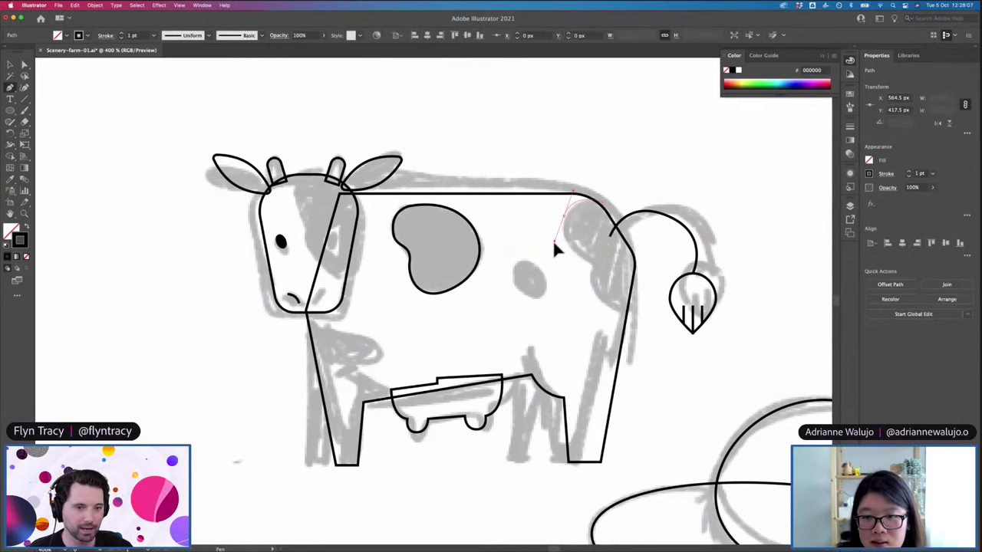
drag(564, 216, 554, 243)
click(589, 261)
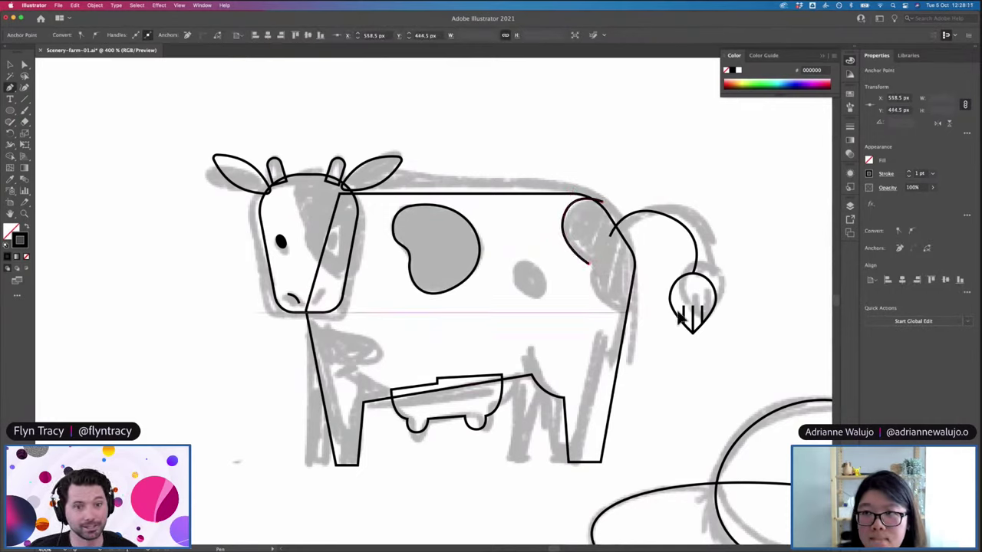
drag(623, 313, 668, 320)
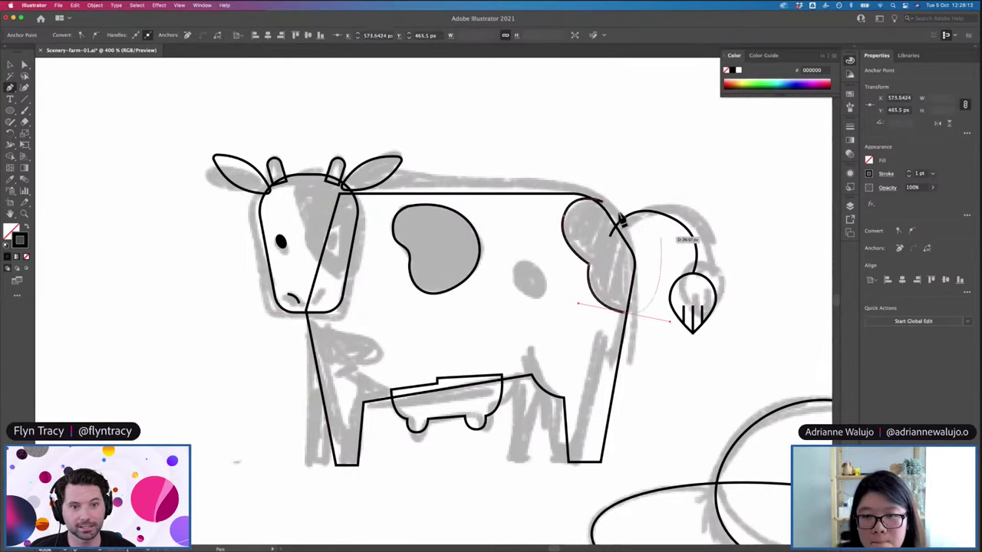
drag(602, 202, 569, 203)
key(v)
click(597, 156)
Draw a small ellipse over the sketched spot between the two patches and tilt it slightly to match
key(p)
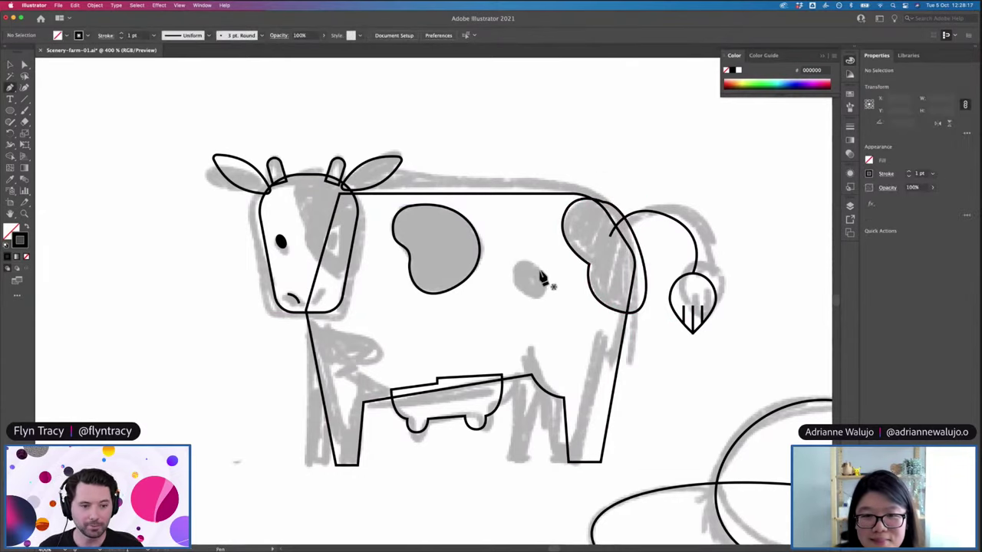
key(l)
drag(515, 259, 548, 296)
key(e)
mouse_move(556, 259)
mouse_down()
mouse_move(547, 253)
mouse_move(548, 272)
mouse_move(558, 274)
mouse_up()
key(v)
click(550, 150)
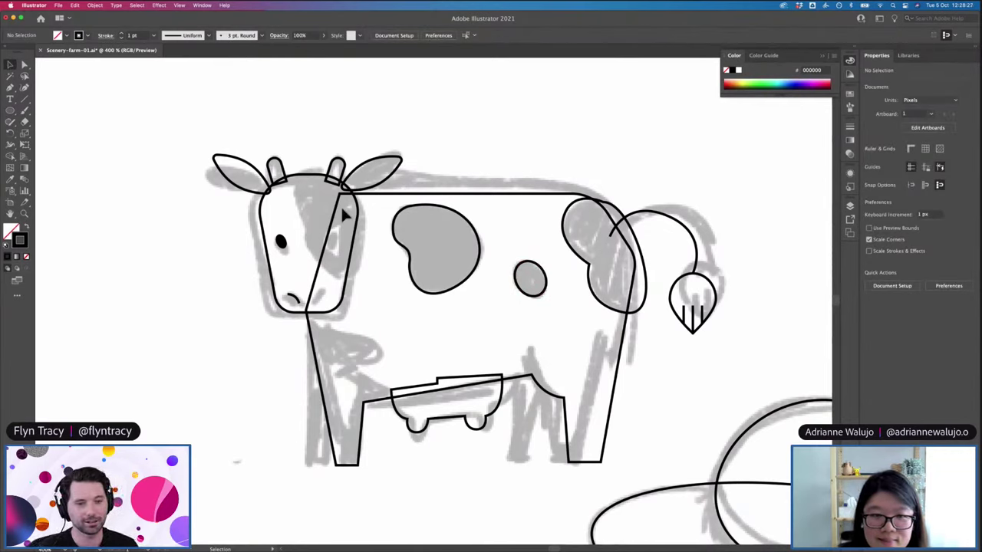
Draw a circle about 81 px wide in the blank area beside the color thumbnail for a palette swatch
key(super+0)
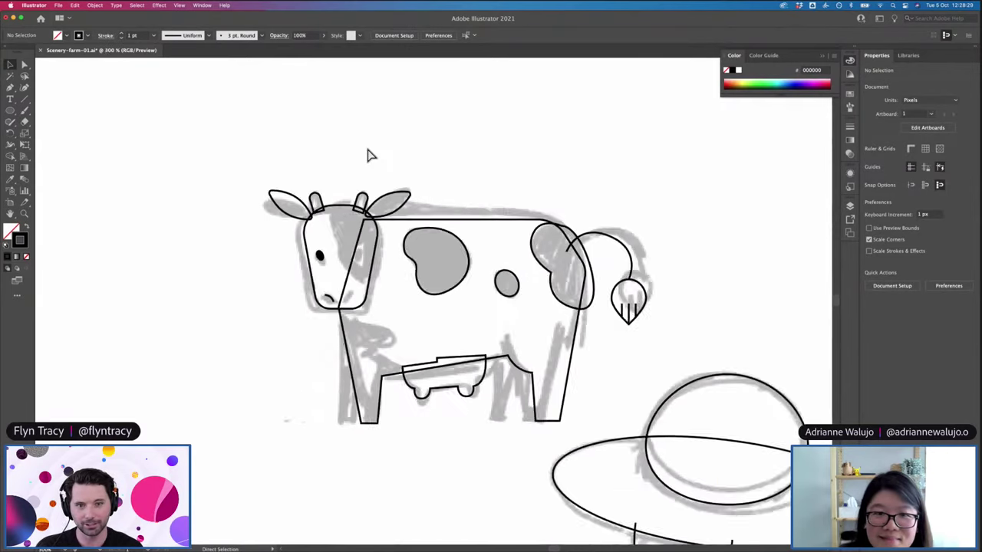
key(super+=)
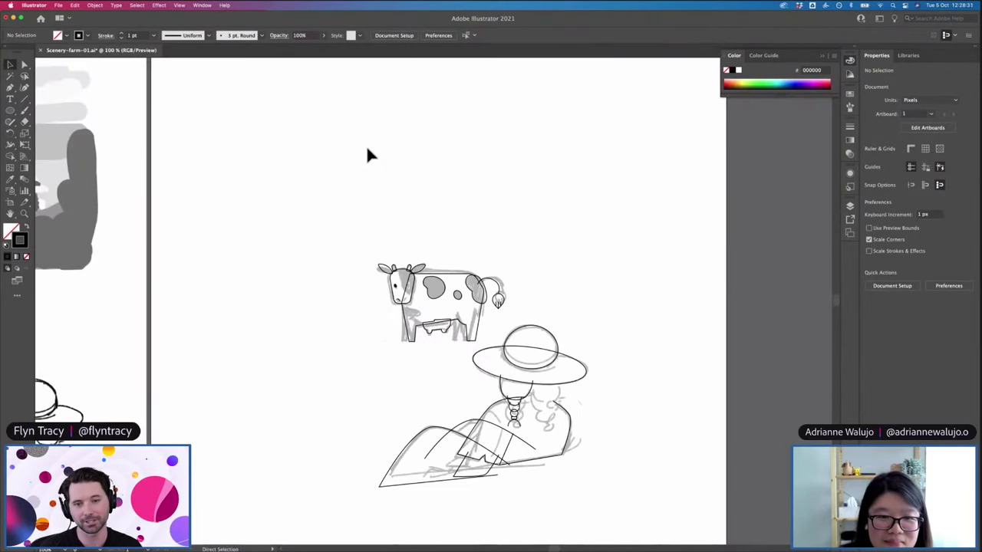
scroll(421, 215, left, 3)
scroll(421, 223, left, 6)
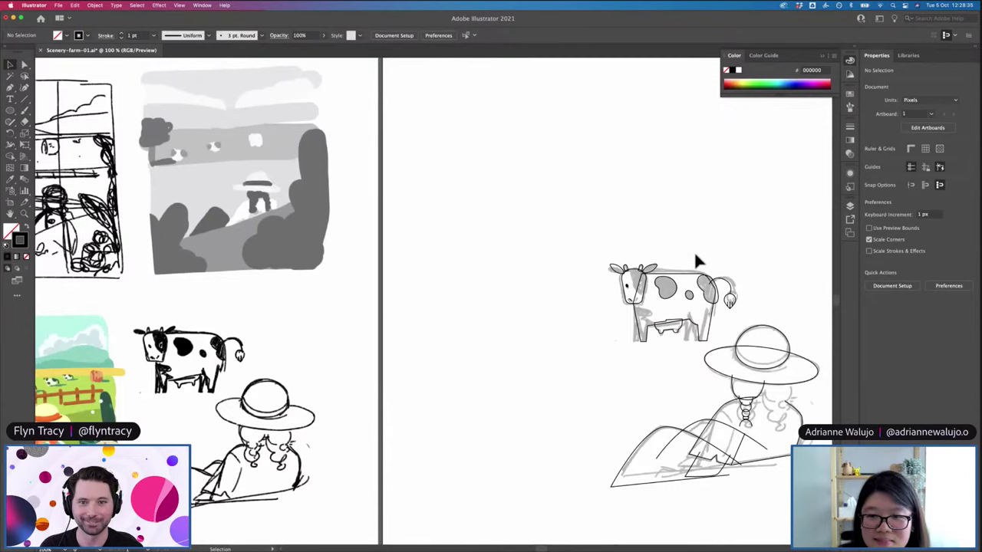
scroll(695, 254, left, 3)
key(l)
drag(516, 191, 464, 144)
key(v)
click(512, 149)
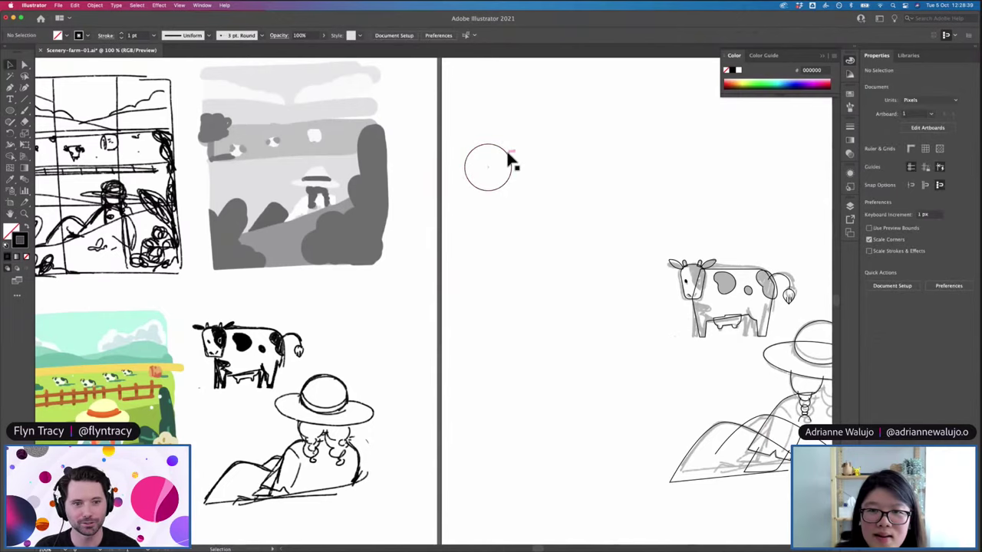
Duplicate the circle downward into an evenly spaced vertical column of eight swatches
drag(508, 159, 506, 212)
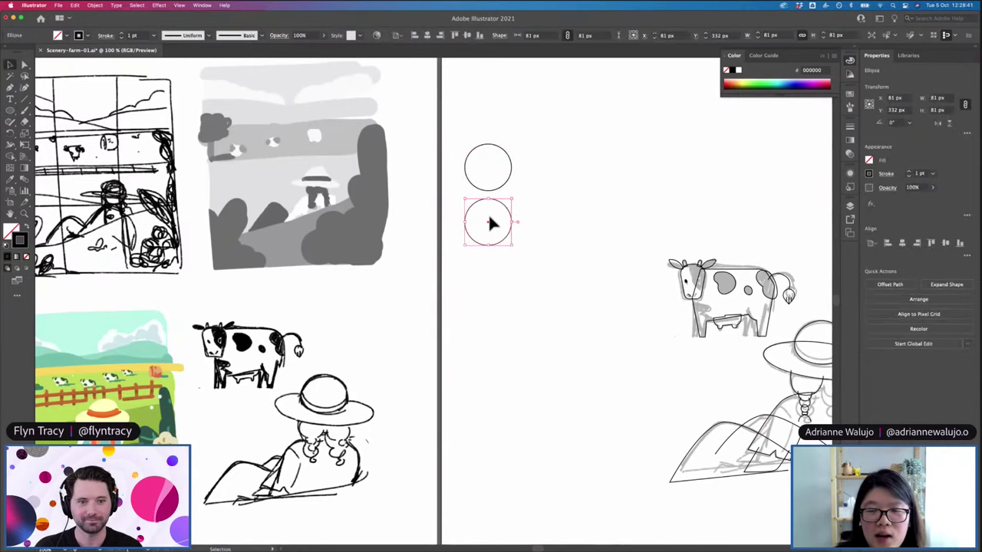
drag(497, 204, 499, 305)
click(532, 289)
drag(470, 146, 499, 310)
drag(496, 261, 515, 482)
click(568, 448)
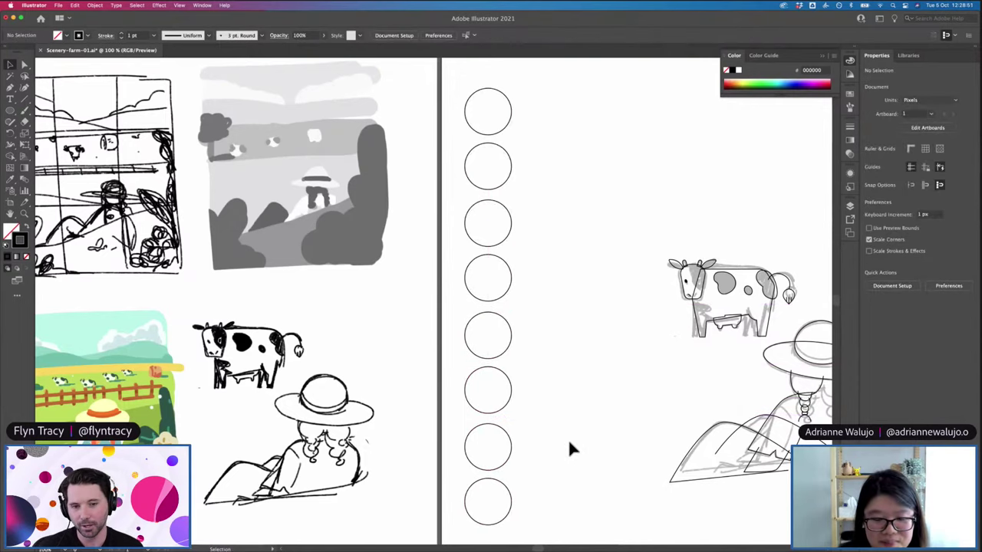
Sample colors from the color thumbnail, filling the first swatch circle with pale cream and the second with dark green
scroll(569, 449, left, 3)
key(i)
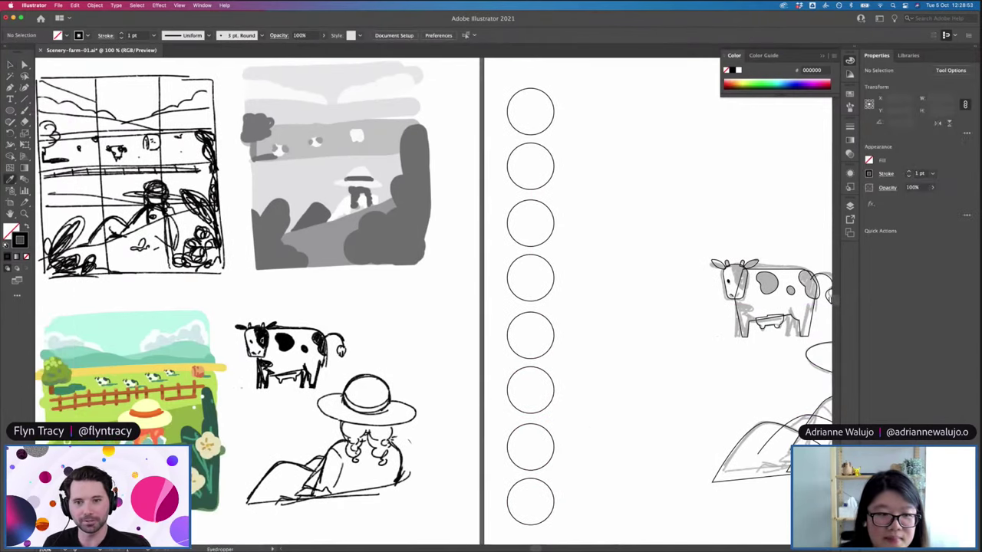
click(467, 233)
alt+click(523, 122)
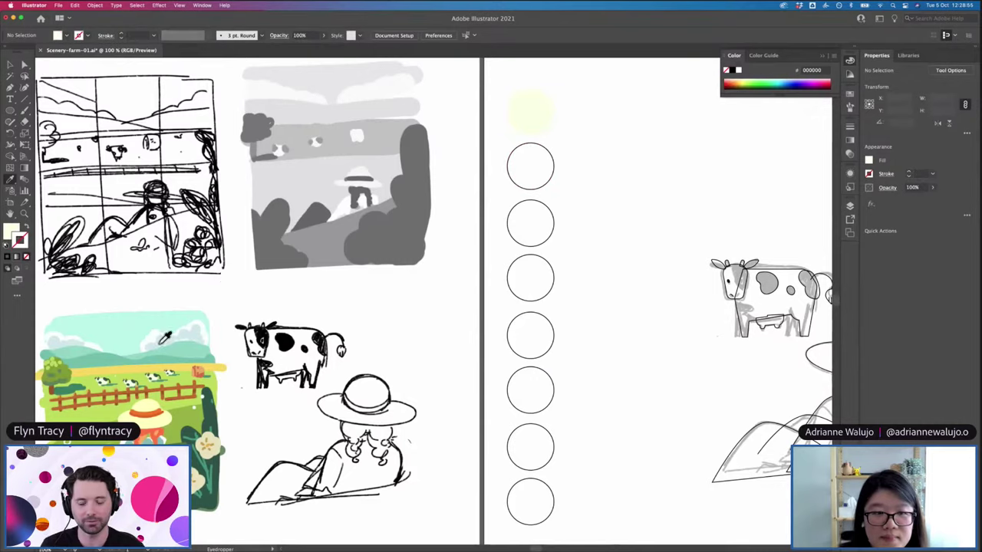
click(115, 379)
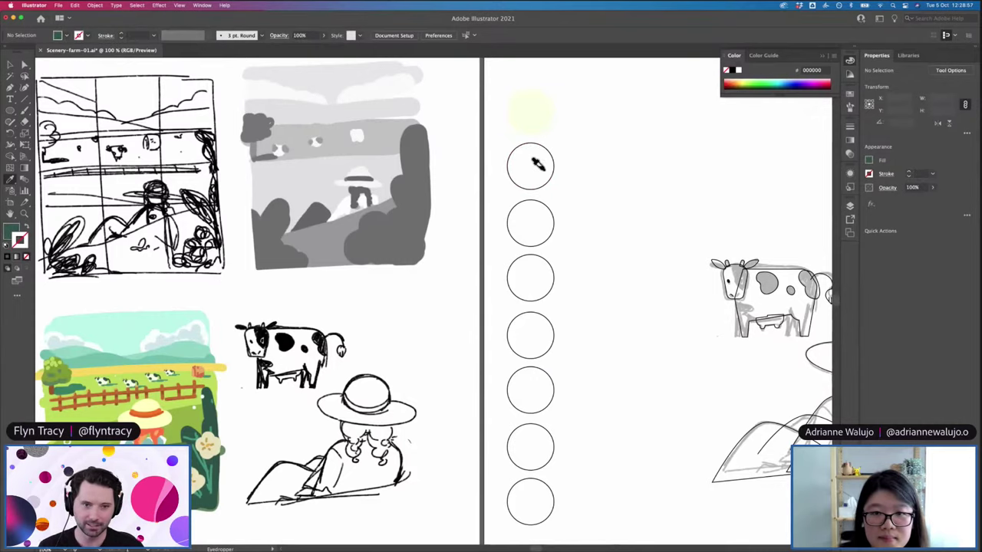
alt+click(543, 160)
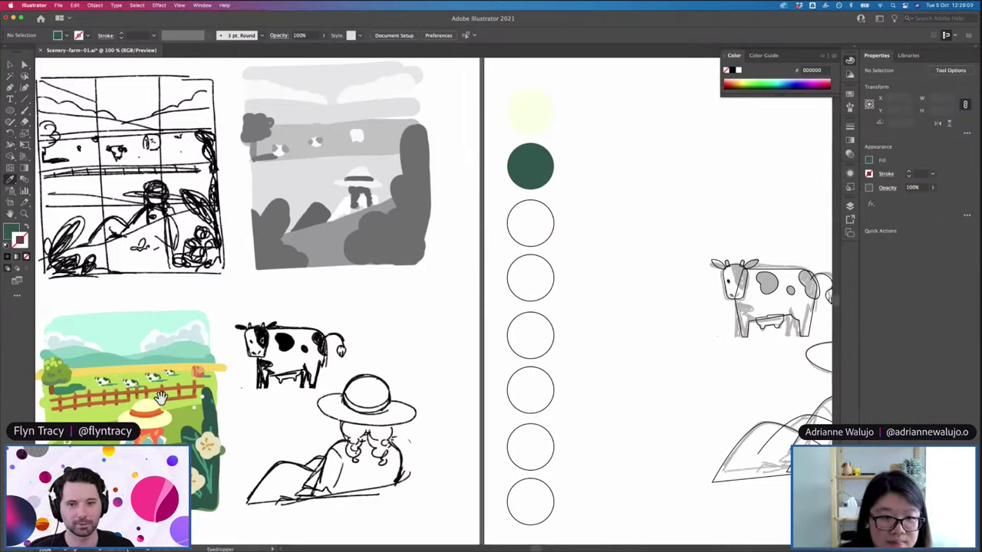
Fill the three lowest swatches with pale mint, soft teal and darker teal sampled from the color thumbnail's sky and hills
click(175, 315)
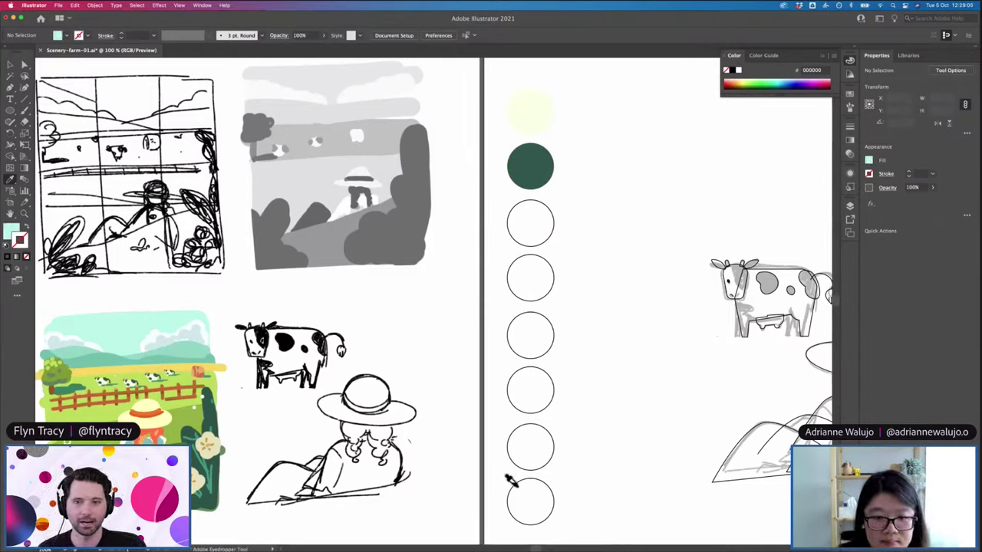
alt+click(510, 482)
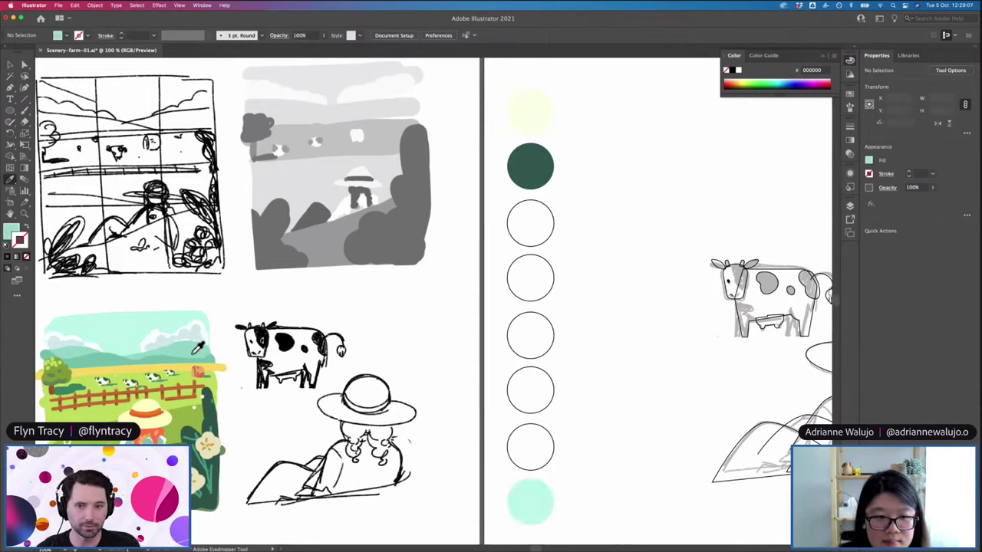
alt+click(510, 440)
click(119, 359)
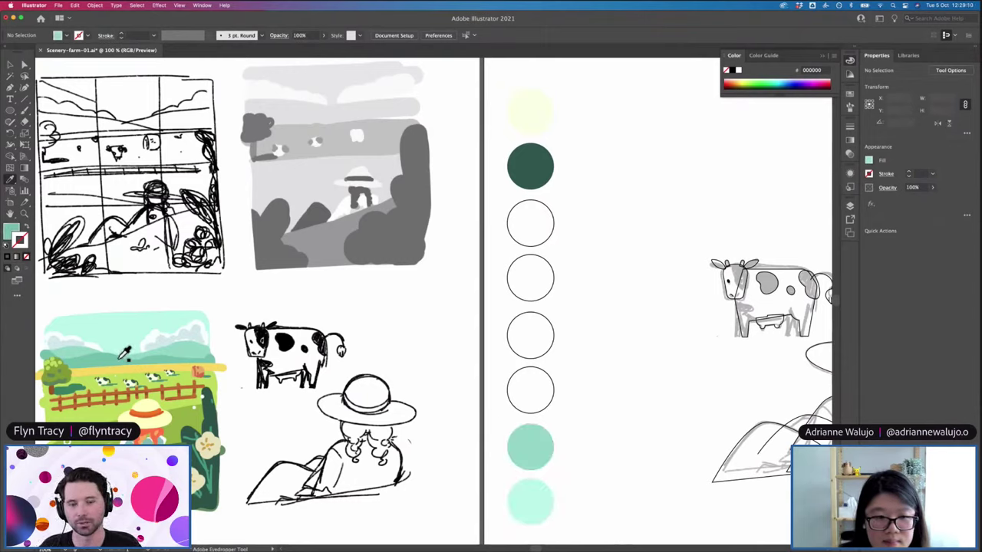
alt+click(542, 377)
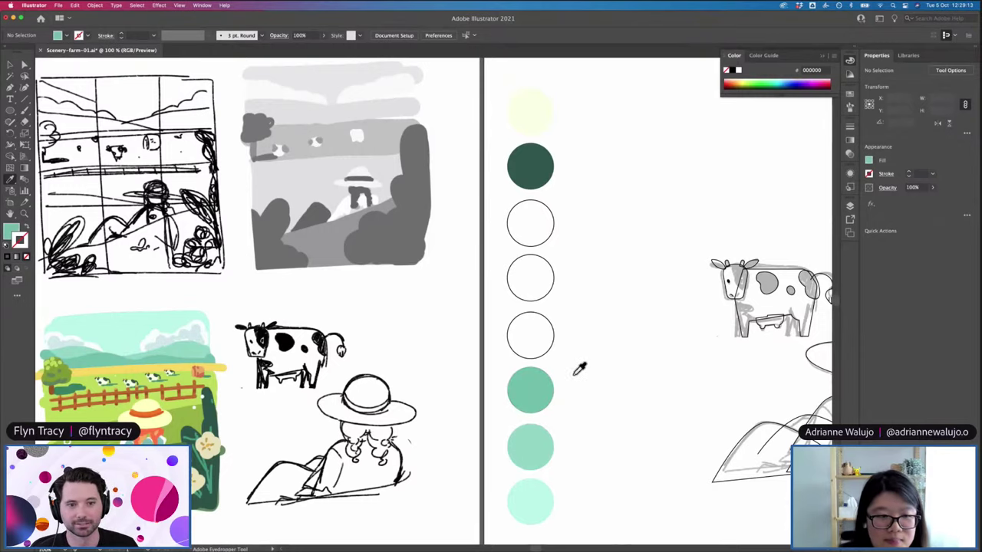
Fill the third swatch with lime green and the fourth and fifth with olive green sampled from the thumbnail's fields
scroll(115, 350, left, 3)
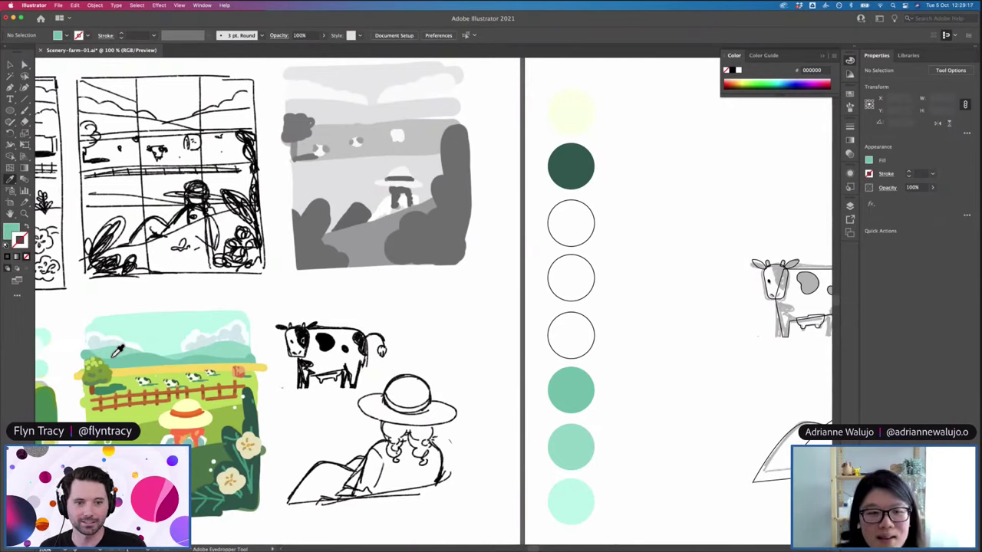
click(232, 376)
alt+click(571, 204)
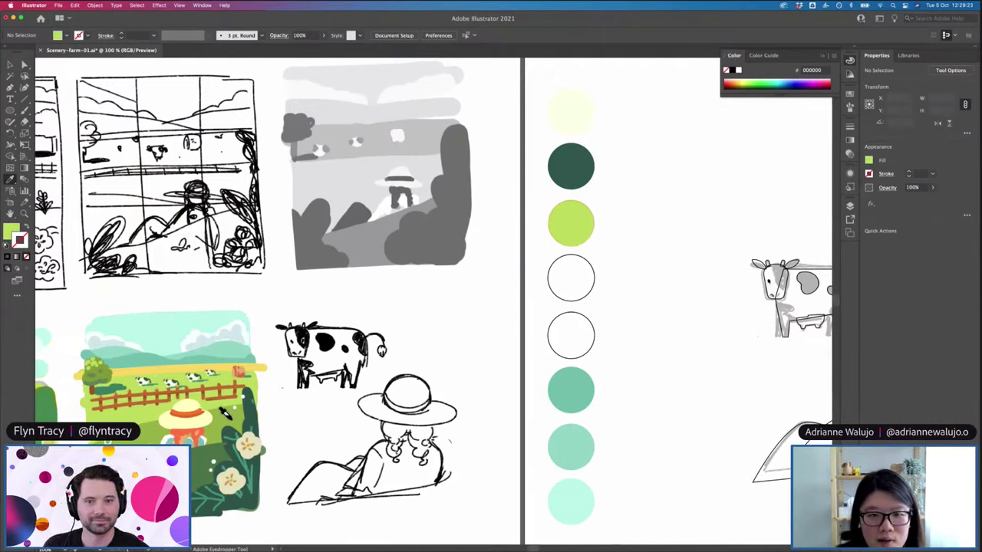
click(592, 264)
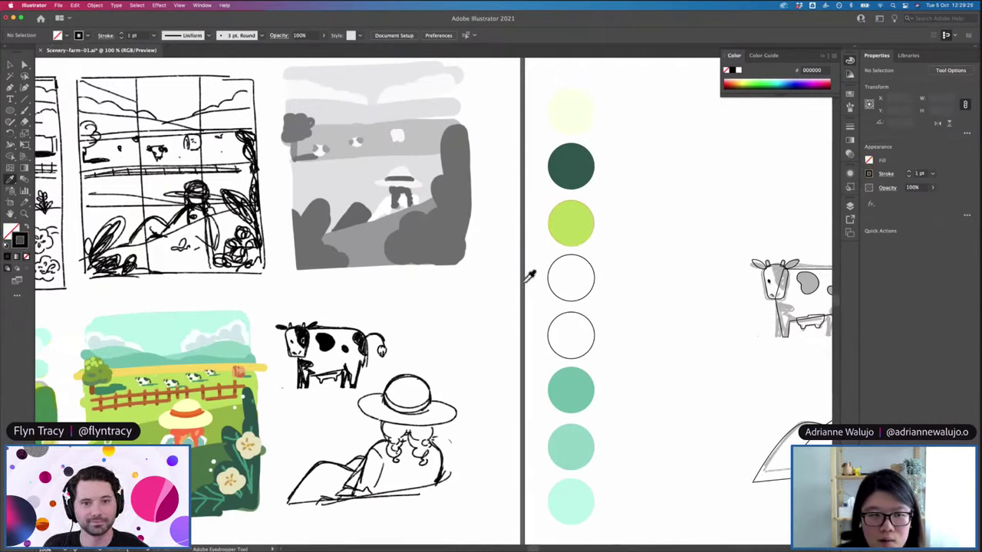
click(227, 413)
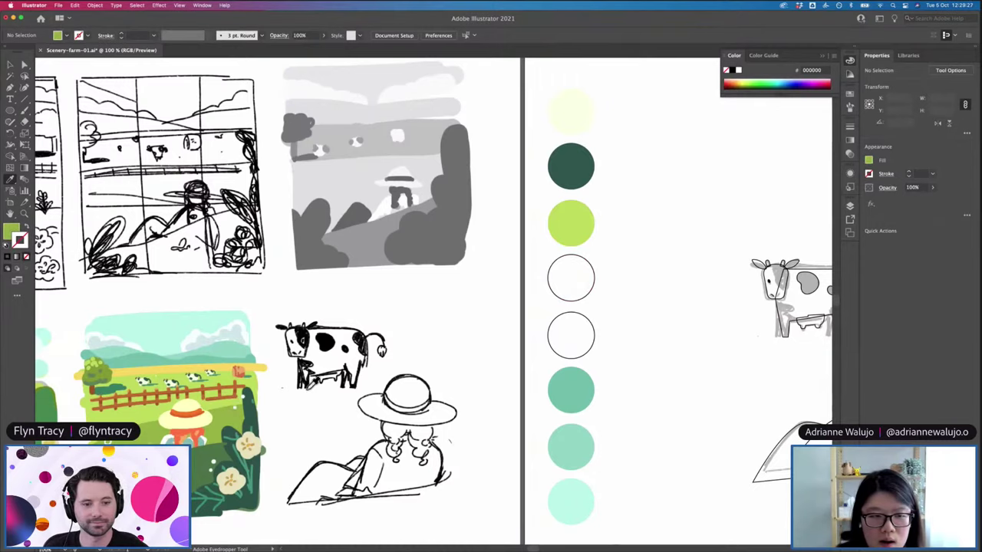
alt+click(581, 266)
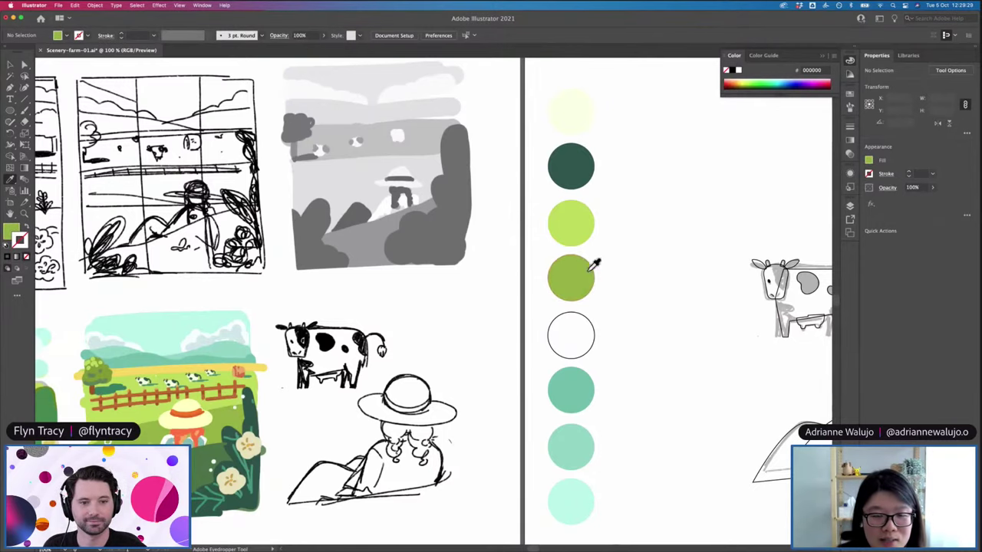
scroll(134, 347, down, 3)
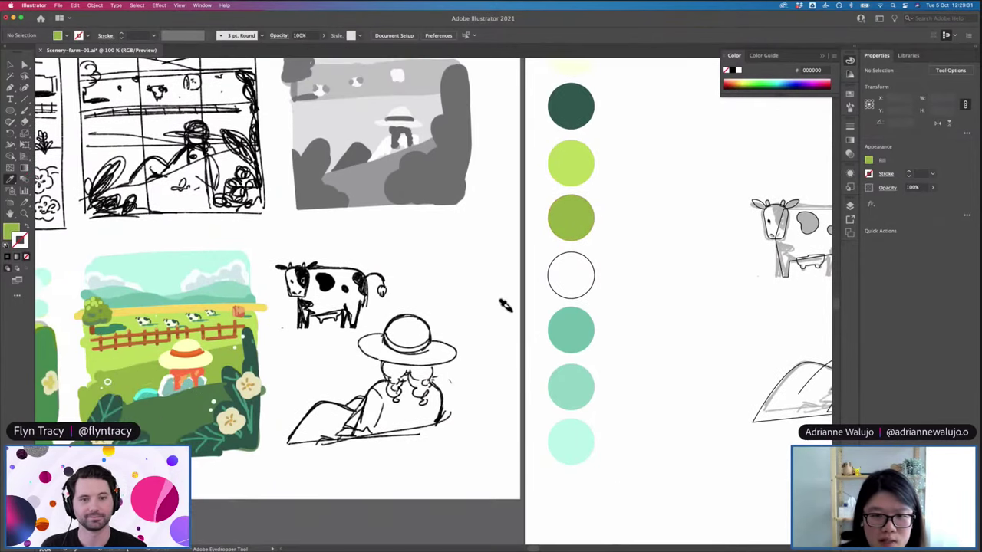
alt+click(549, 273)
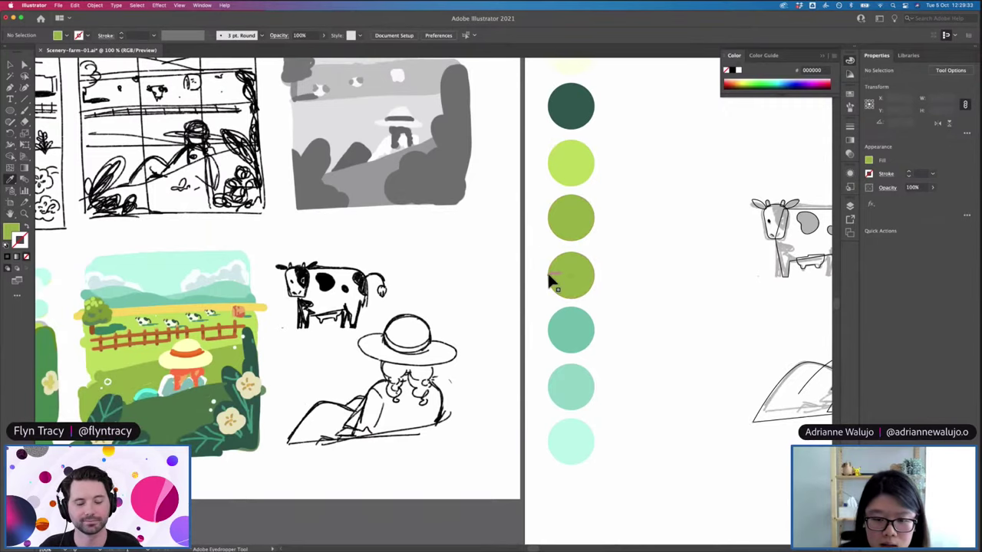
Add a swatch circle between the dark green and lime green ones and fill it with golden yellow sampled from the thumbnail
key(super+minus)
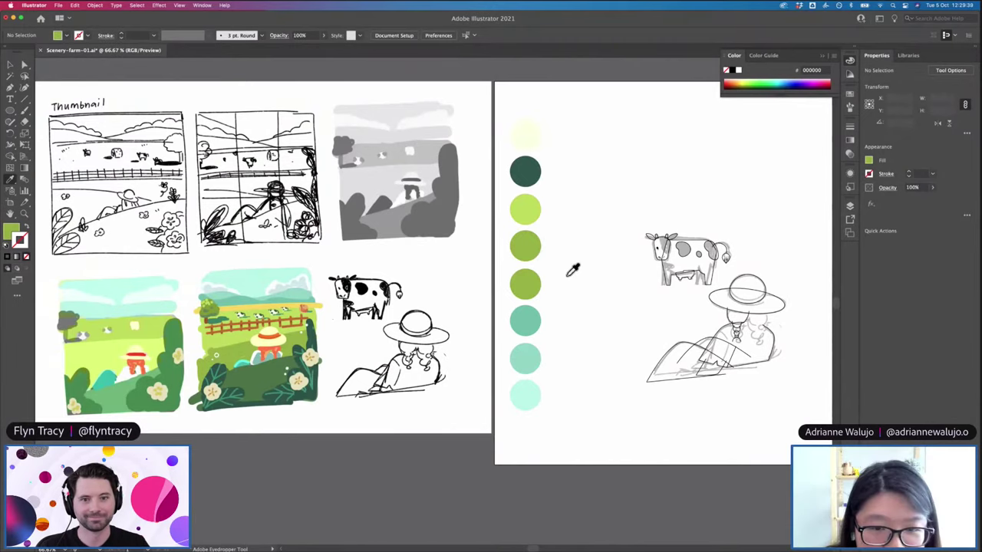
key(v)
drag(502, 206, 532, 205)
click(546, 237)
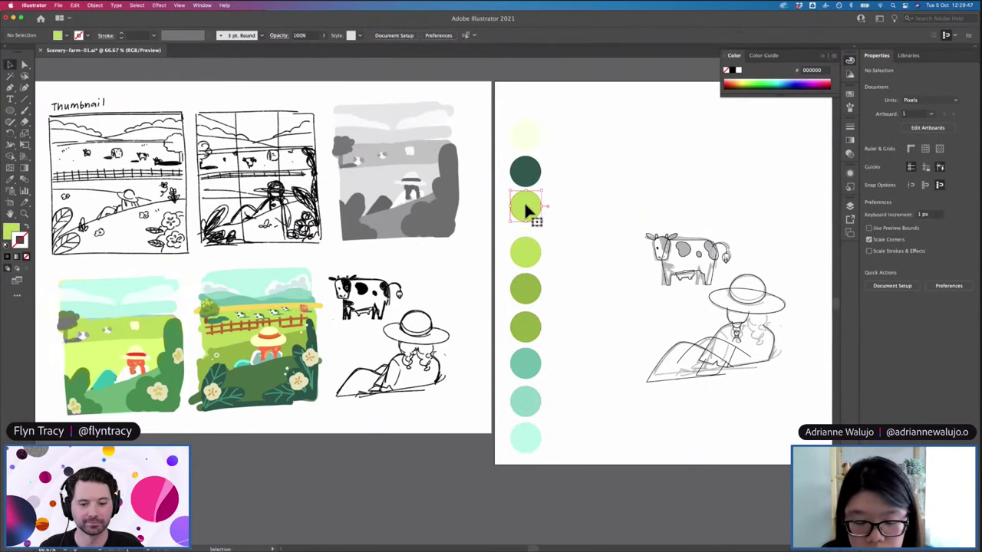
key(i)
click(293, 305)
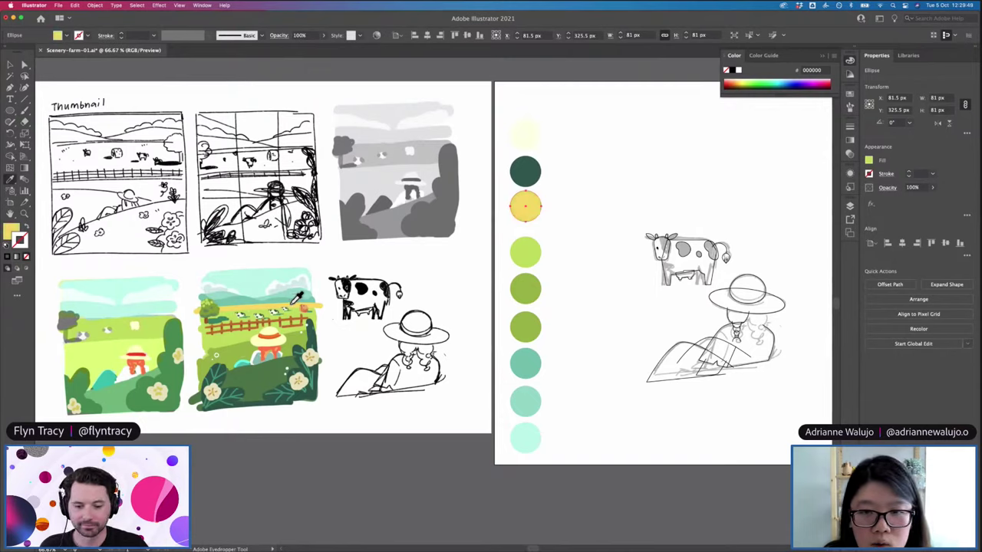
Respace the swatch column to open a gap below the yellow circle and place copies of the dark green and yellow swatches there
key(v)
drag(549, 460, 512, 277)
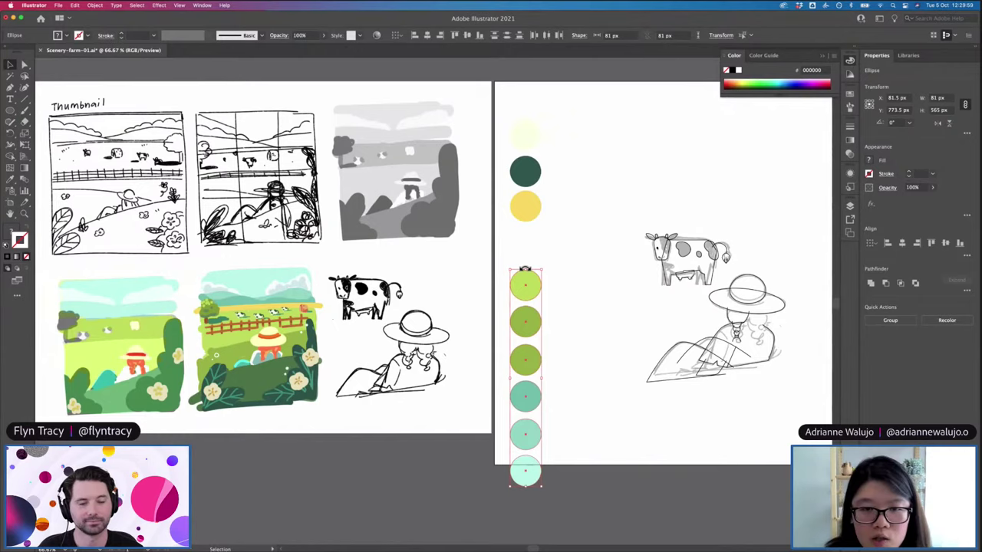
click(574, 251)
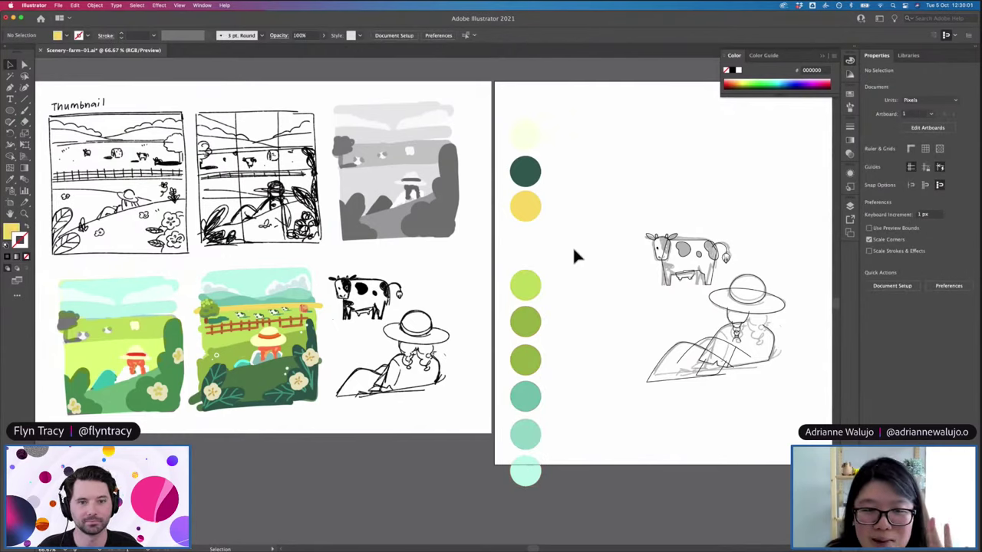
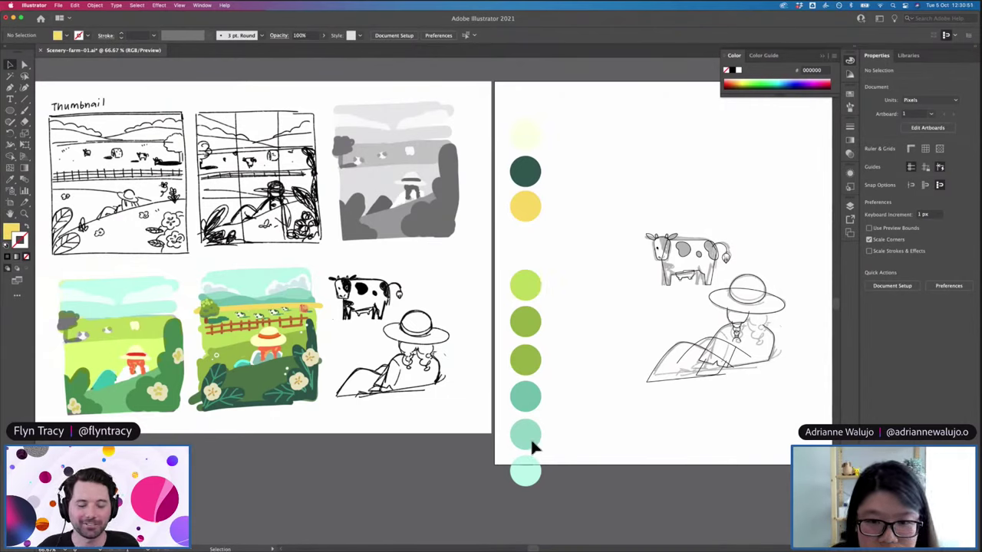
click(534, 481)
click(544, 254)
click(528, 218)
drag(596, 228, 534, 221)
shift+click(525, 115)
drag(580, 510, 518, 218)
click(553, 217)
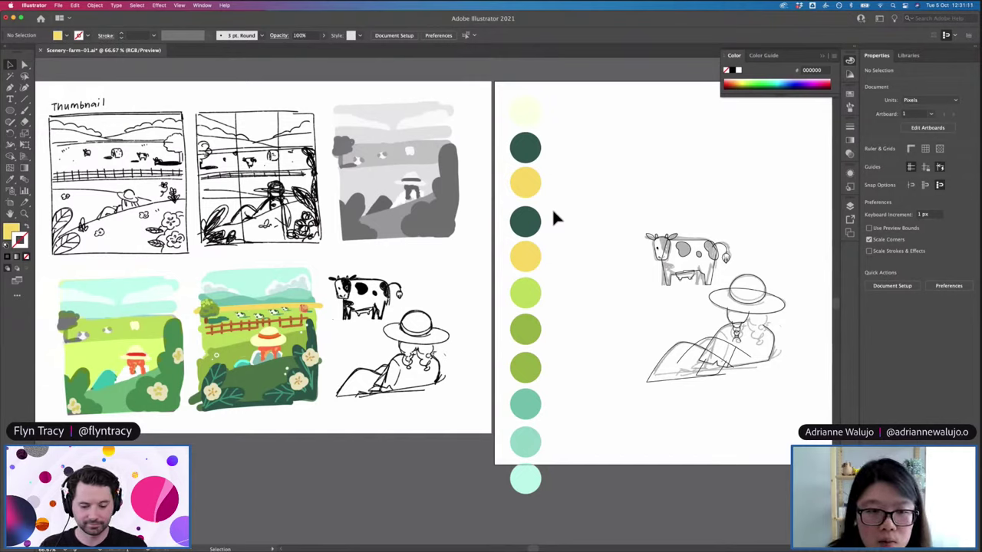
Recolor the duplicated dark green and yellow swatches with orange-brown and darker brown sampled from the thumbnail's fence
click(539, 222)
key(i)
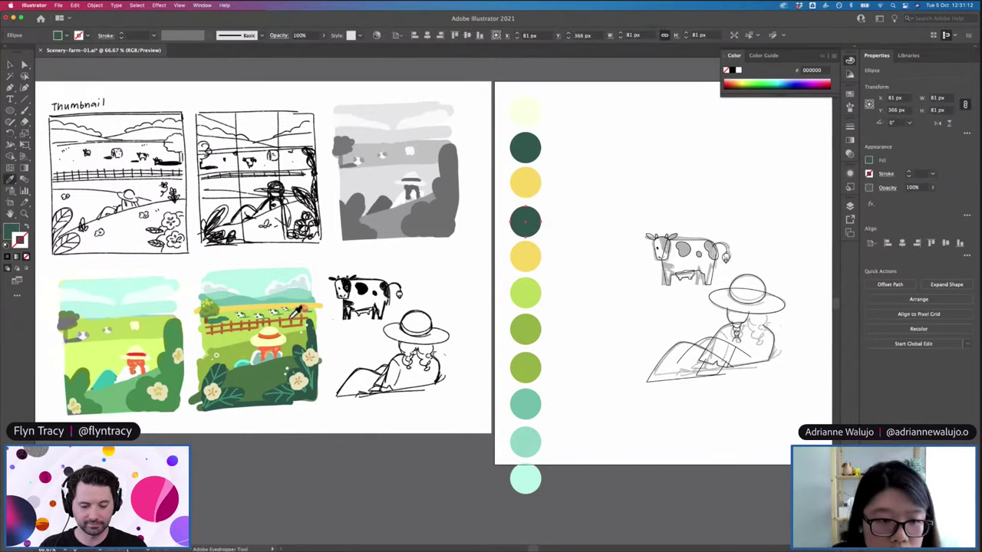
click(295, 314)
key(v)
click(525, 260)
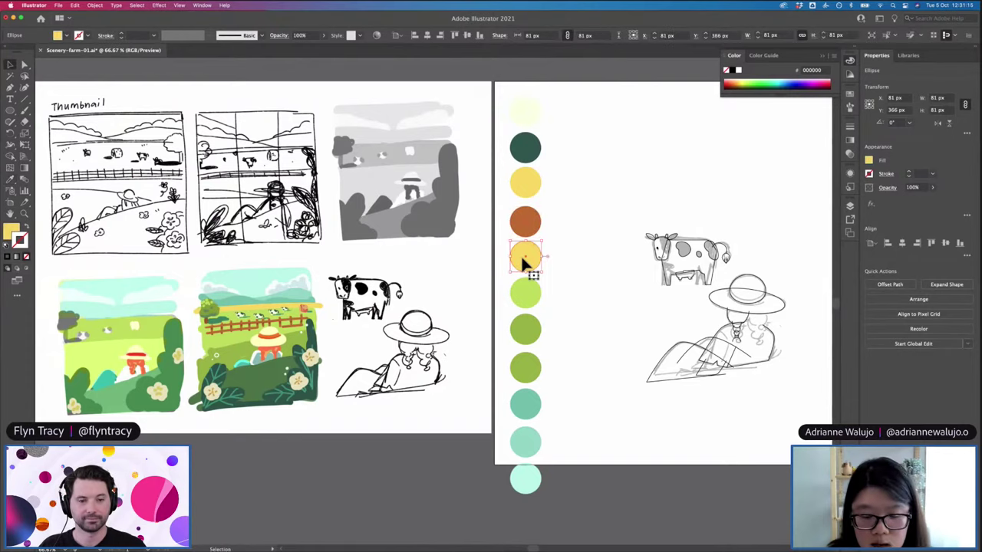
key(i)
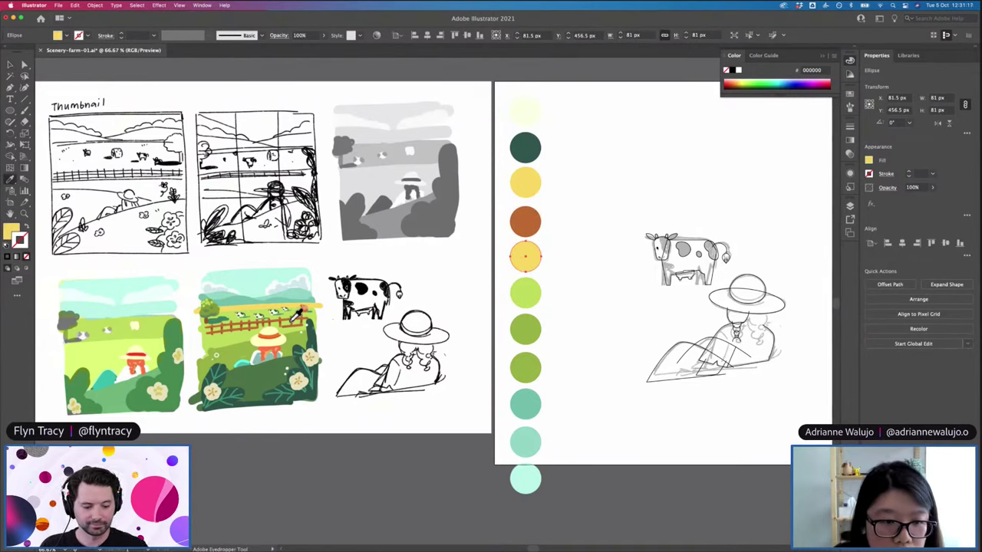
click(295, 318)
key(v)
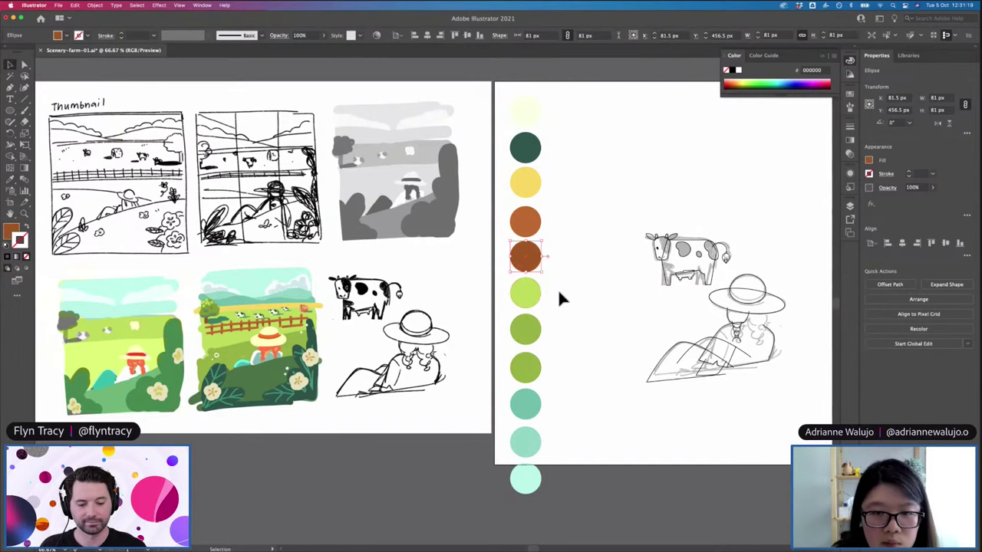
click(558, 294)
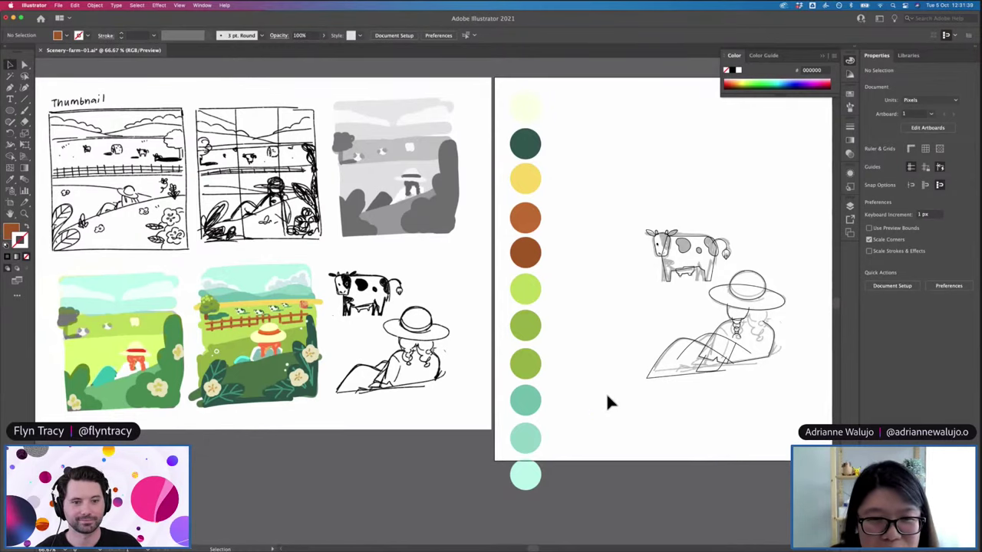
Draw a lime green backdrop rectangle about 375 by 247 px behind the cow on its own layer and lock that layer
scroll(606, 393, down, 3)
scroll(606, 398, up, 3)
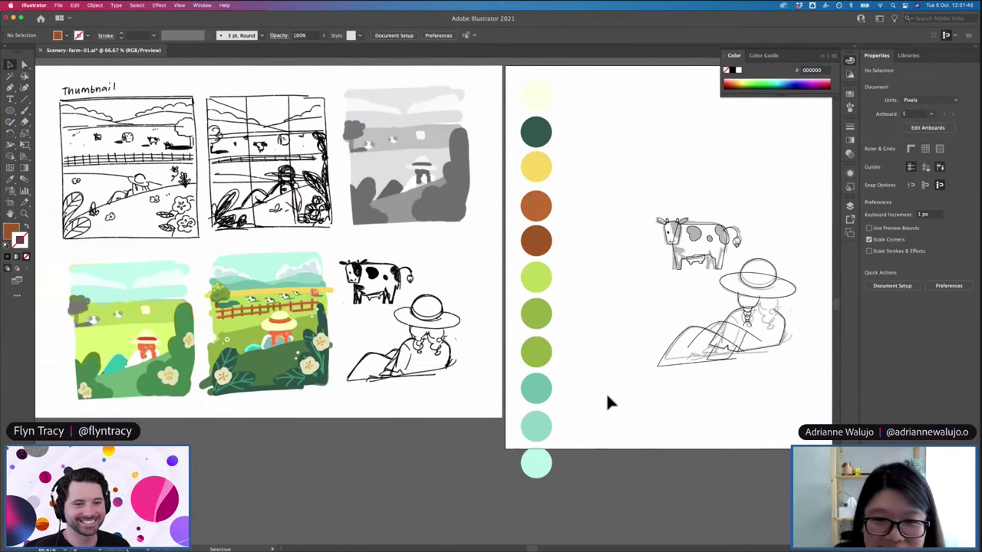
scroll(606, 401, right, 2)
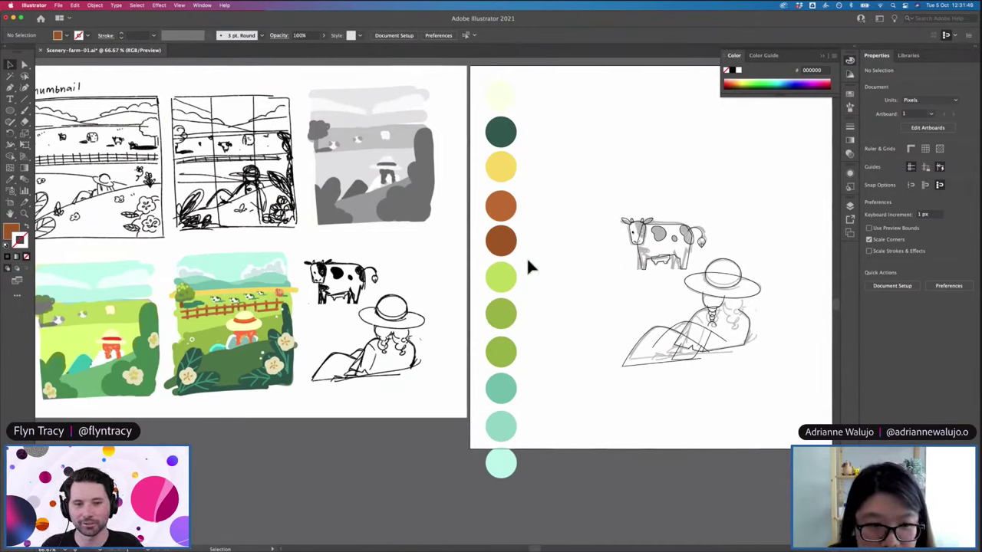
key(i)
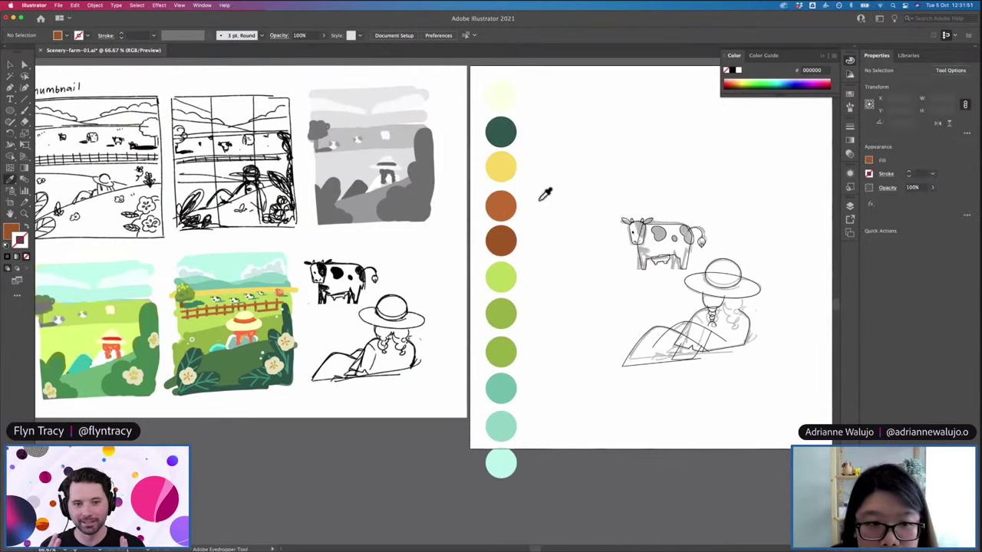
click(510, 97)
key(m)
key(F7)
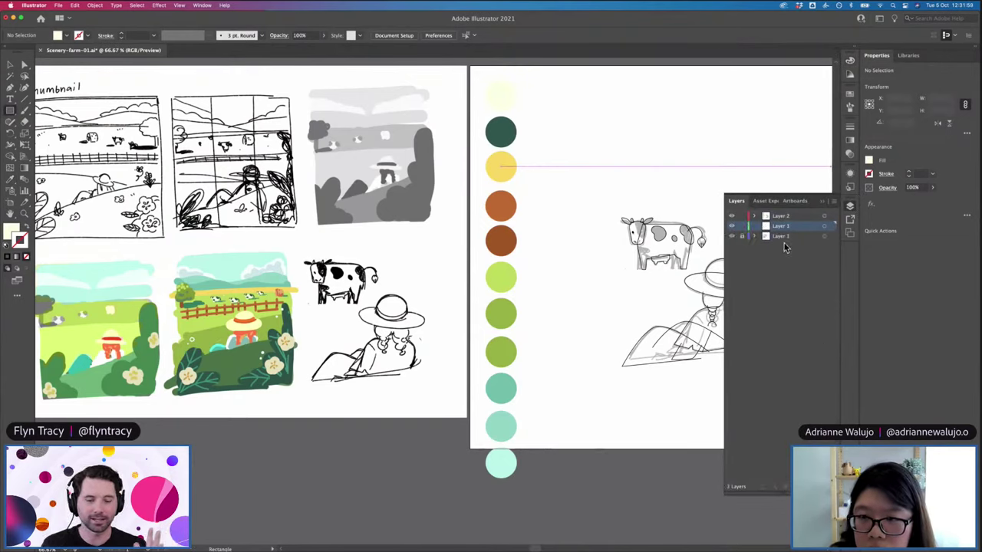
drag(576, 191, 721, 286)
key(i)
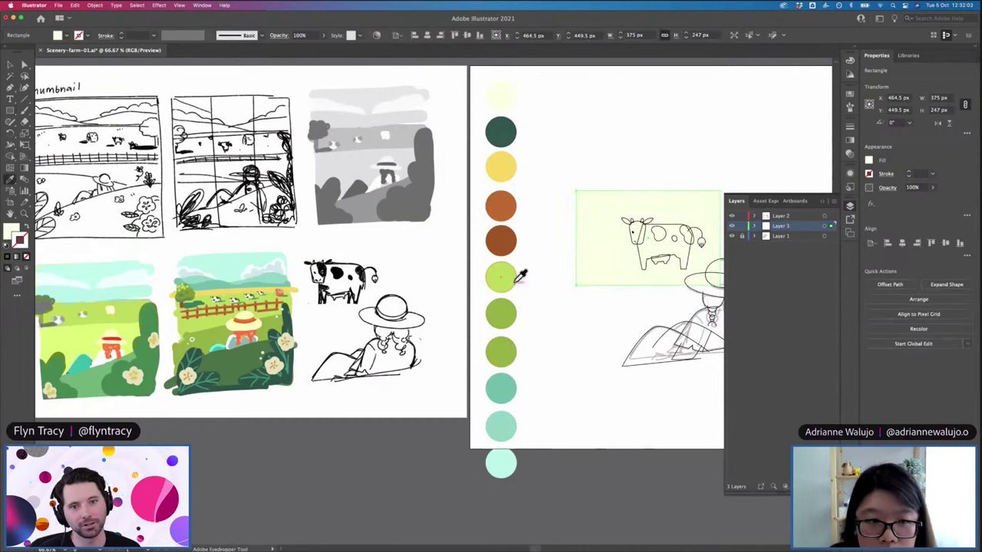
click(208, 296)
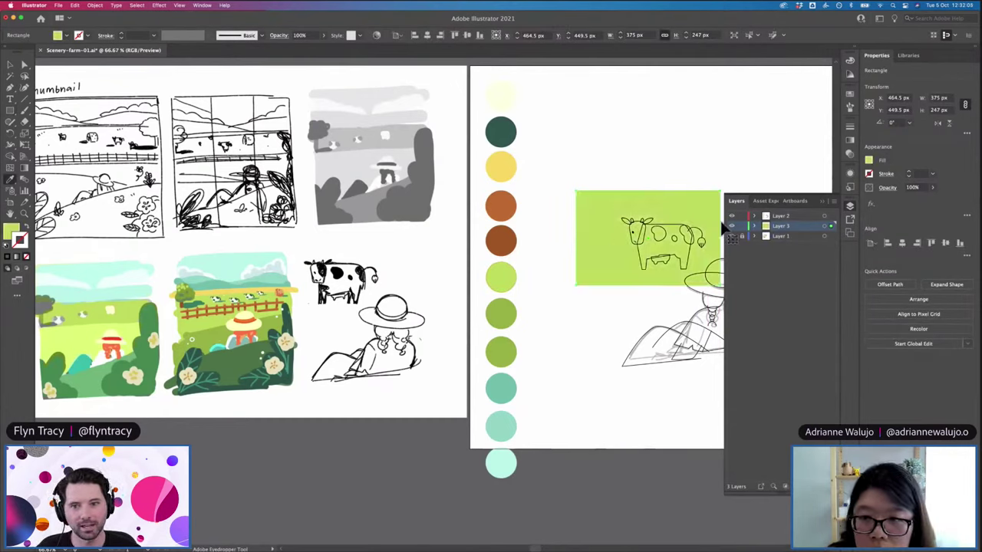
click(742, 226)
click(767, 218)
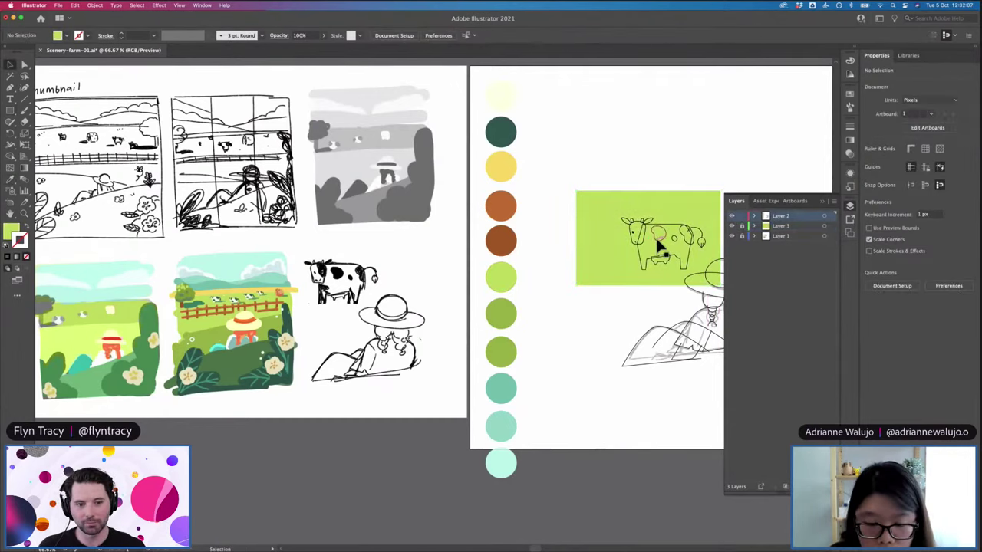
Fill the cow's head and body with the pale cream from the first palette swatch
scroll(647, 241, right, 1)
key(i)
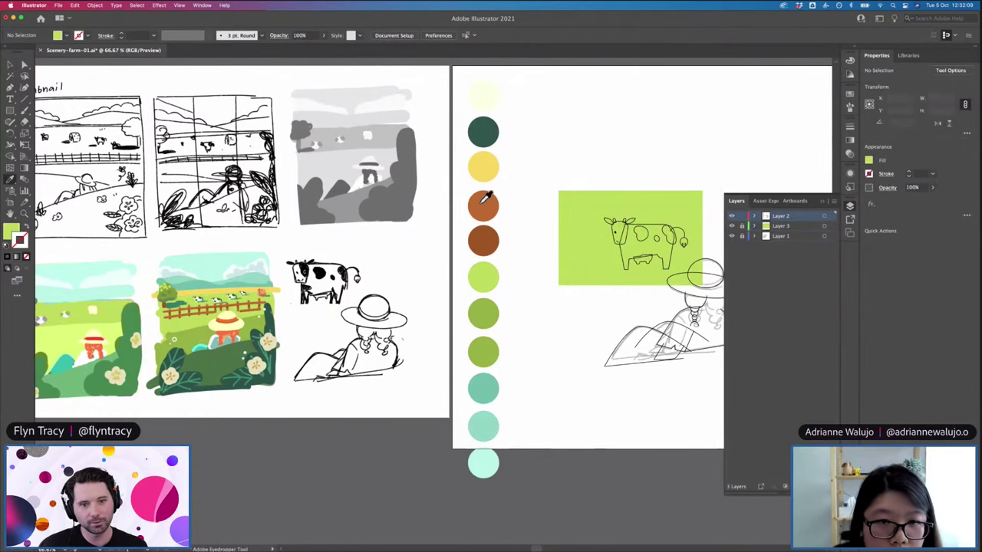
click(481, 94)
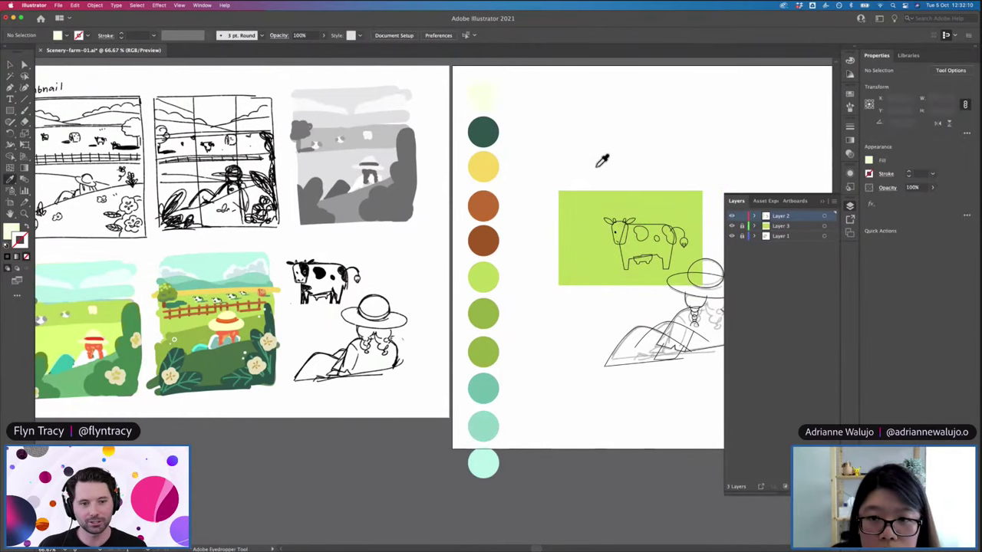
click(618, 225)
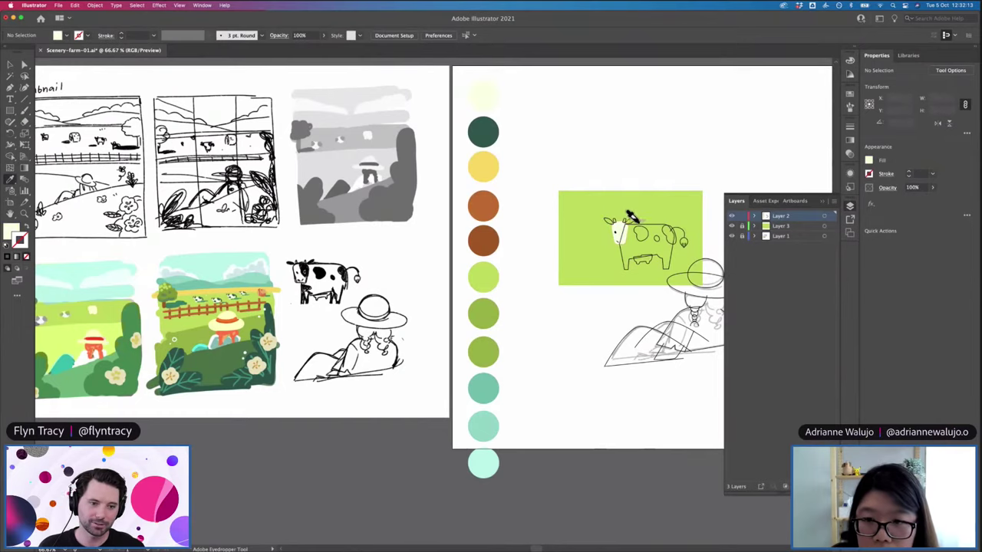
click(672, 224)
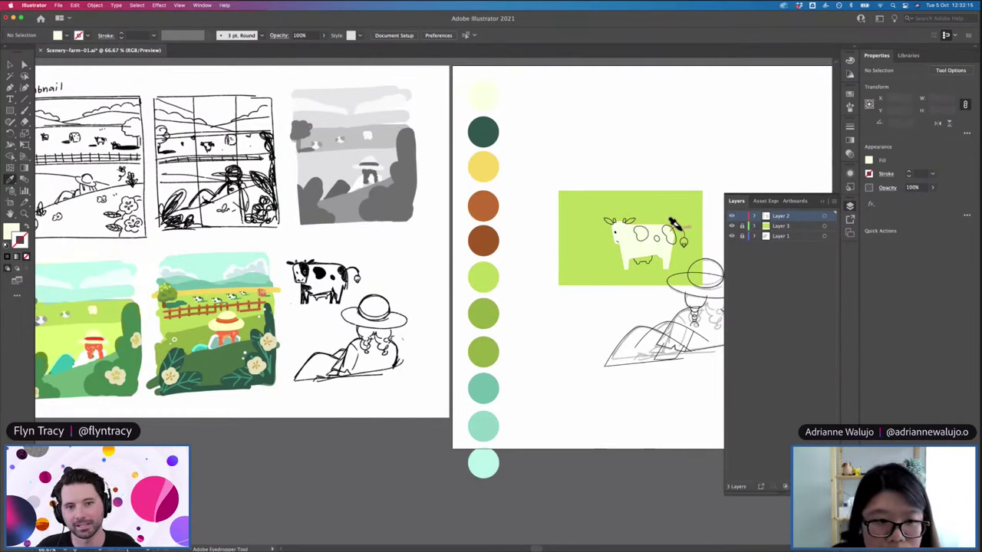
Fill the cow's body patches and ears with the dark green from the second palette swatch
click(486, 132)
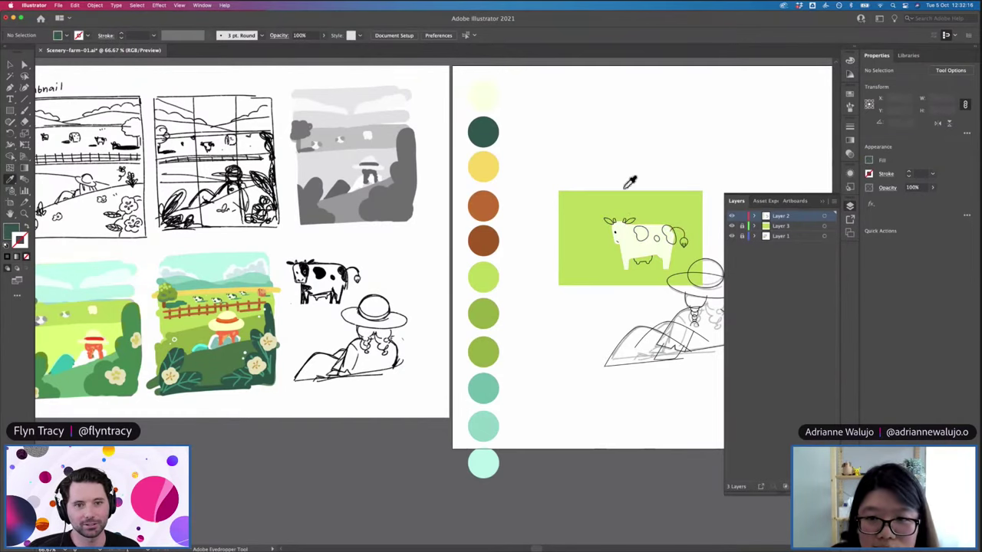
click(641, 233)
click(666, 234)
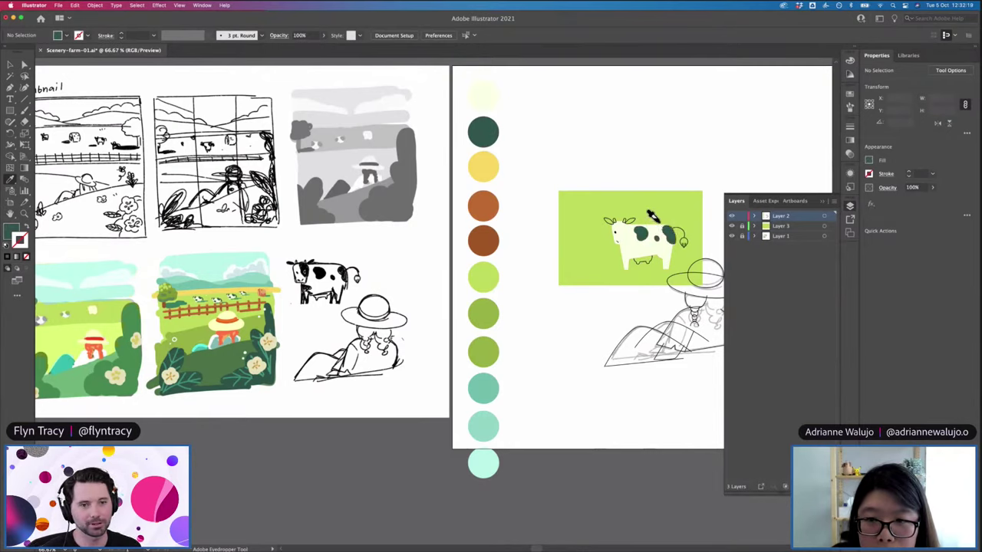
click(605, 216)
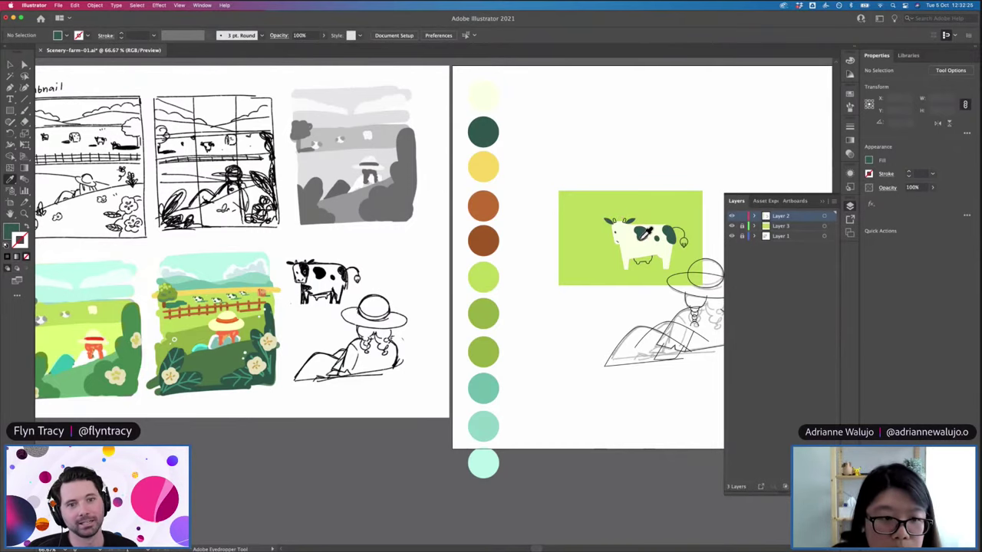
click(617, 229)
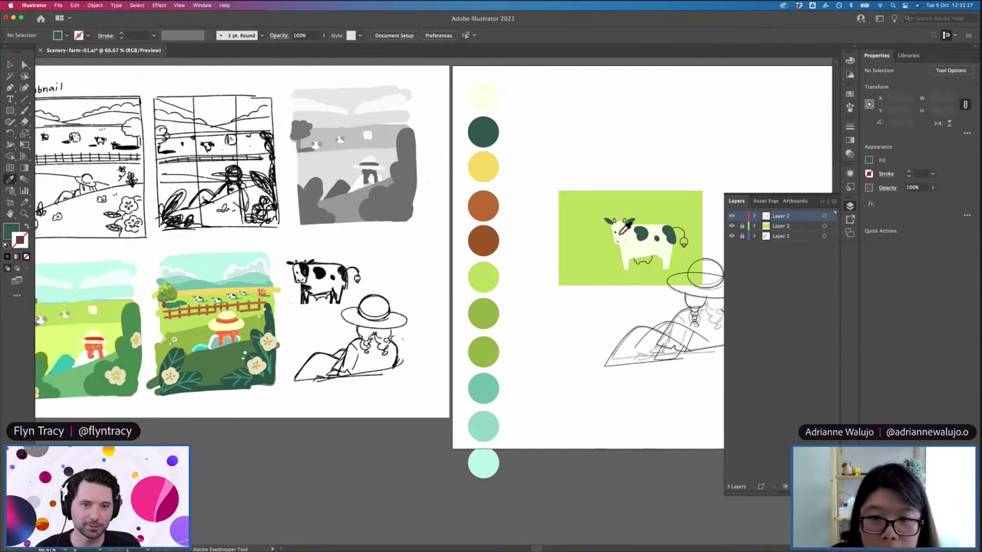
Fill the cow's udder with peach color f7b889 and remove its stroke
key(v)
click(650, 257)
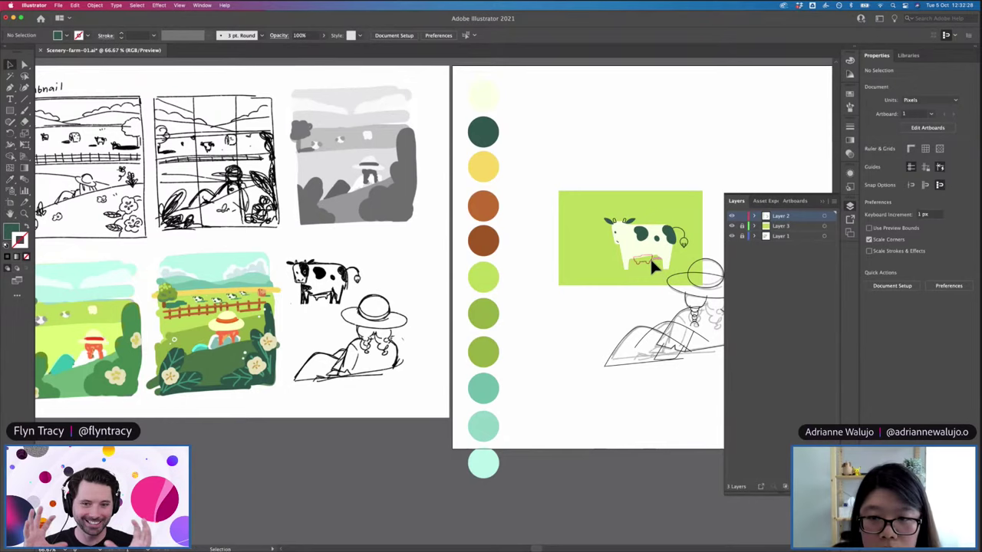
click(29, 227)
double_click(12, 231)
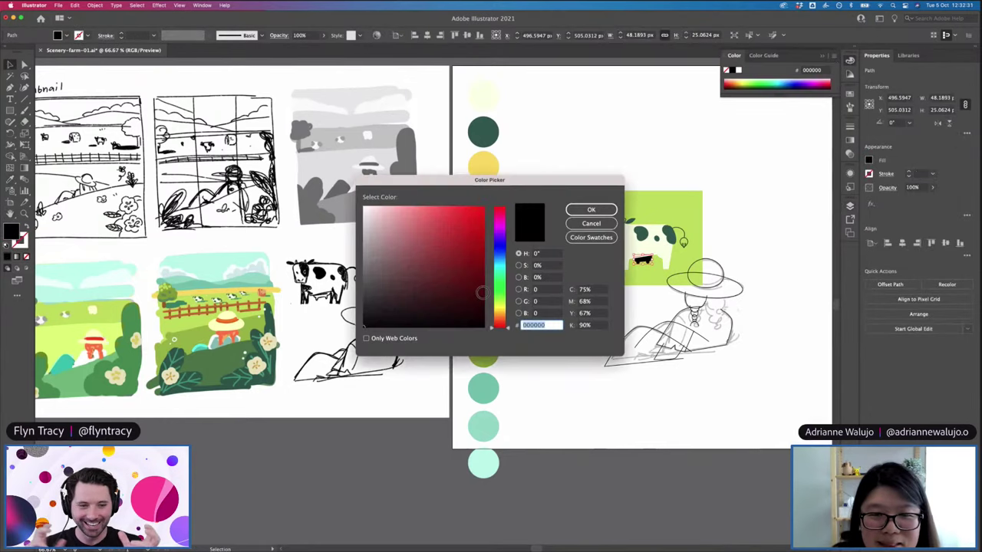
click(499, 317)
drag(444, 225, 432, 211)
drag(499, 317, 498, 320)
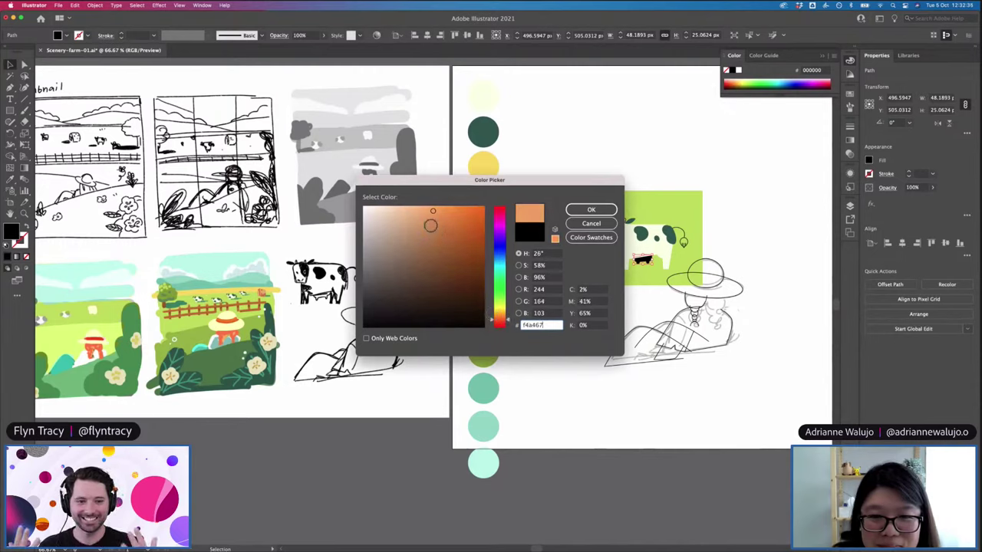
click(590, 209)
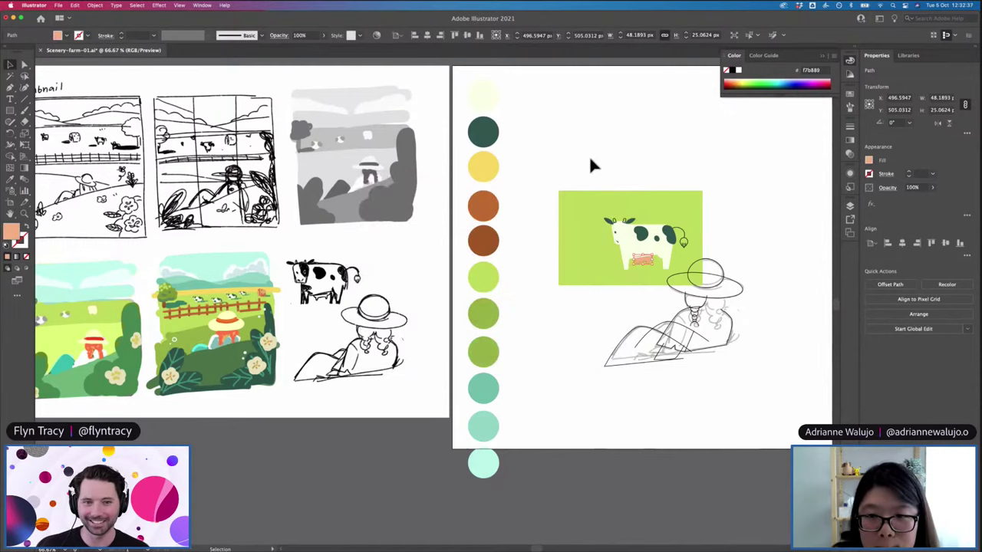
click(589, 156)
click(648, 262)
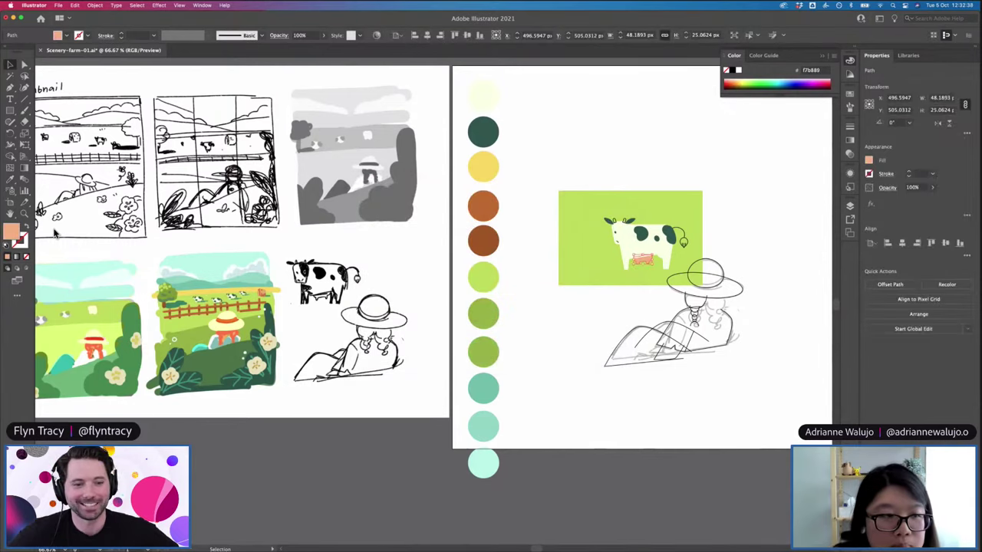
scroll(369, 243, right, 5)
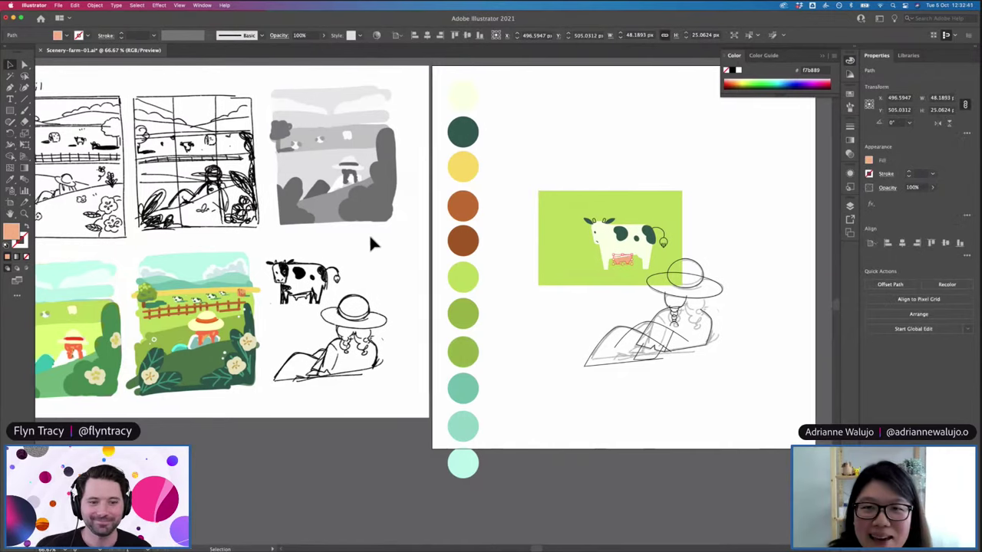
key(super+equal)
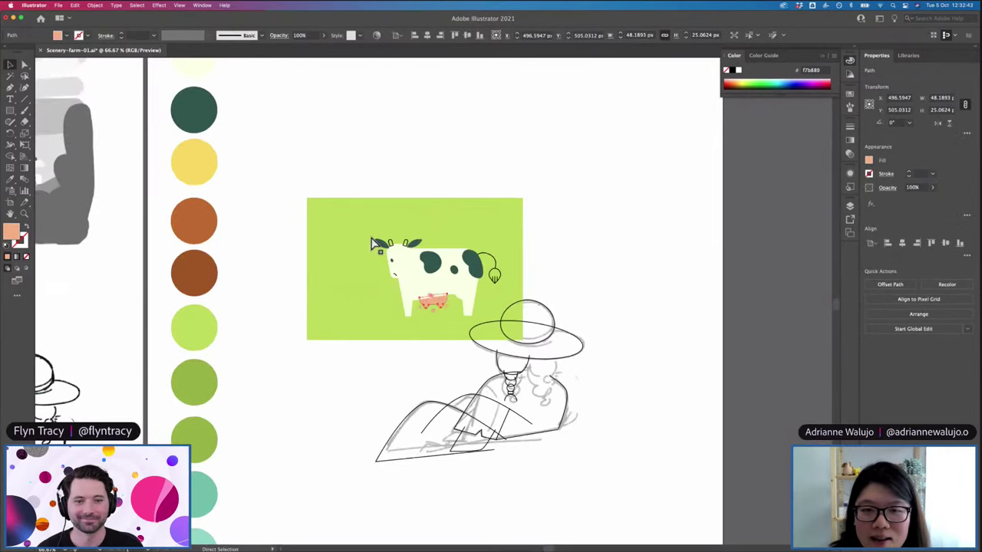
Change the cow's udder fill to the deeper orange #e2935d
key(super+equal)
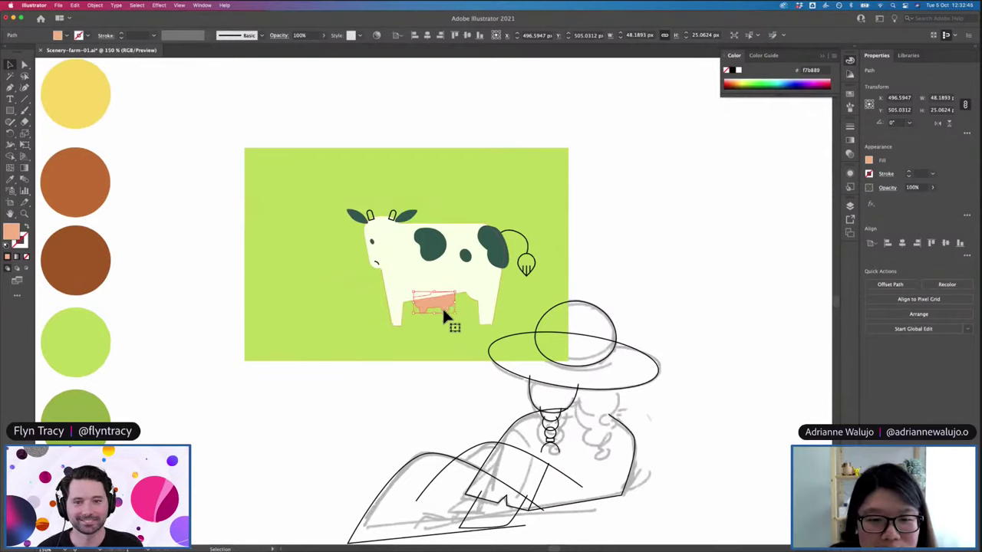
double_click(12, 231)
drag(422, 215, 434, 219)
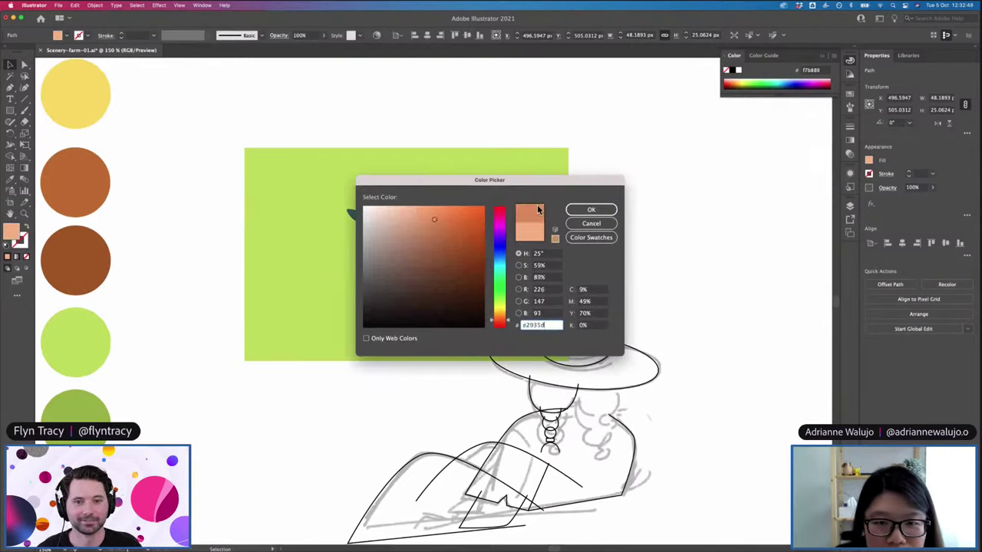
click(590, 210)
click(658, 236)
Select the cow's head shape and switch to Draw Inside mode so new artwork is clipped to it
scroll(660, 237, left, 5)
scroll(659, 238, left, 4)
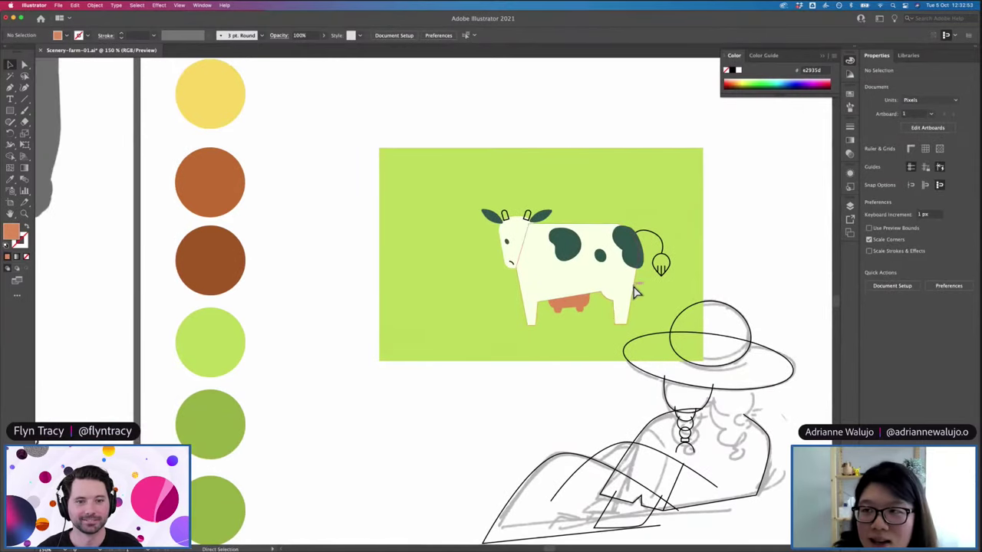
key(super+minus)
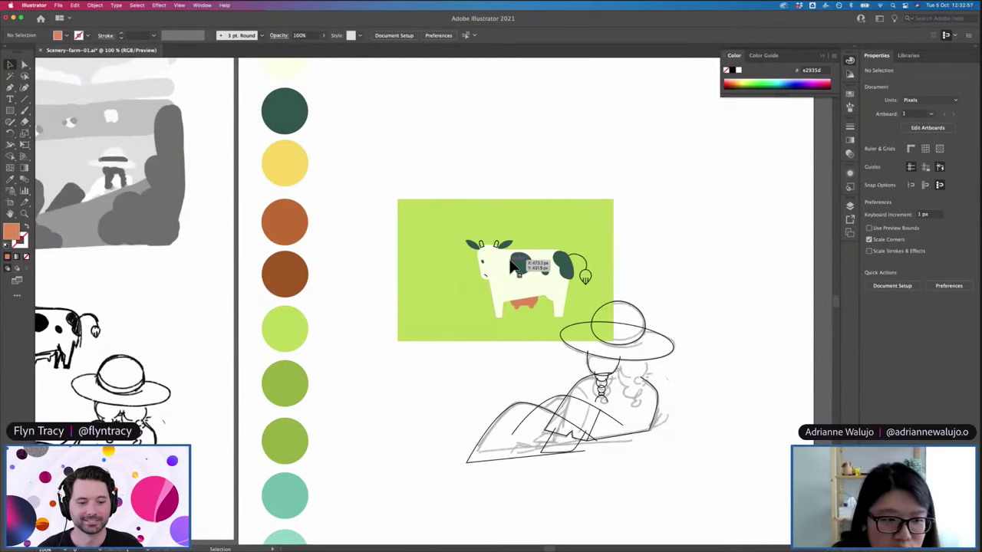
click(488, 252)
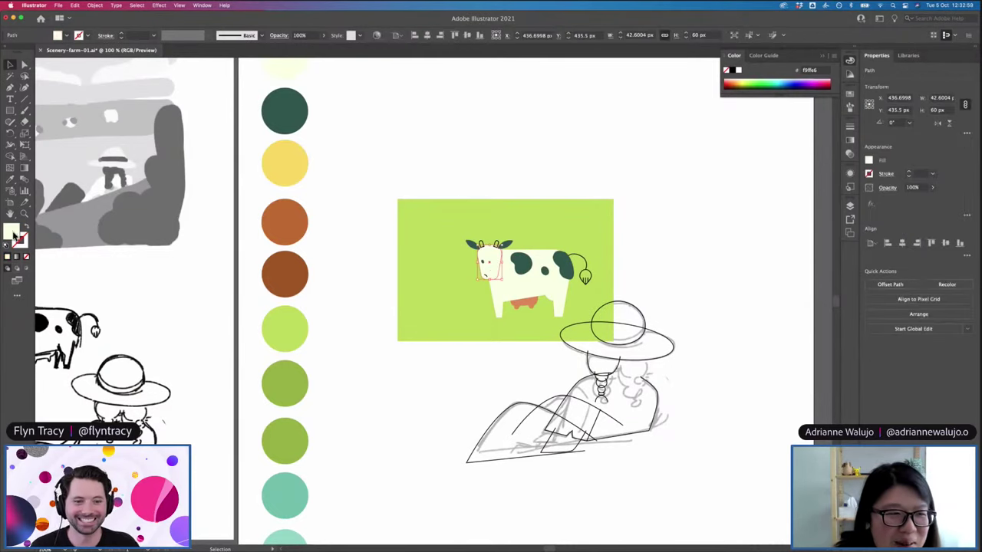
click(447, 276)
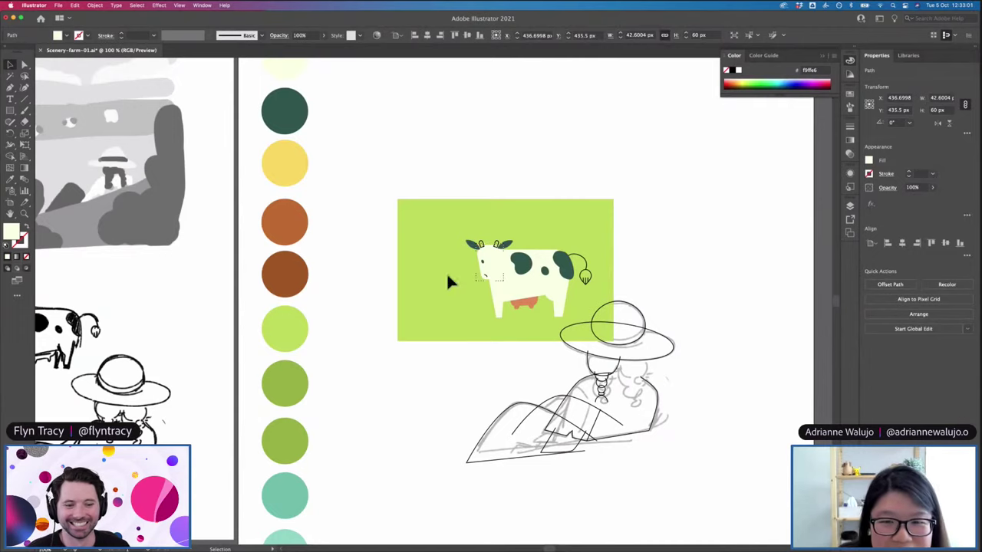
click(446, 272)
key(super+equal)
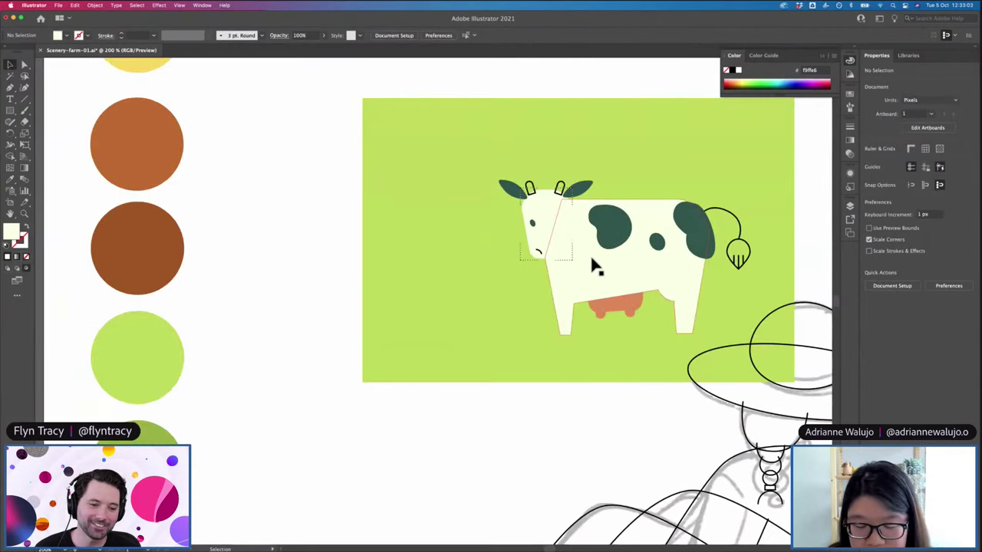
Draw a curved patch inside the head's right side with the Pen tool and fill it with the body spots' dark green
key(p)
click(545, 183)
drag(555, 230, 579, 241)
click(578, 241)
click(574, 173)
key(i)
click(602, 210)
key(v)
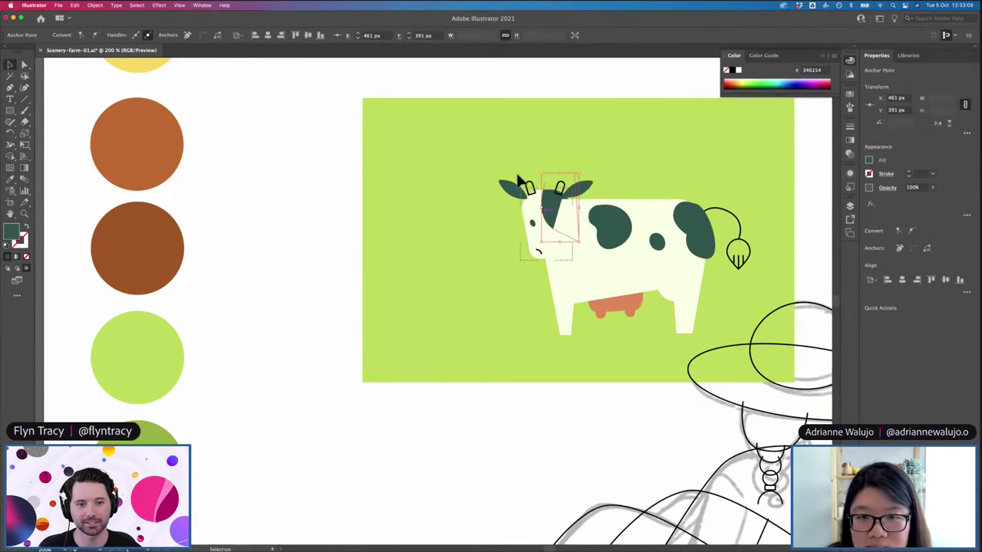
click(517, 180)
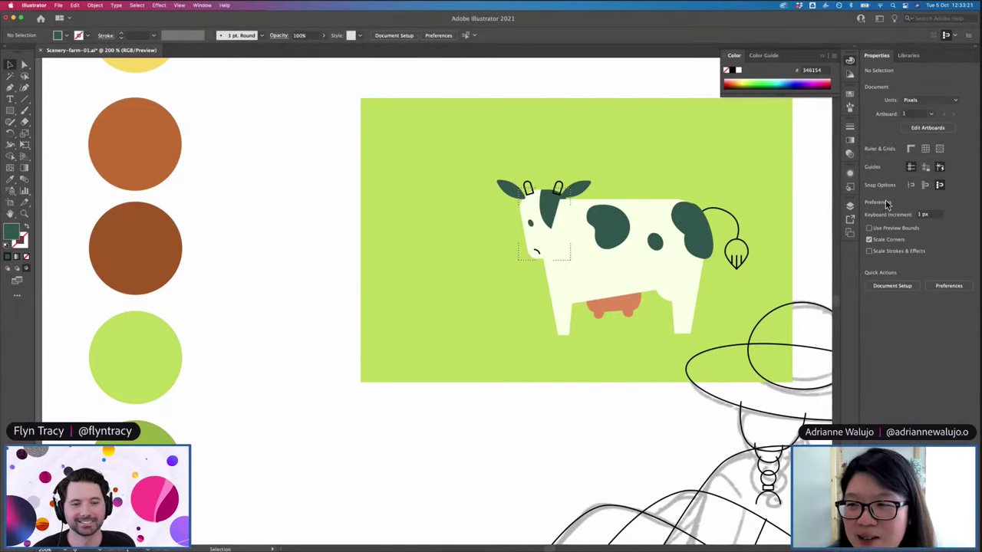
Show the layers and reshape the green head patch so it covers more of the head's right side
click(849, 207)
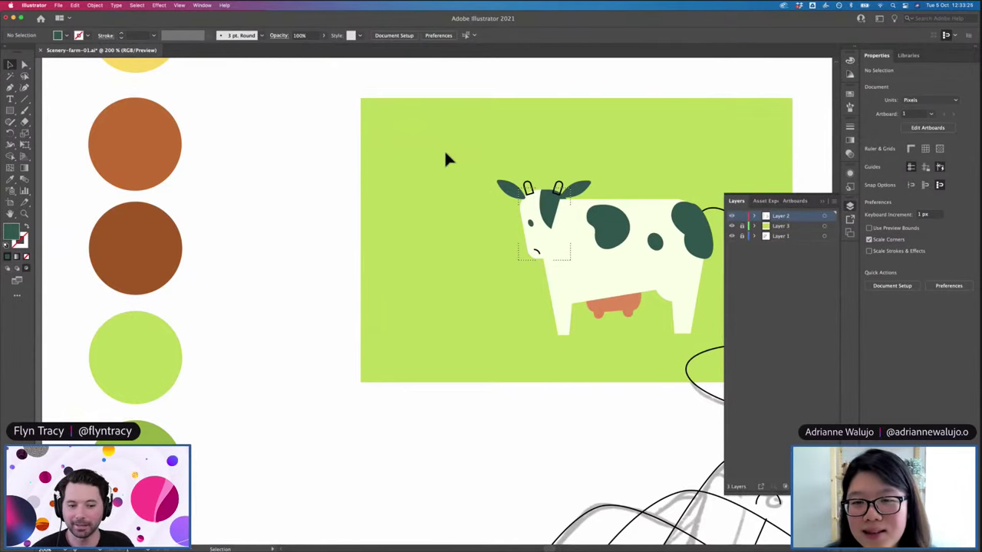
drag(559, 254, 561, 256)
shift+click(573, 240)
click(593, 127)
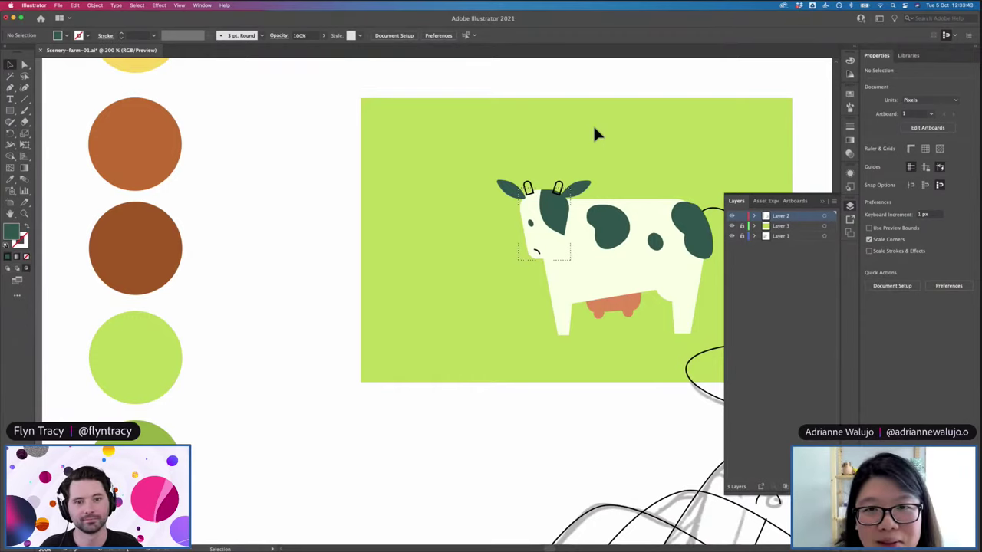
key(super+minus)
key(super+minus)
key(super+equal)
key(super+equal)
scroll(561, 146, right, 5)
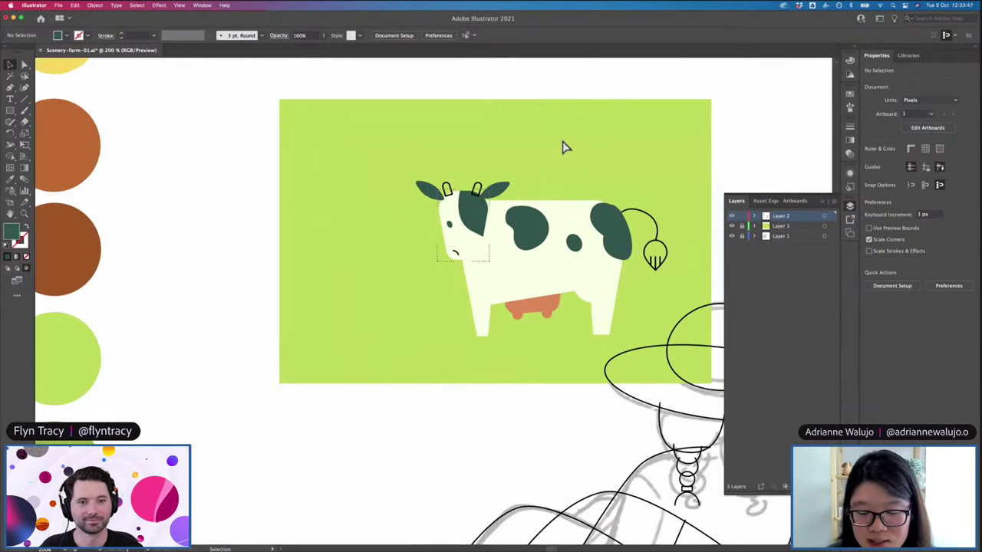
Fill both of the cow's horns with the lighter rust-brown palette circle's colour, removing their black outlines
key(super+equal)
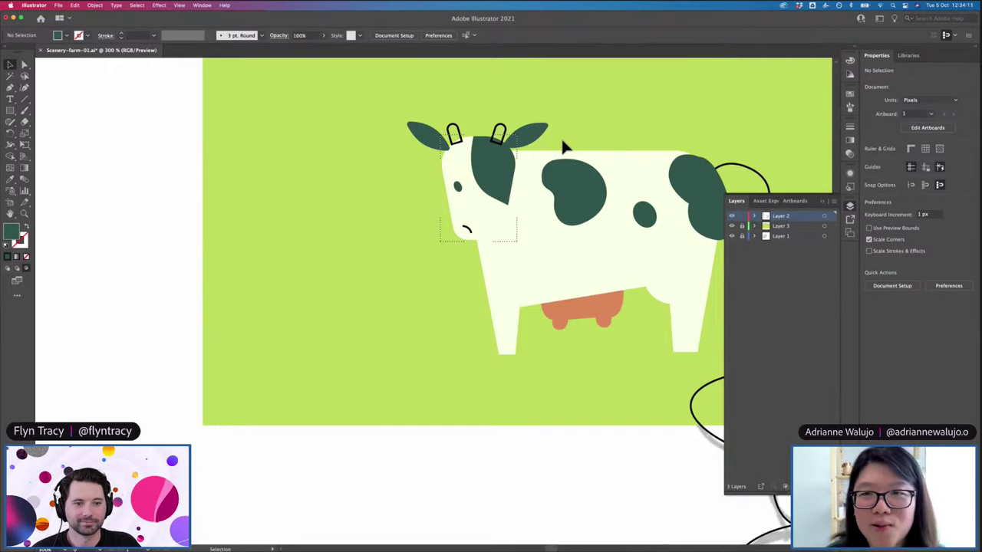
click(458, 130)
shift+click(504, 132)
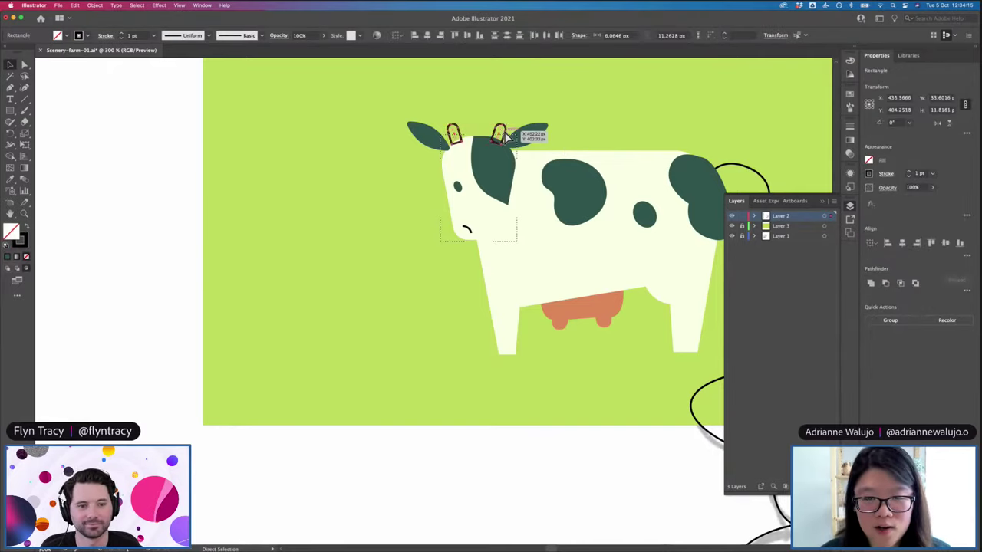
key(super+minus)
key(super+minus)
key(super+minus)
key(super+minus)
key(super+plus)
key(i)
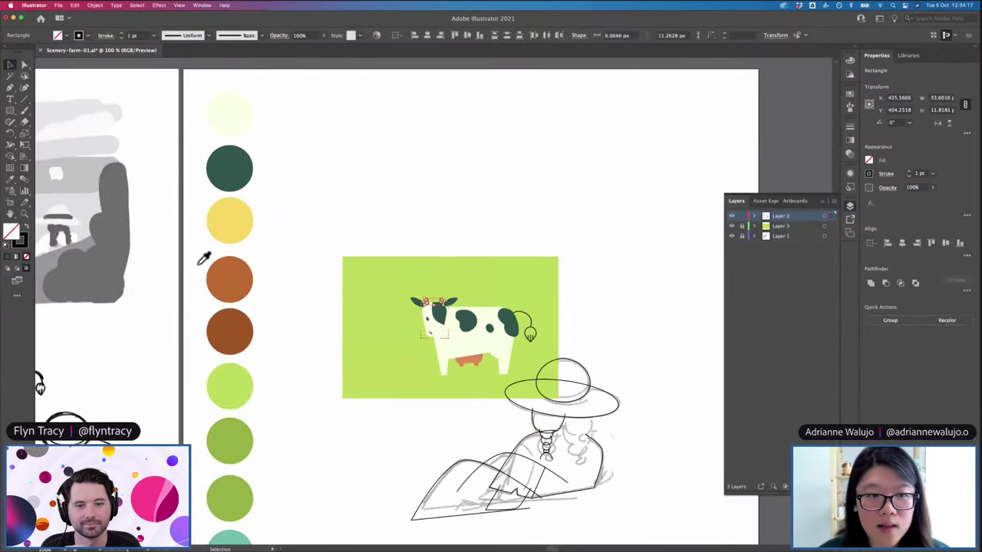
click(250, 270)
key(v)
click(408, 208)
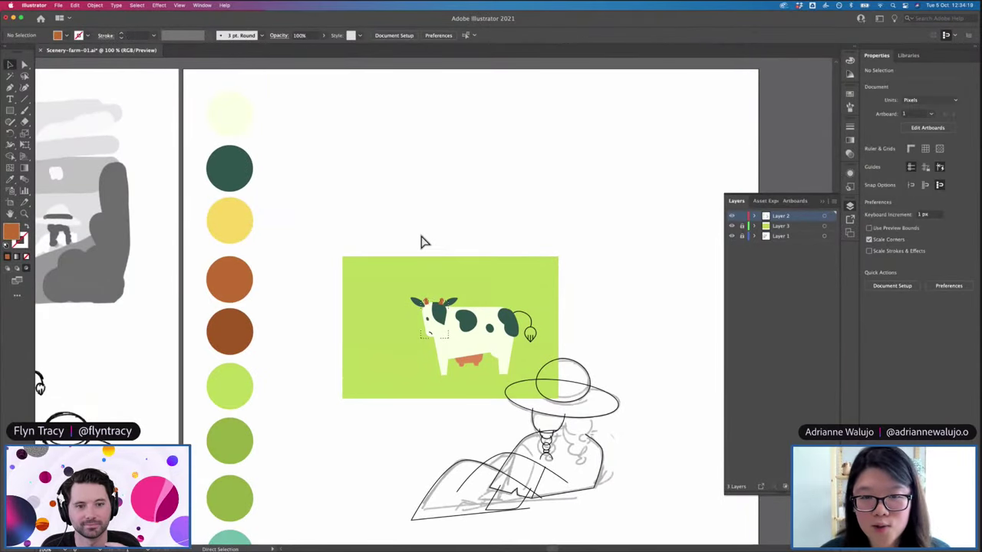
key(super+plus)
key(super+plus)
key(super+plus)
key(v)
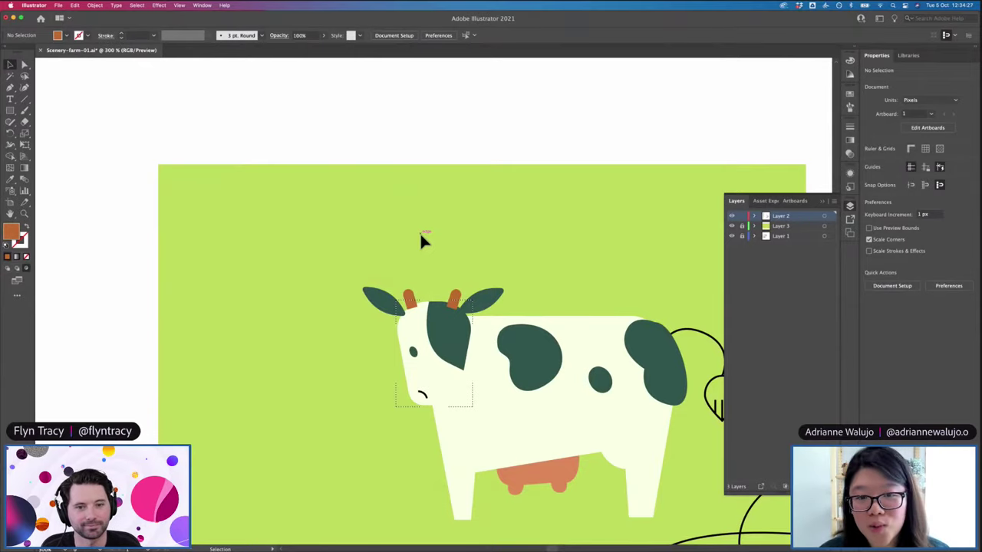
key(super+equal)
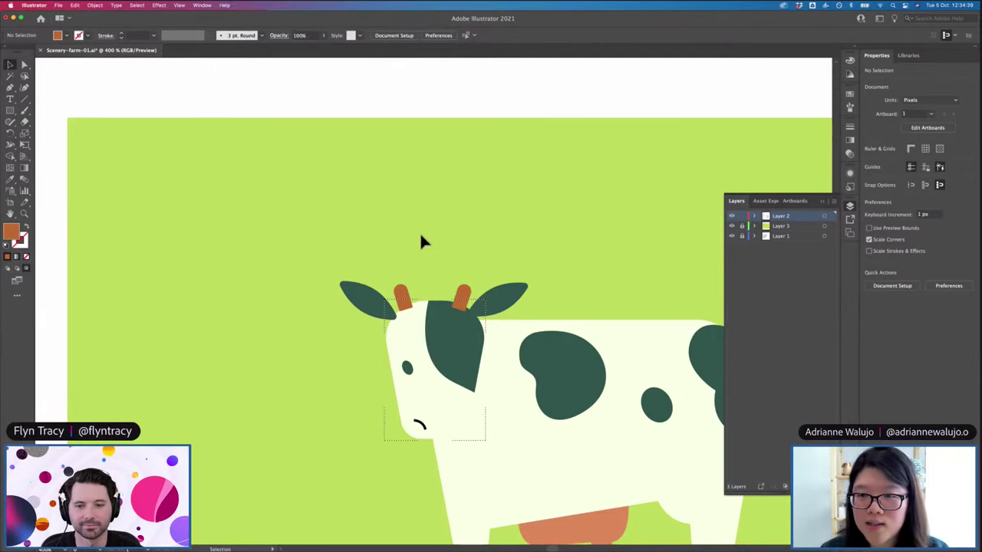
click(371, 300)
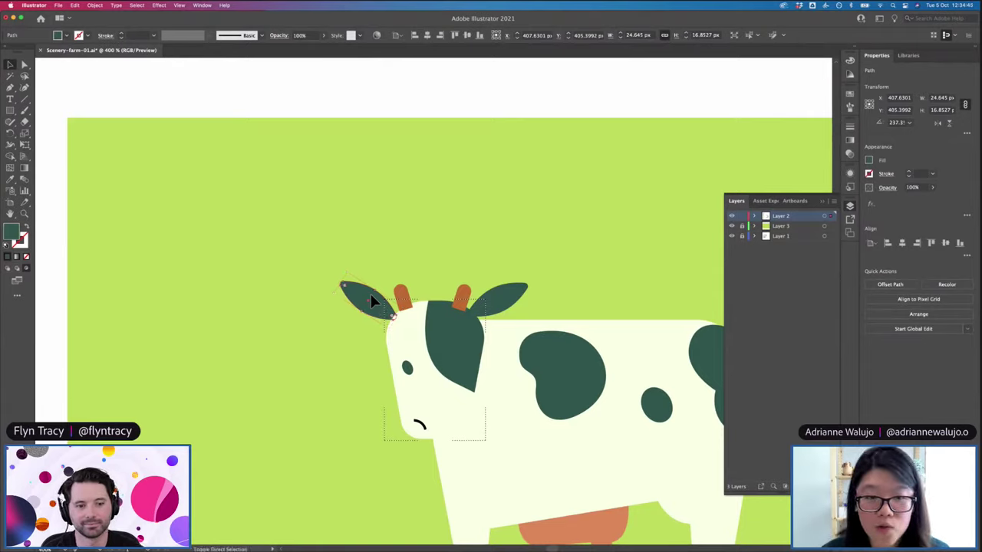
click(513, 267)
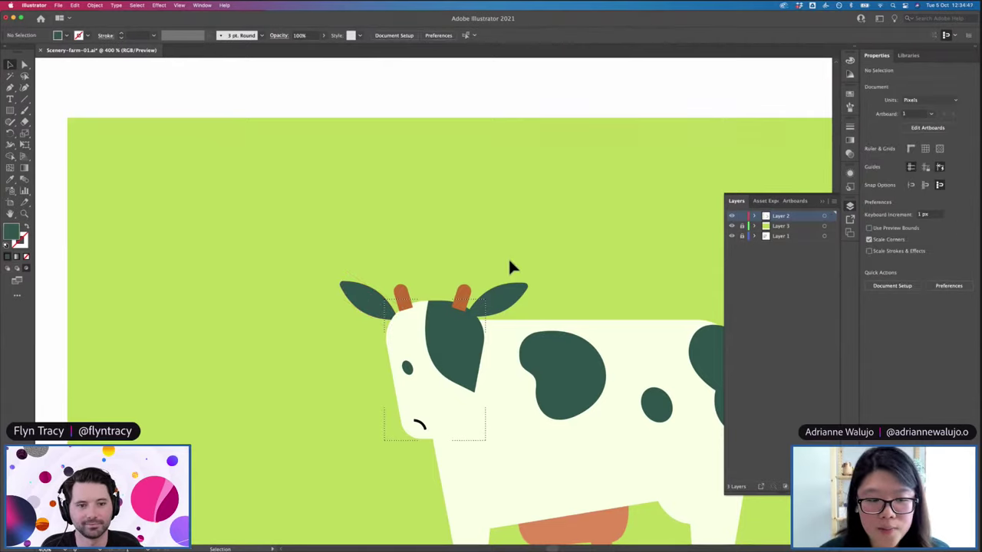
key(super+minus)
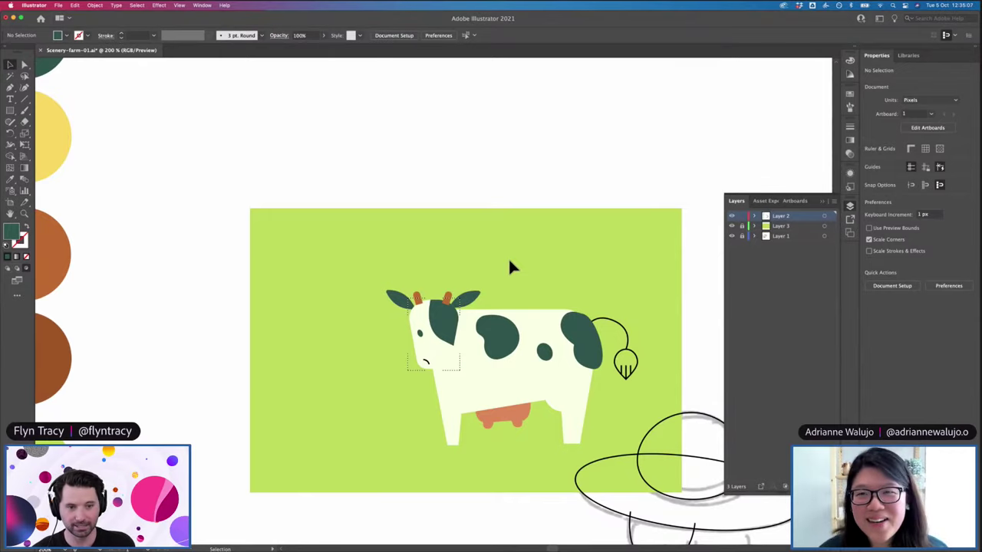
key(super+equal)
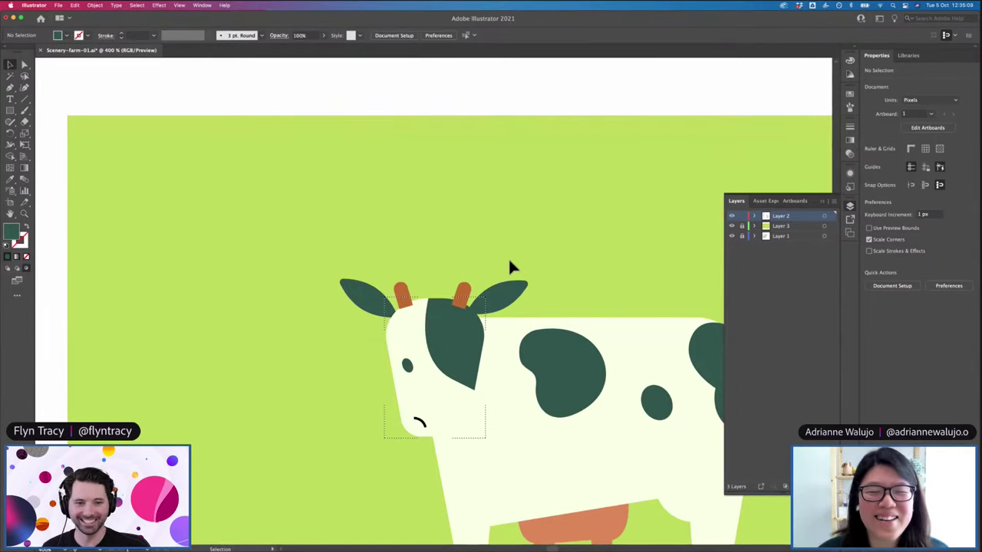
Sample the head patch's dark green onto the small nostril curve and make it the stroke colour with no fill
scroll(501, 244, down, 3)
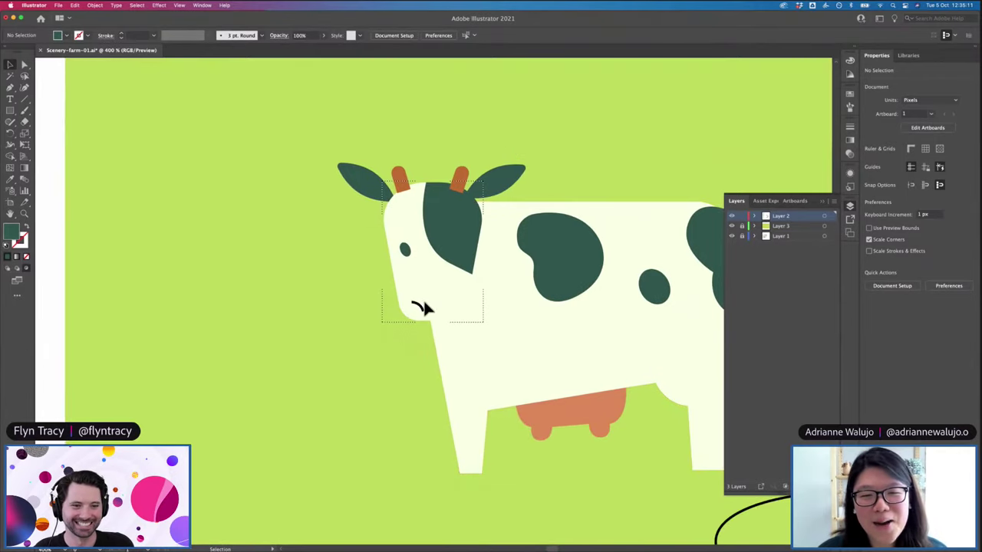
drag(424, 308, 417, 307)
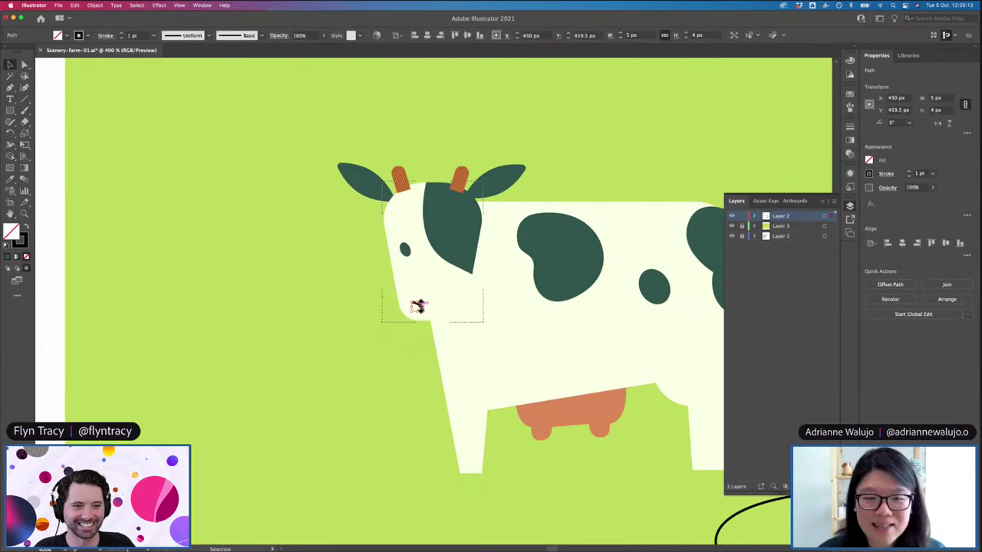
key(i)
click(462, 220)
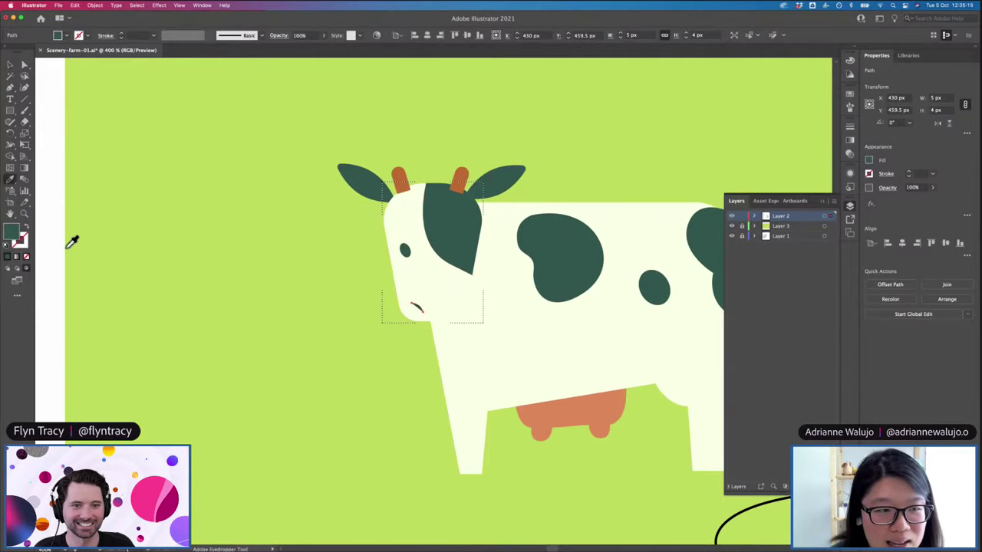
click(26, 230)
key(v)
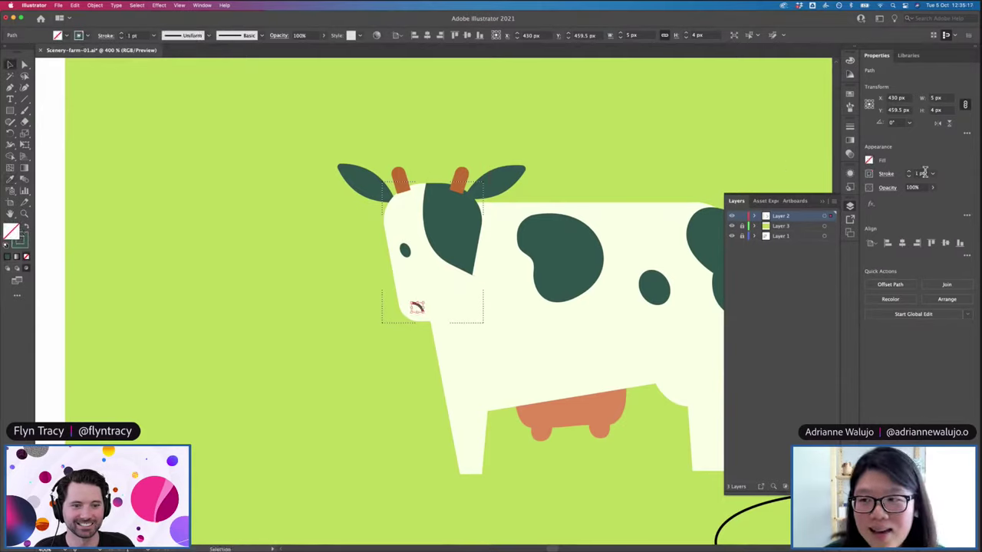
Set the nostril curve's stroke weight to 1.5 pt with rounded ends
click(908, 170)
click(885, 173)
click(834, 199)
click(484, 87)
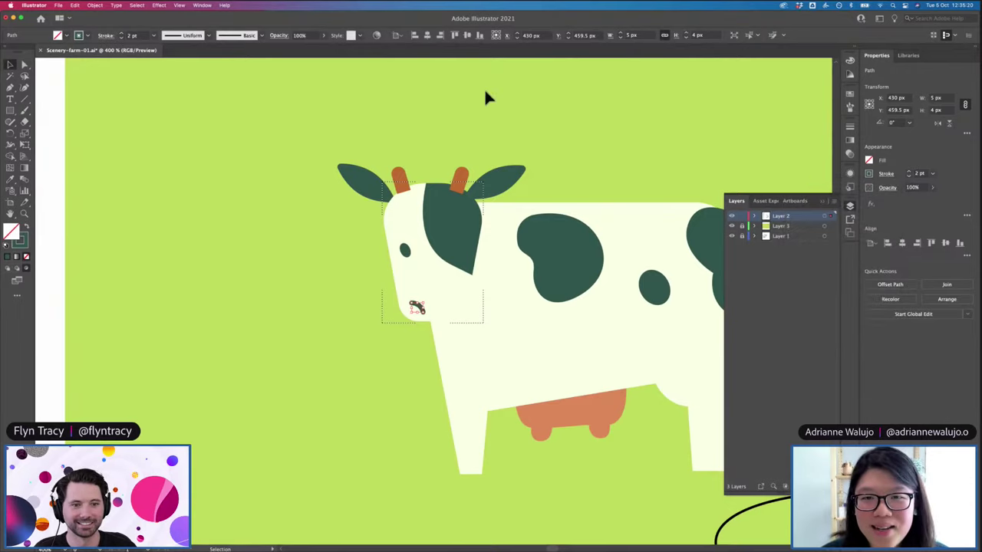
click(418, 308)
click(925, 173)
text(1.5)
key(Return)
click(661, 122)
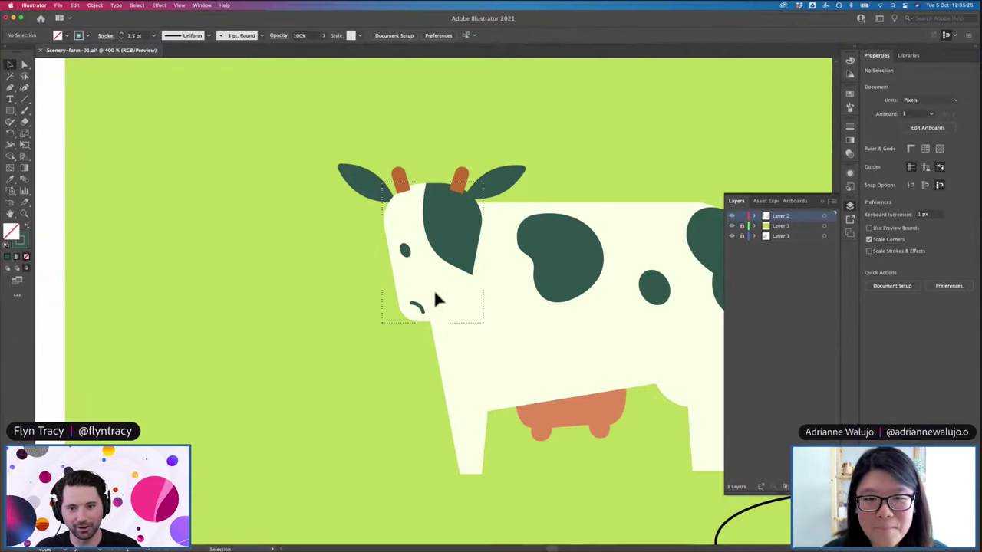
click(416, 307)
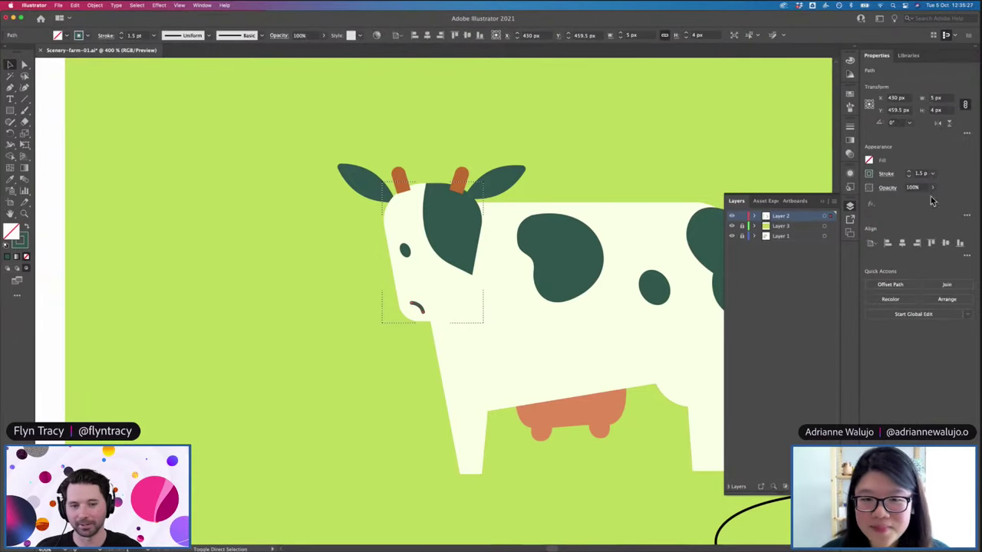
click(937, 125)
click(938, 125)
click(357, 297)
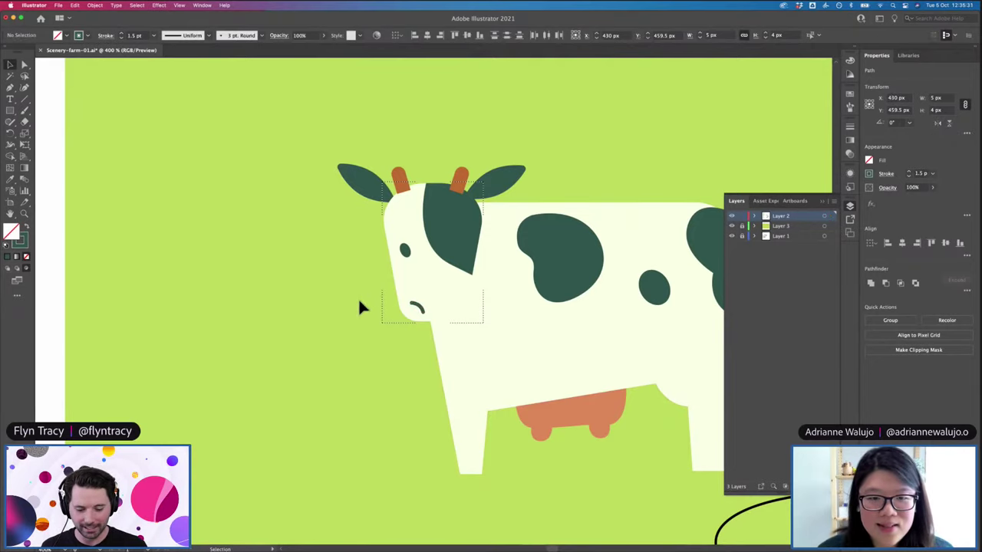
Duplicate the nostril curve to its right at the same height and flip the copy horizontally to form the second nostril
click(419, 306)
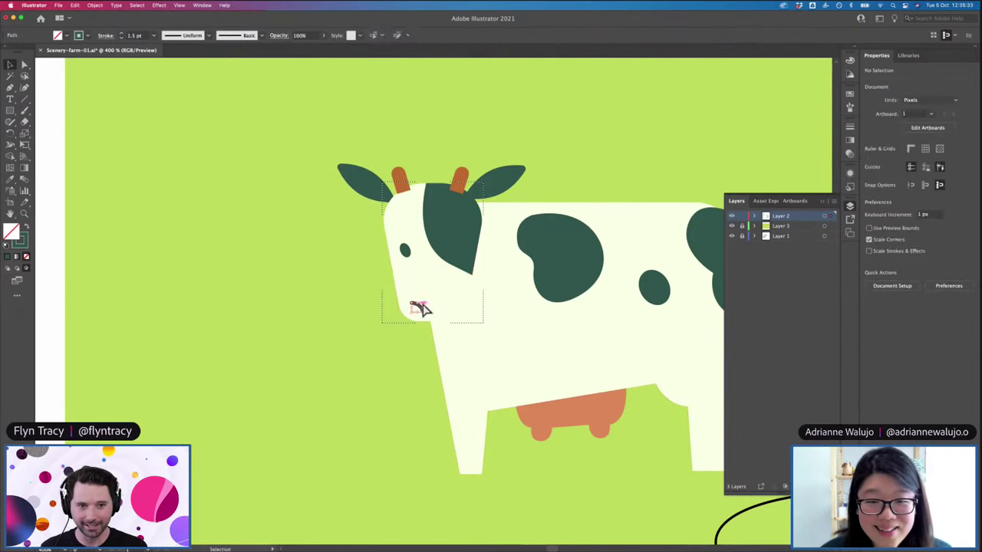
key(super+c)
key(super+v)
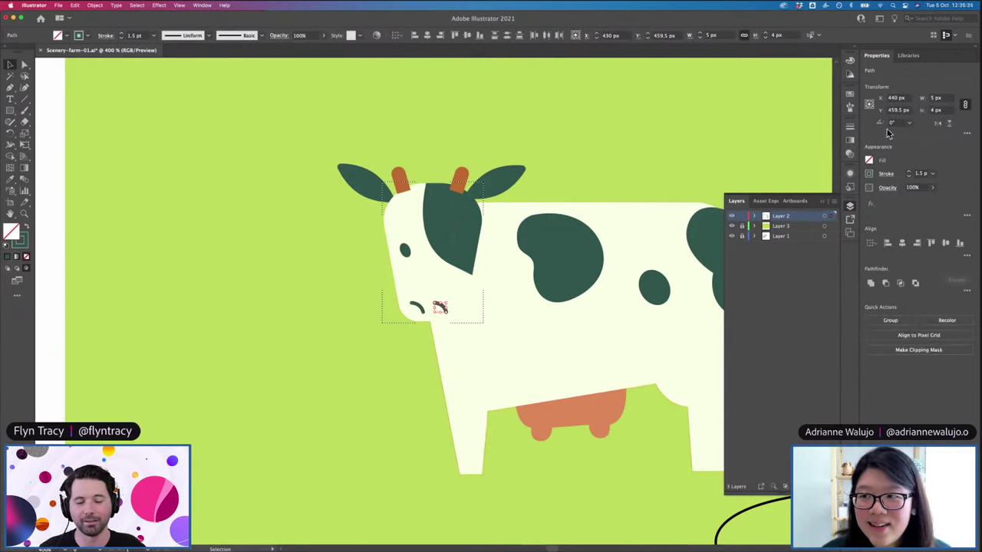
click(936, 125)
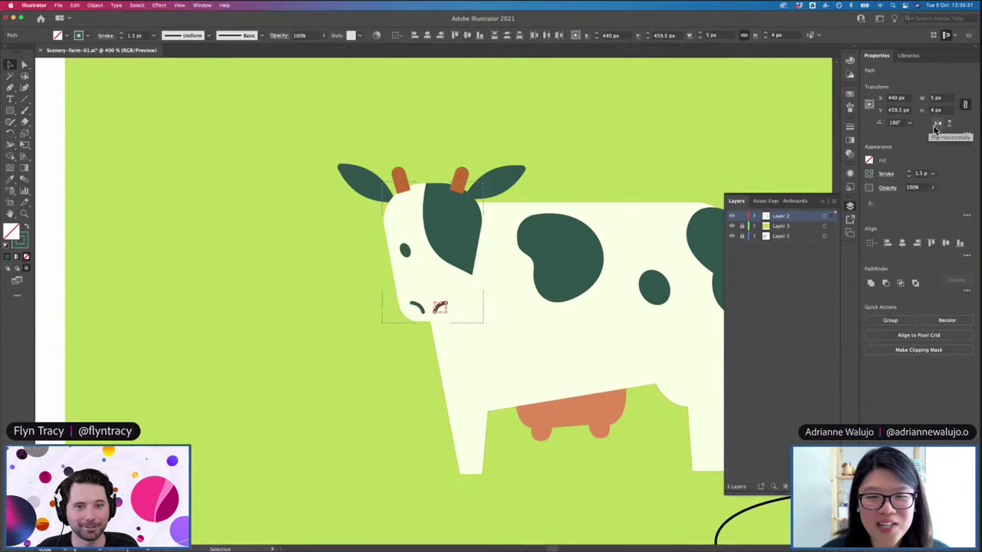
click(584, 100)
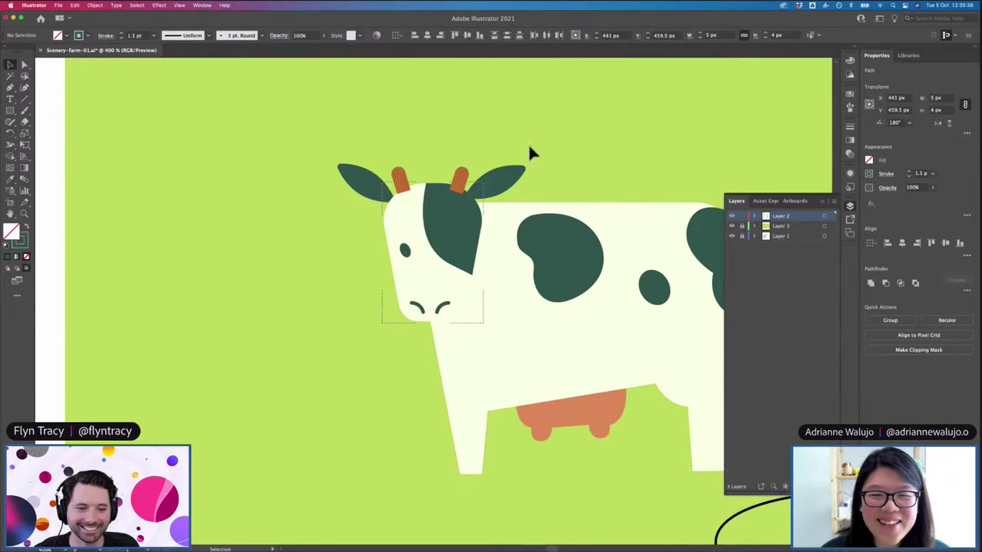
key(super+equal)
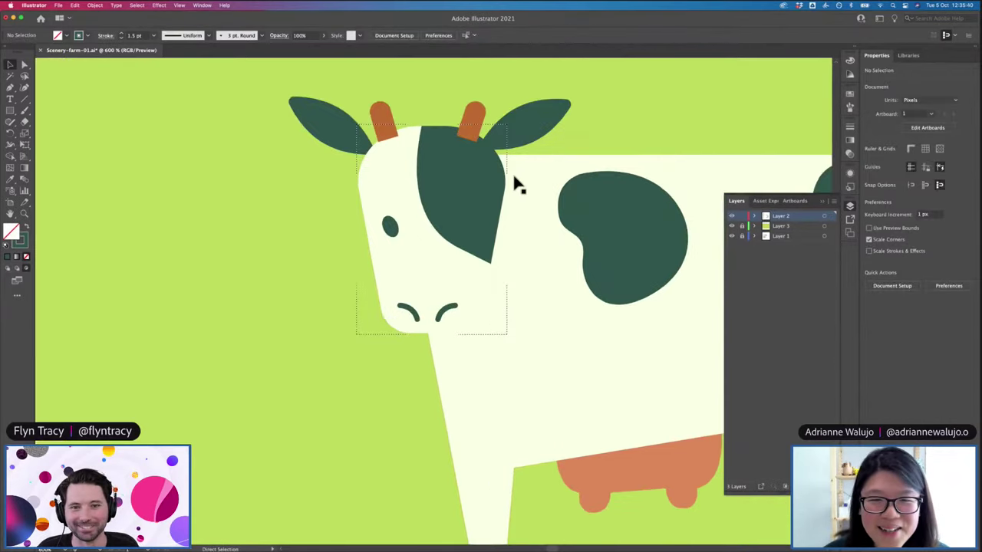
click(390, 230)
click(938, 124)
key(super+z)
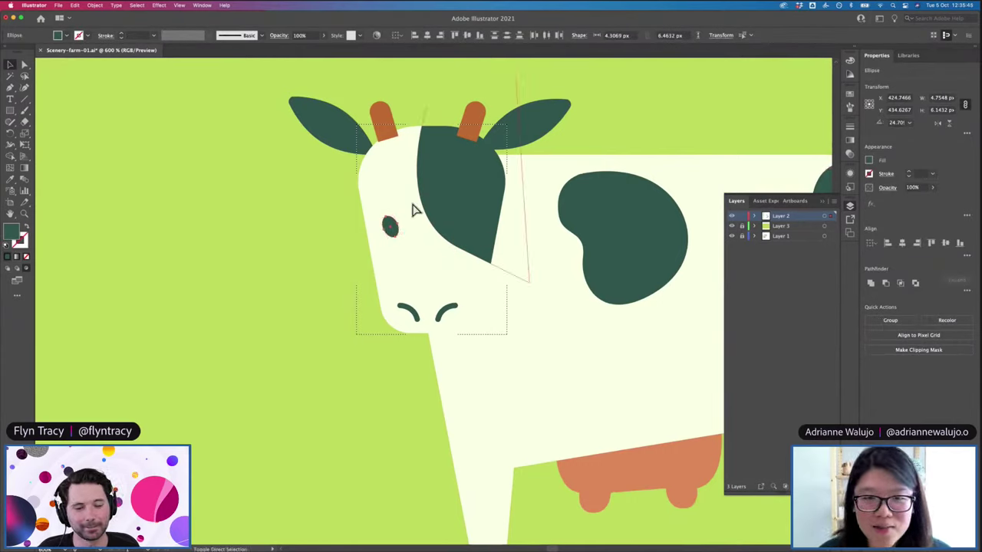
Duplicate the cow's eye to the right at the same height, onto the dark patch, and fill the copy with the body's cream colour
click(316, 222)
drag(390, 221, 446, 219)
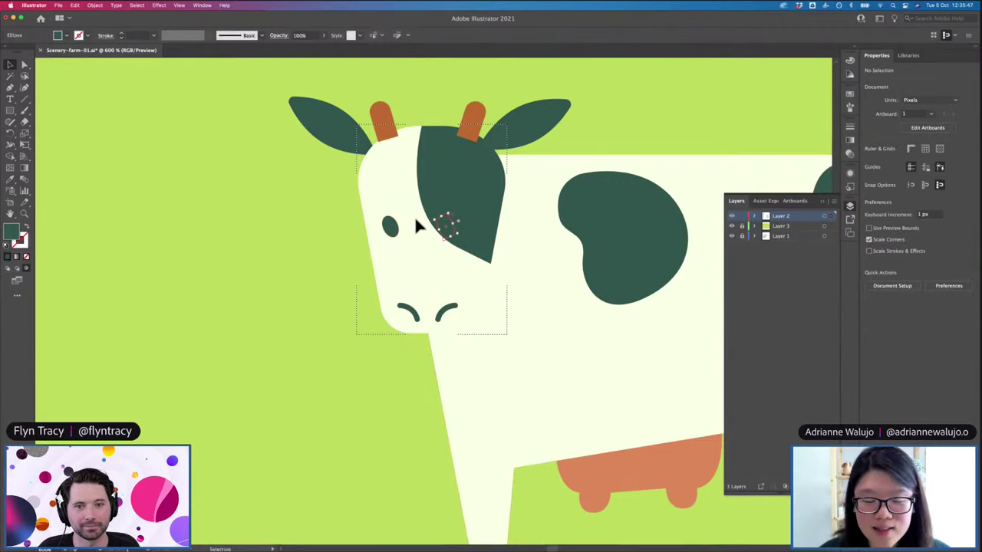
click(415, 222)
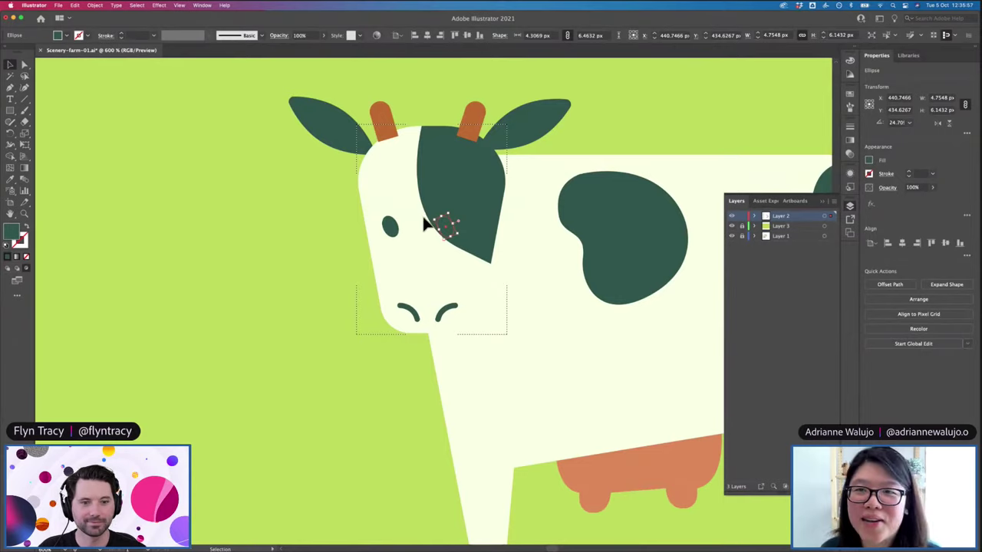
key(i)
click(535, 171)
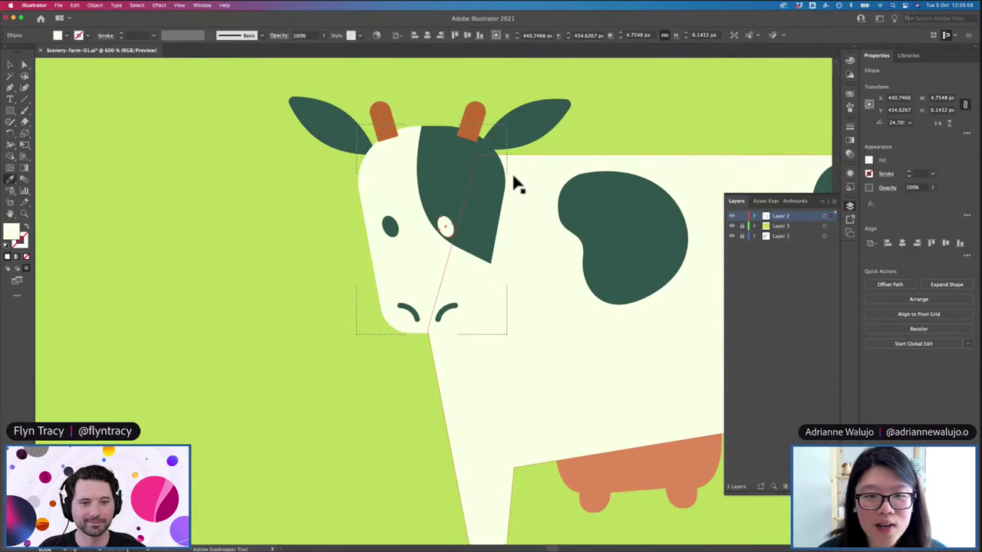
Flip the cream eye horizontally and move it about 5 px right so it sits fully inside the dark head patch
key(v)
click(937, 125)
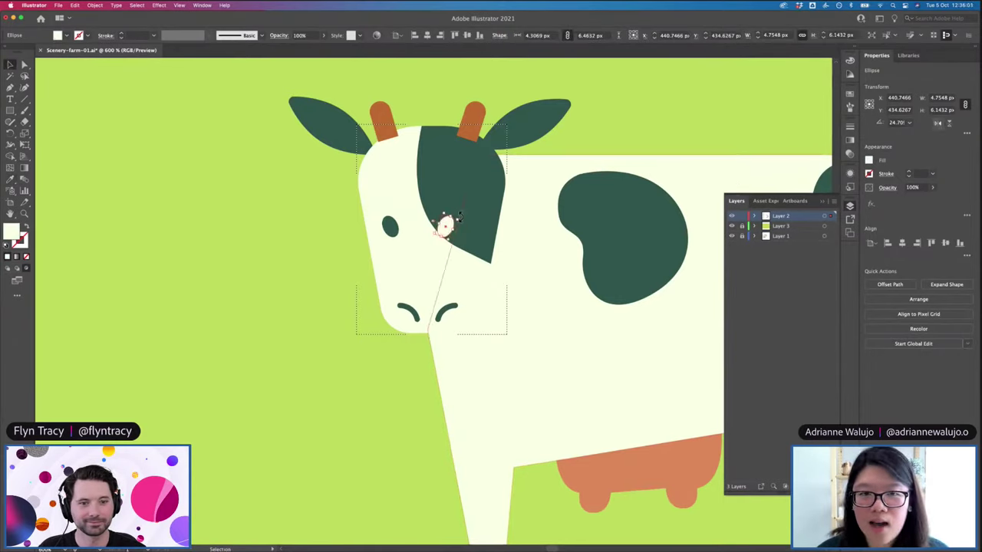
drag(445, 223, 464, 228)
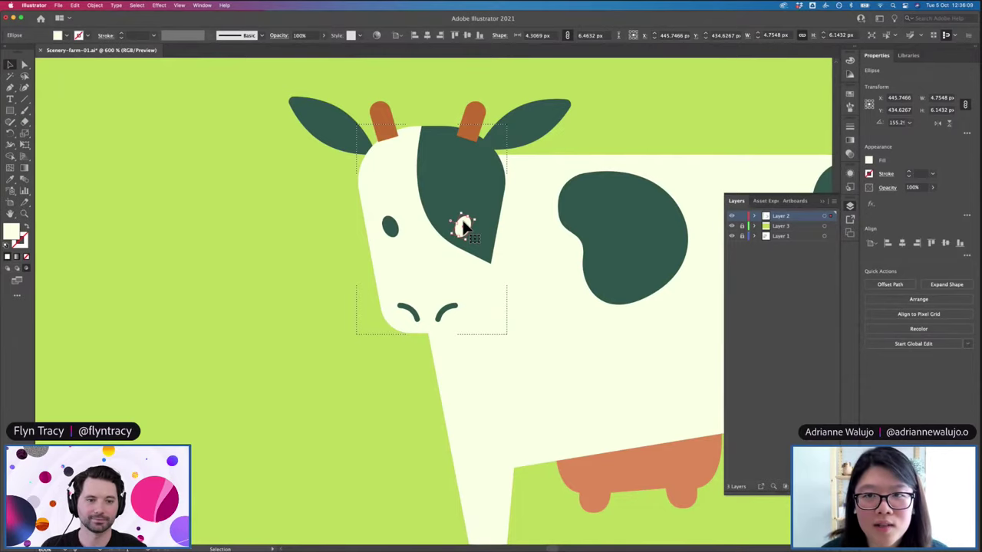
click(352, 257)
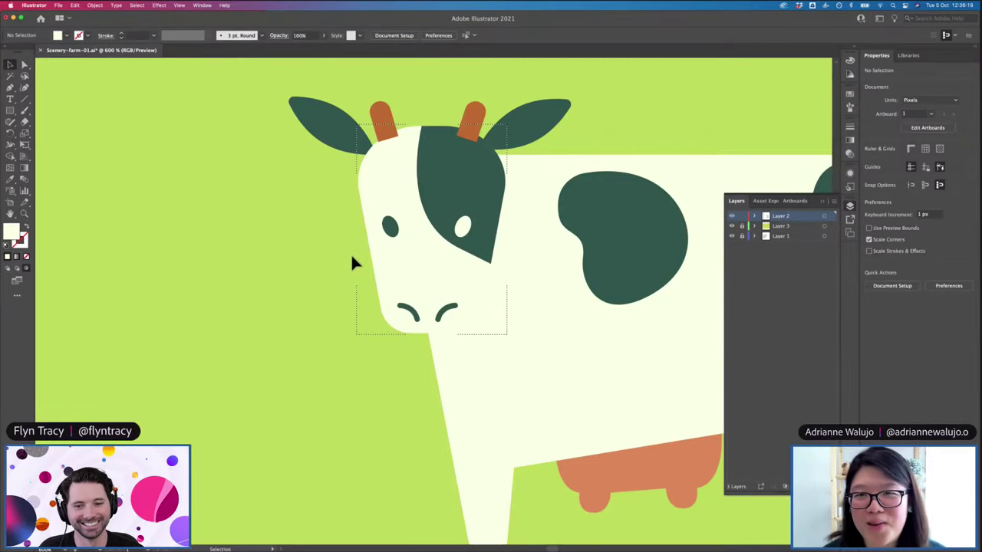
key(super+minus)
key(super+minus)
key(super+equal)
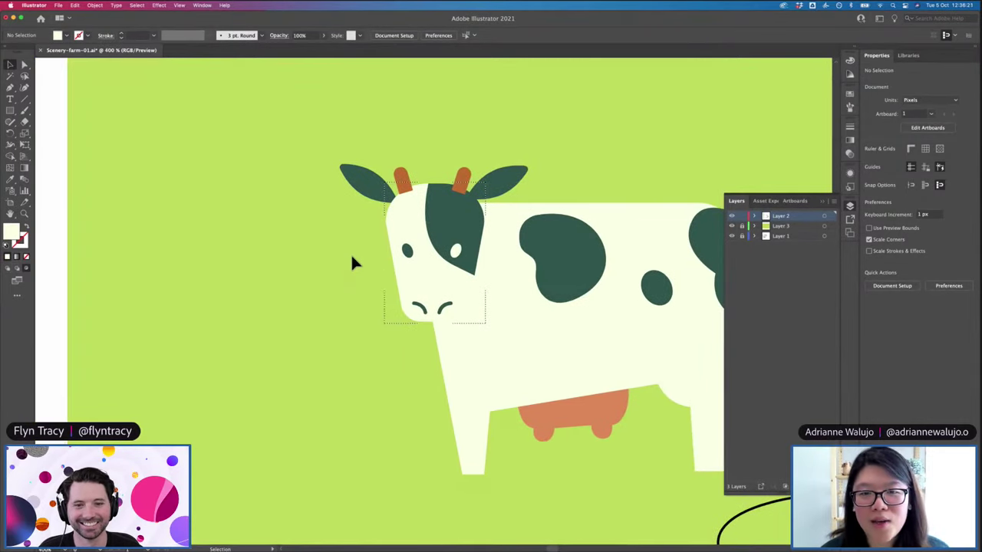
scroll(552, 285, right, 3)
click(479, 336)
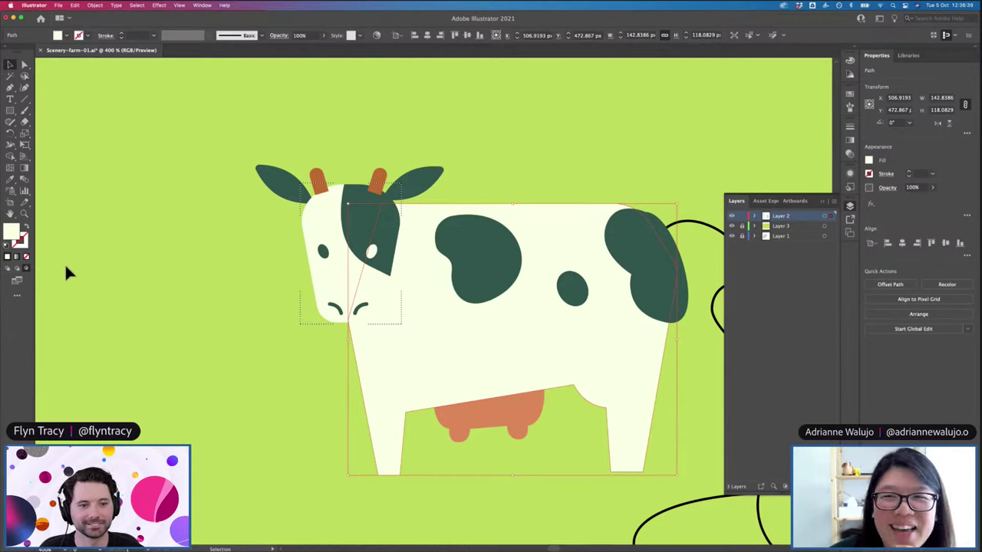
key(super+minus)
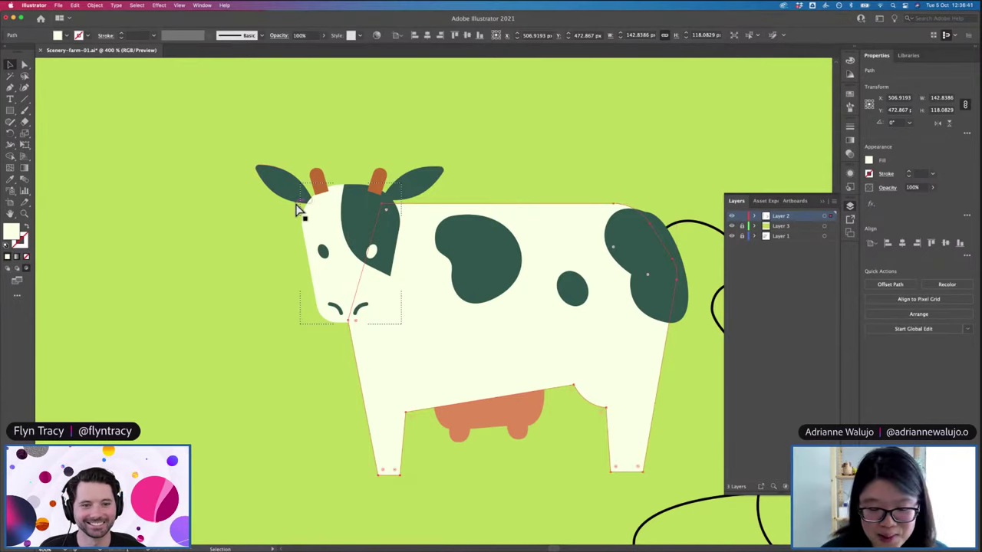
key(super+minus)
key(v)
click(336, 212)
click(336, 221)
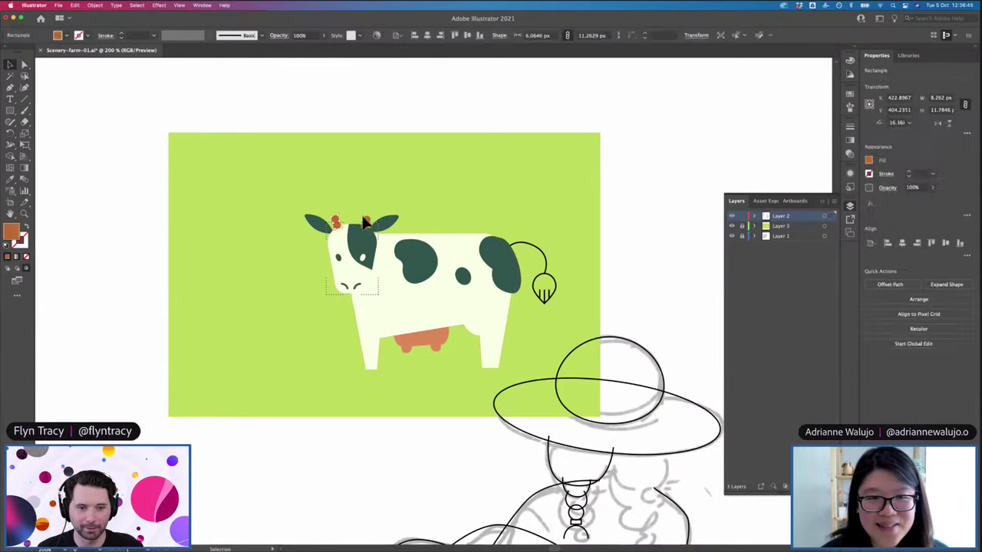
shift+click(368, 222)
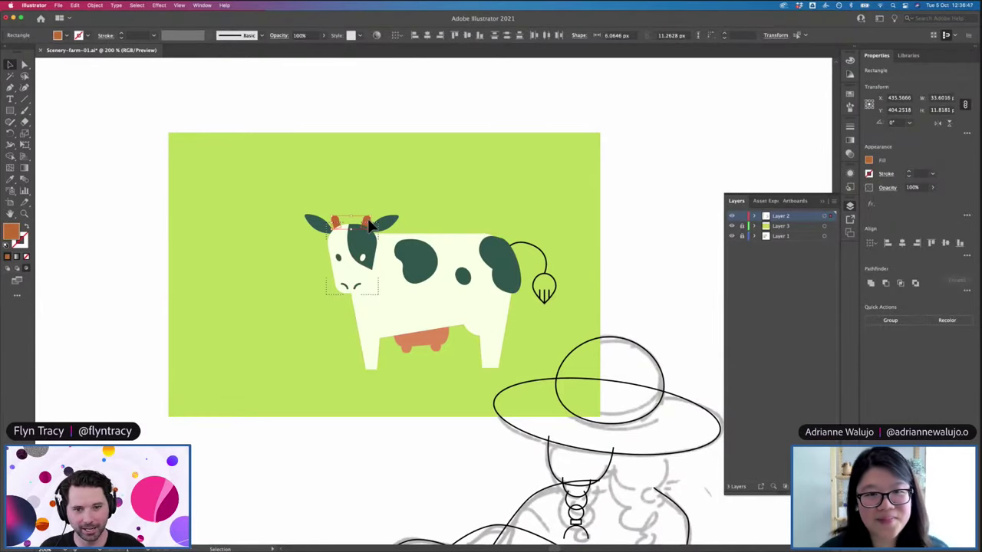
click(395, 191)
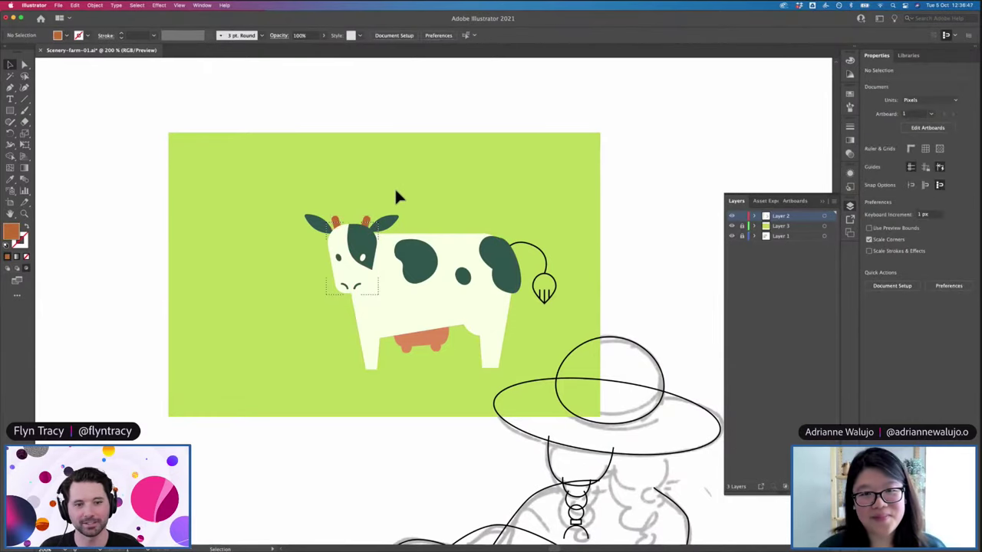
Fill the tail's teardrop tuft with the rump patch's dark green, removing its black outline
click(546, 290)
key(super+minus)
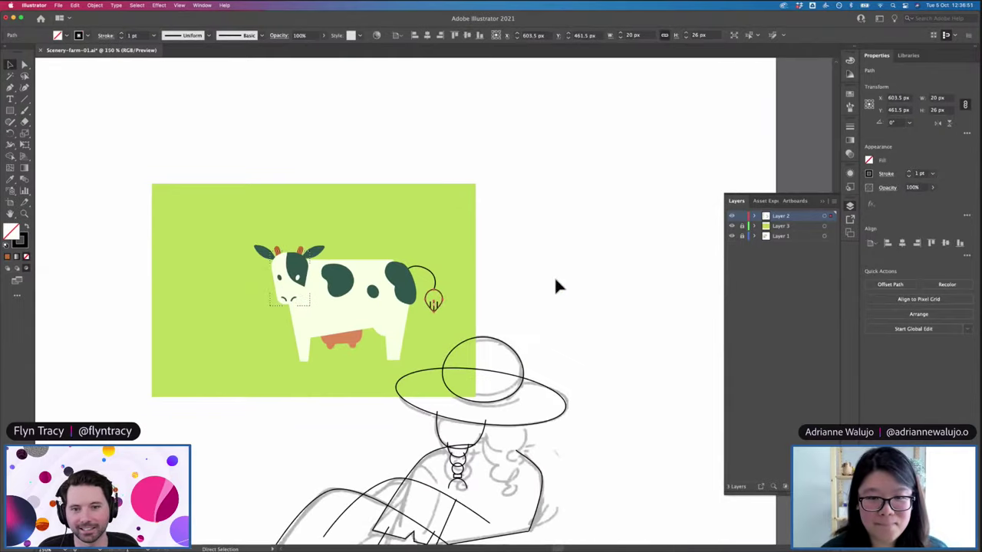
key(super+plus)
key(i)
click(399, 270)
key(v)
click(464, 265)
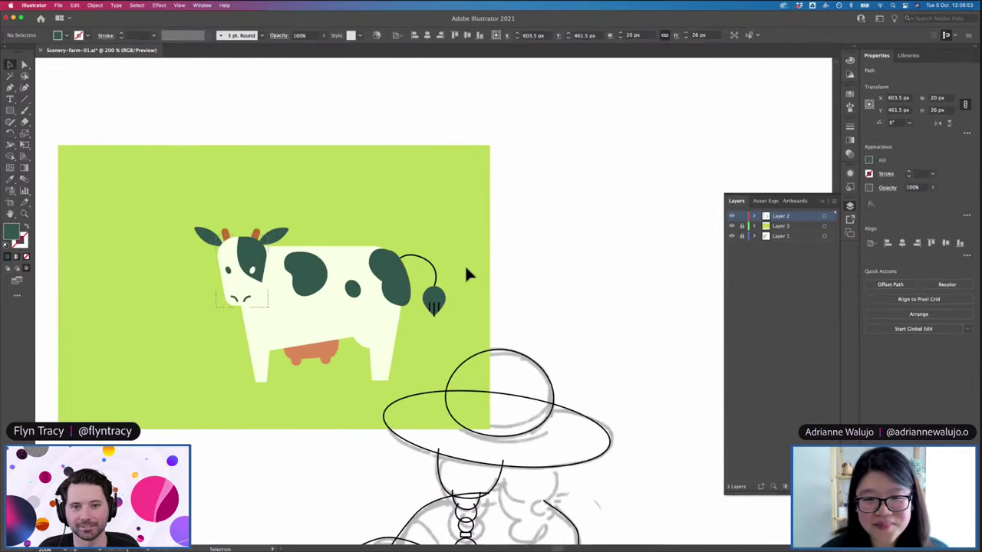
scroll(433, 307, up, 2)
click(437, 311)
key(i)
click(443, 237)
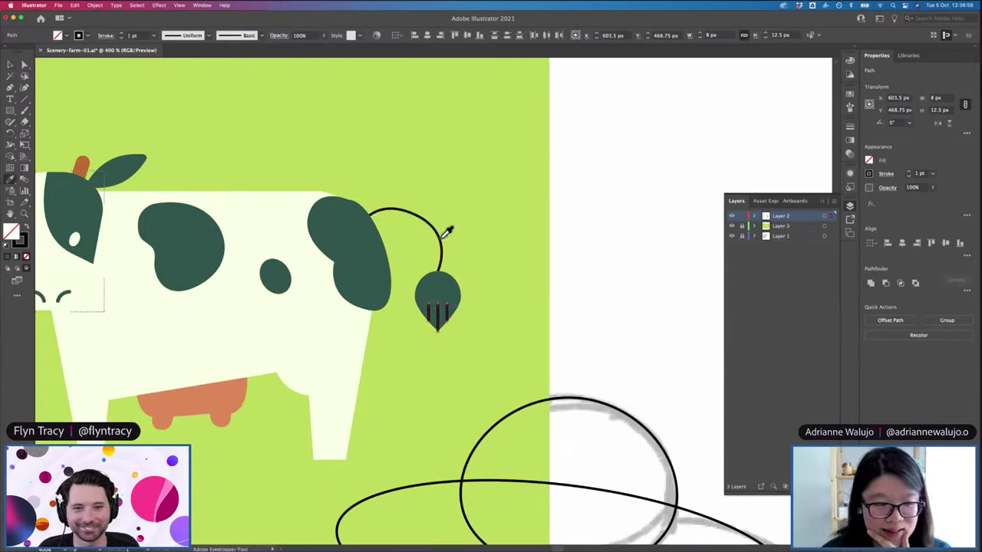
double_click(20, 243)
click(591, 224)
Sample the cow body's cream fill and copy its hex code from the Color Picker
key(v)
click(417, 167)
key(i)
click(245, 195)
double_click(12, 231)
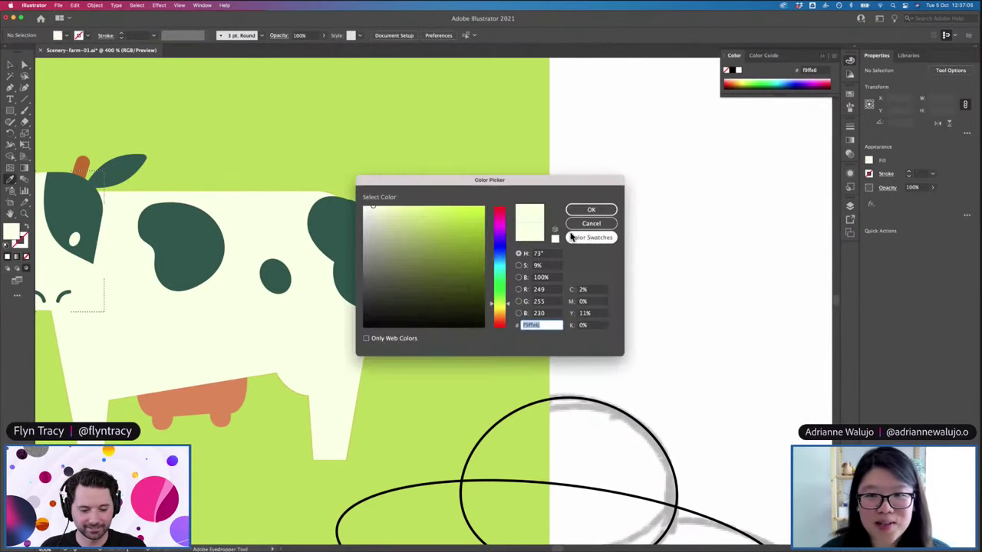
click(591, 223)
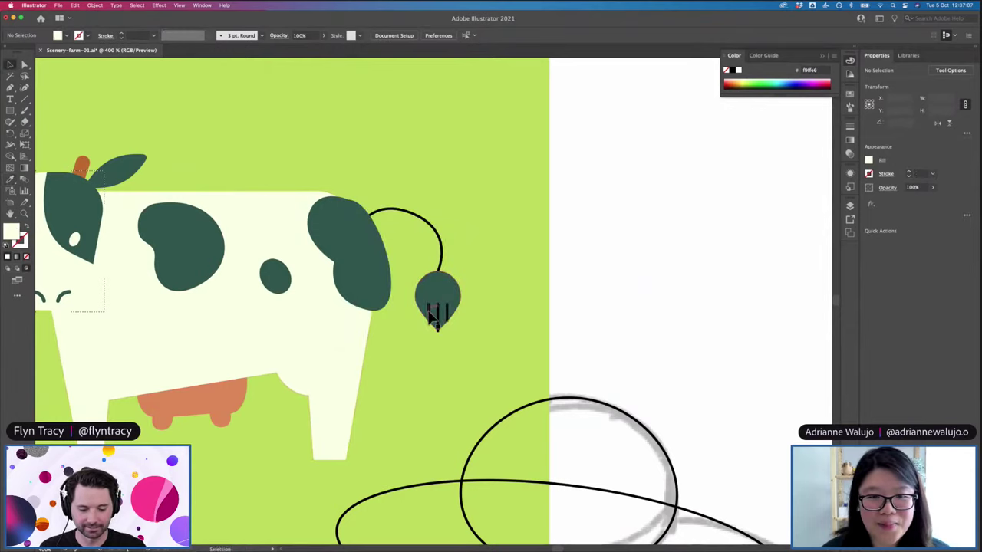
Set the stroke colour of the three short lines on the tail tuft to f9ffe6
key(v)
click(437, 314)
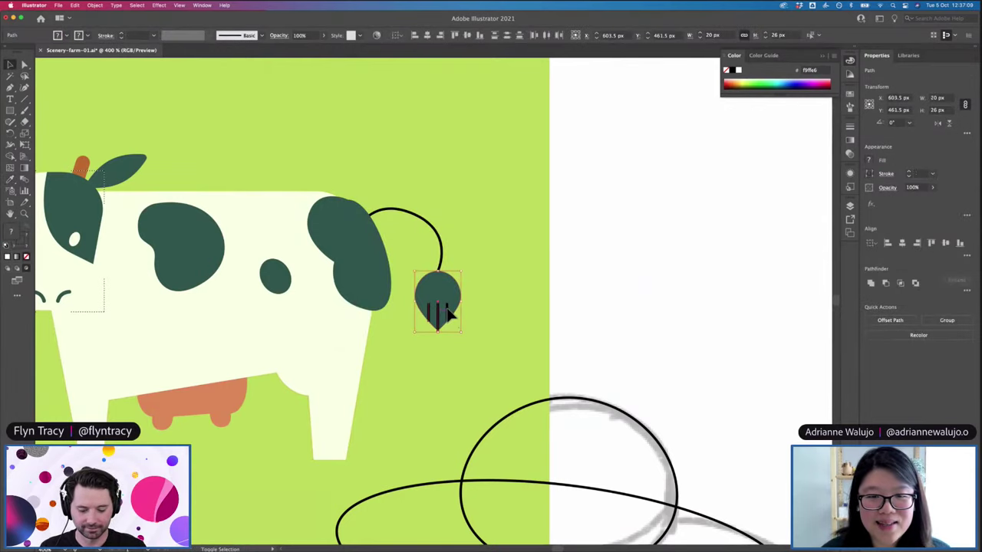
click(449, 313)
double_click(11, 231)
text(f9ffe6)
click(590, 209)
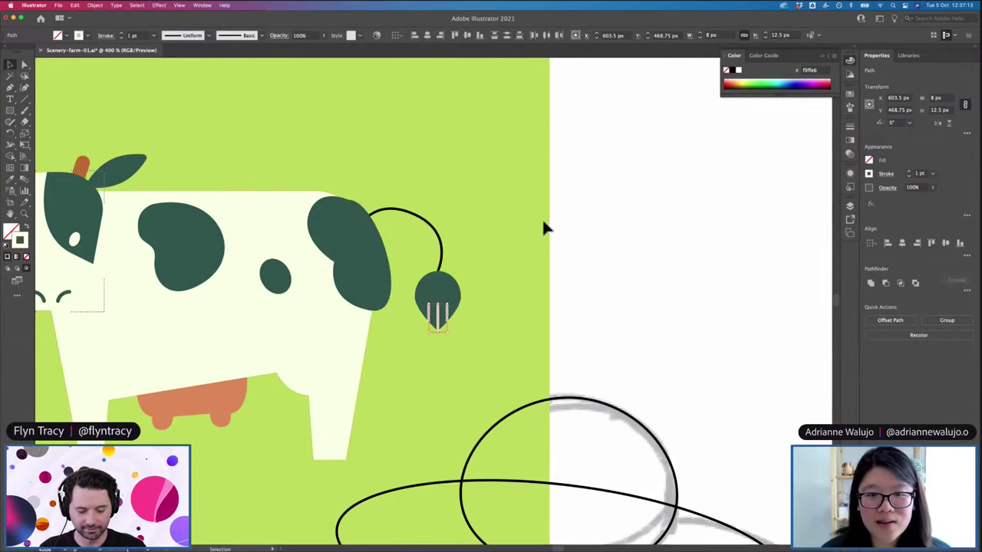
click(884, 176)
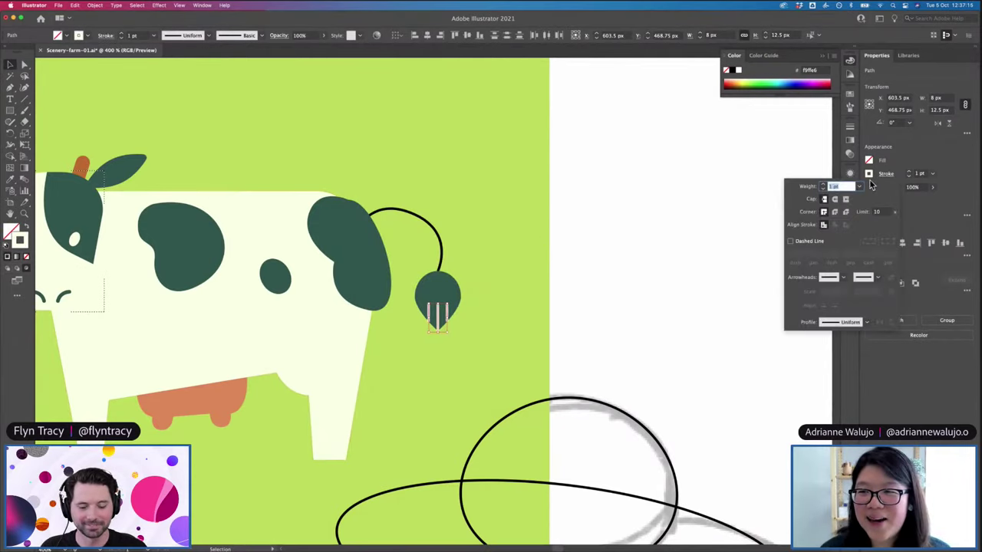
click(484, 174)
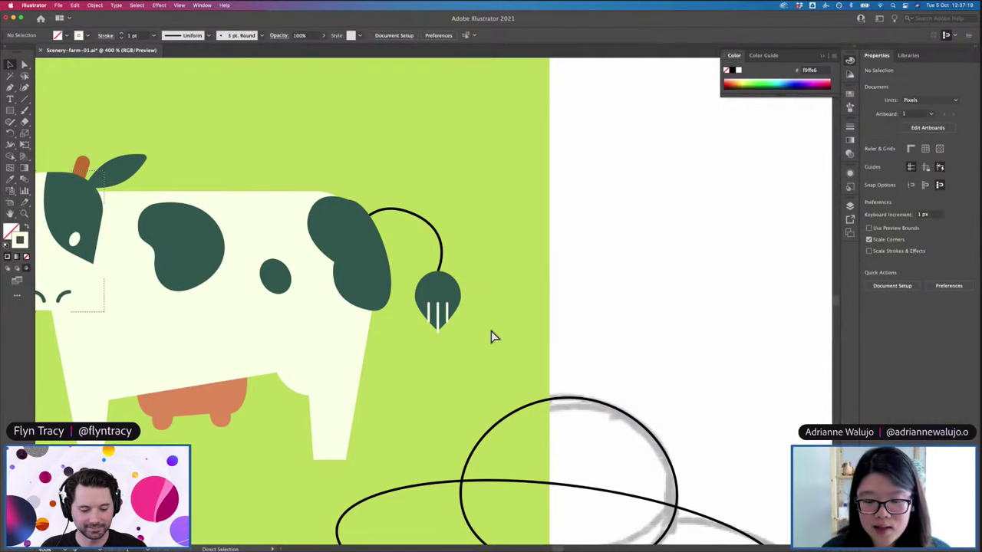
Nudge the three cream lines on the tail tuft down by 2 px
key(super+equal)
click(440, 322)
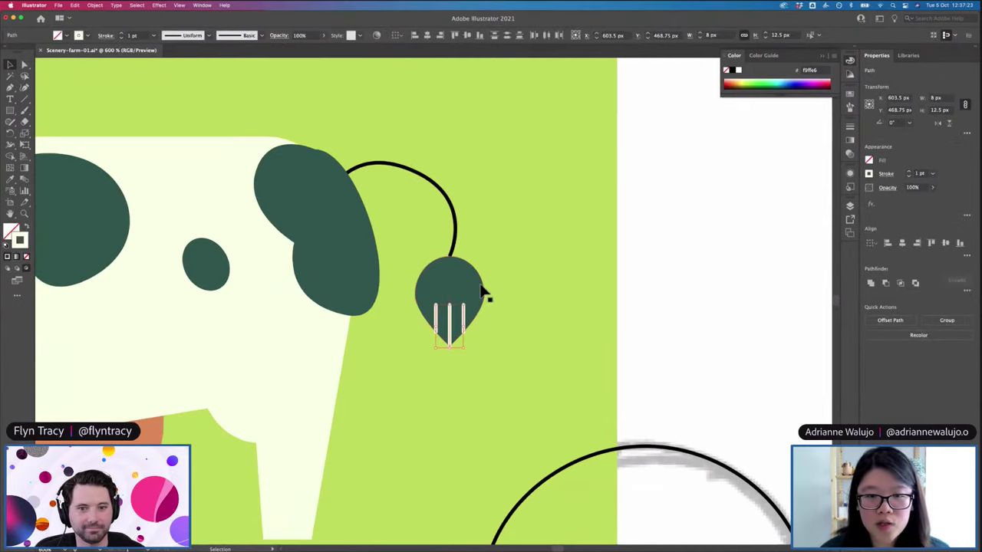
key(Down)
Group the three cream lines together with the dark green tail tuft
key(super+x)
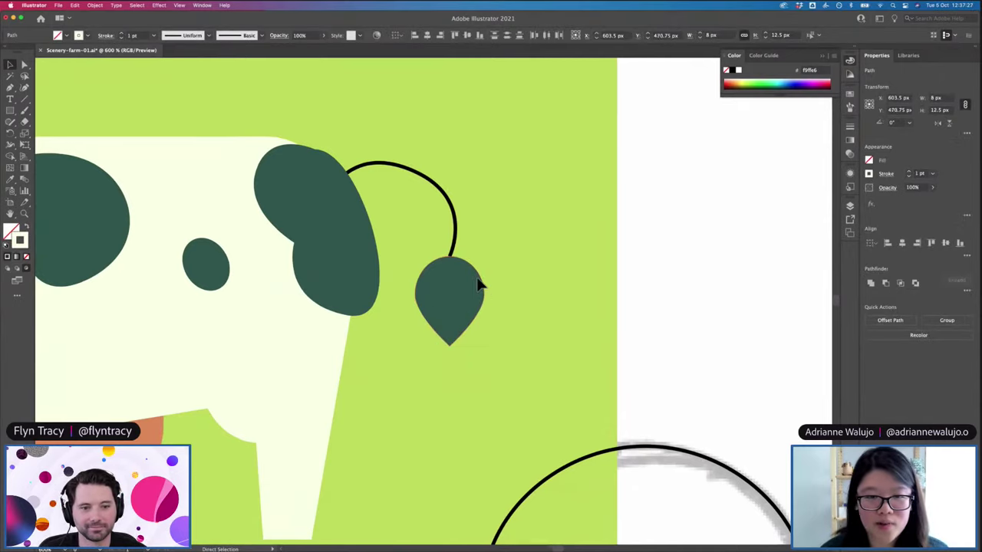
click(477, 289)
key(super+z)
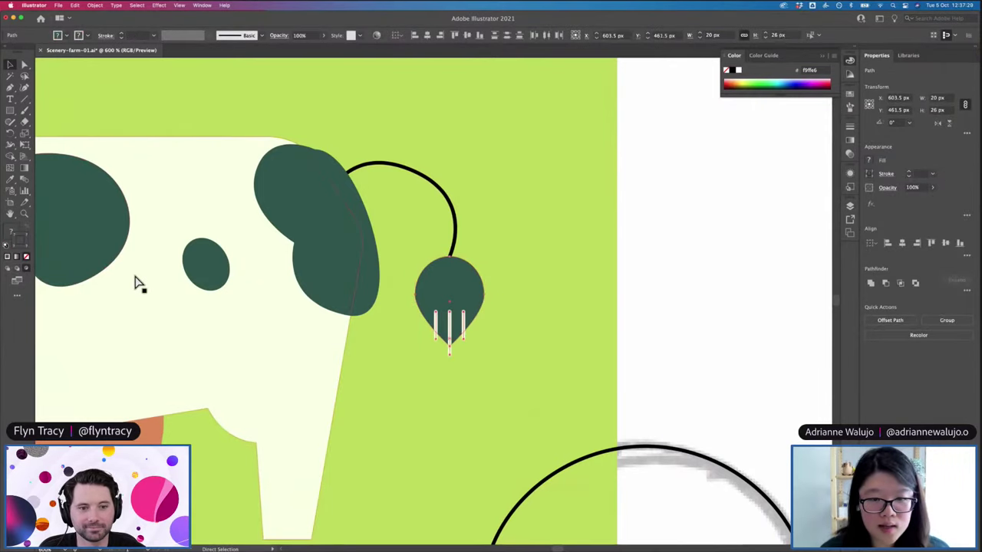
key(super+g)
key(v)
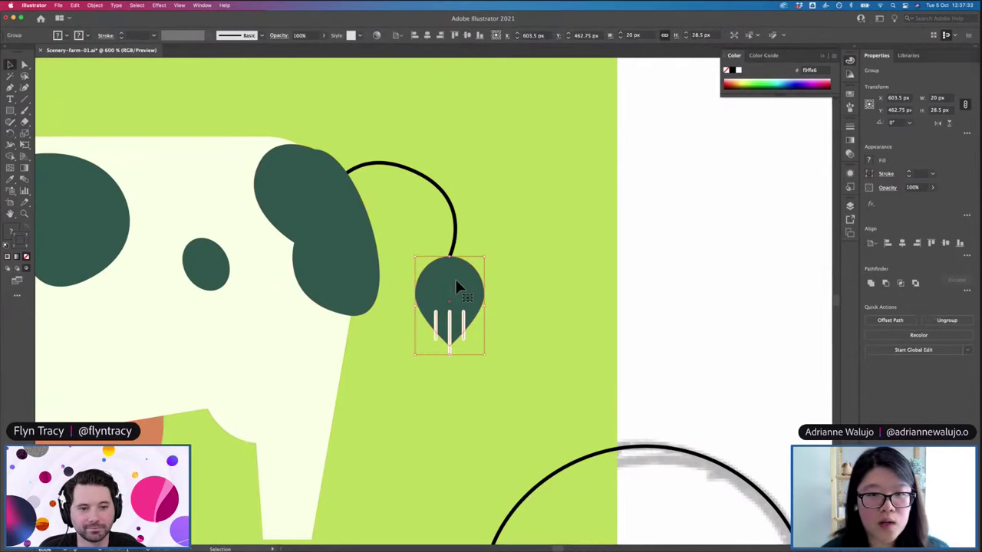
mouse_move(468, 277)
mouse_down()
mouse_move(539, 253)
mouse_move(450, 280)
mouse_up()
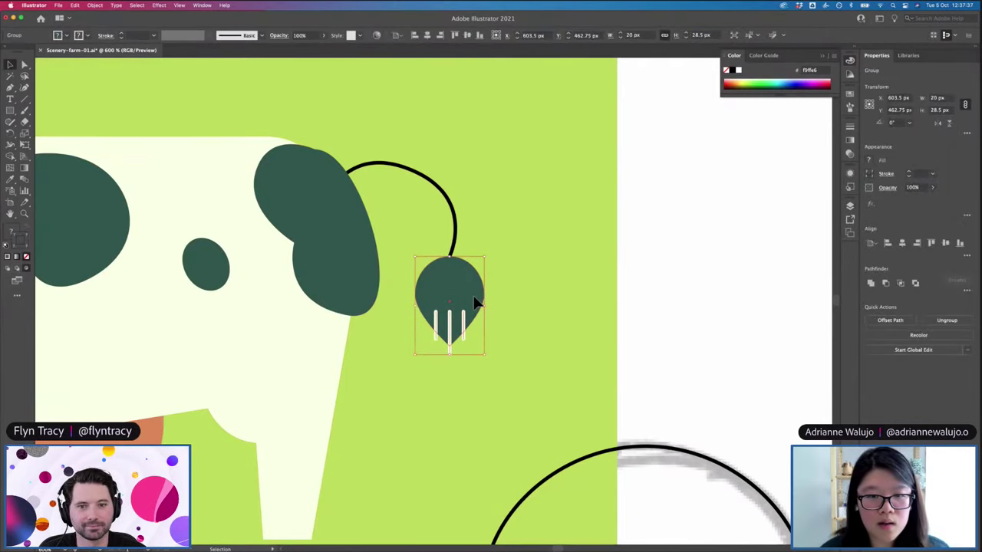
Isolate the tuft group, remove the three cream lines from it, and exit isolation with the tuft selected
double_click(476, 303)
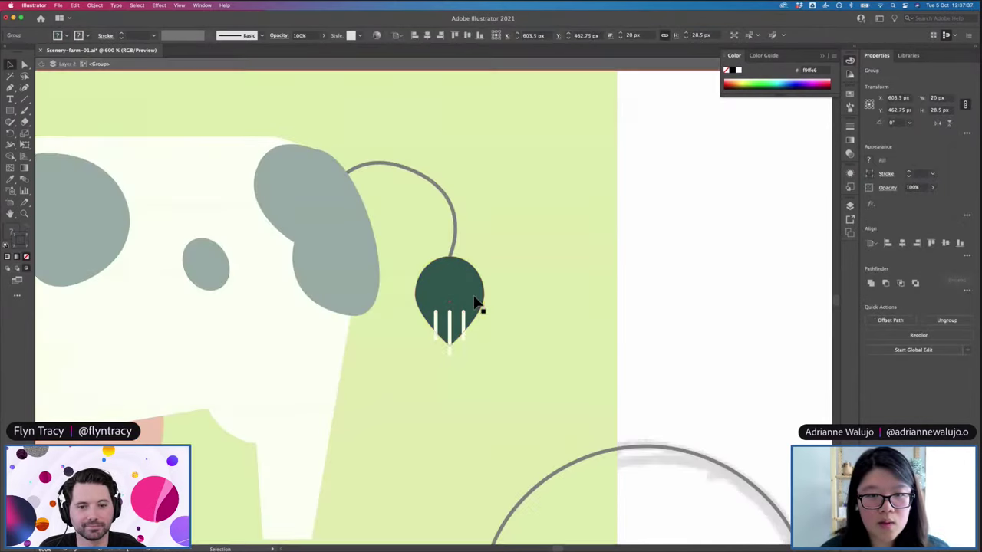
click(432, 336)
shift+click(439, 288)
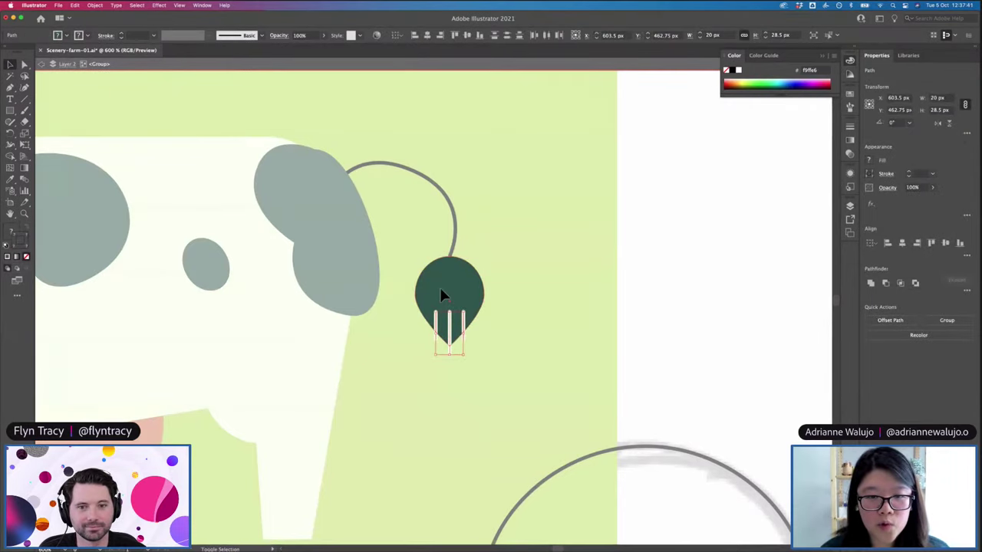
key(Delete)
double_click(522, 260)
click(449, 299)
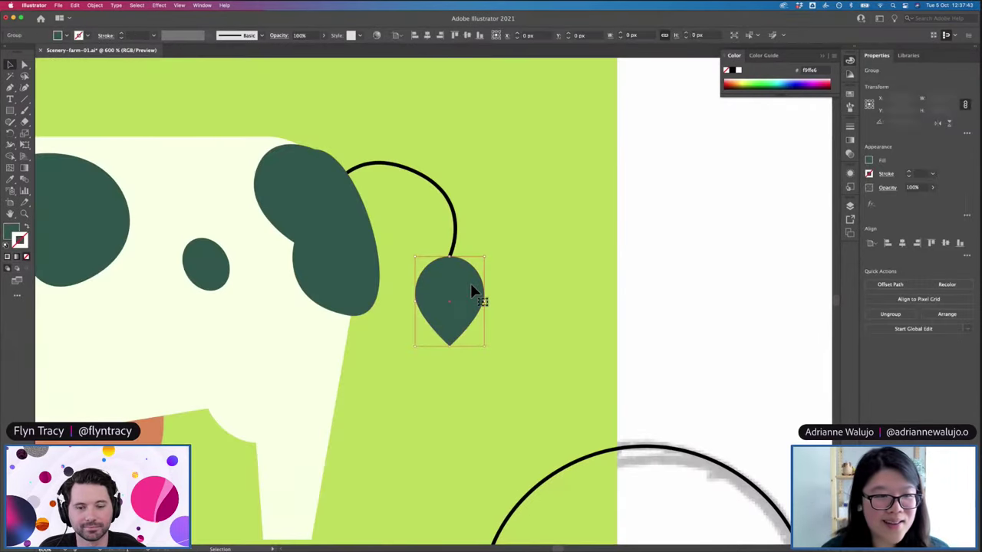
Put the three cream lines back in front of the tail tuft, outside its group
key(a)
key(super+z)
key(super+f)
key(super+g)
click(477, 290)
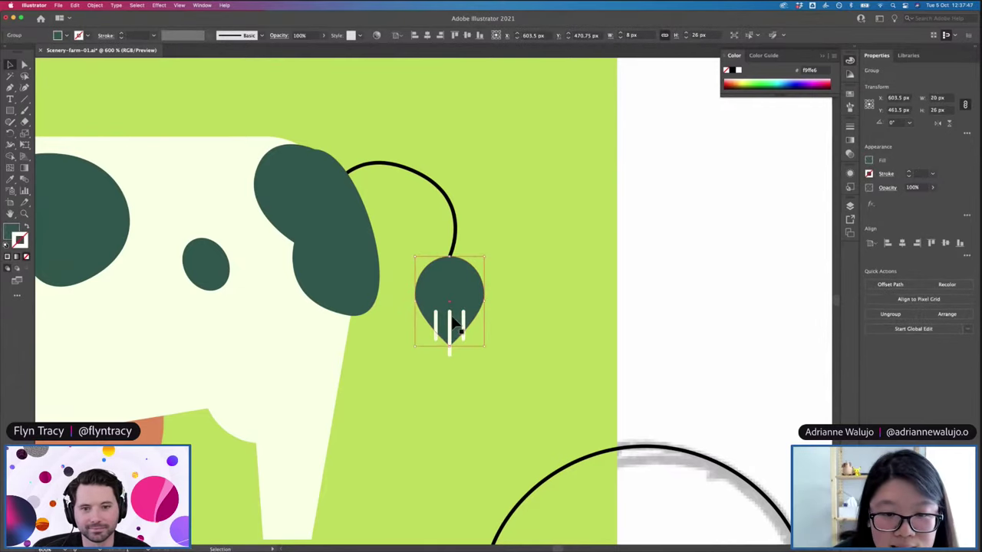
click(410, 307)
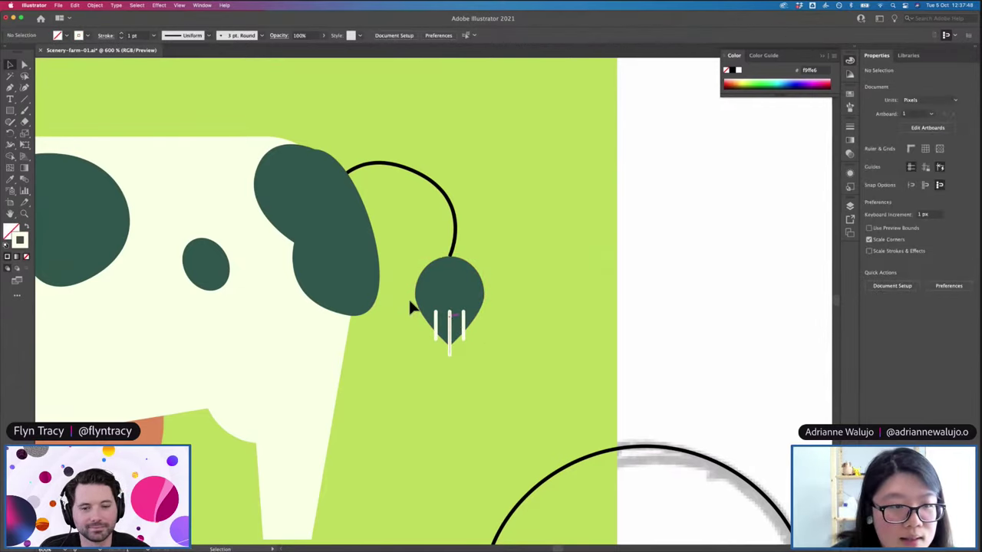
Group the three cream lines on the tail tuft
click(449, 326)
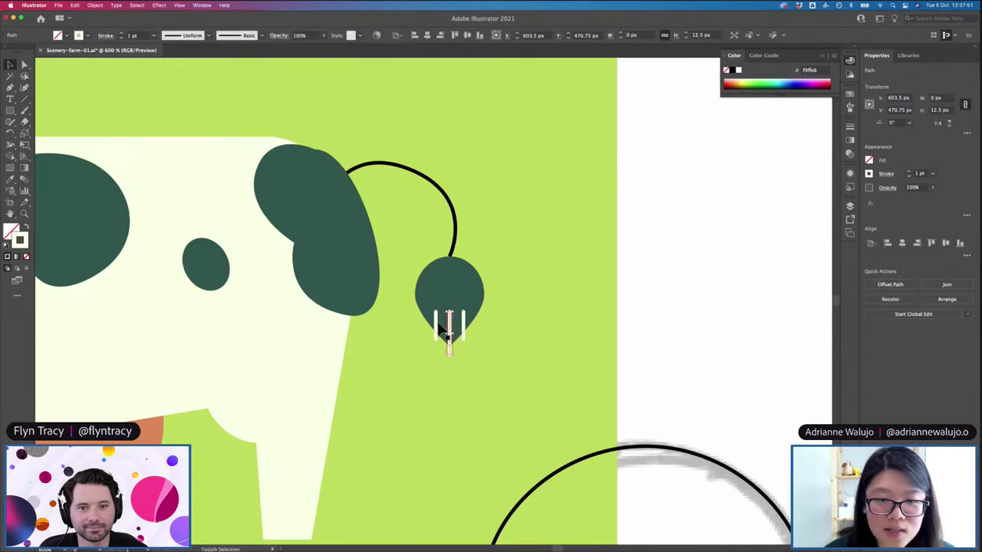
shift+click(464, 324)
shift+click(465, 320)
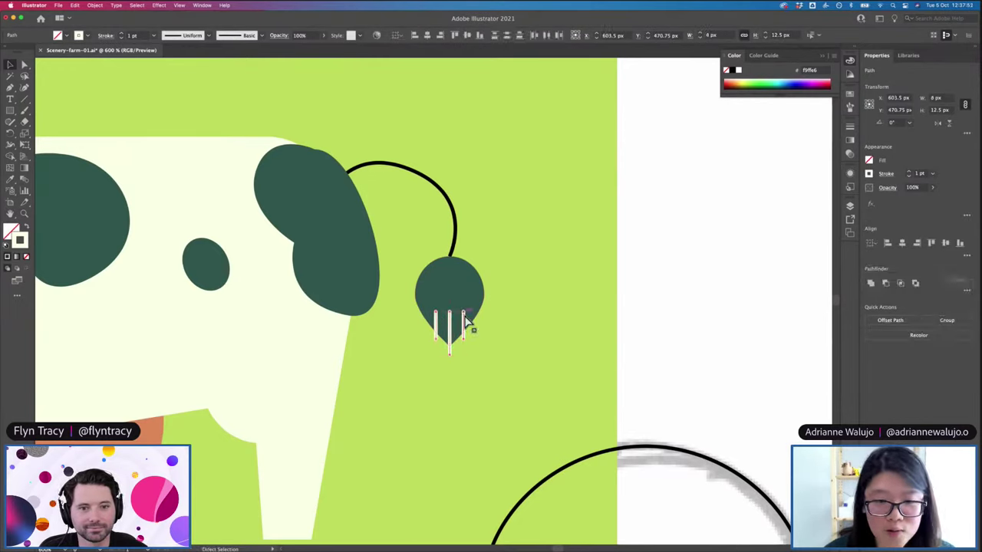
shift+click(463, 282)
key(super+g)
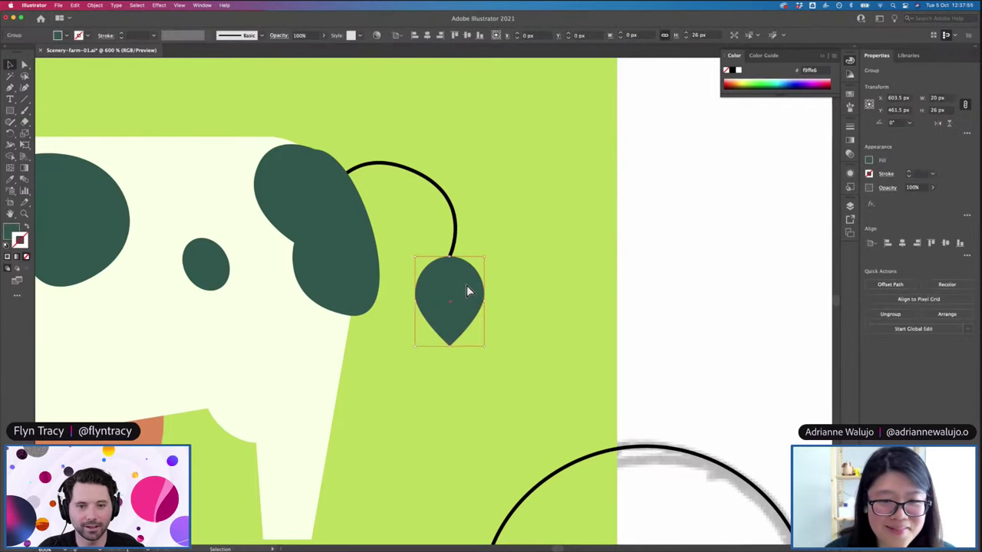
Try moving the grouped cream lines inside the tuft's own group, cutting them and pasting them in place while the tuft is isolated
key(v)
click(499, 284)
click(460, 299)
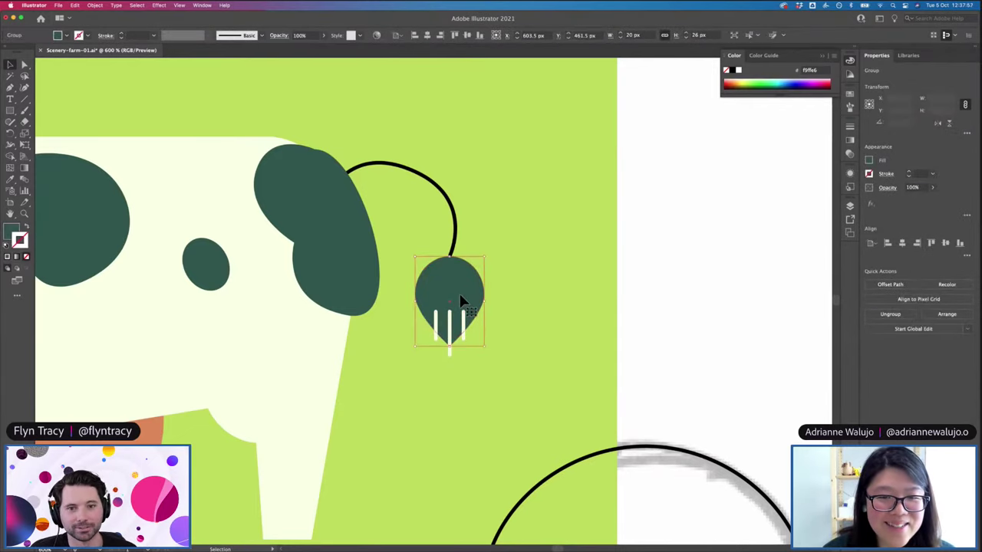
mouse_move(450, 317)
mouse_down()
mouse_move(476, 310)
mouse_move(480, 319)
mouse_up()
key(super+z)
key(super+x)
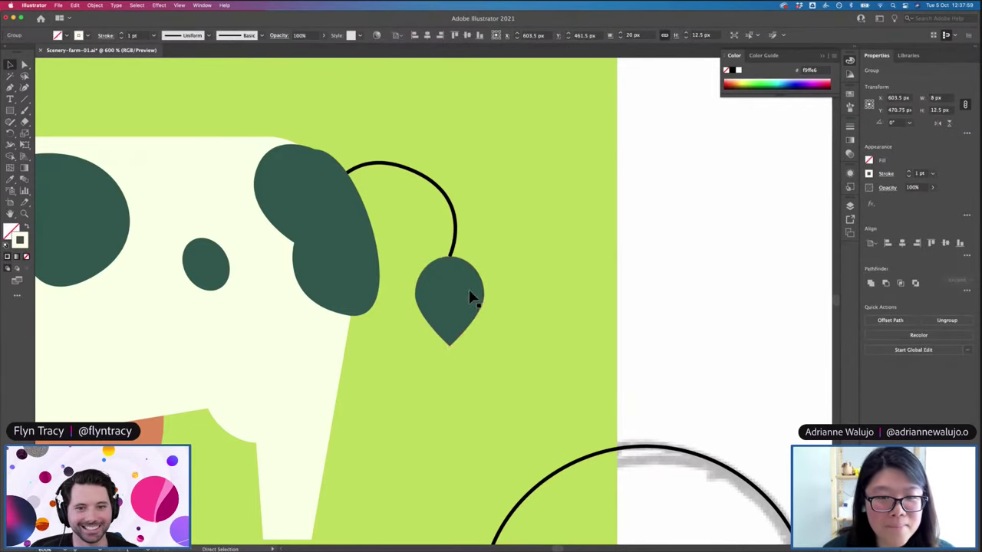
click(469, 293)
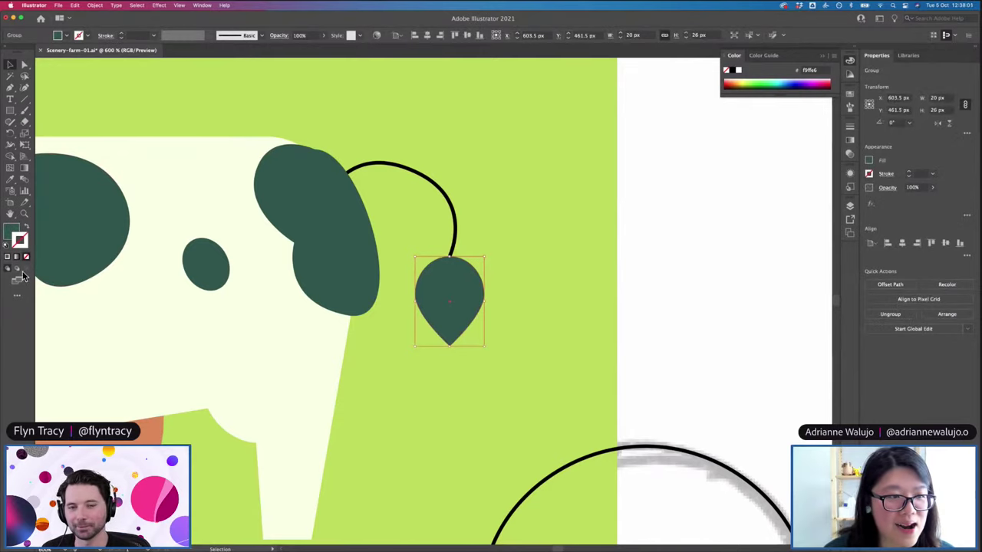
double_click(419, 275)
click(420, 276)
key(super+f)
double_click(500, 294)
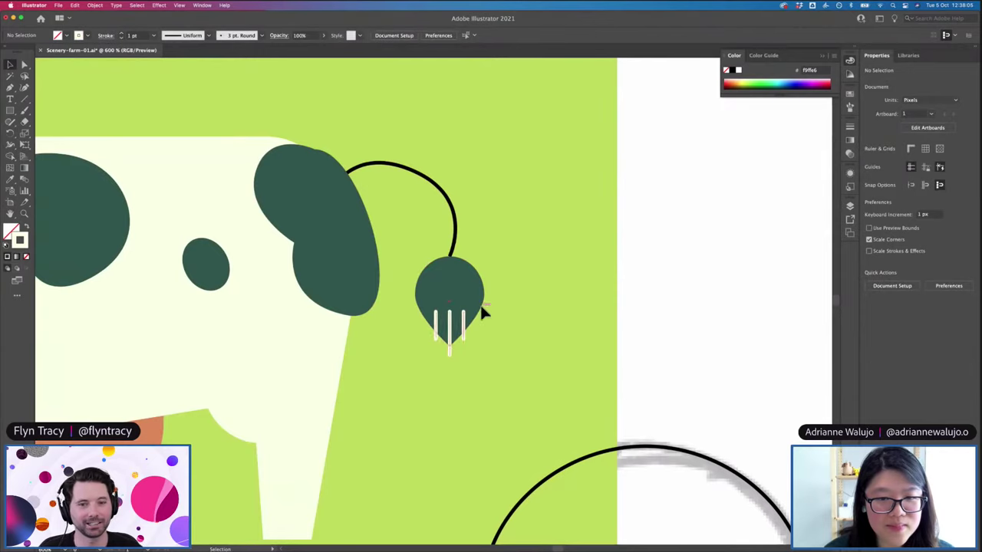
Ungroup the tail tuft from its cream lines, leaving the tuft as a plain shape
click(478, 312)
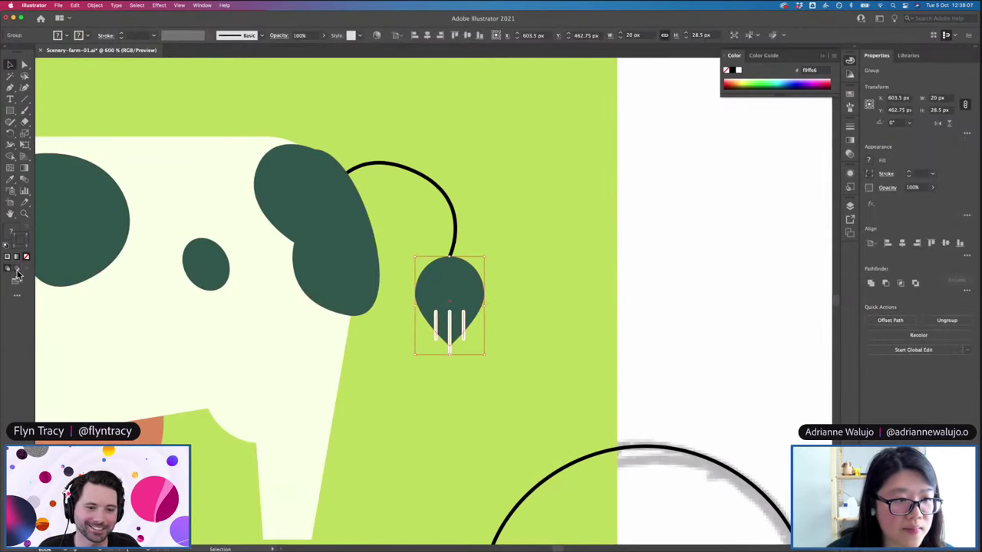
click(492, 292)
drag(465, 281, 526, 281)
key(super+z)
key(super+shift+g)
click(488, 311)
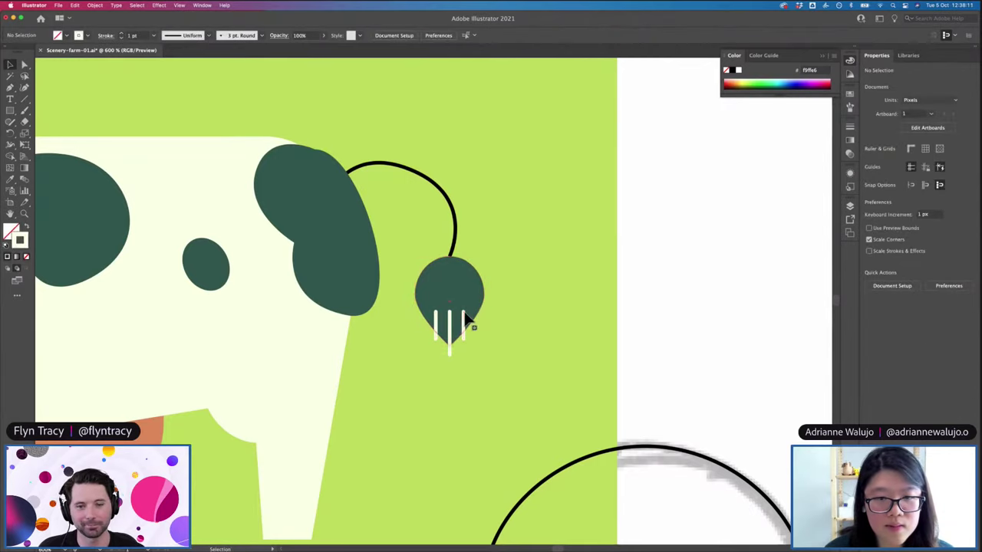
Cut the group of cream lines and paste it in place inside the tail tuft with Draw Inside, clipping it to the tuft's outline
drag(463, 313, 483, 319)
key(super+z)
key(Delete)
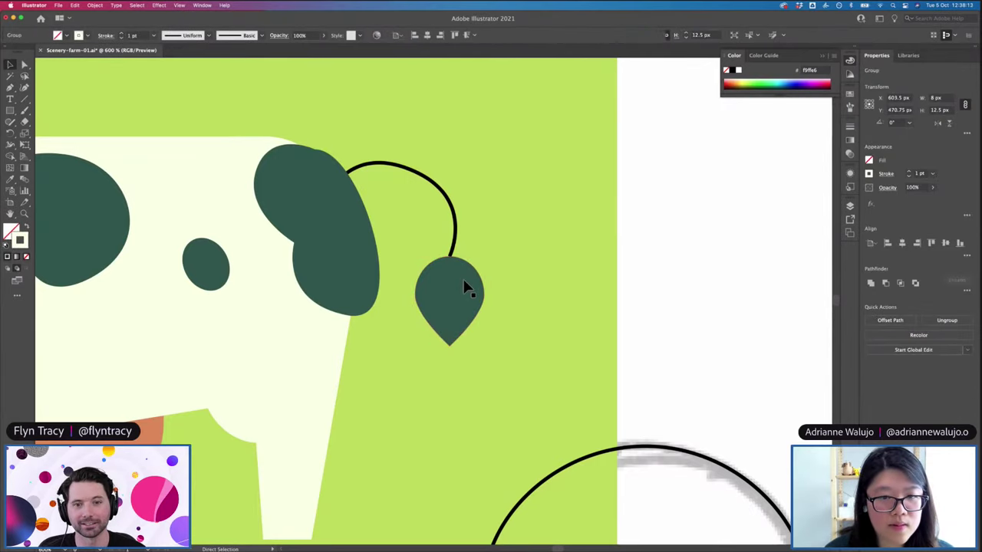
click(465, 287)
double_click(436, 285)
key(cmd+z)
key(cmd+z)
double_click(556, 297)
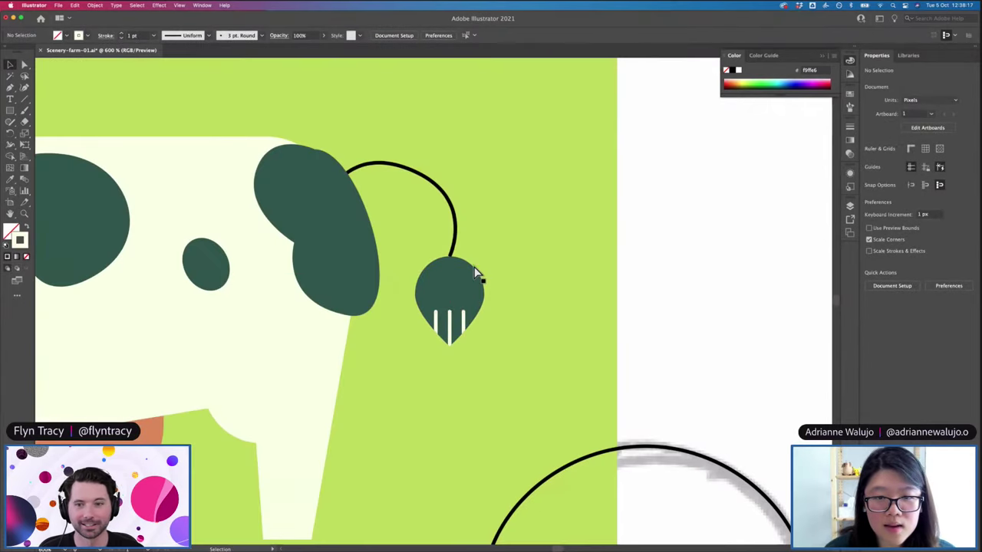
Isolate the tuft's clip group, move the three lines straight down 2 px and exit isolation
scroll(473, 270, down, 5)
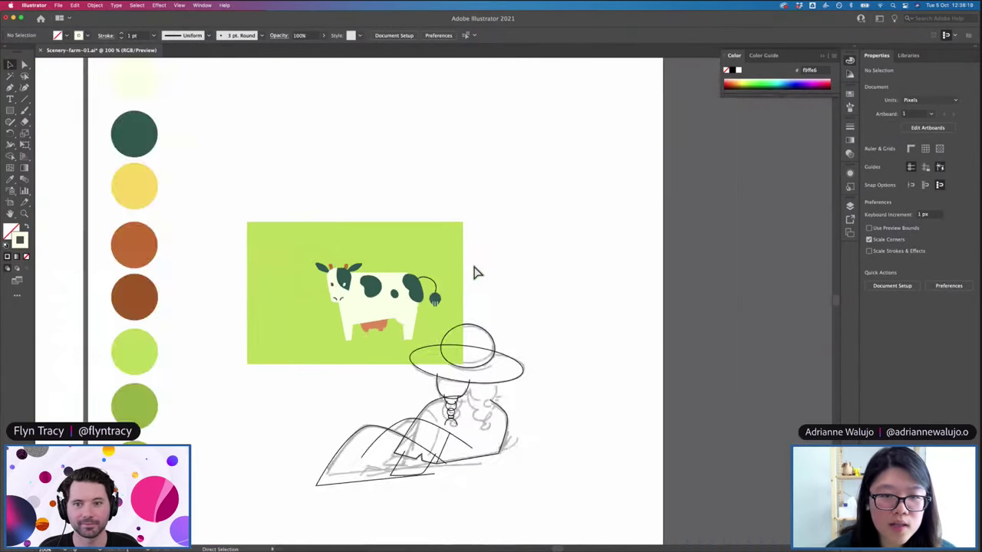
scroll(473, 271, up, 3)
drag(441, 308, 439, 310)
double_click(439, 310)
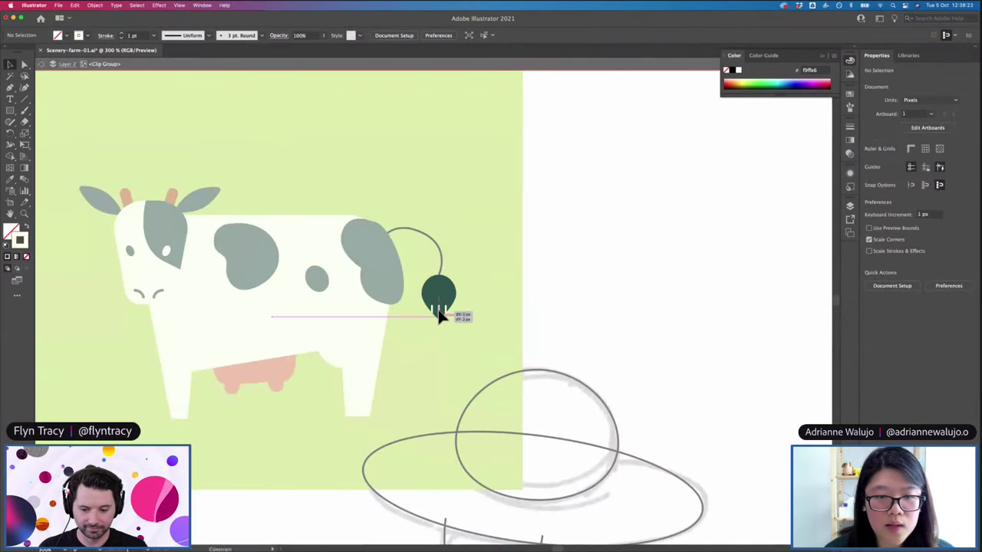
key(Escape)
Recolour the strokes of the three tuft lines to the dark tone 181e00 within the clip group, and exit isolation
scroll(478, 270, down, 4)
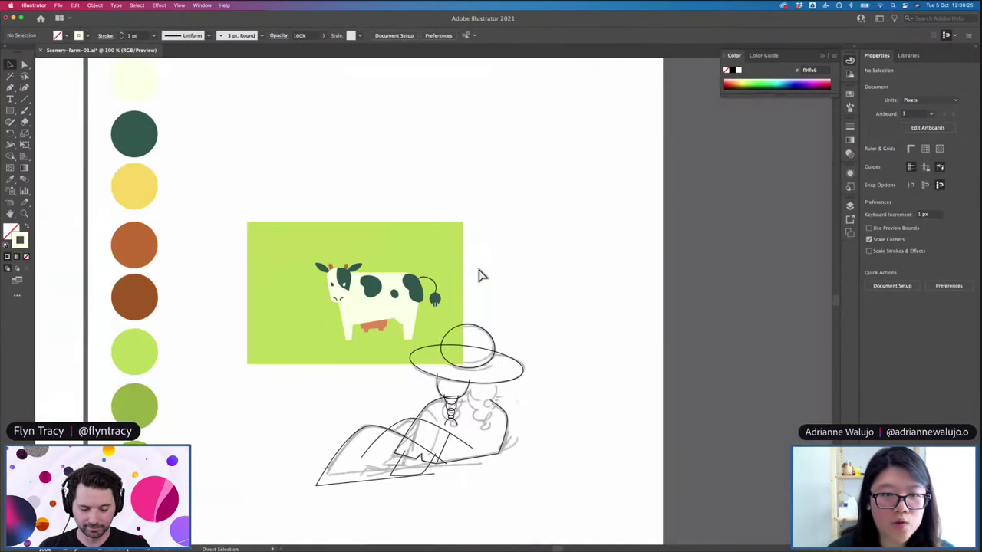
scroll(477, 270, left, 5)
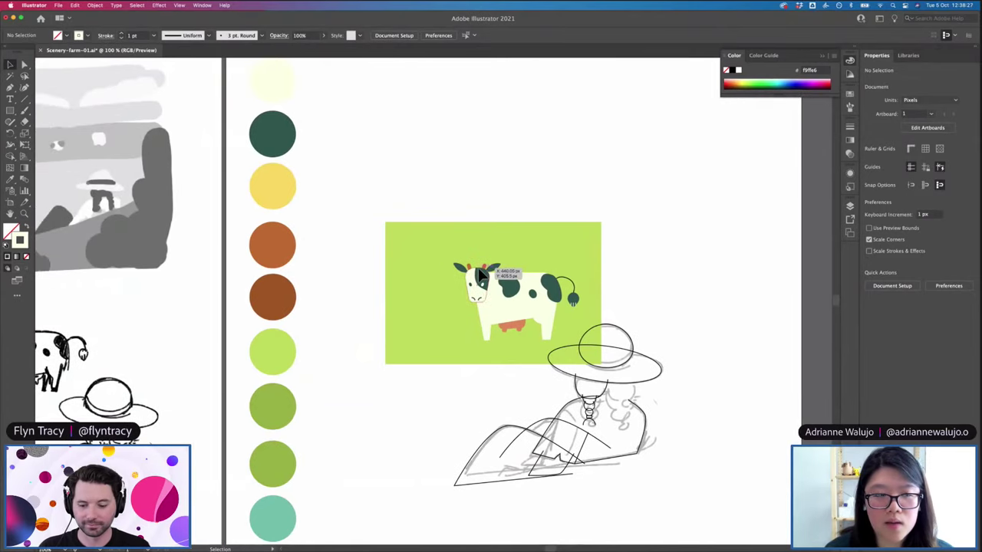
scroll(477, 270, left, 8)
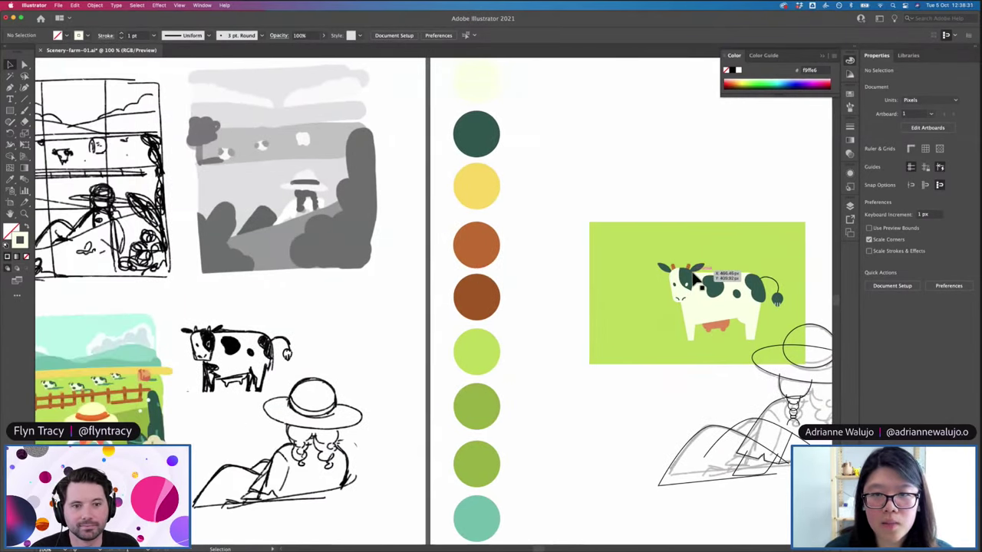
scroll(672, 283, right, 3)
scroll(657, 281, right, 10)
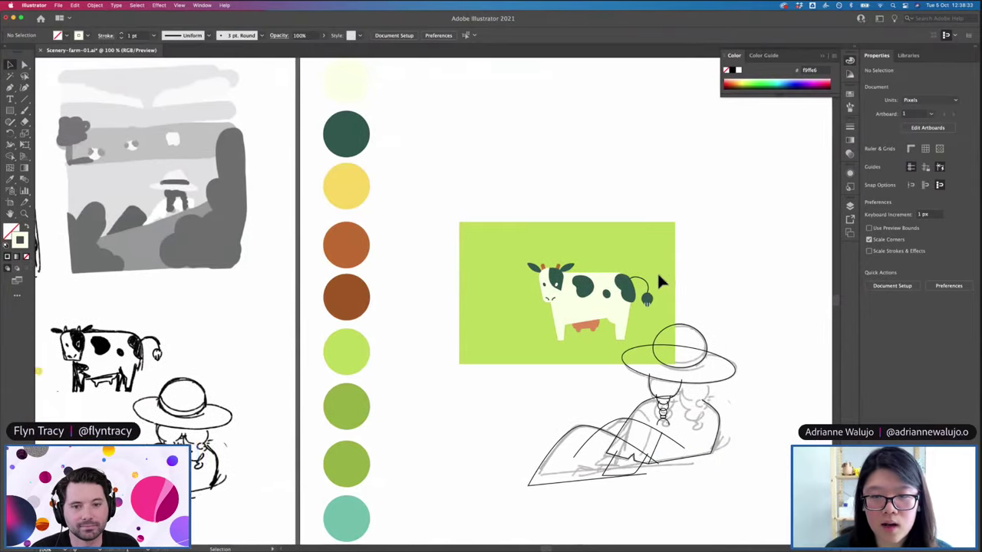
key(super+equal)
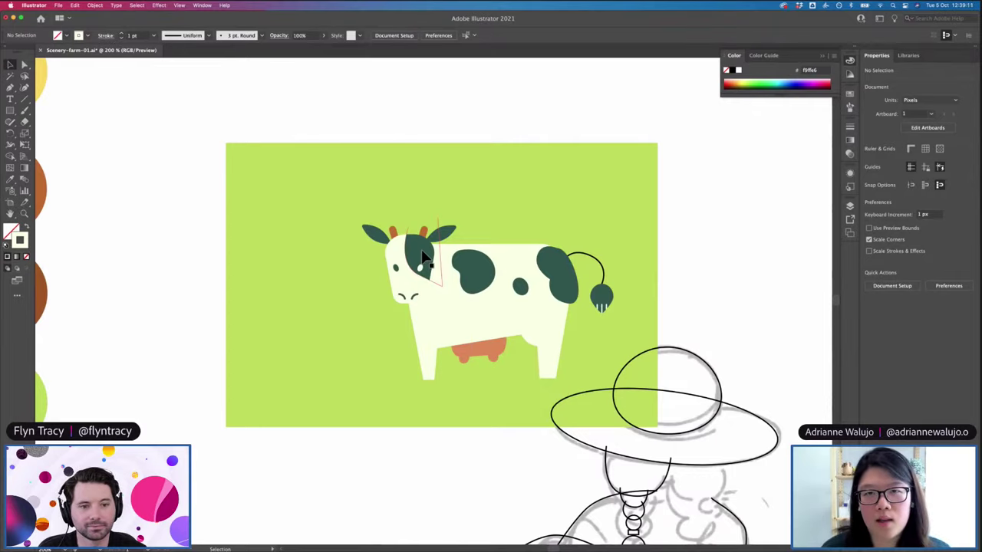
double_click(605, 310)
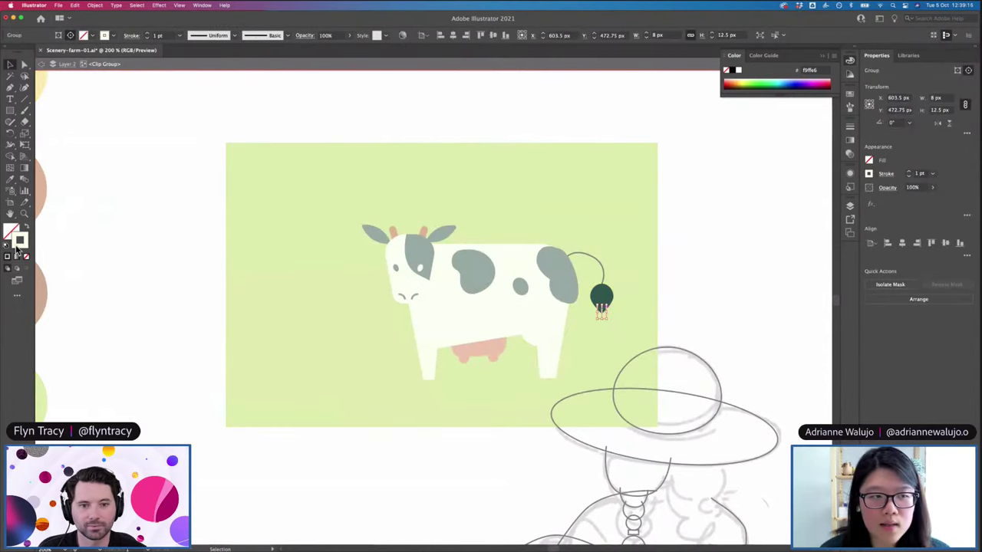
double_click(17, 244)
click(483, 313)
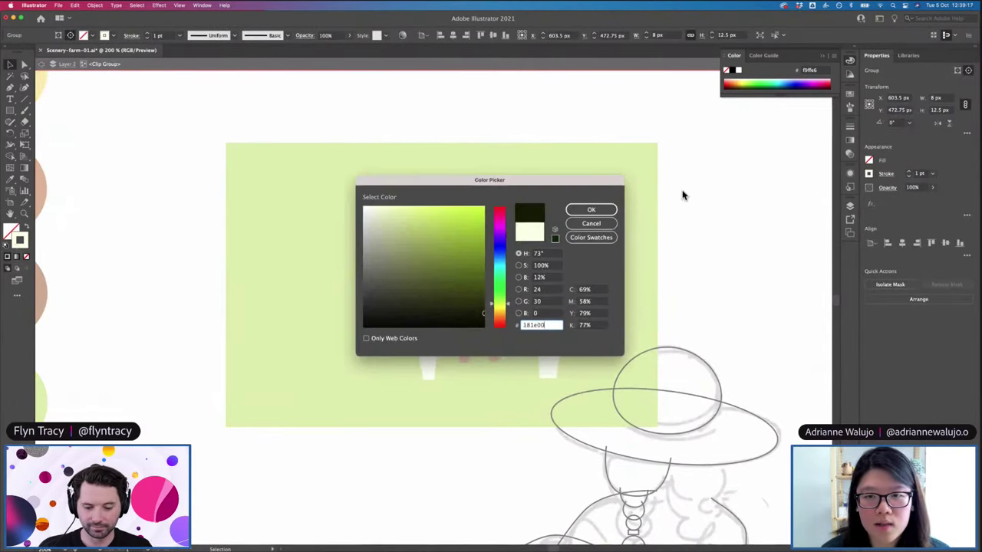
click(591, 209)
key(Escape)
scroll(602, 222, up, 5)
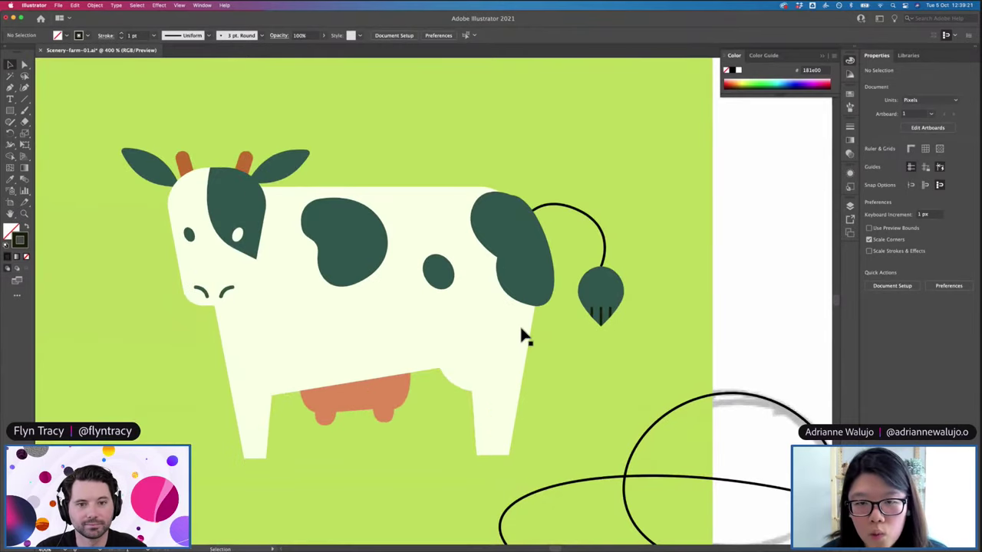
Cut the dark green rump patch and paste it in place inside the cow's body with Draw Inside, clipping it to the body's outline
click(542, 294)
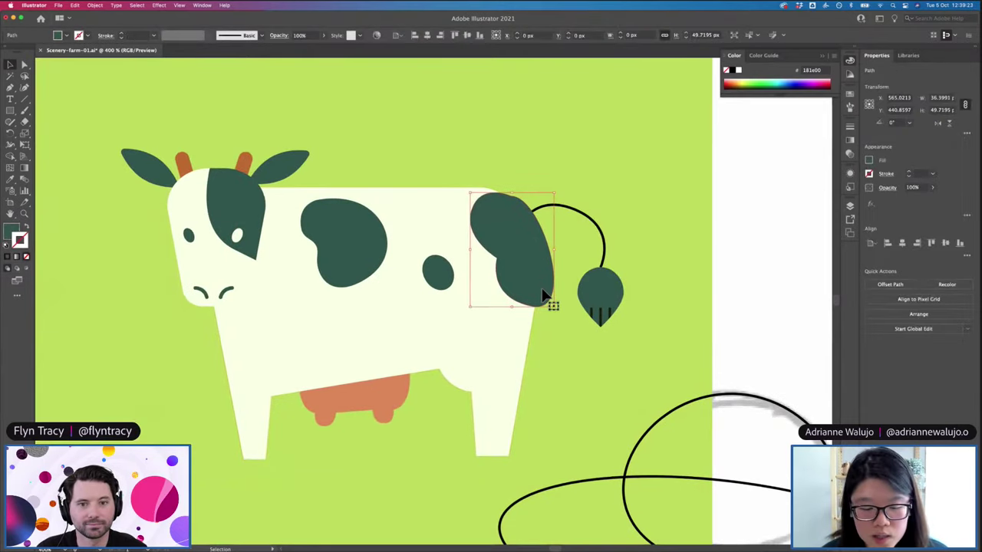
key(super+x)
click(517, 267)
key(v)
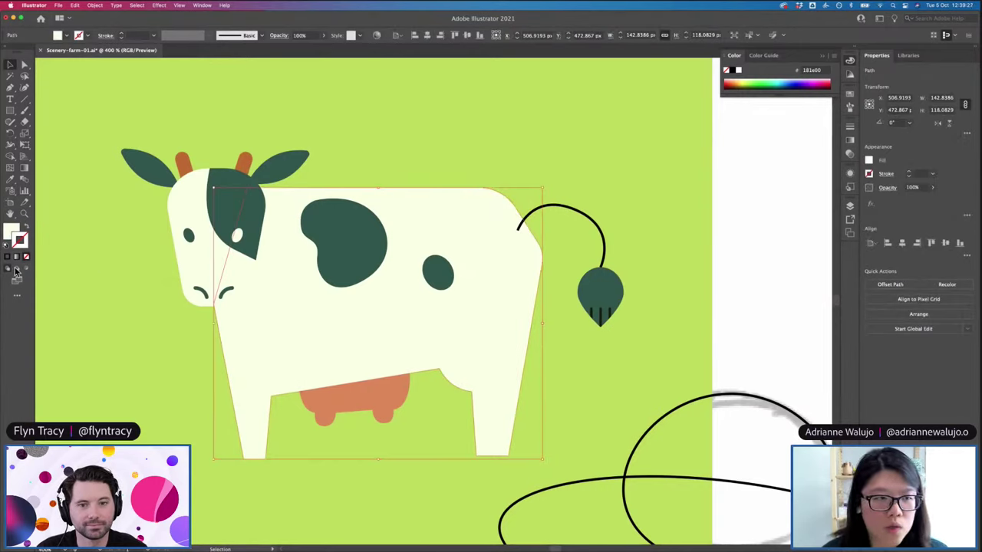
click(26, 268)
key(super+f)
click(522, 173)
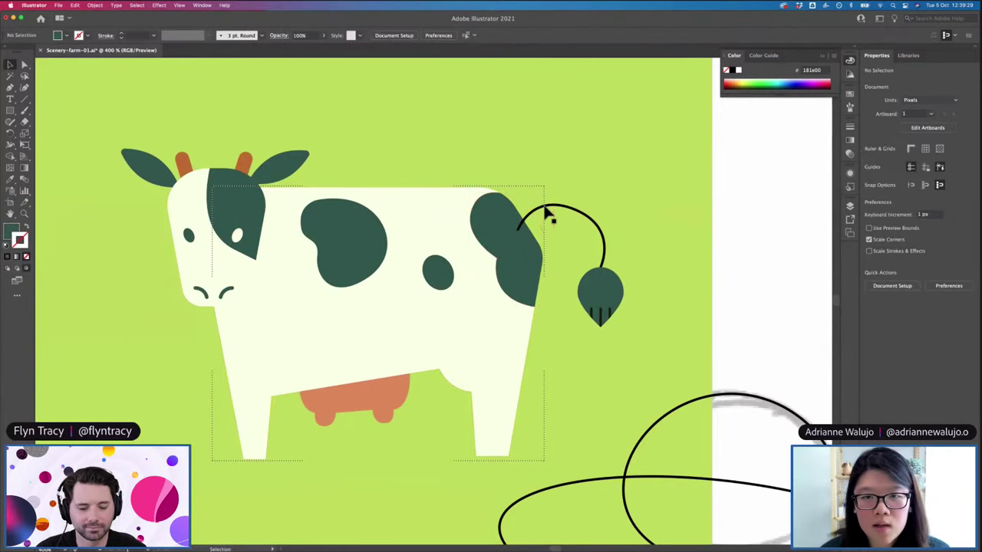
Match the tail's stroke to the dark 181e00 colour of the tuft lines with the Eyedropper
click(546, 215)
key(i)
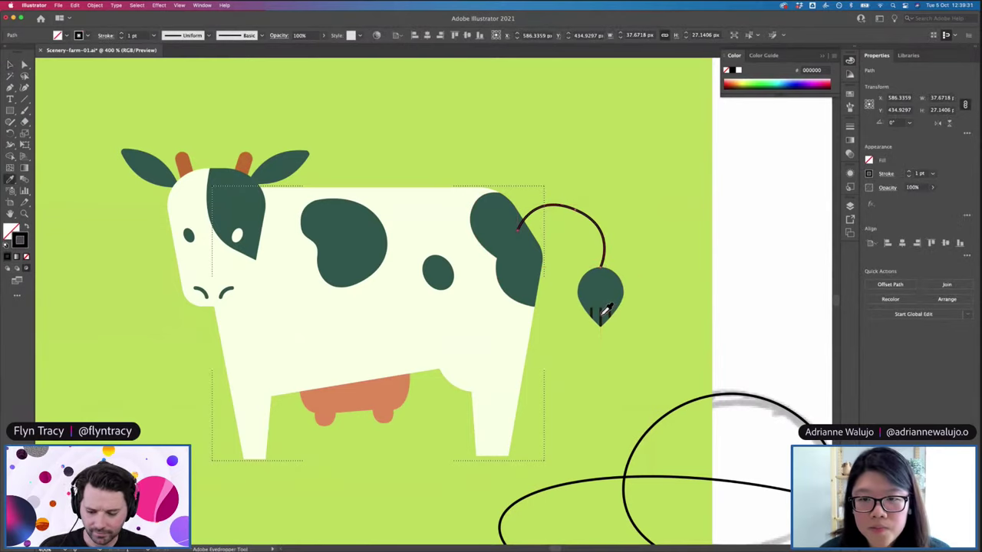
key(v)
shift+click(600, 289)
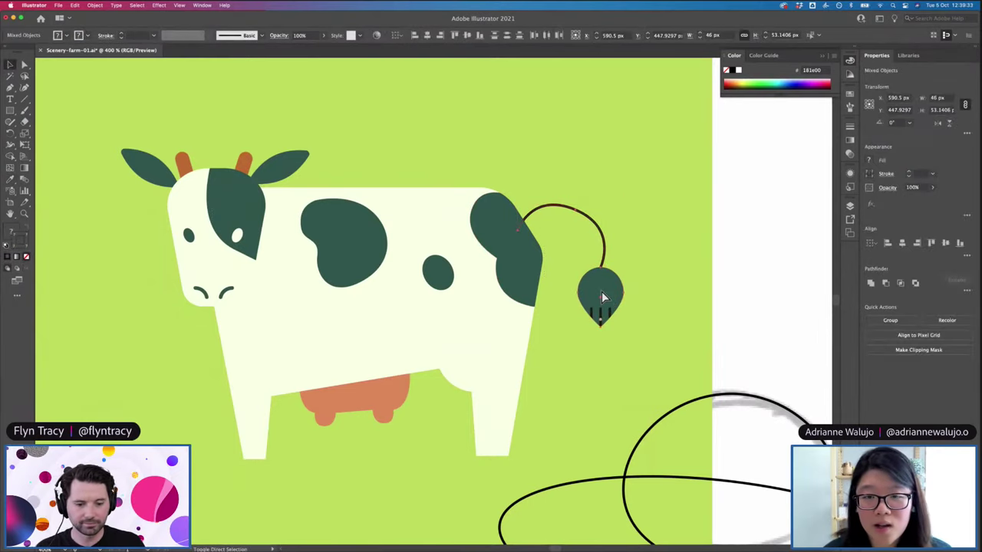
click(607, 114)
Isolate the clip group that holds the cow's body and rump patch
key(super+minus)
key(super+minus)
key(super+minus)
key(super+minus)
key(super+minus)
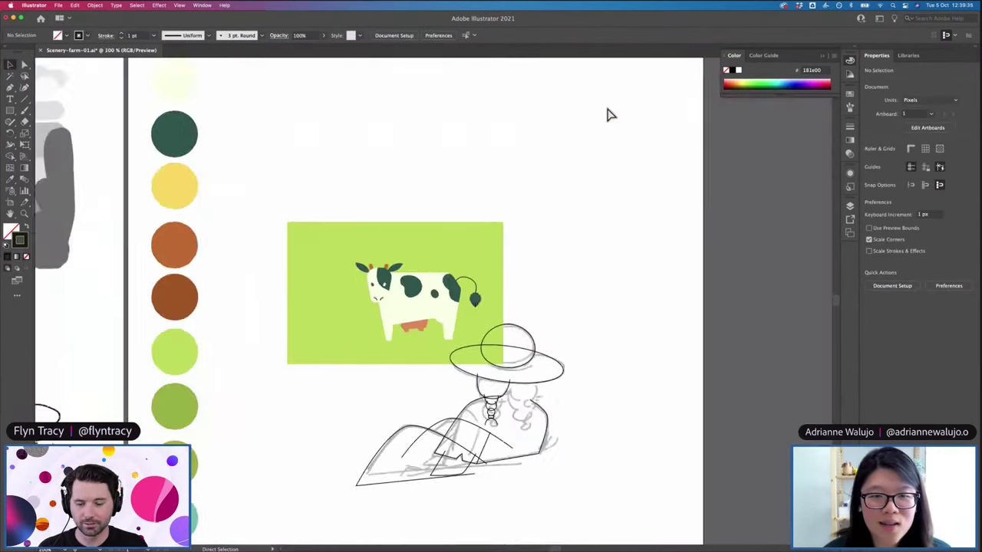
key(super+equal)
key(super+equal)
key(super+equal)
key(super+equal)
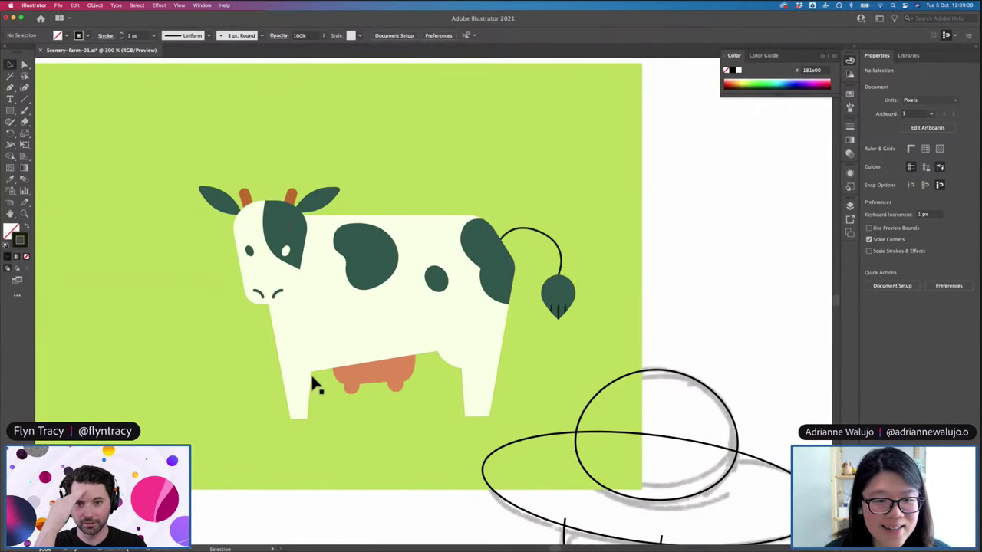
click(311, 377)
double_click(314, 383)
key(m)
click(309, 396)
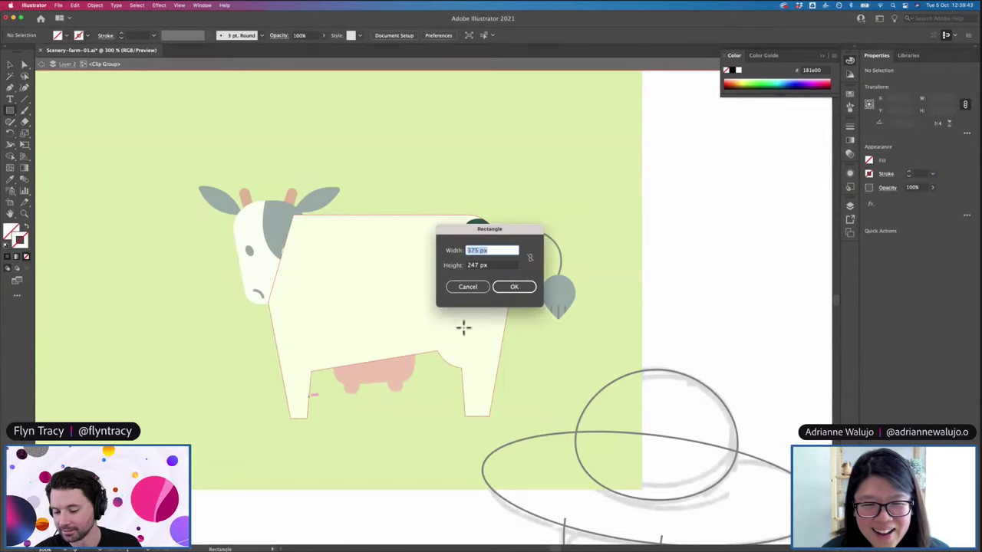
click(458, 290)
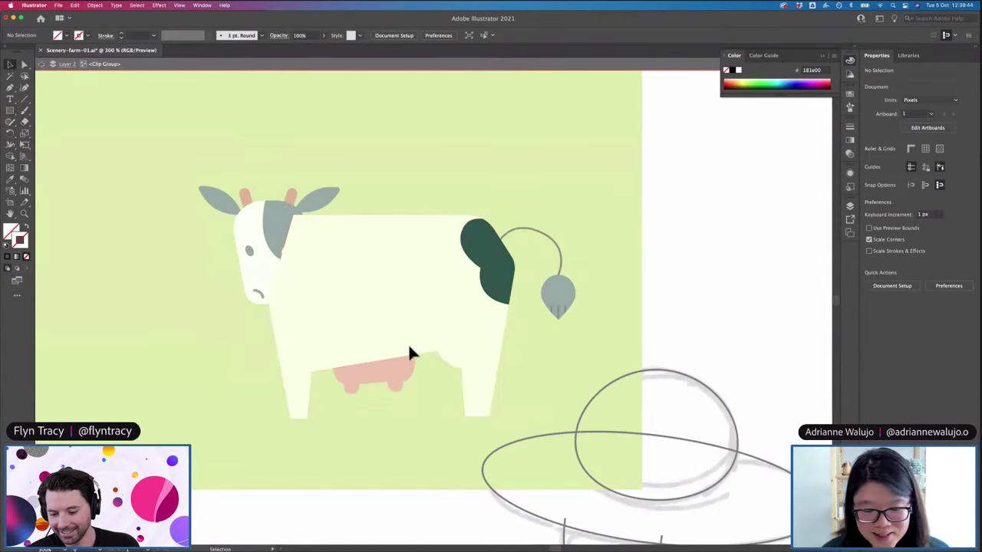
Draw a rectangular hoof about 23 × 11 px across the front foot in the rump patch's dark green, and copy it onto the hind foot
super+click(321, 380)
drag(279, 407, 320, 425)
key(i)
click(496, 239)
key(v)
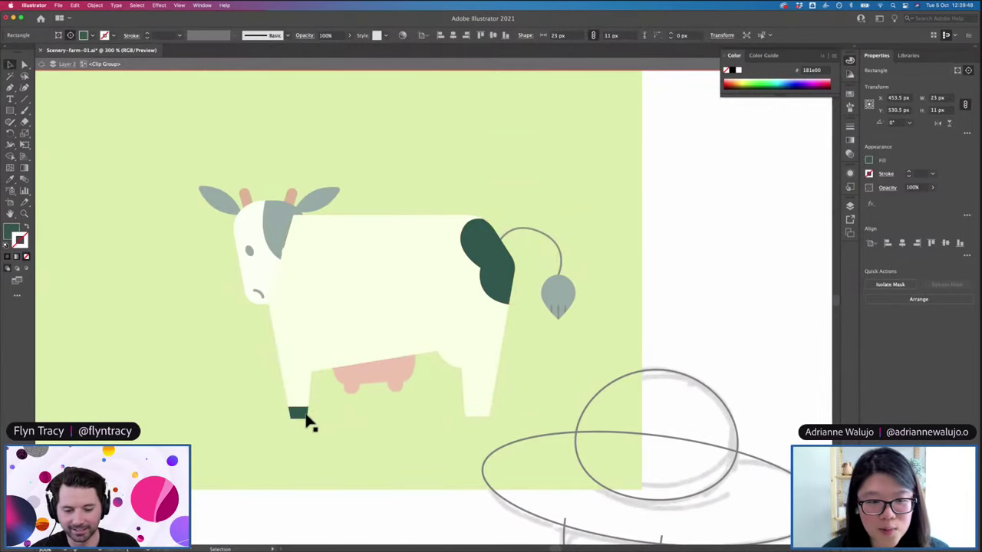
drag(307, 416, 480, 419)
double_click(410, 422)
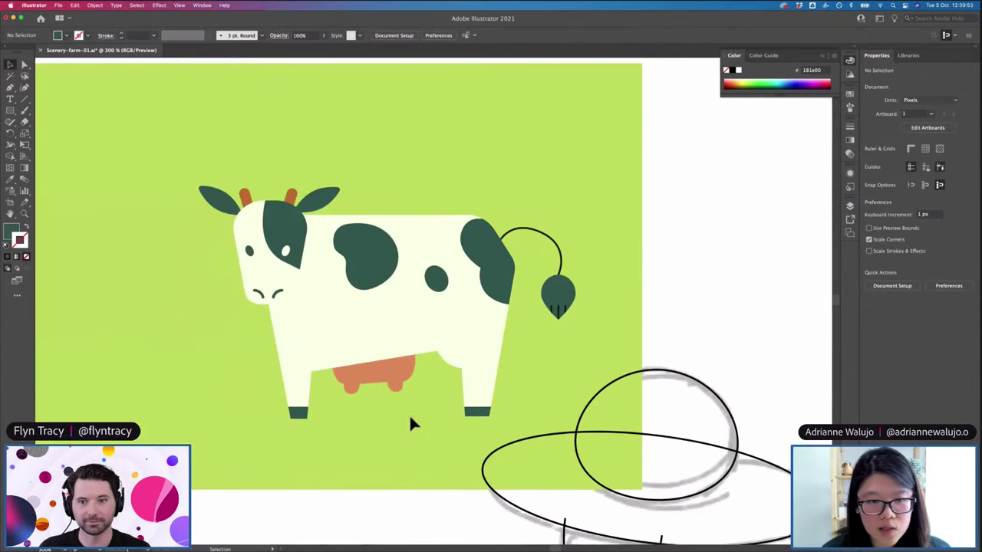
Review the whole cow at smaller scale beside the colour palette and the reference sketches
key(super+minus)
key(super+minus)
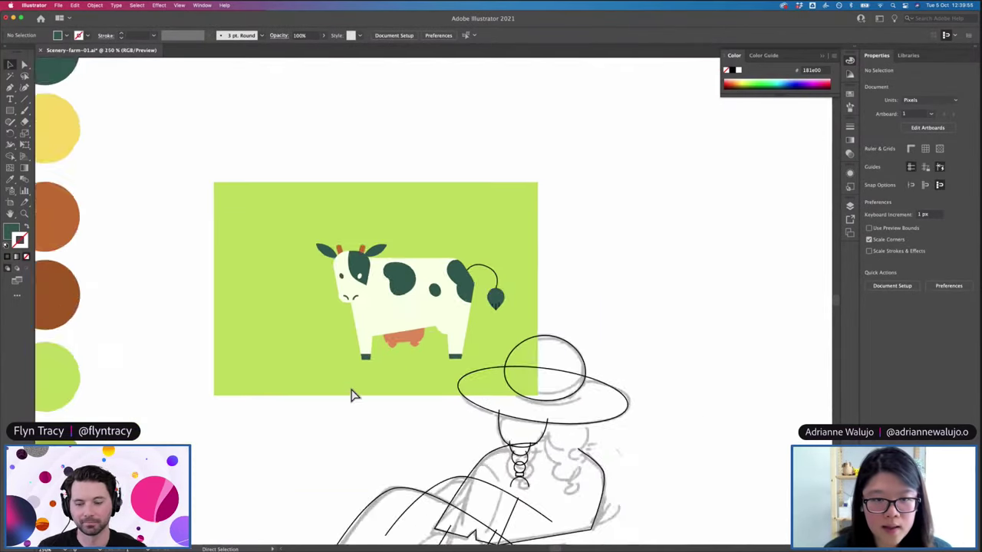
key(super+minus)
key(super+equal)
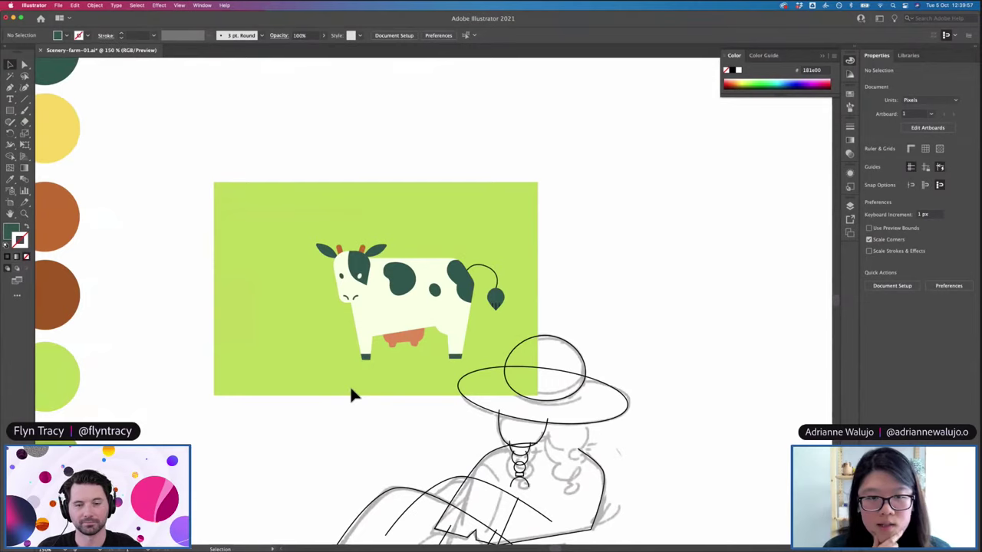
key(super+minus)
key(super+minus)
key(super+minus)
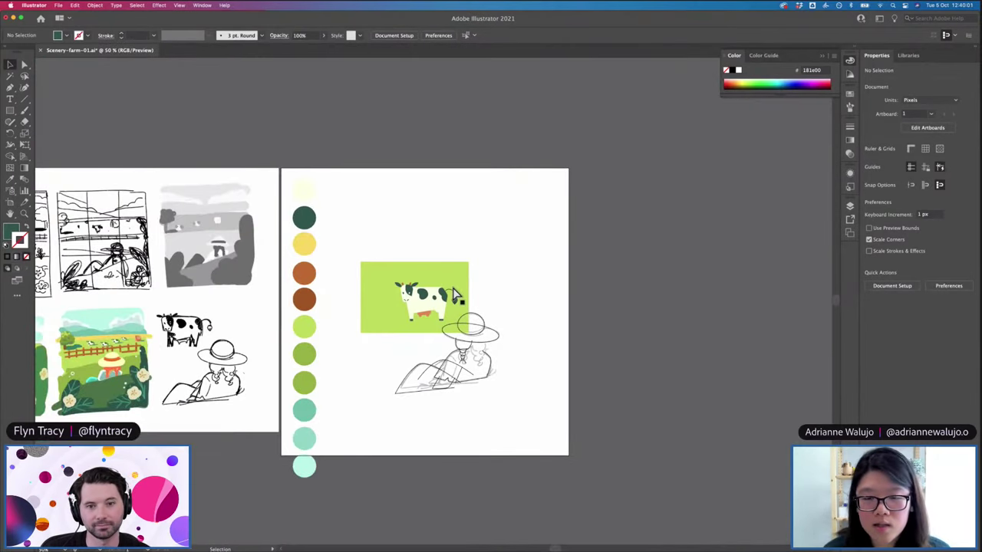
Draw the cow's far hind leg, about 28 × 40 px, with the Pen tool in dark green and send it behind the body
key(super+equal)
key(super+equal)
key(super+equal)
key(super+equal)
key(super+equal)
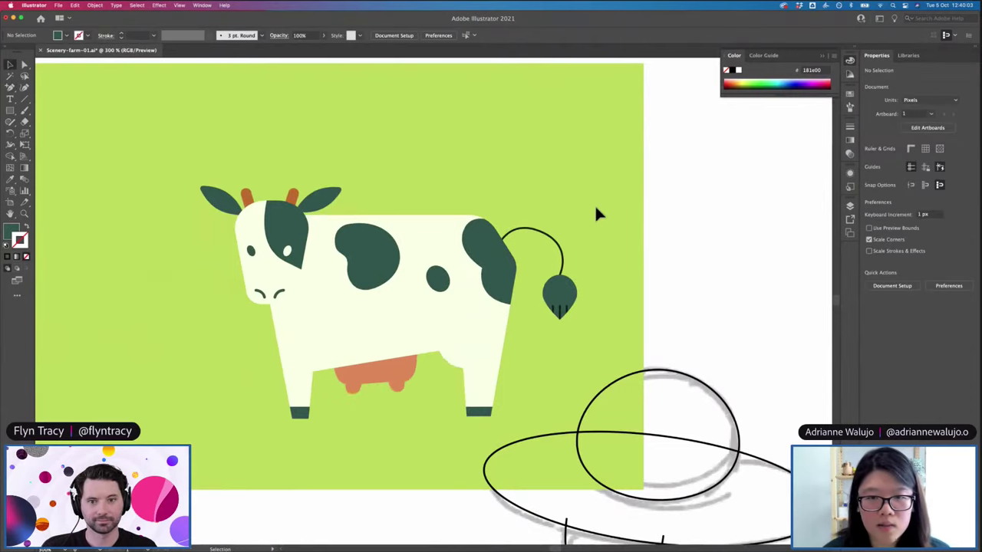
scroll(596, 209, left, 3)
scroll(596, 208, down, 2)
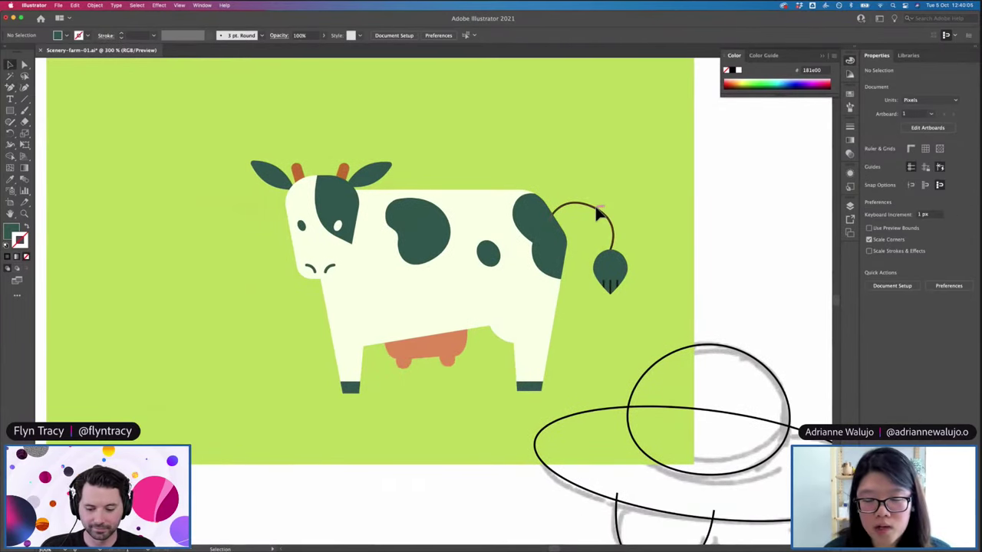
key(super+equal)
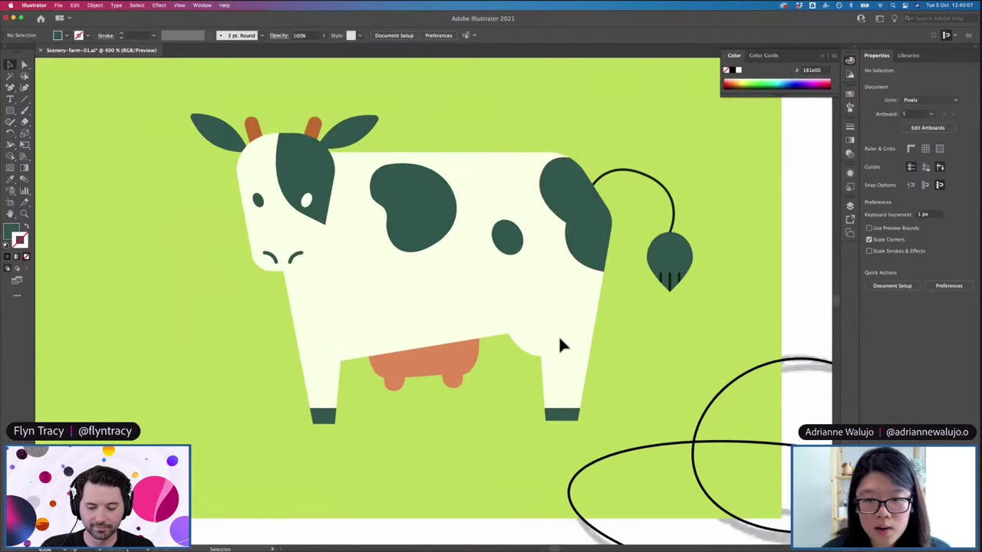
key(p)
click(491, 323)
drag(523, 365, 541, 372)
key(super+z)
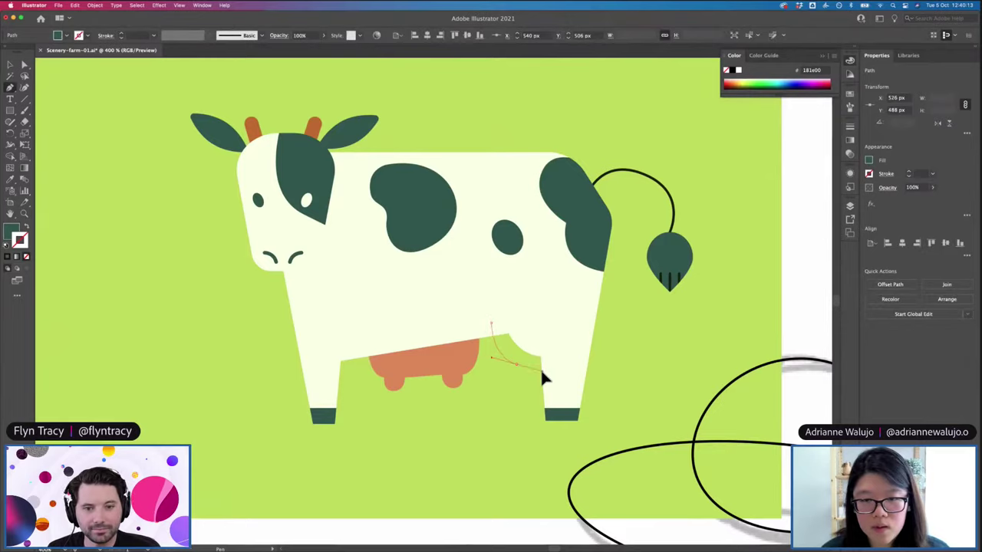
drag(524, 410, 526, 411)
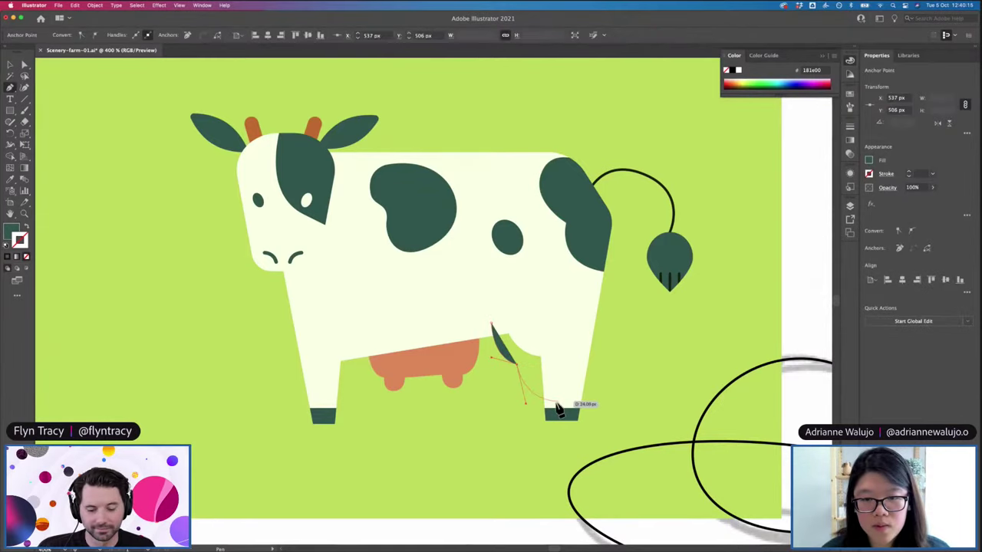
click(526, 409)
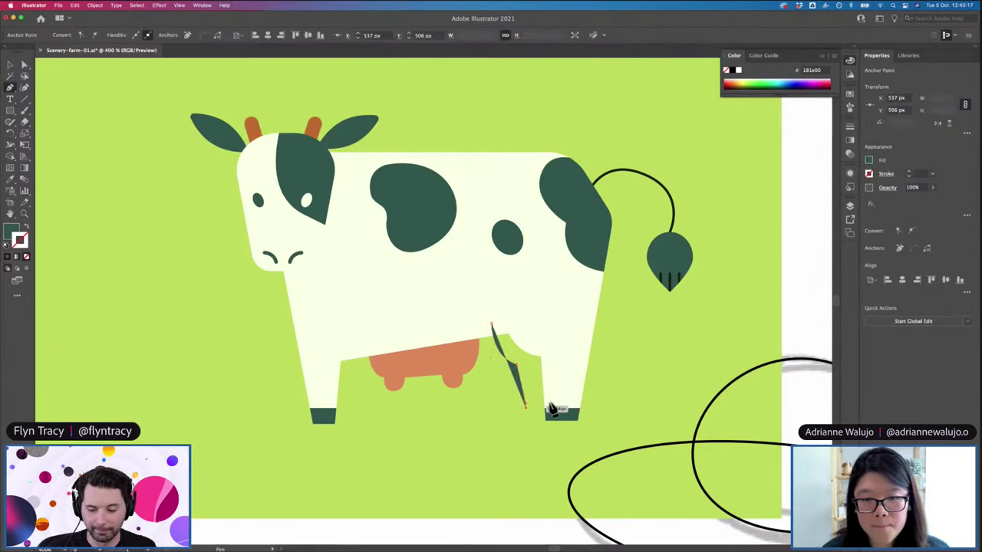
click(555, 408)
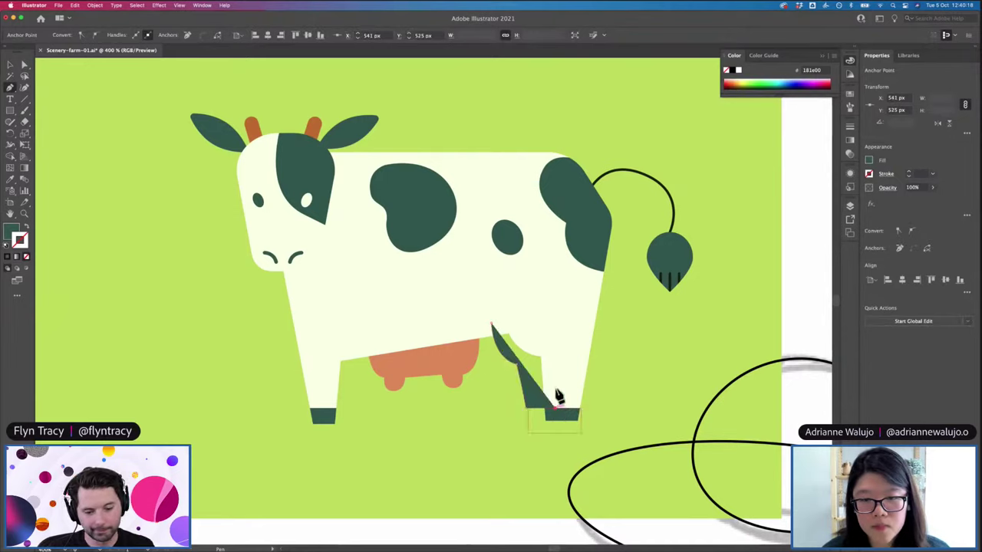
click(548, 316)
key(v)
click(604, 352)
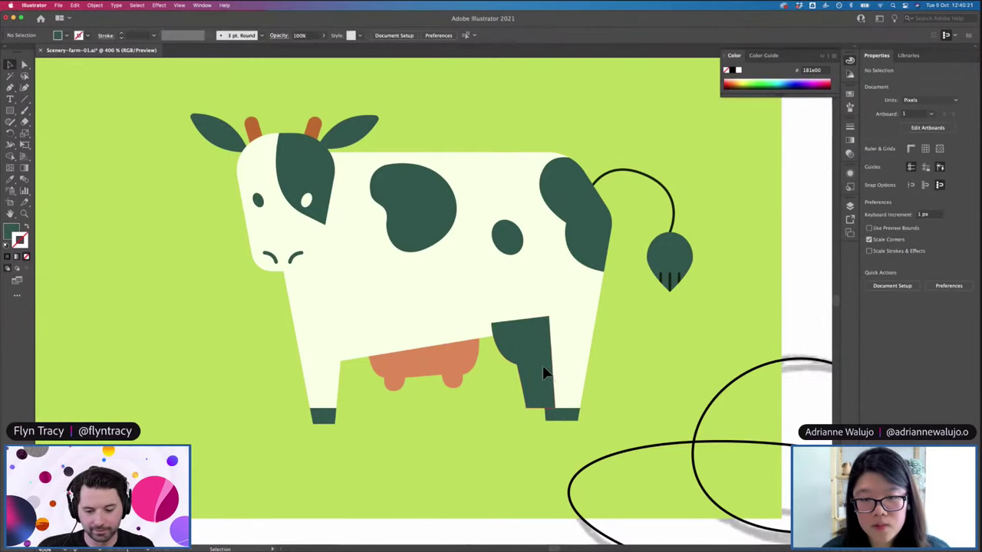
click(543, 367)
key(super+shift+[)
key(i)
click(517, 302)
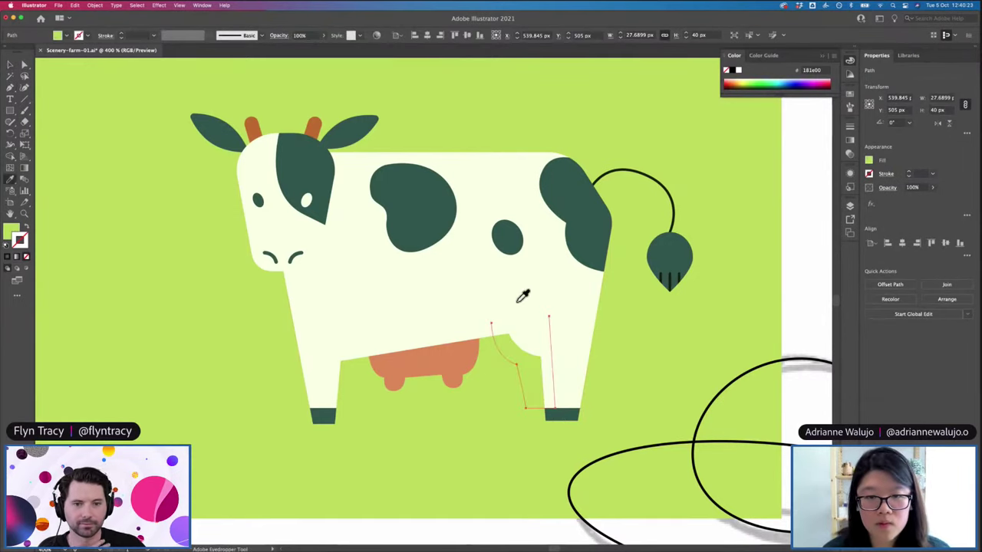
key(super+z)
key(v)
click(620, 354)
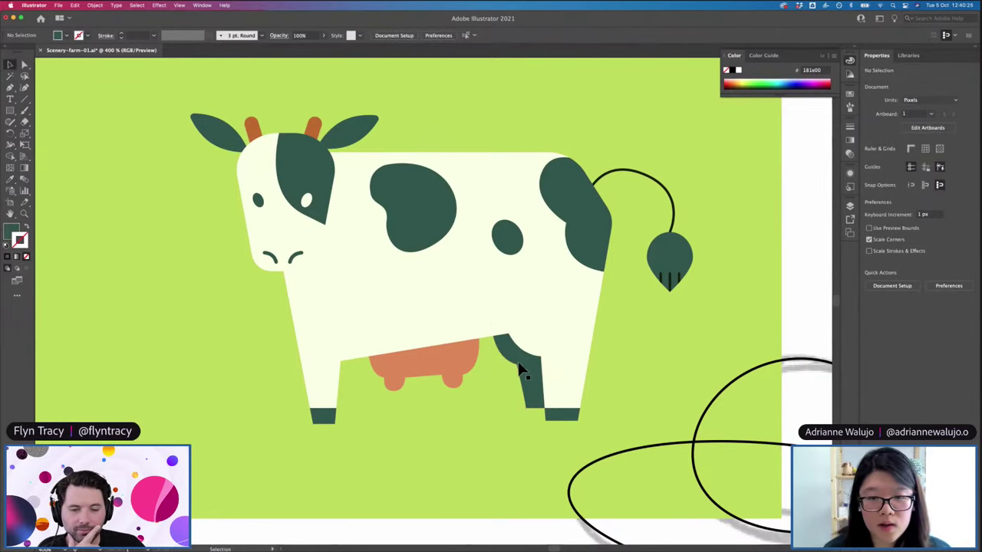
Shift the far hind leg 2 px left and 2 px down beneath the cow's body
drag(516, 365, 513, 362)
click(524, 368)
click(631, 346)
drag(524, 367, 527, 379)
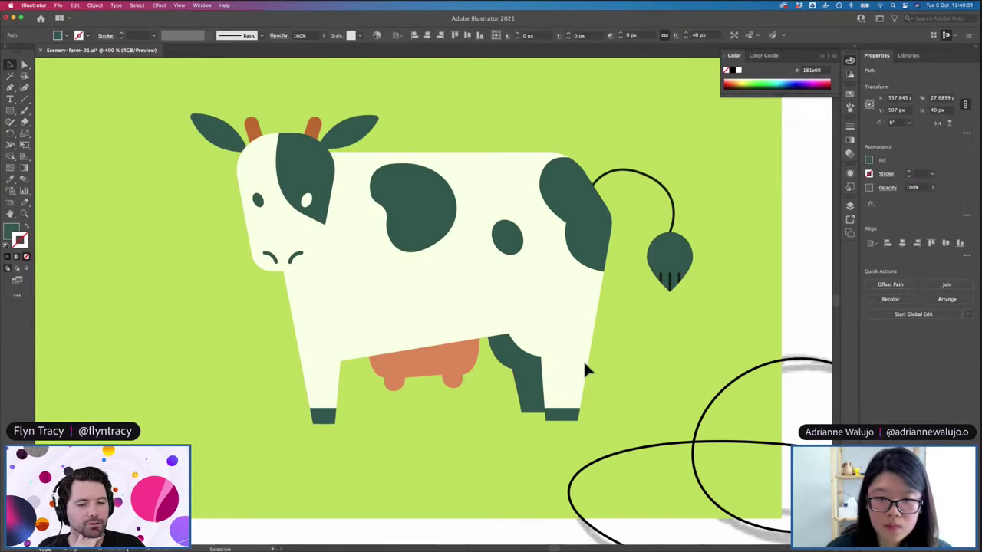
Review the cow with its far hind leg against the colour palette, thumbnails and reference sketches
key(super+minus)
key(super+minus)
key(super+minus)
key(super+minus)
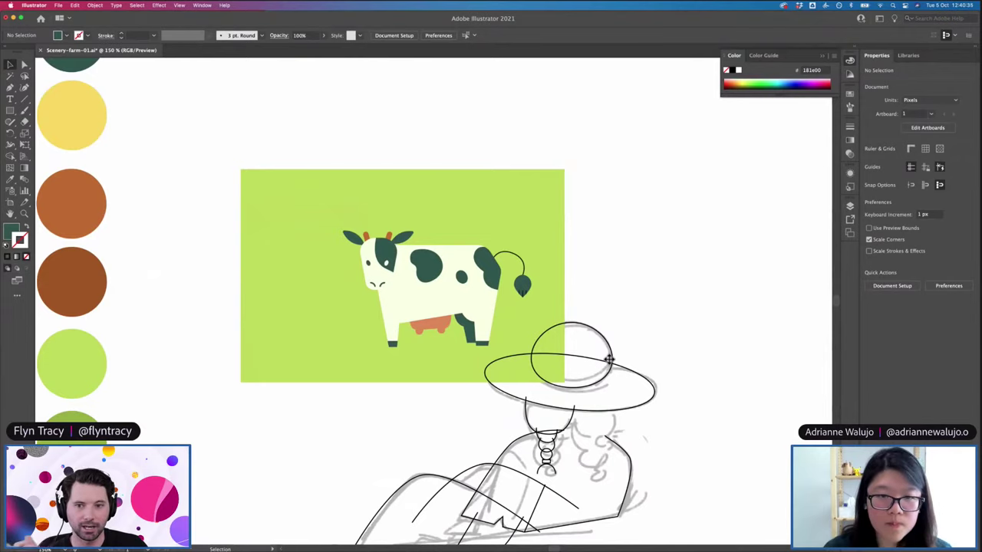
scroll(608, 359, left, 5)
scroll(609, 359, left, 10)
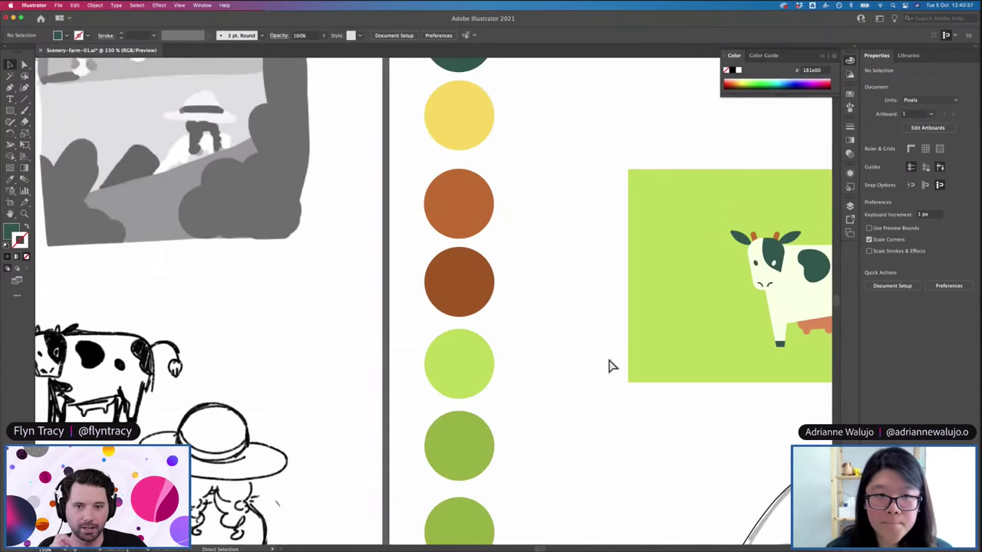
key(super+minus)
key(super+minus)
scroll(608, 359, left, 4)
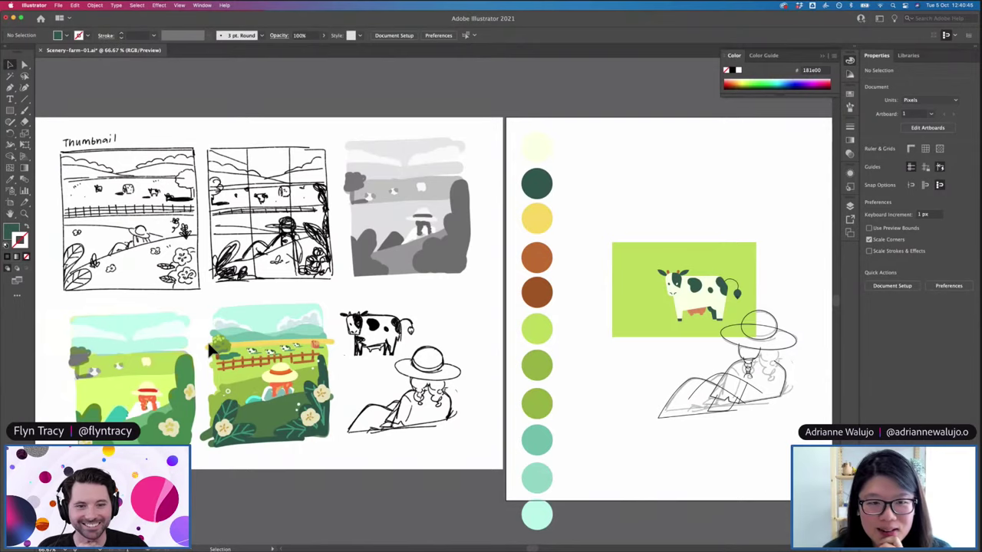
scroll(209, 345, right, 2)
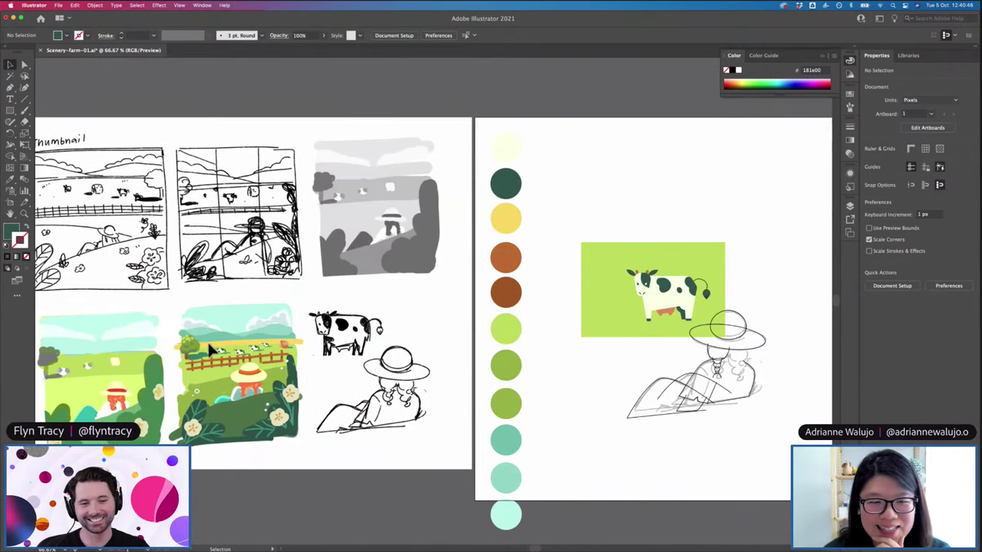
Cover the detailed colour thumbnail with a rectangle about 371 × 409 px and fill it with black 000000
click(848, 207)
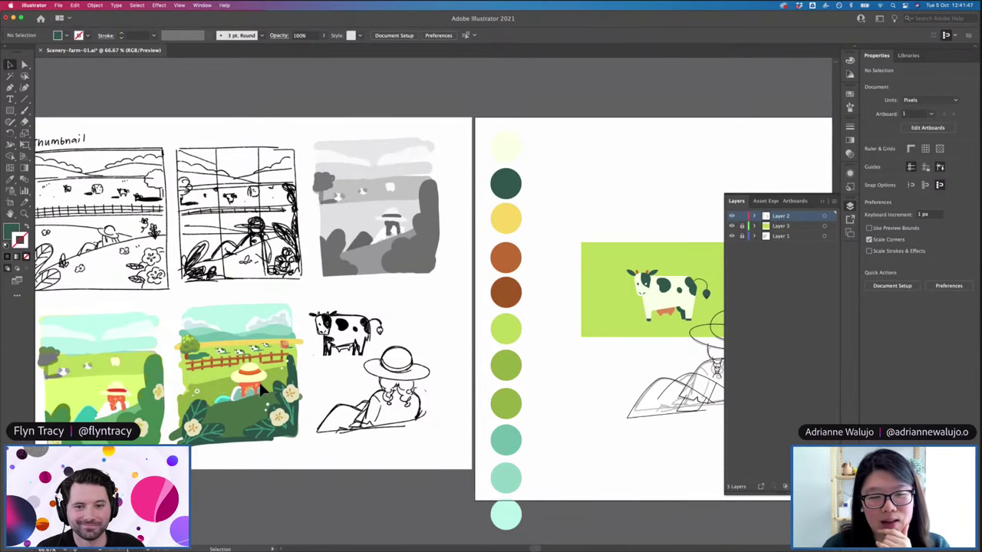
scroll(331, 355, left, 4)
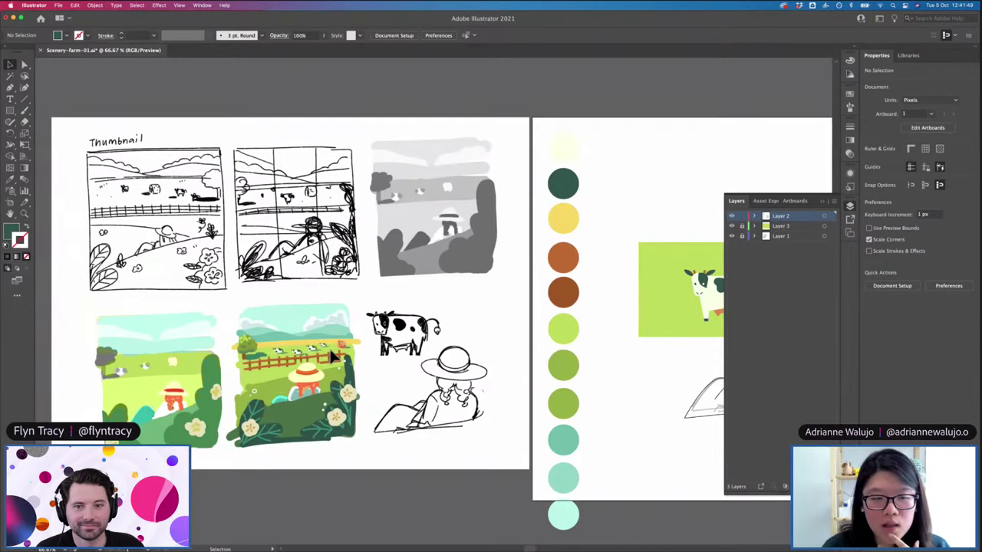
key(m)
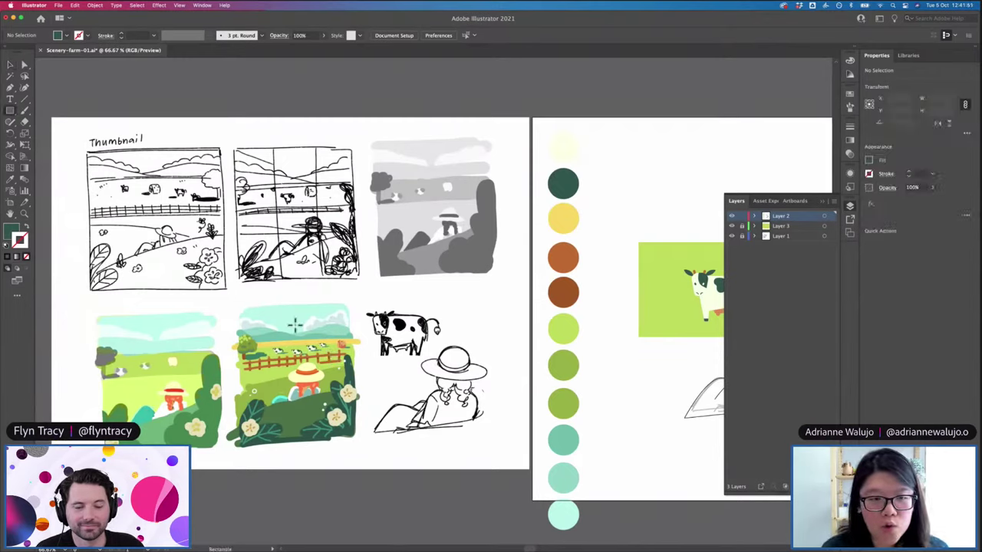
drag(227, 296, 368, 451)
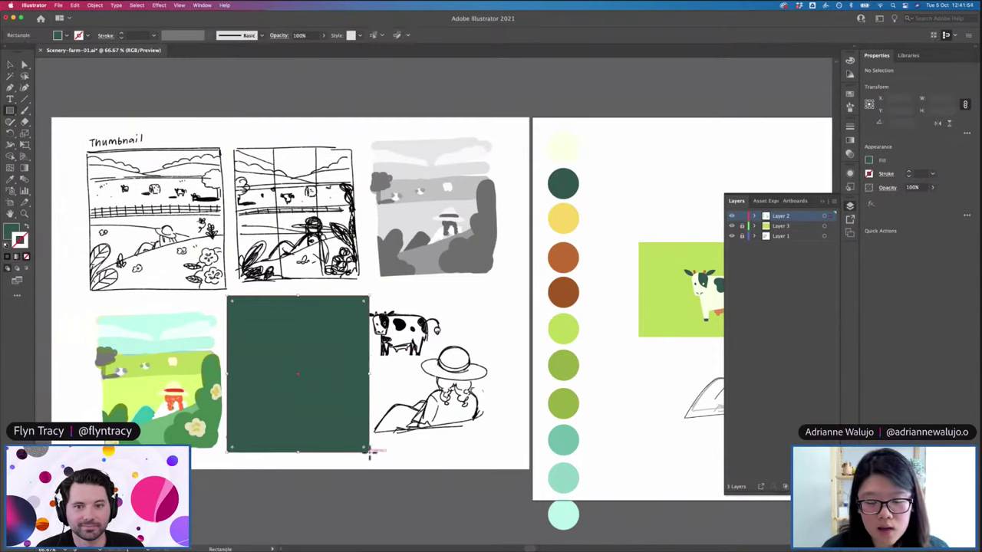
double_click(11, 230)
text(000000)
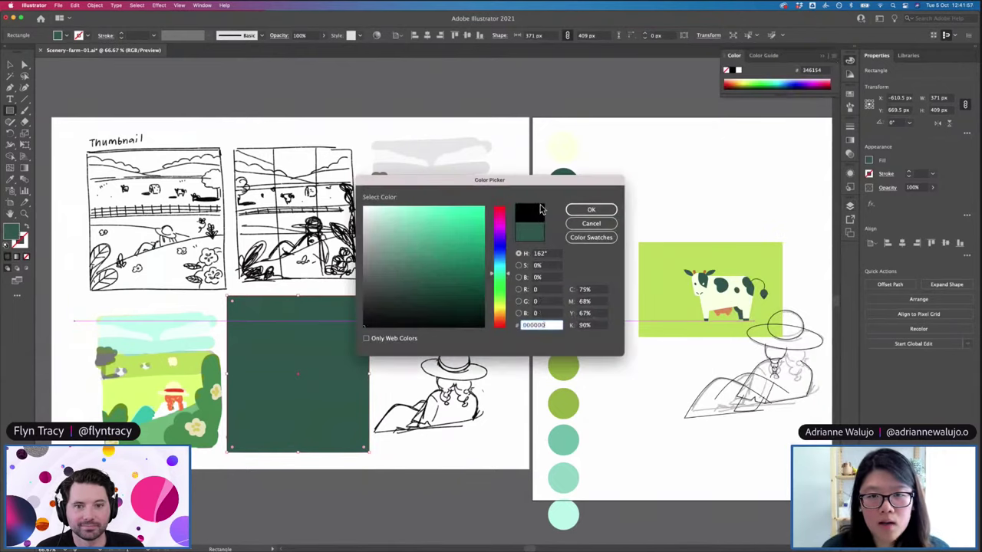
click(585, 211)
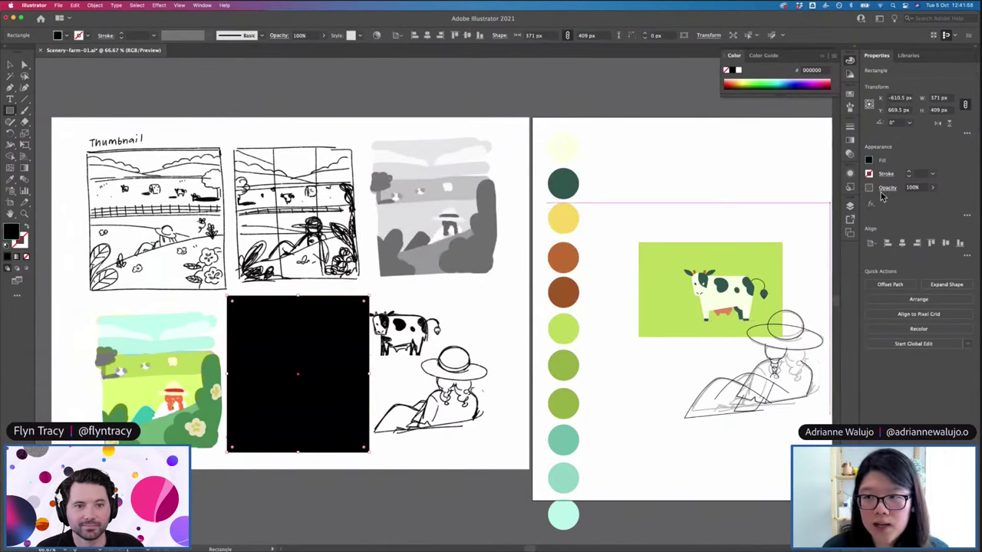
Set the black rectangle's blending mode to Color for a greyscale value check
click(886, 188)
click(827, 205)
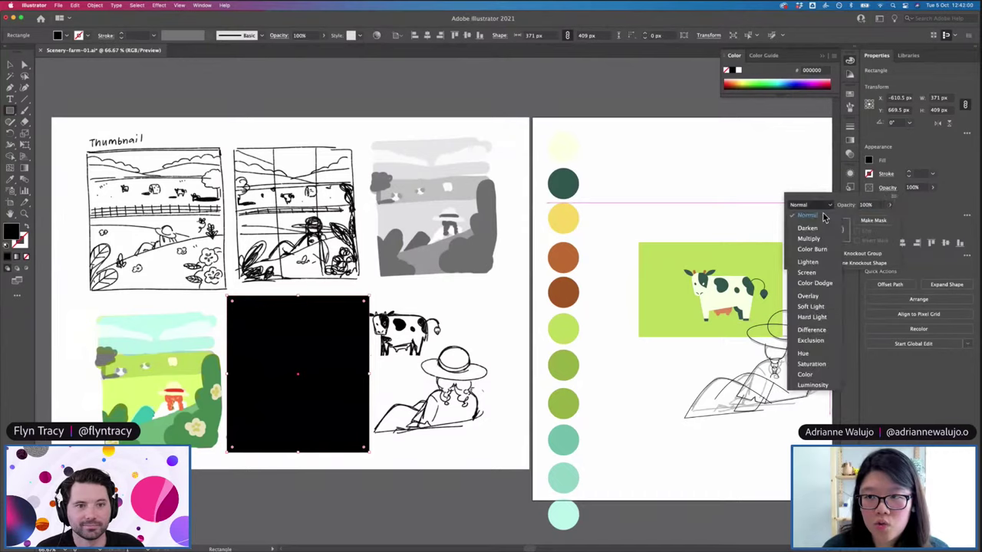
click(812, 374)
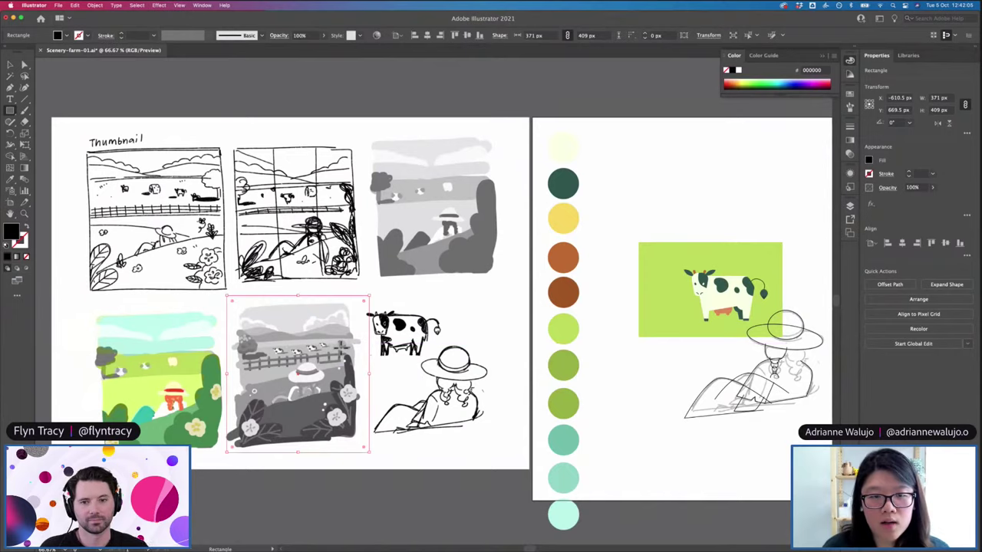
Compare the greyscale values of the two colour thumbnails by moving the black overlay onto the simpler one and back
key(v)
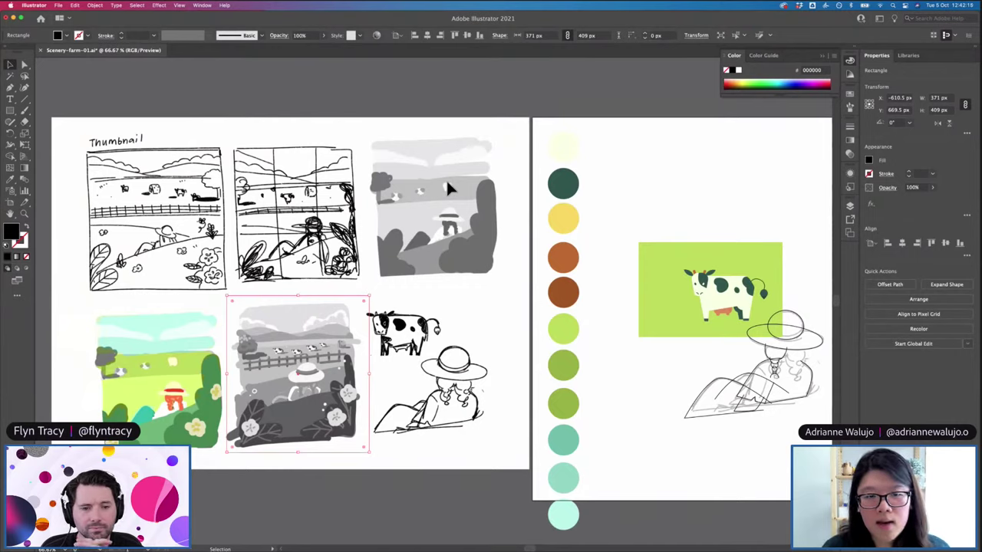
mouse_move(327, 349)
mouse_down()
mouse_move(411, 362)
mouse_move(312, 371)
mouse_up()
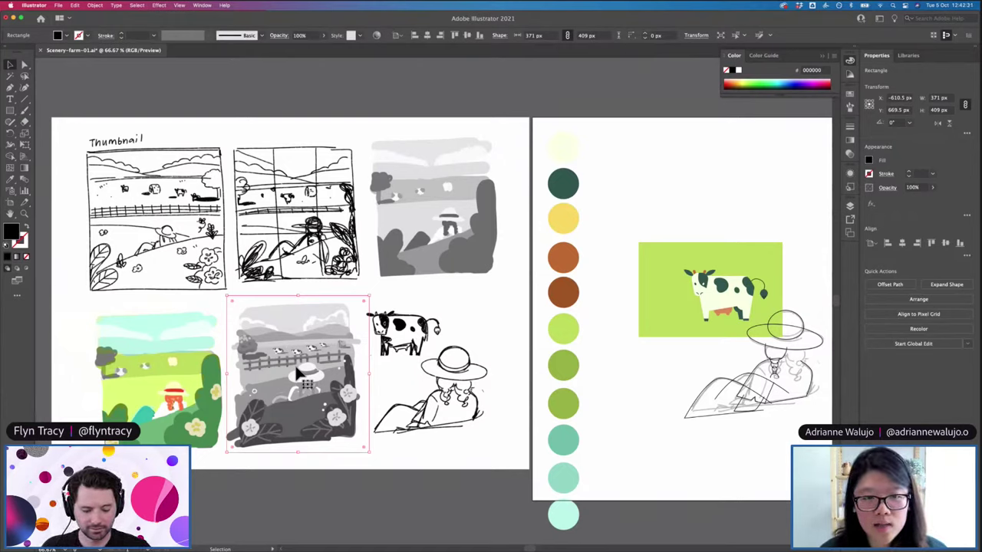
mouse_move(294, 363)
mouse_down()
mouse_move(379, 362)
mouse_move(292, 373)
mouse_move(399, 369)
mouse_move(307, 372)
mouse_move(257, 357)
mouse_move(451, 363)
mouse_move(178, 372)
mouse_up()
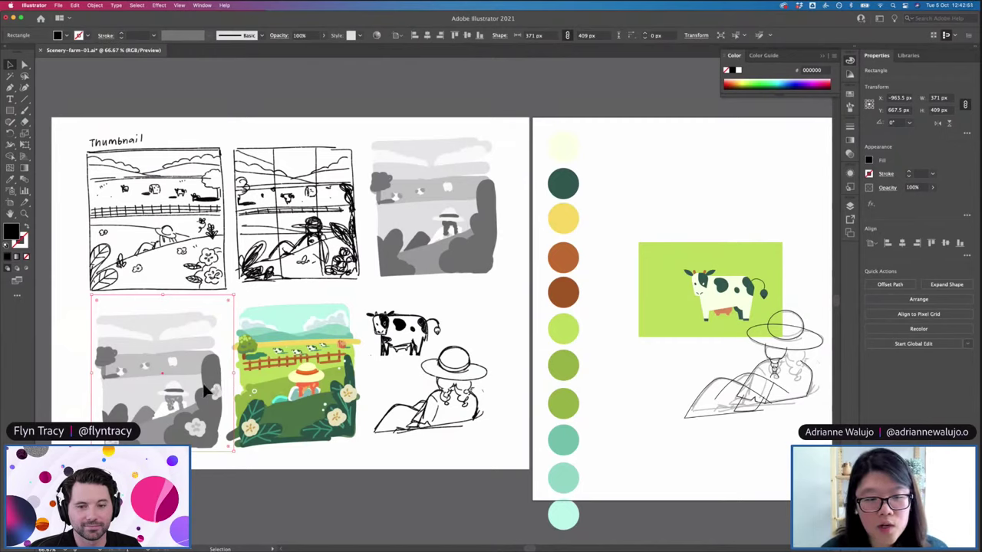
key(super+shift+a)
drag(217, 391, 284, 406)
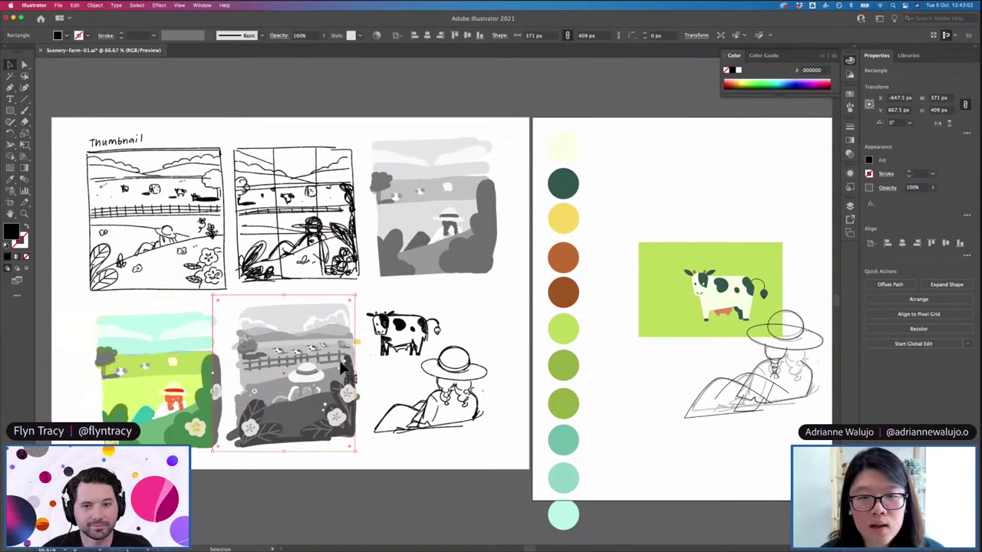
Check the cow's values under the black overlay and park the overlay above the artboards
drag(326, 370, 764, 292)
scroll(735, 298, right, 4)
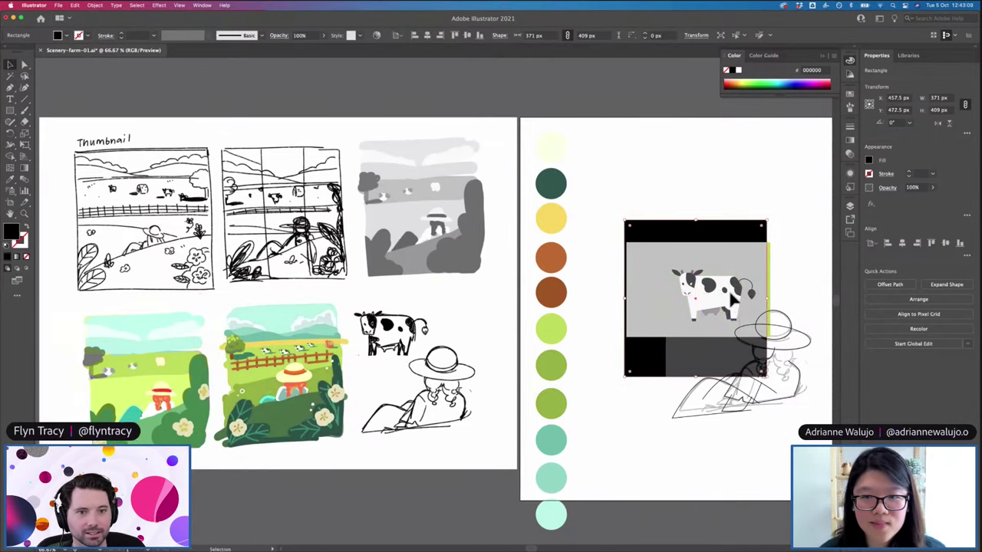
drag(642, 307, 513, 79)
click(672, 235)
Enter isolation mode for the cow's clipped body group and select the cream body shape
scroll(672, 235, down, 1)
scroll(672, 235, down, 3)
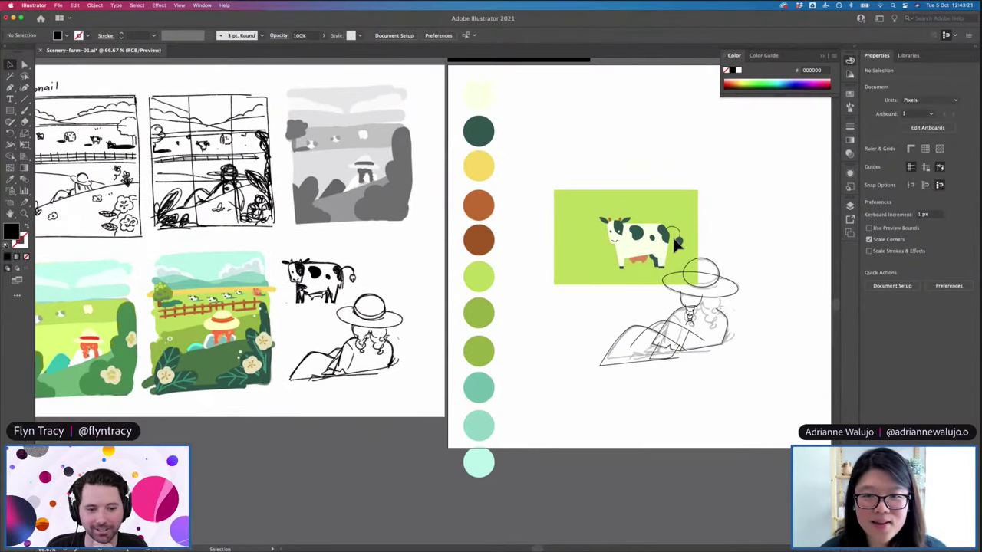
scroll(672, 235, right, 4)
scroll(669, 199, up, 5)
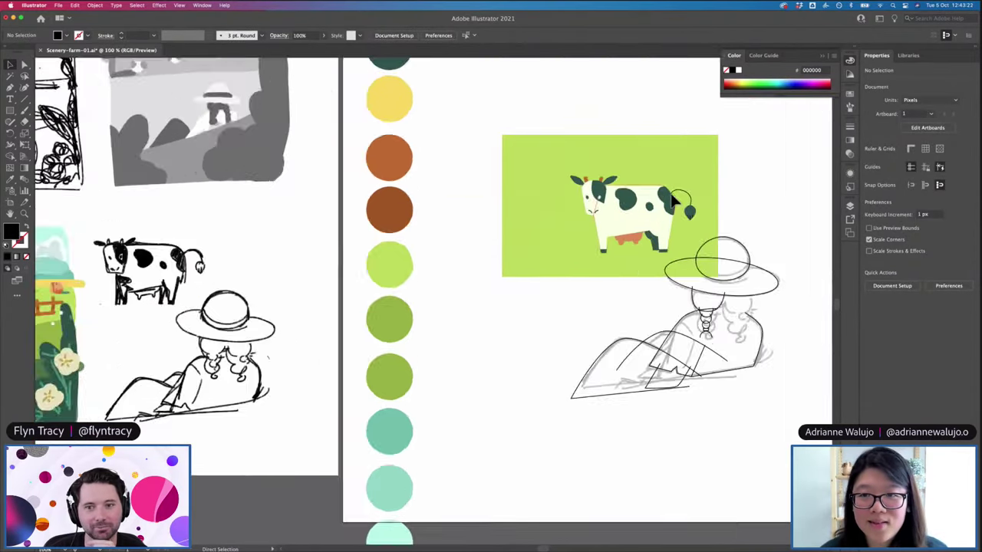
scroll(668, 198, right, 3)
scroll(668, 198, up, 3)
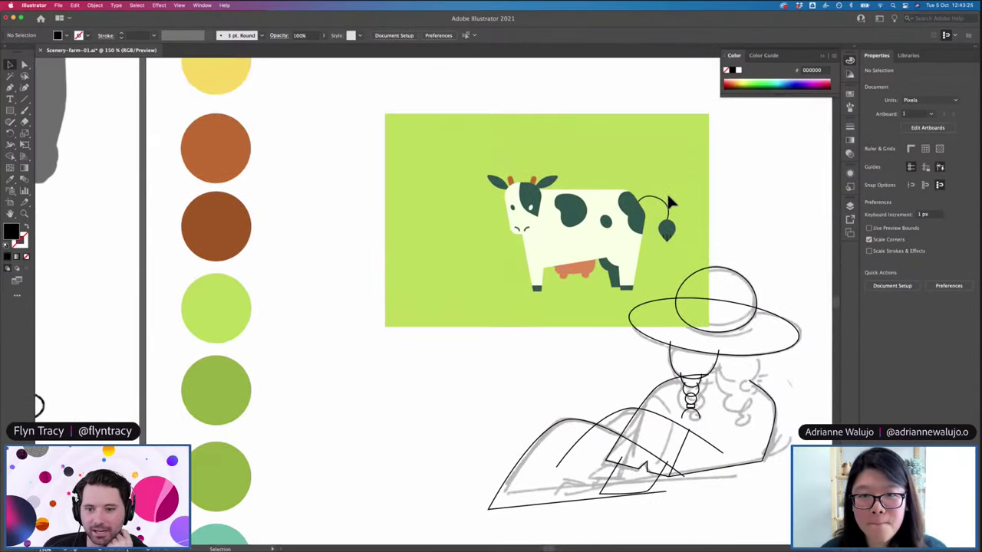
scroll(668, 198, right, 2)
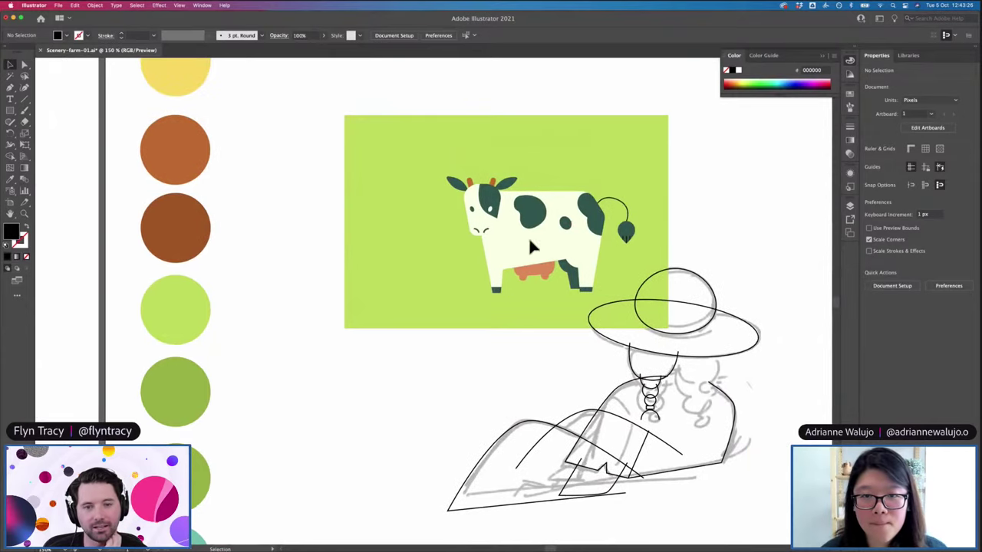
click(540, 193)
key(super+equal)
key(super+equal)
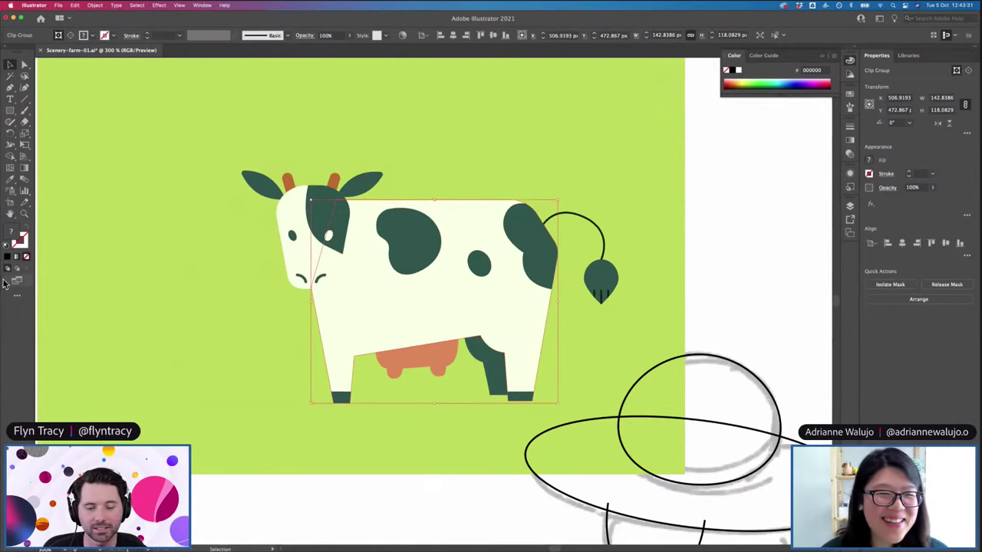
double_click(364, 202)
click(363, 200)
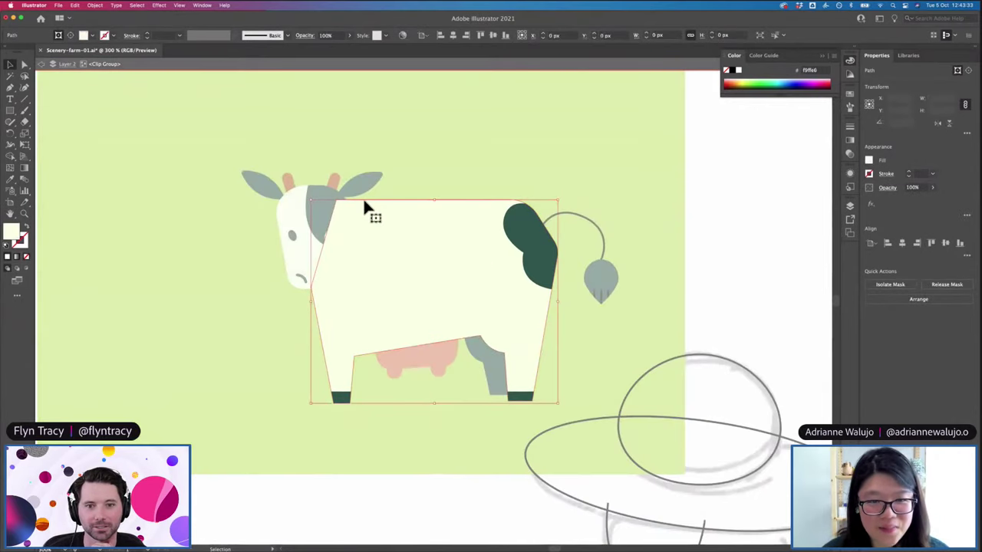
Draw a curved neck shape behind the cow's head with the Pen tool, using the body's cream fill
key(p)
click(348, 198)
drag(354, 232, 346, 252)
click(320, 293)
click(301, 294)
key(v)
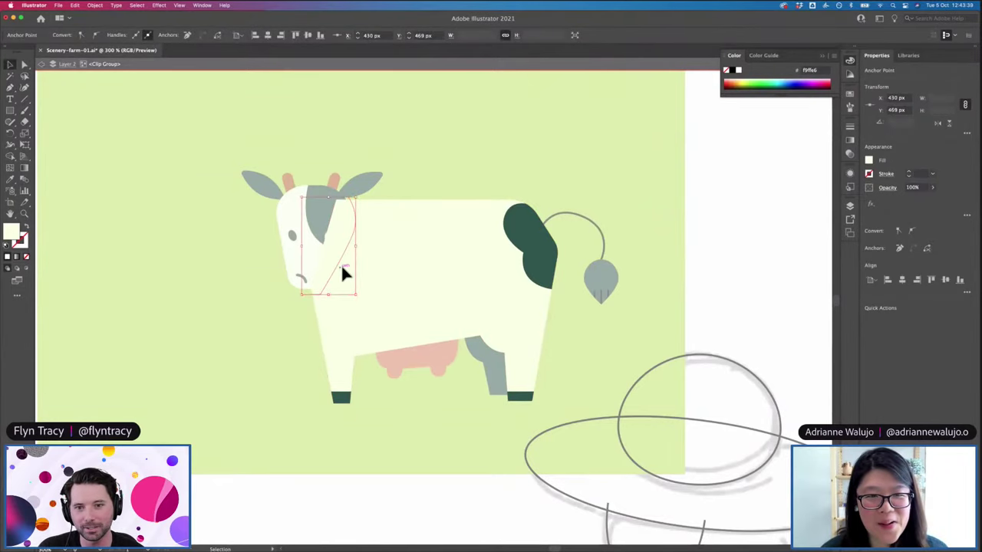
Close the cow's neck shape with the Pen tool, running from its lower tip up to the back of the head
key(p)
click(301, 295)
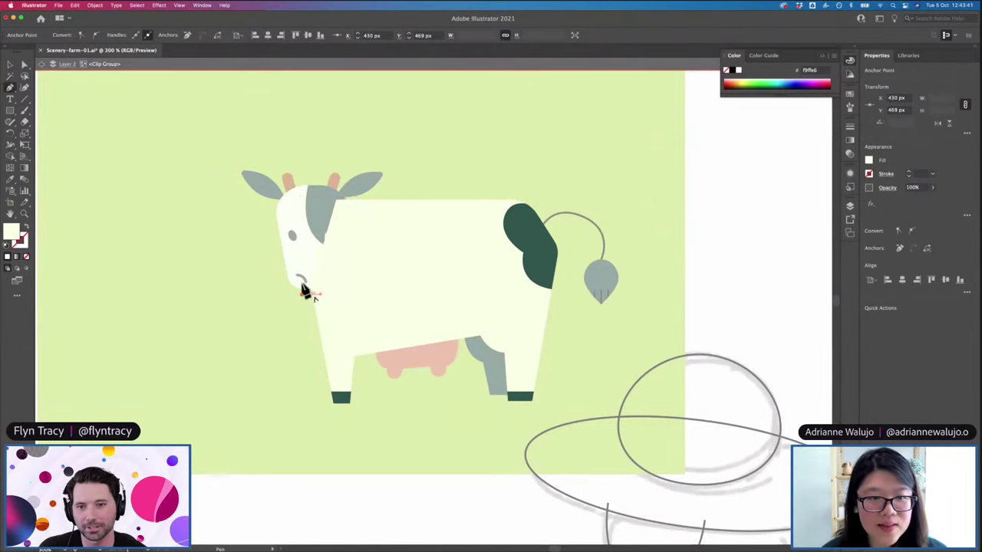
click(337, 194)
key(v)
Recolour the neck shape with the dark green of the cow's rear spot and exit isolation mode
key(i)
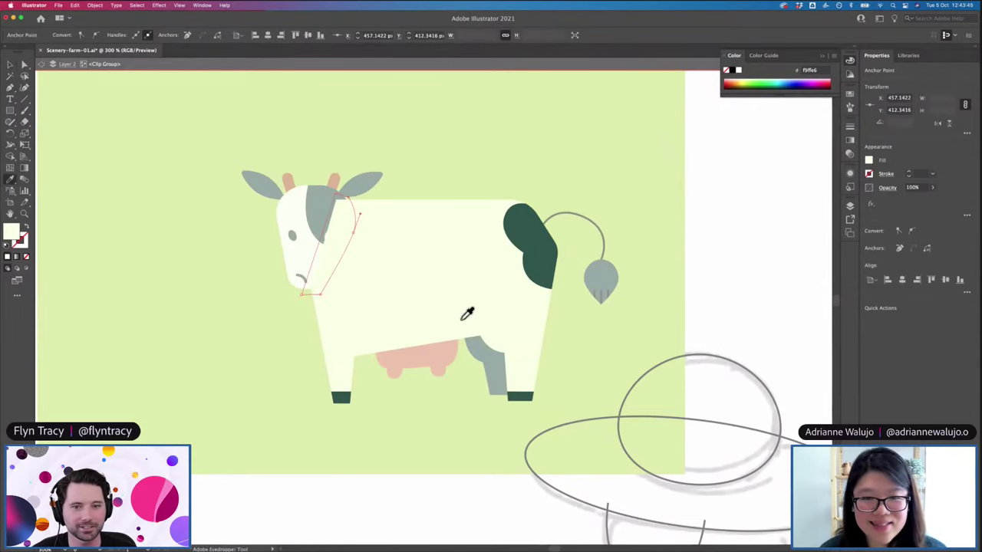
click(518, 396)
key(v)
key(super+z)
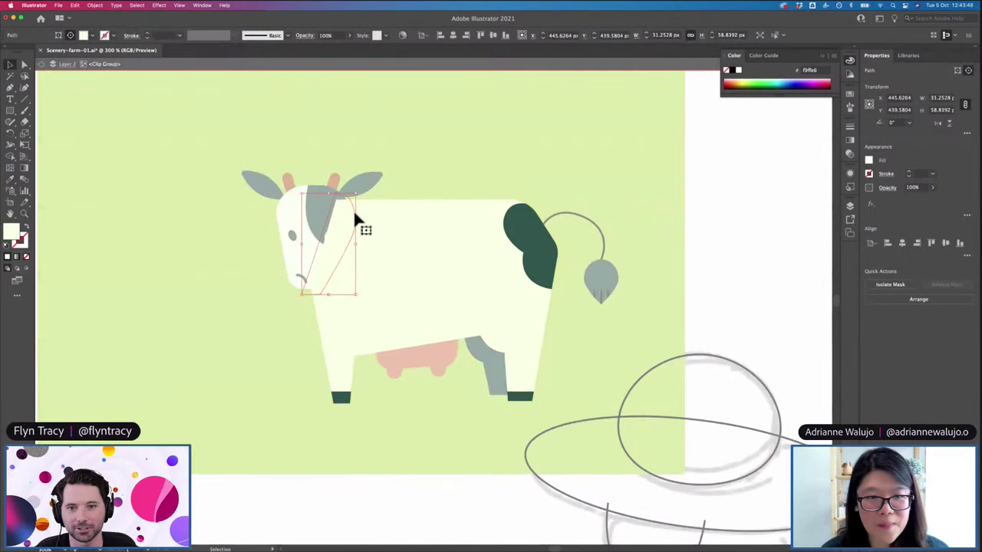
drag(354, 216, 359, 221)
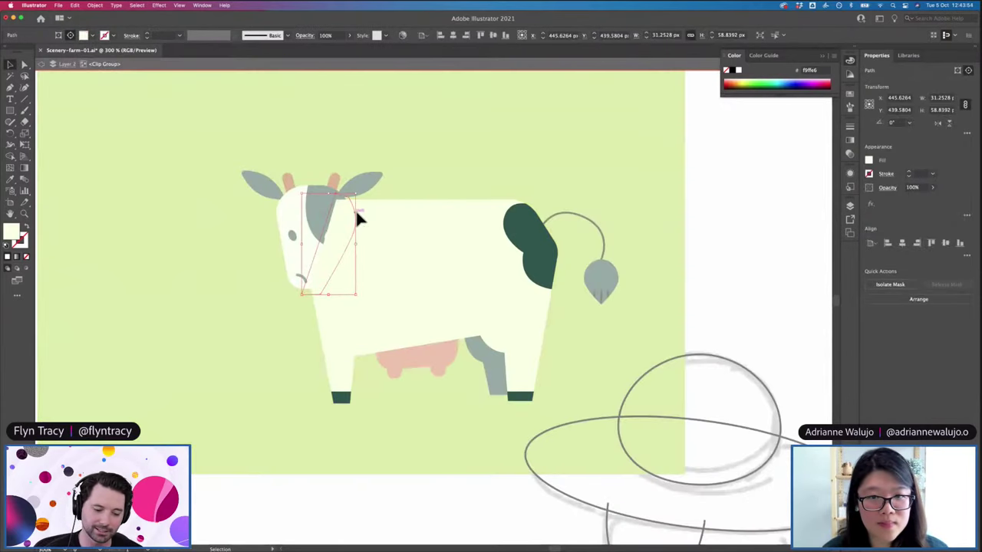
key(i)
click(535, 229)
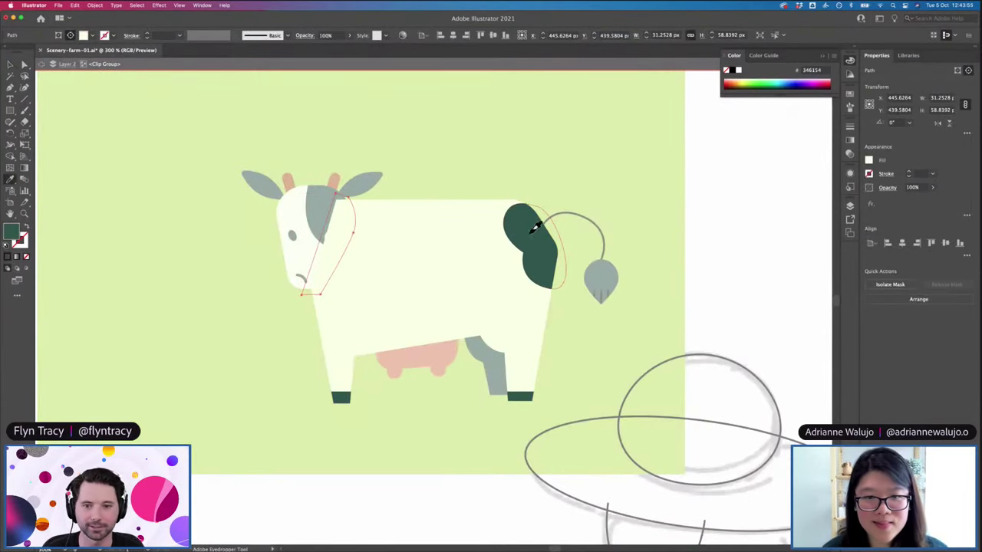
key(super+shift+a)
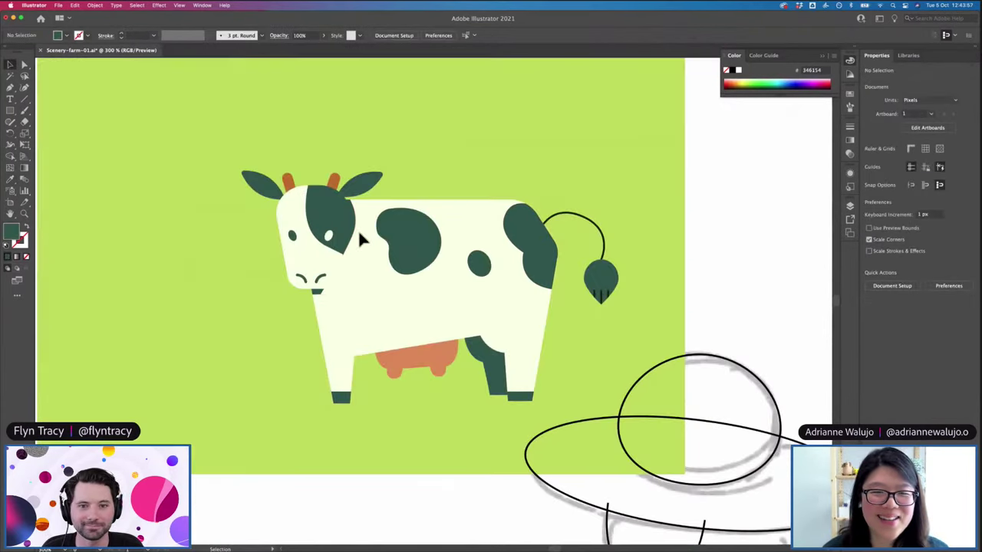
Isolate the cow's clipped body group and enlarge the dark green neck shape to about 35 by 67 px
click(355, 224)
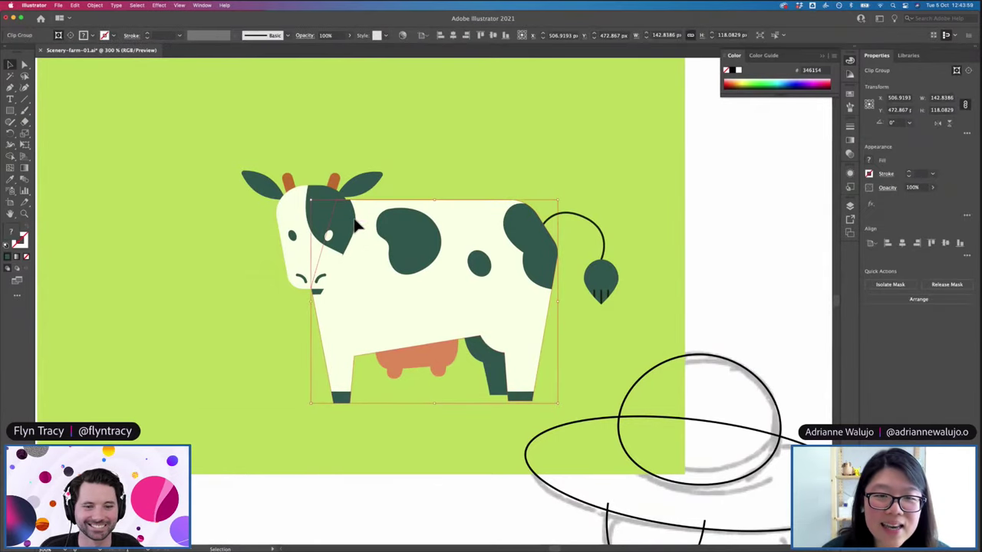
double_click(355, 224)
click(355, 223)
key(e)
drag(359, 204, 374, 192)
Reshape the dark green neck by moving its upper, lower and rear anchor points, and exit isolation mode
key(a)
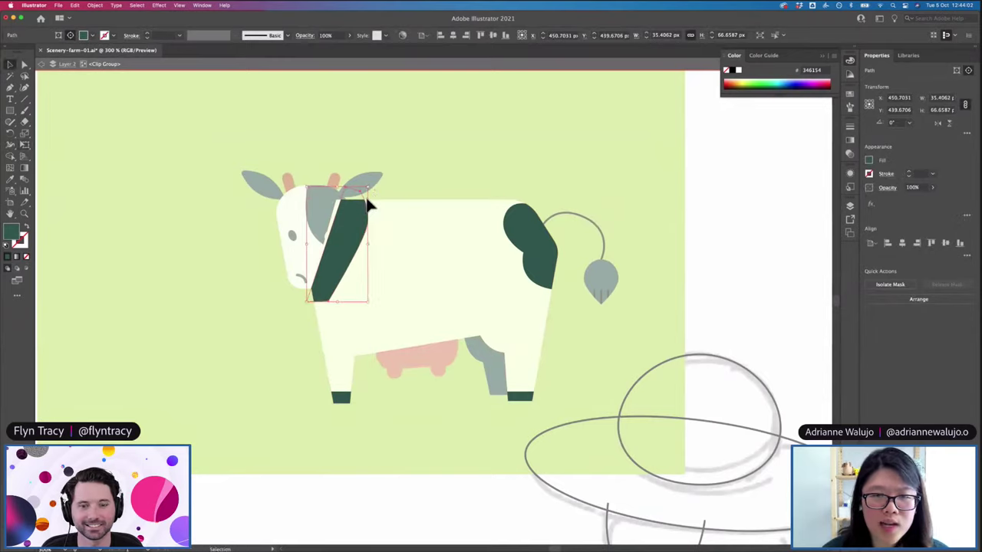
click(347, 192)
drag(346, 191, 337, 188)
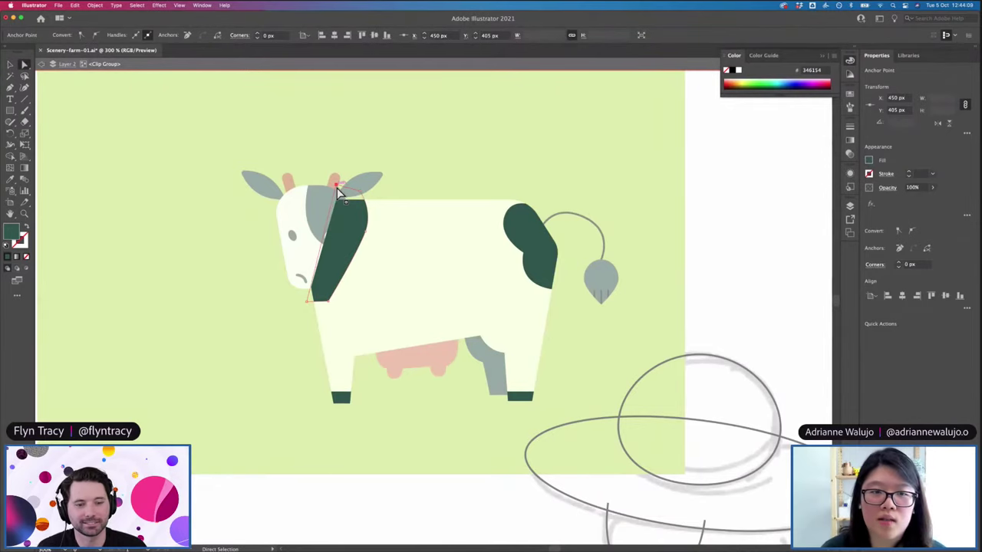
drag(332, 302, 342, 300)
drag(368, 253, 362, 257)
click(406, 188)
double_click(405, 185)
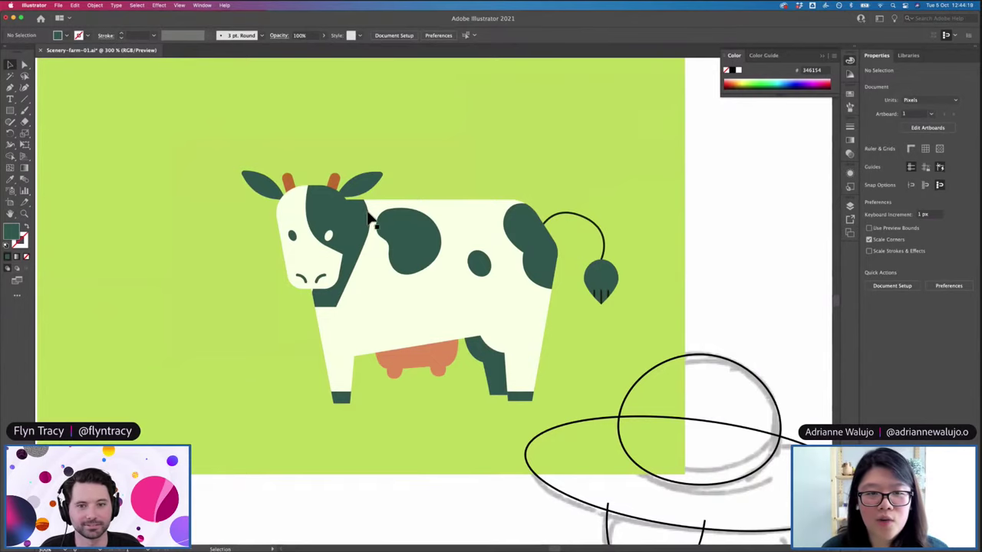
Delete the dark green neck shape from the cow's clipped body group and exit isolation mode
click(367, 222)
double_click(367, 222)
click(422, 186)
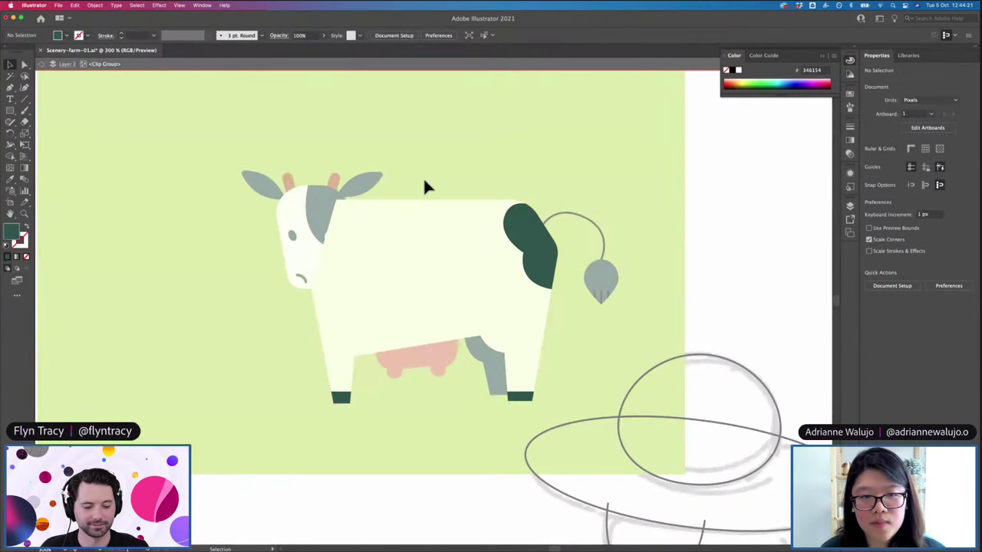
double_click(425, 186)
Fill the crown and brim of the seated figure's hat with the pale yellow sampled from the colour thumbnail's hat
scroll(427, 187, down, 6)
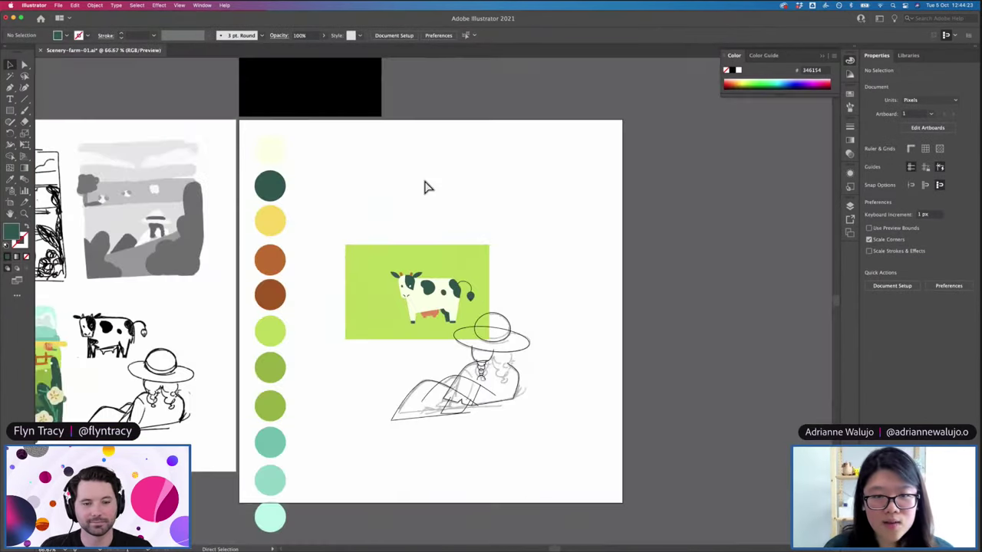
scroll(427, 188, up, 5)
scroll(427, 187, up, 1)
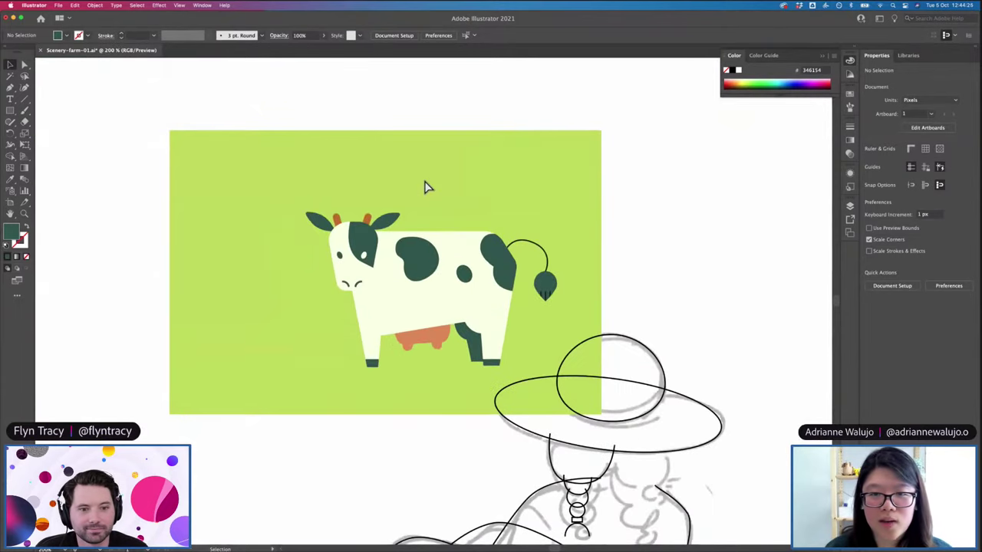
scroll(427, 187, down, 1)
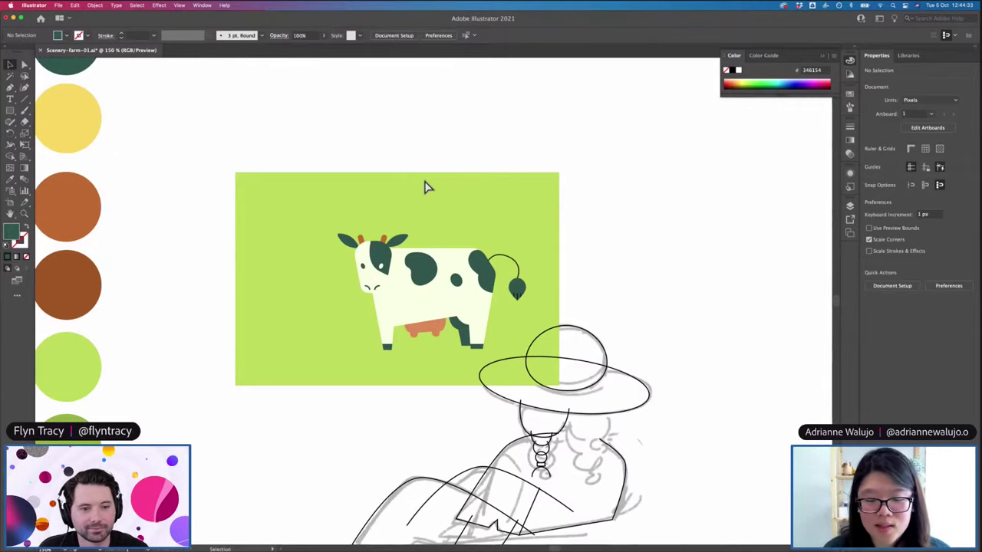
key(super+minus)
scroll(518, 328, down, 5)
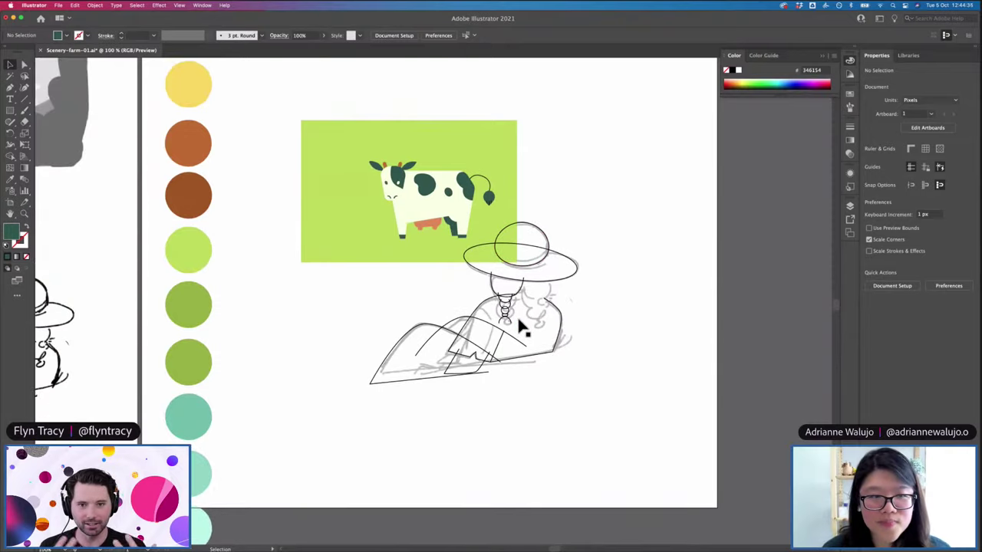
scroll(520, 326, left, 4)
scroll(518, 325, left, 5)
key(super+minus)
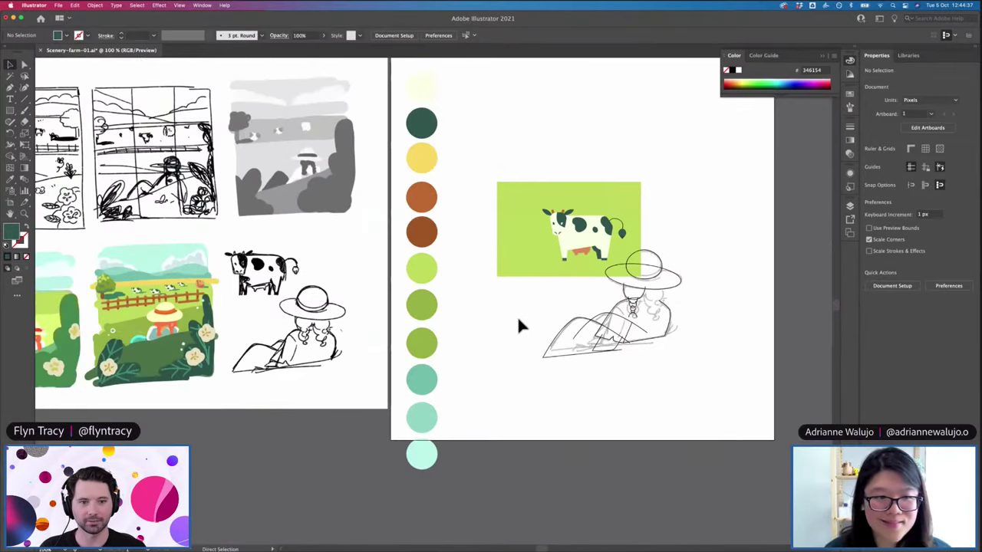
key(i)
click(165, 313)
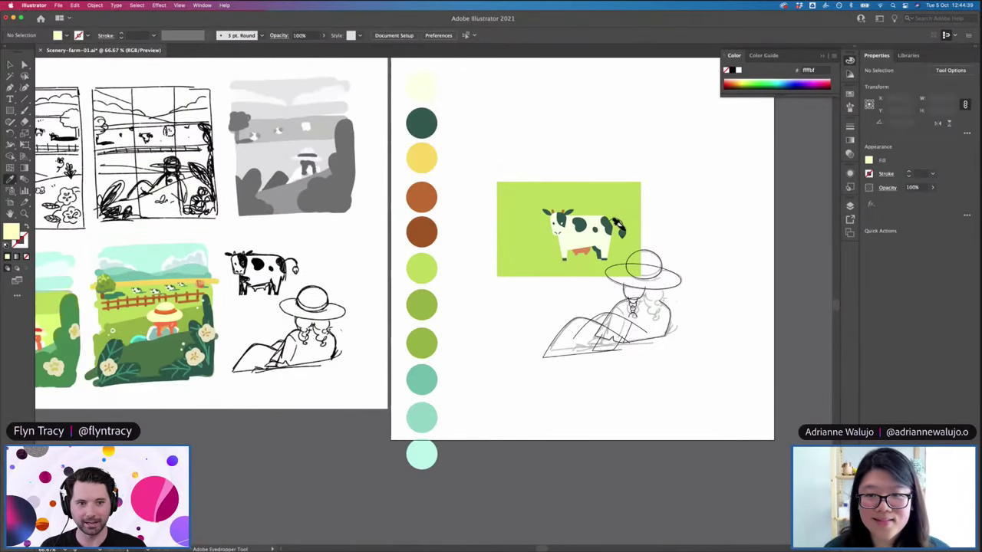
alt+click(657, 253)
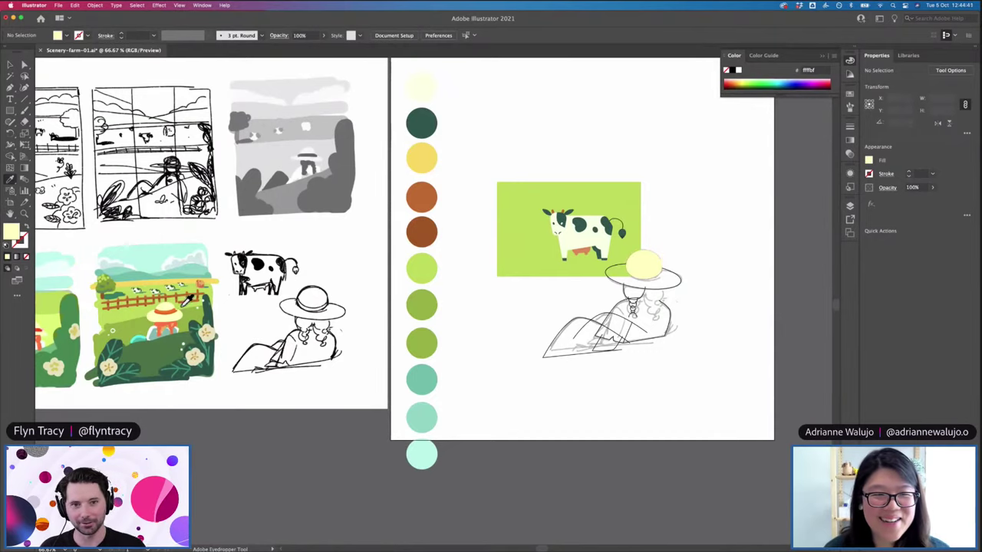
click(610, 280)
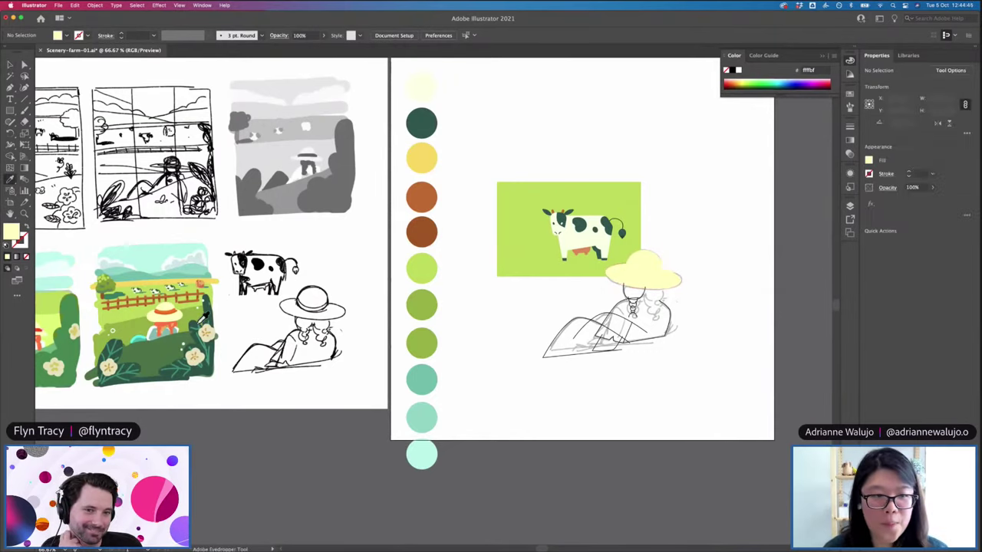
Fill the figure's hair below the hat with the orange (ff7b43) sampled from the colour thumbnail's hair
click(167, 322)
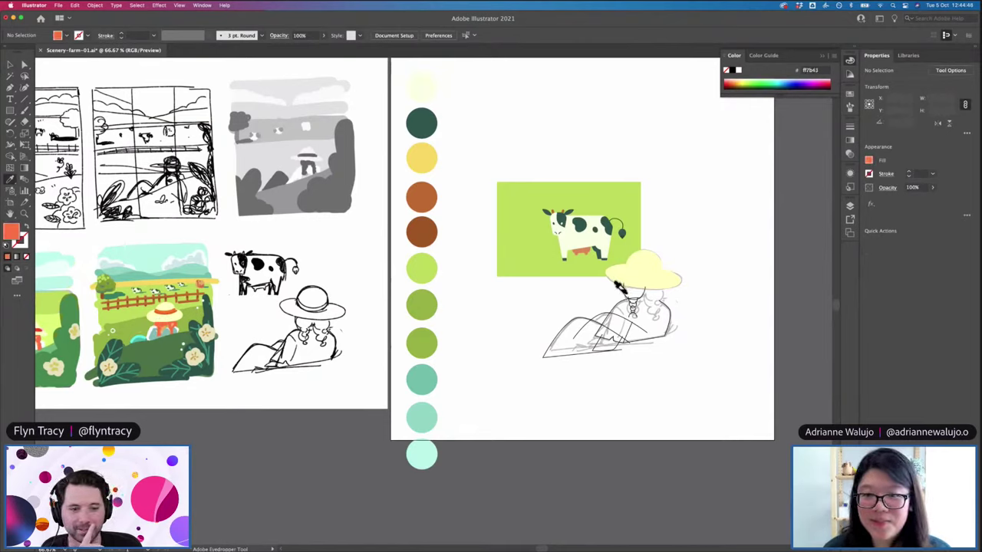
alt+click(629, 296)
alt+click(628, 306)
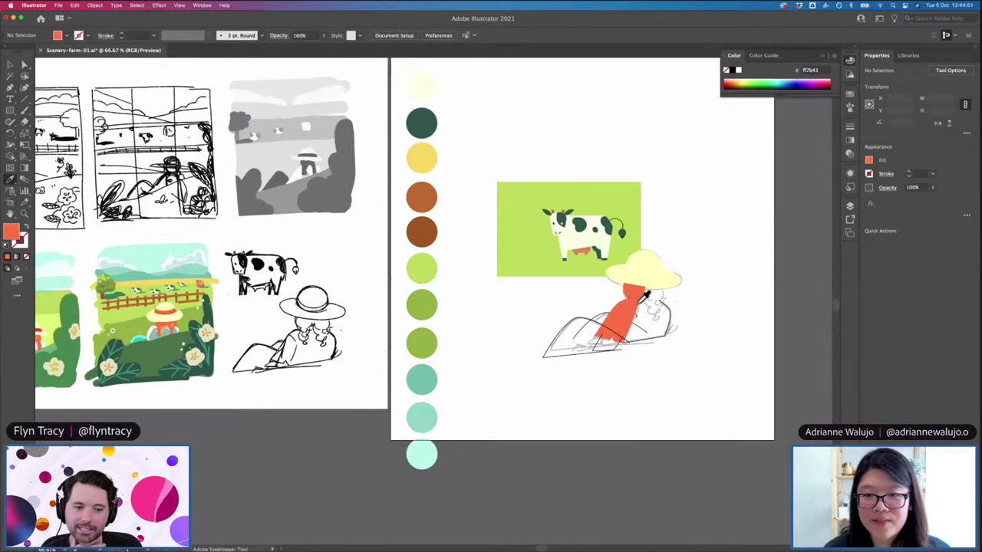
key(super+z)
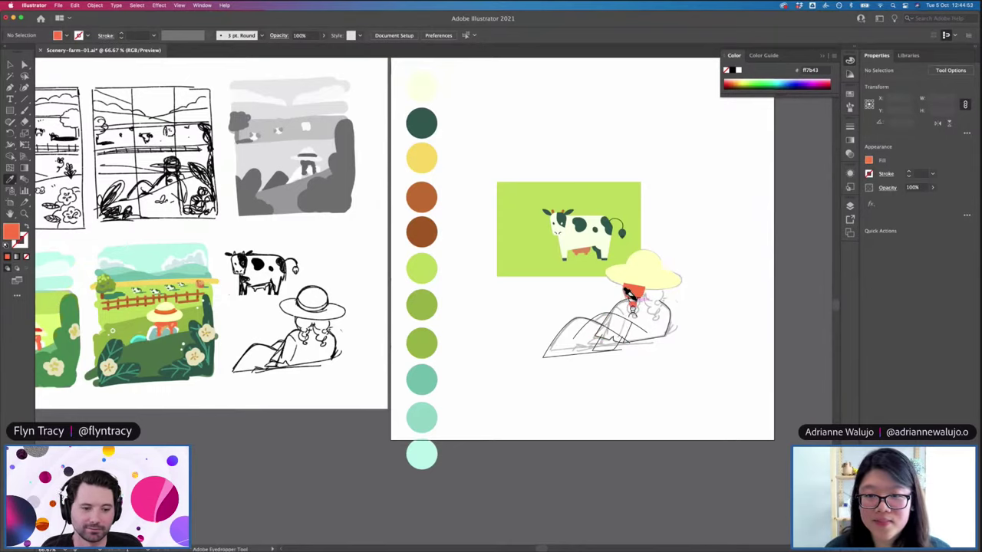
alt+click(632, 297)
key(super+z)
Fill the remaining segments of the figure's braid with the same orange as the hair
key(super+plus)
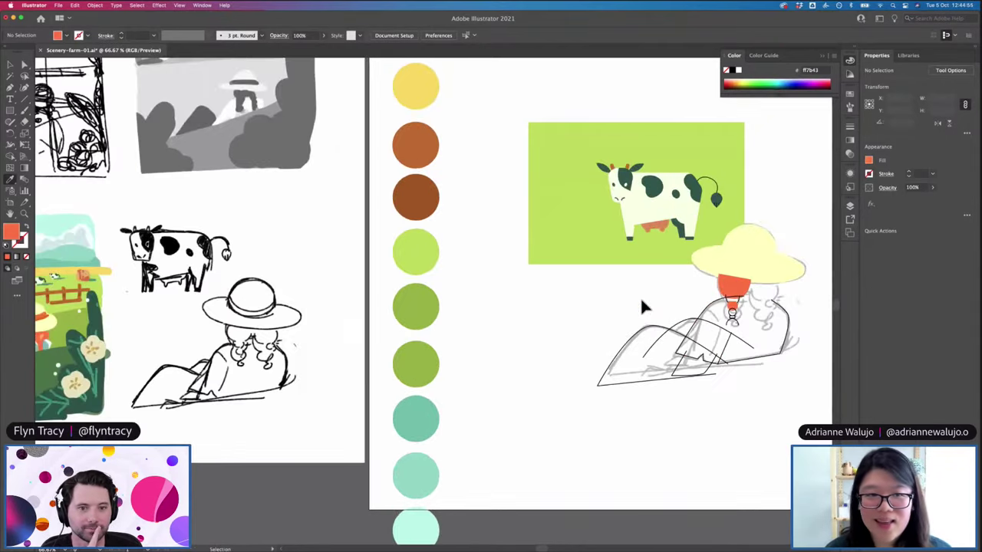
scroll(647, 307, right, 5)
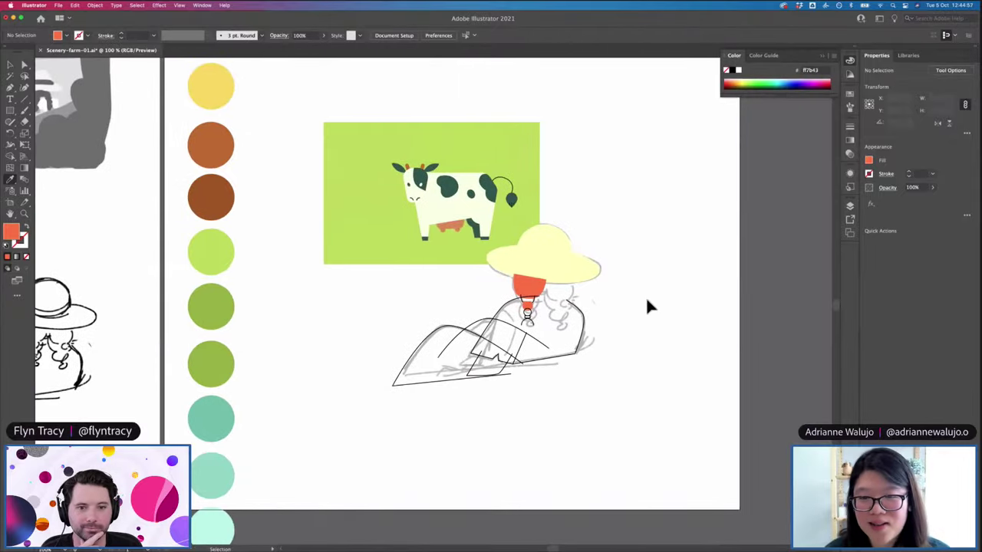
key(super+equal)
key(i)
alt+click(567, 300)
alt+click(576, 317)
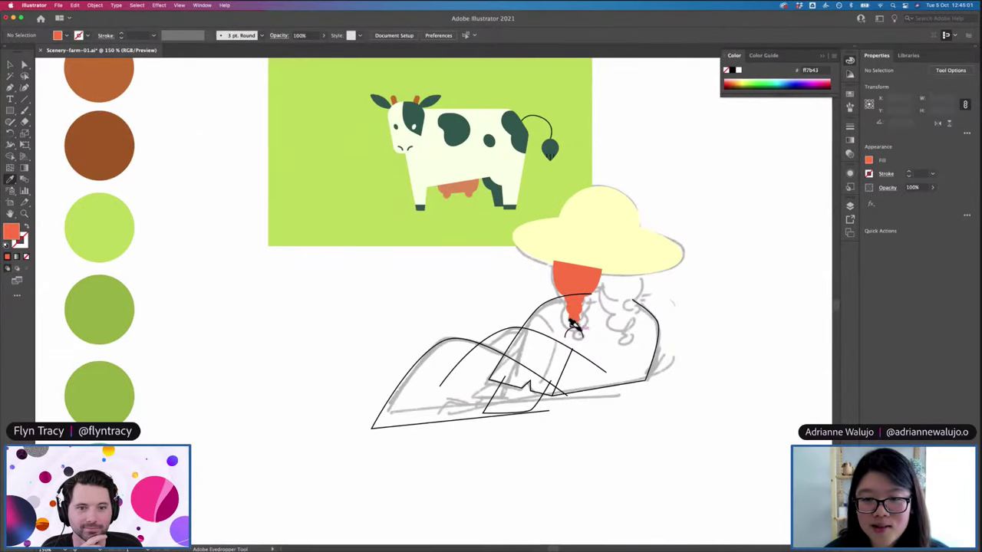
Bring the hat's brim and crown in front of the orange hair
key(v)
click(576, 214)
click(609, 204)
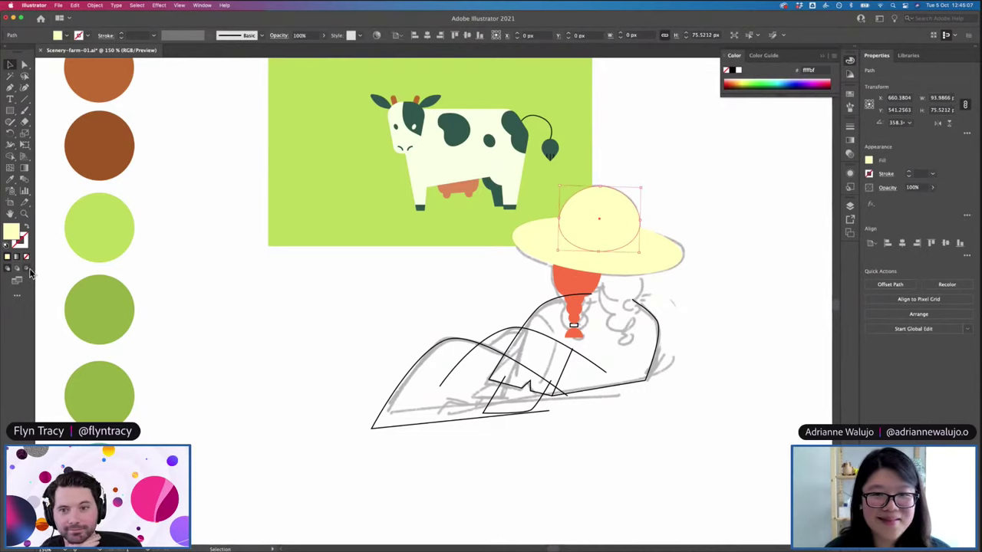
click(729, 215)
Fill the figure's arm shape below the hair with the white sampled from the shirt in the colour thumbnail
key(super+minus)
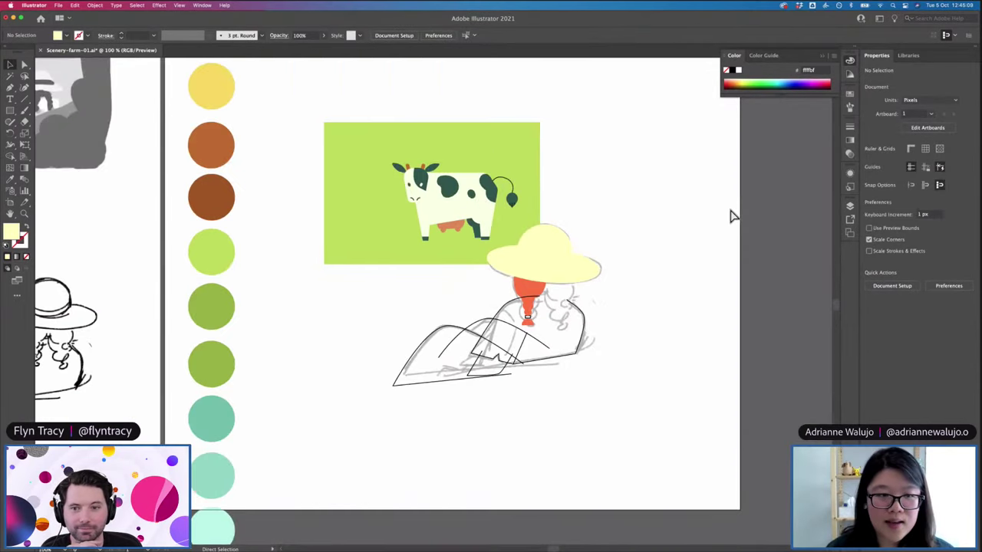
key(super+minus)
scroll(729, 215, left, 5)
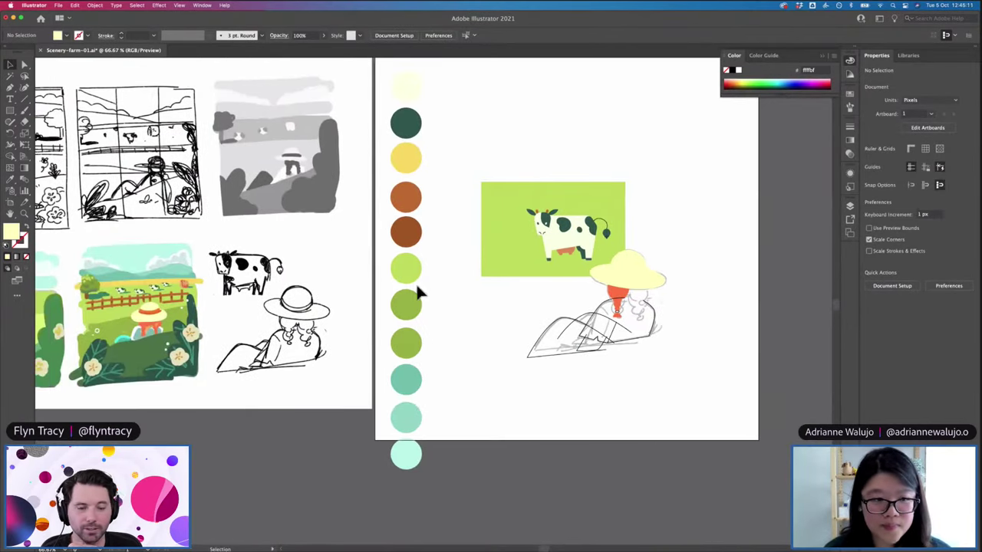
key(i)
click(144, 323)
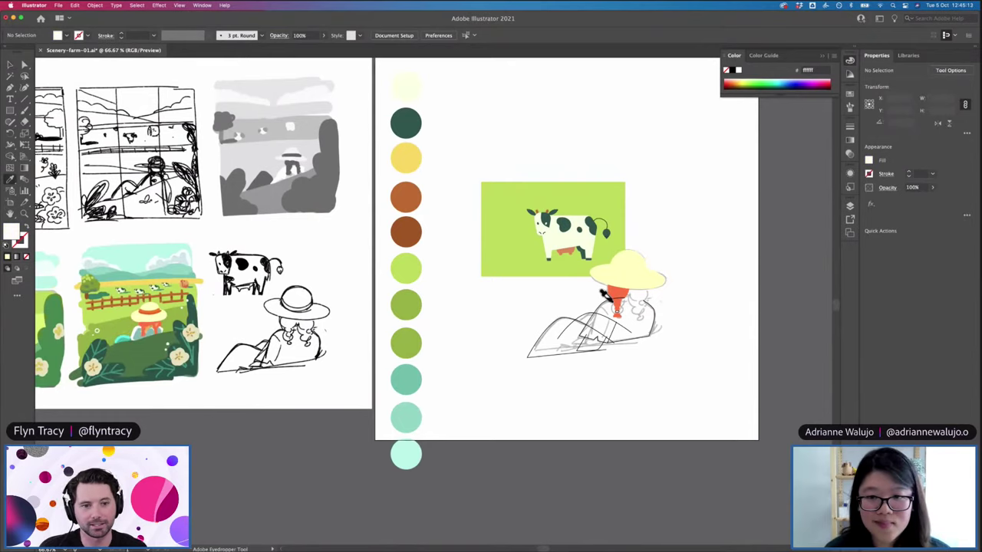
key(v)
click(599, 305)
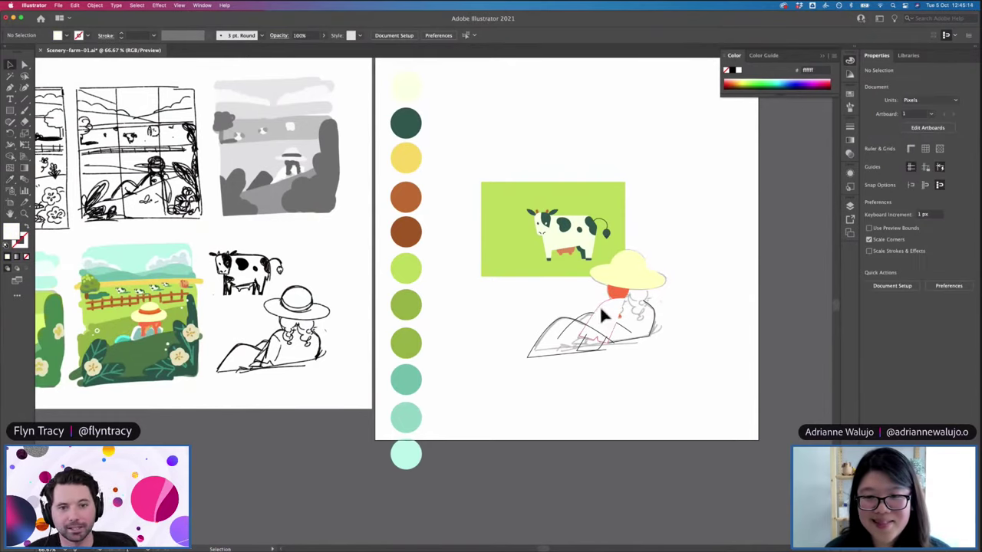
Fill the remaining torso shape of the seated figure with the same white as the arm
click(655, 308)
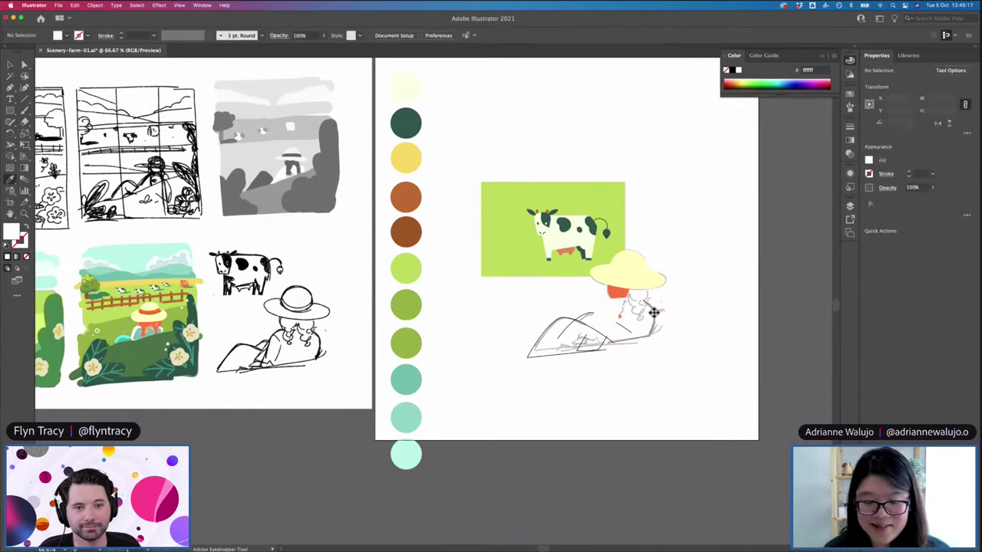
click(654, 314)
key(i)
click(607, 315)
key(v)
click(657, 326)
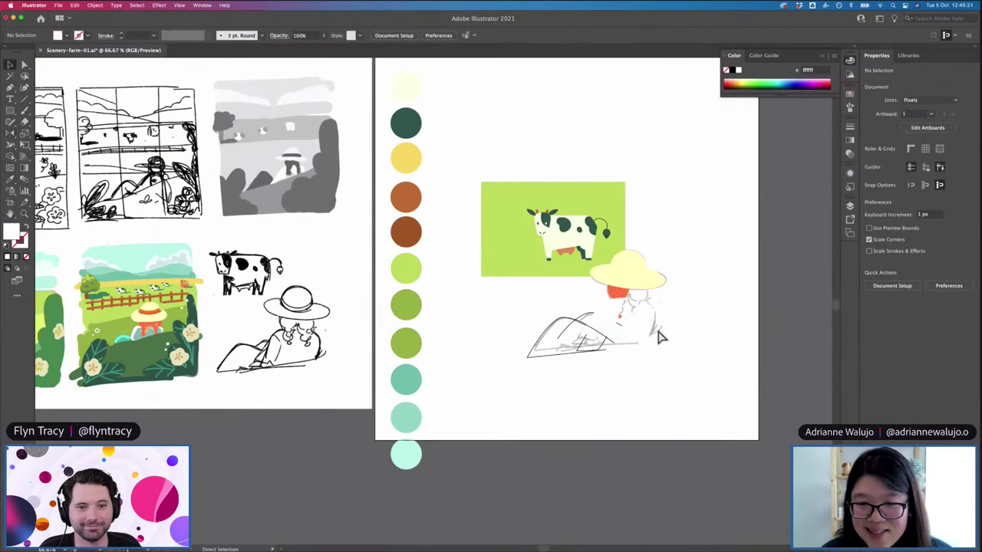
Fill the figure's front and back leg shapes with the turquoise sampled from the trousers in the colour thumbnail
key(super+equal)
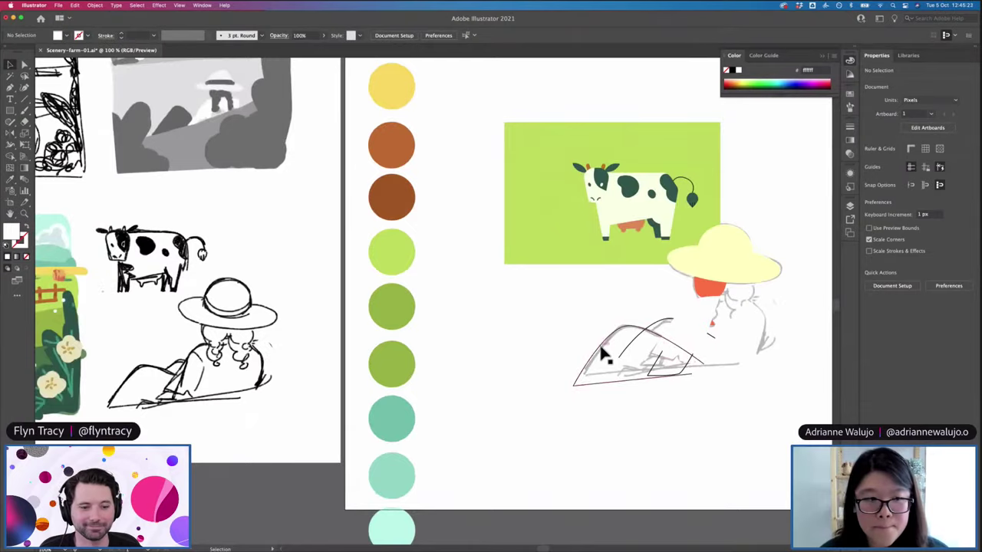
scroll(601, 353, left, 5)
scroll(601, 354, right, 2)
key(i)
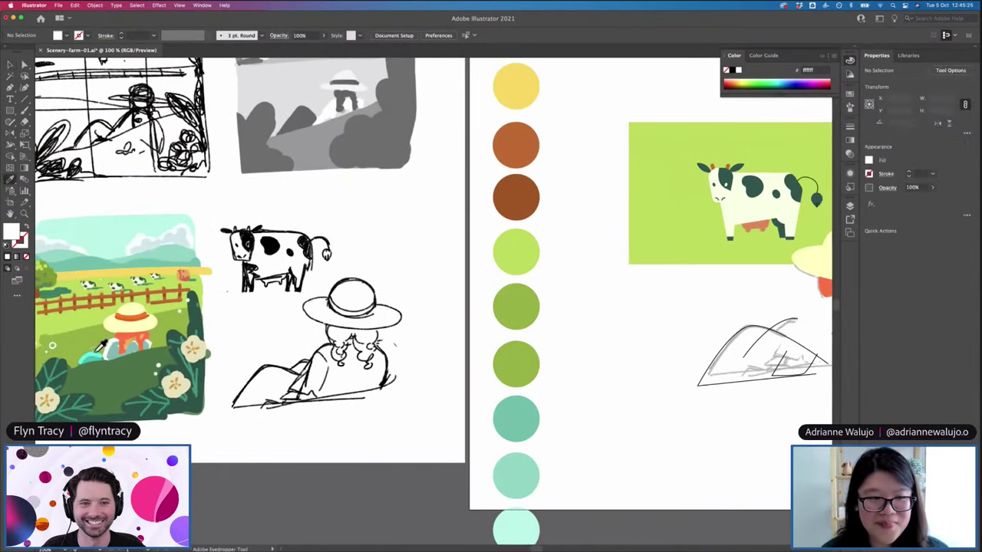
click(99, 352)
scroll(675, 322, right, 3)
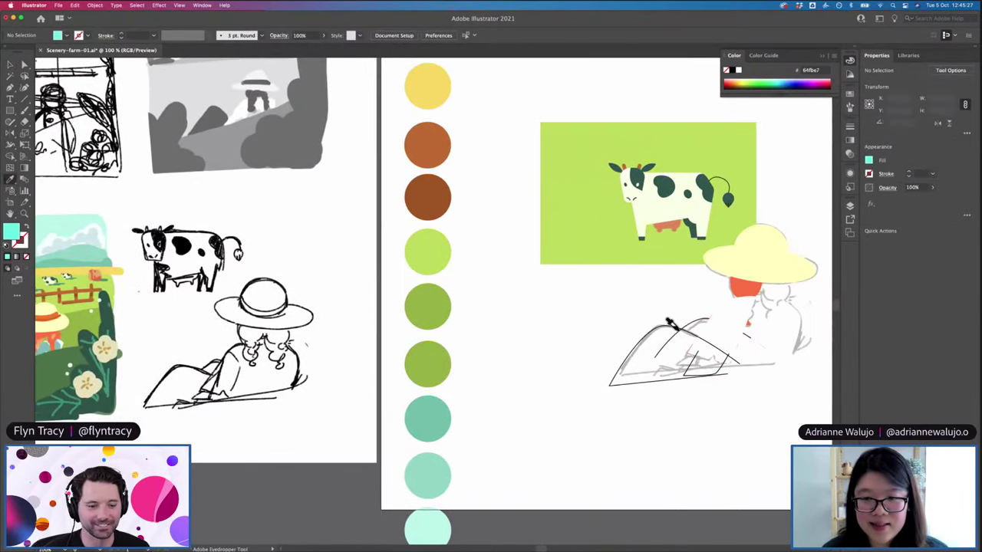
alt+click(682, 328)
alt+click(673, 328)
scroll(704, 329, left, 1)
scroll(710, 326, left, 2)
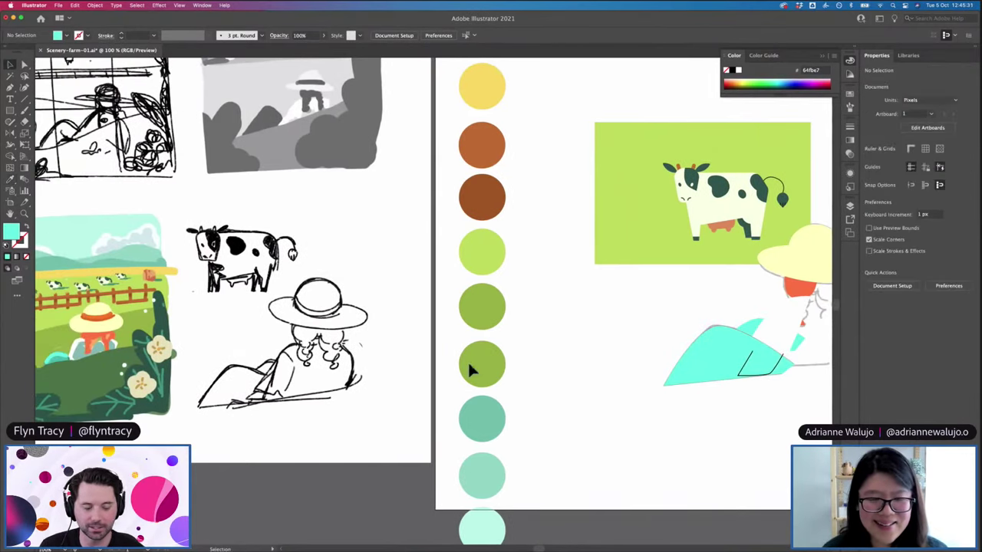
Recolour the figure's back leg with the darker teal sampled from the trousers in the colour thumbnail
super+click(747, 345)
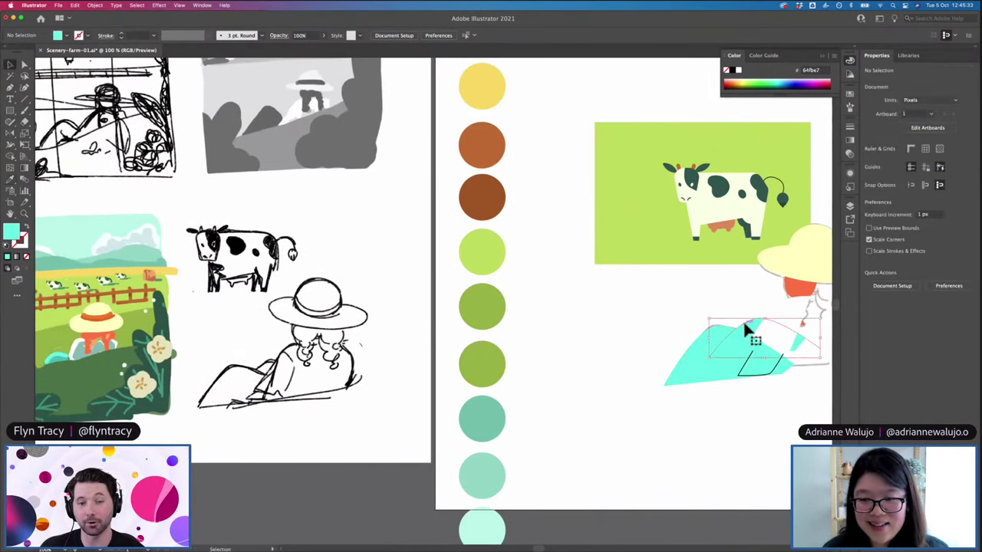
key(i)
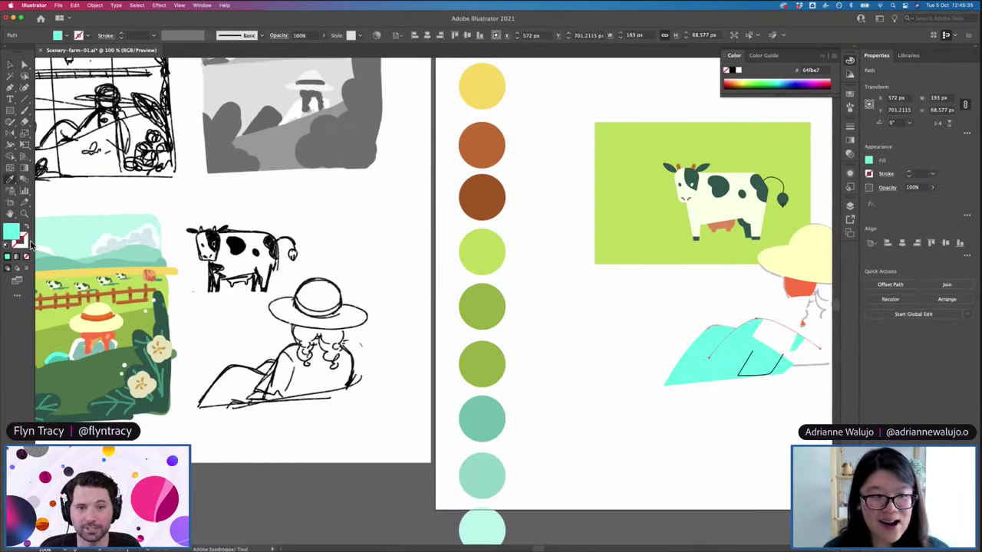
click(75, 353)
key(v)
click(606, 296)
scroll(625, 303, right, 3)
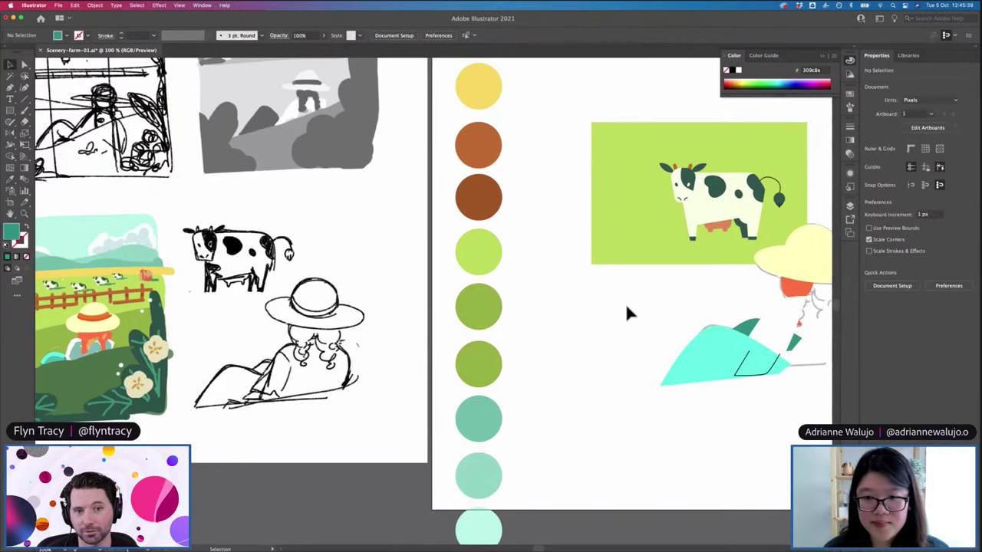
scroll(665, 315, right, 2)
key(a)
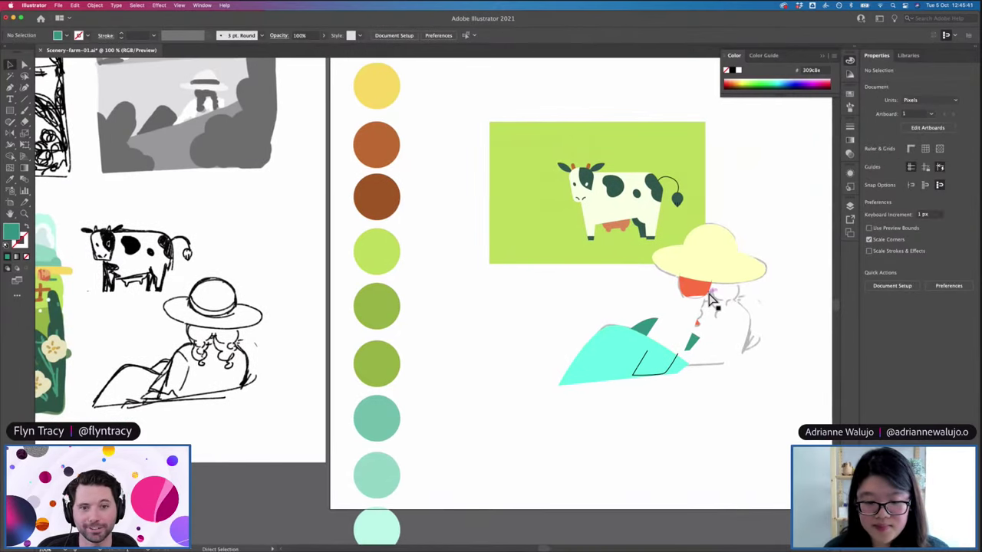
key(ctrl+y)
click(707, 287)
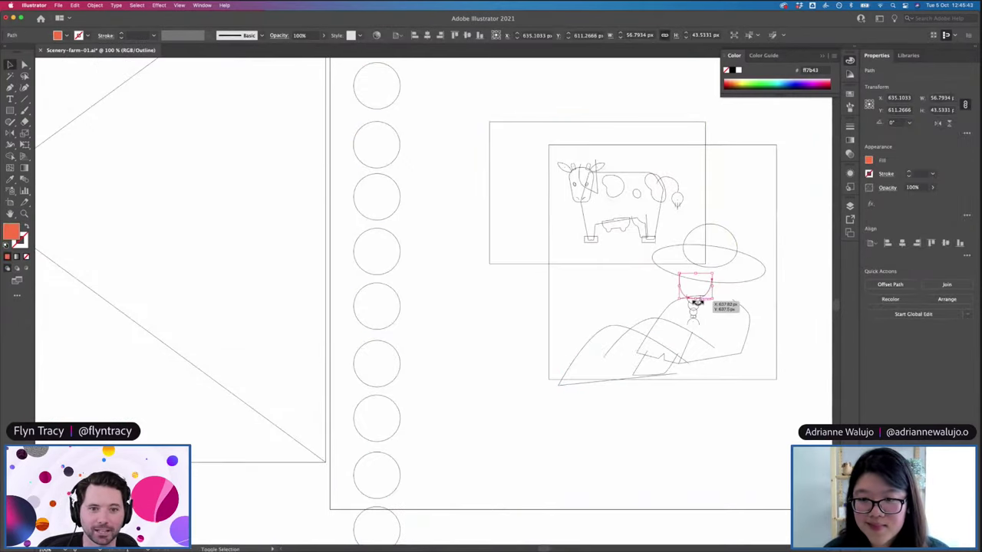
key(ctrl+equal)
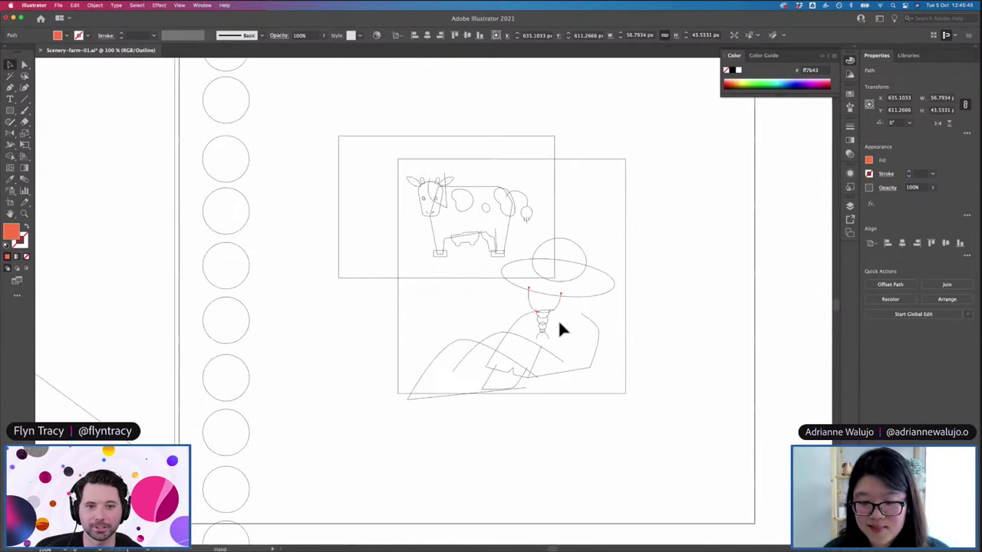
key(ctrl+equal)
key(v)
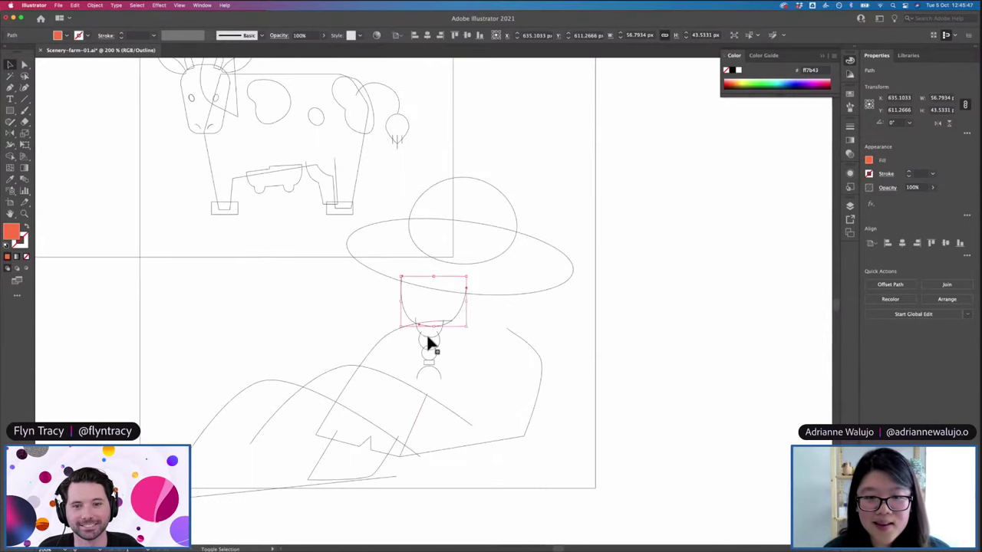
shift+click(443, 343)
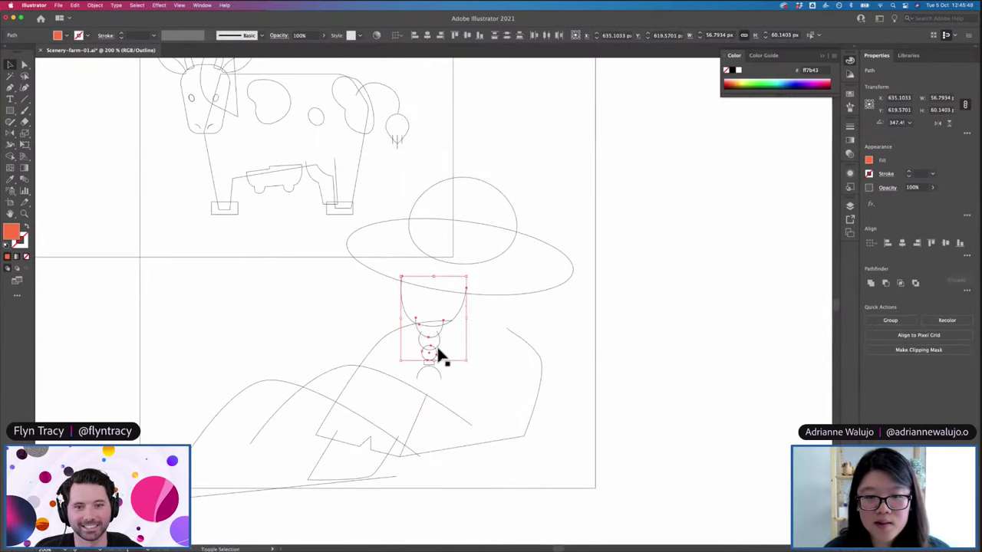
shift+click(435, 341)
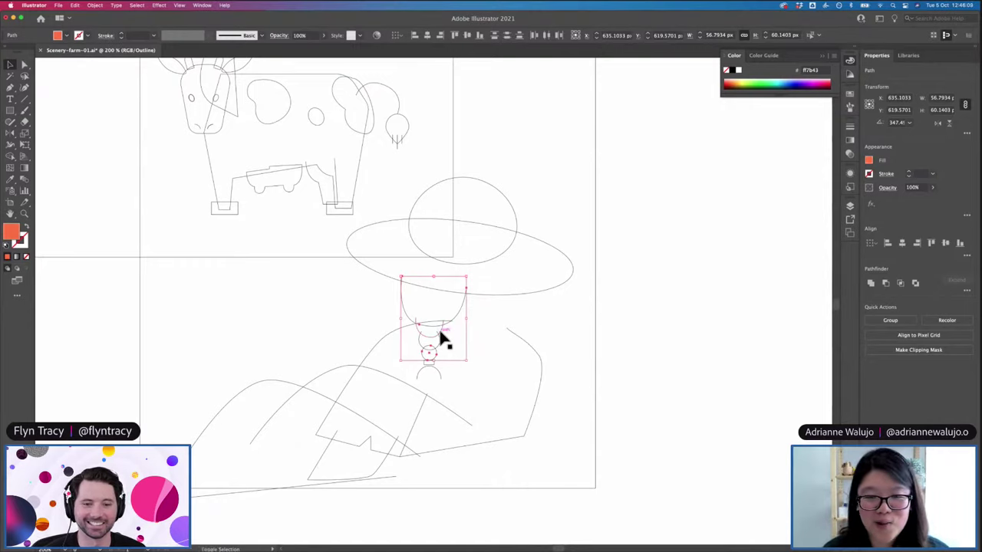
shift+click(440, 330)
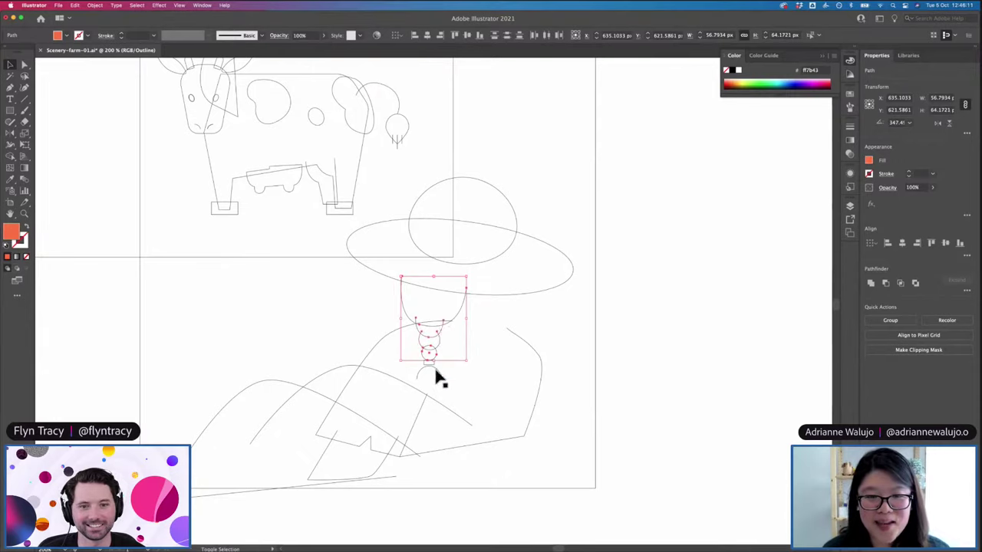
shift+click(435, 366)
shift+click(433, 363)
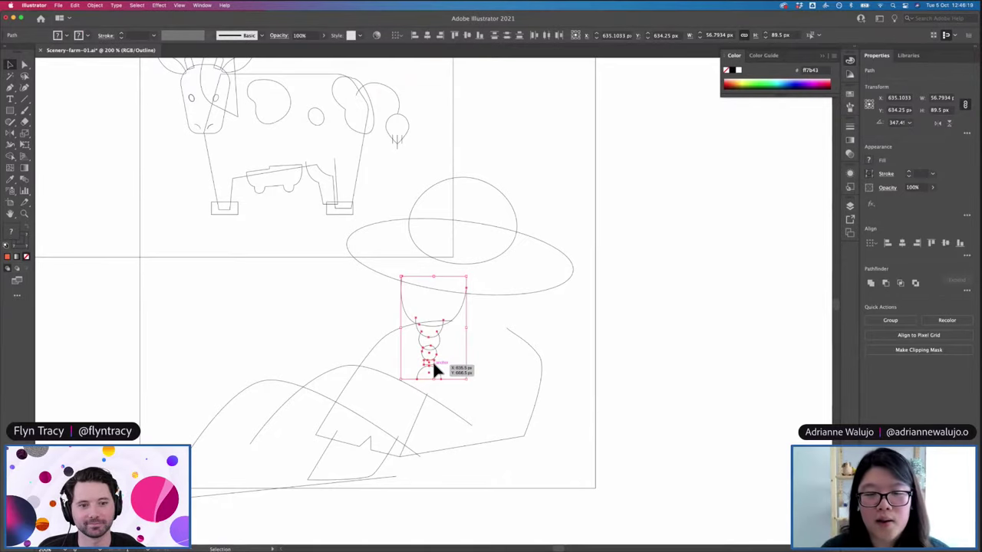
key(a)
key(super+minus)
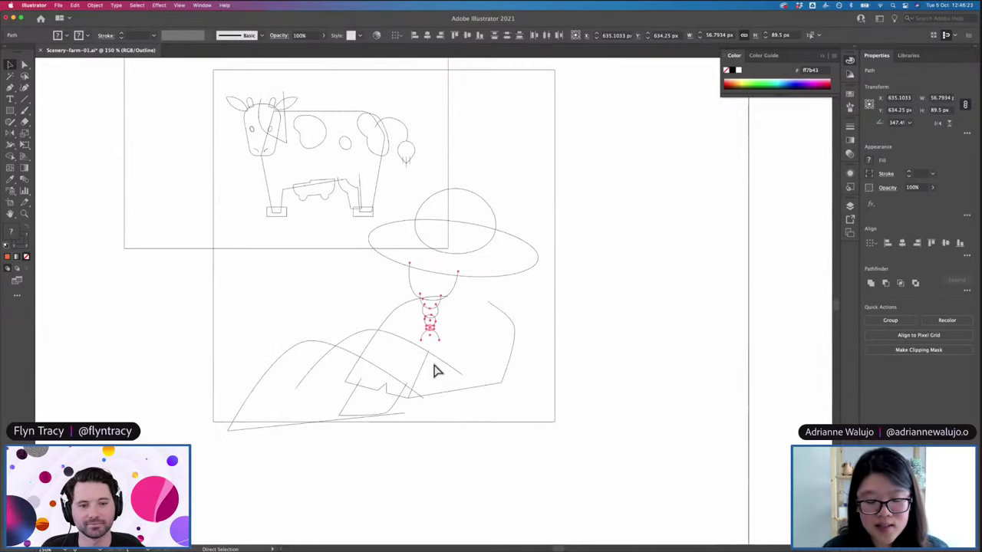
key(super+z)
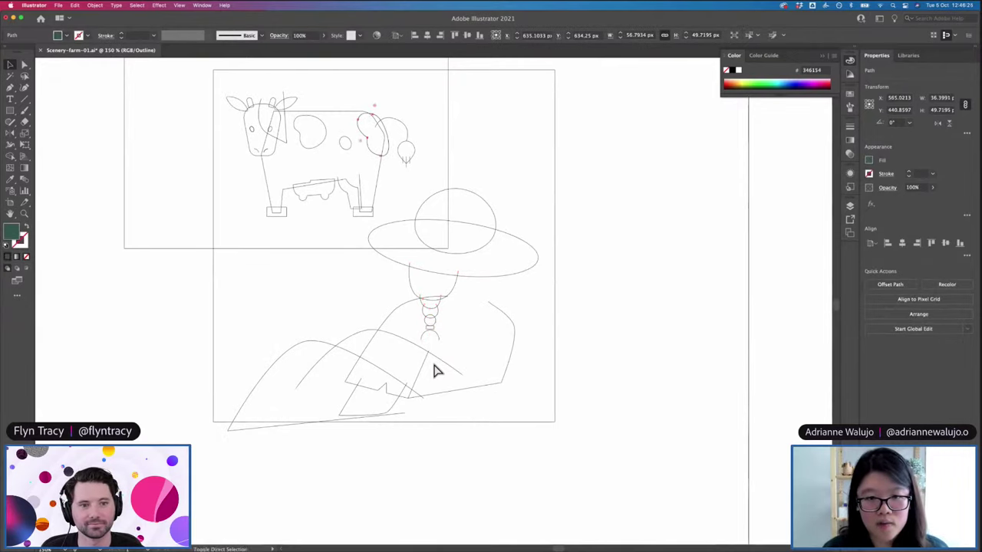
key(shift+super+z)
key(super+z)
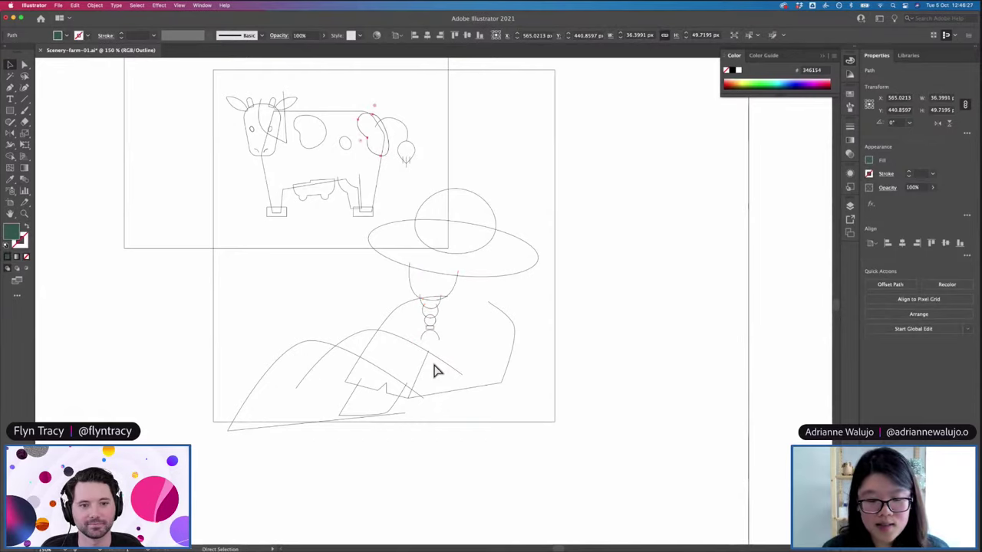
key(v)
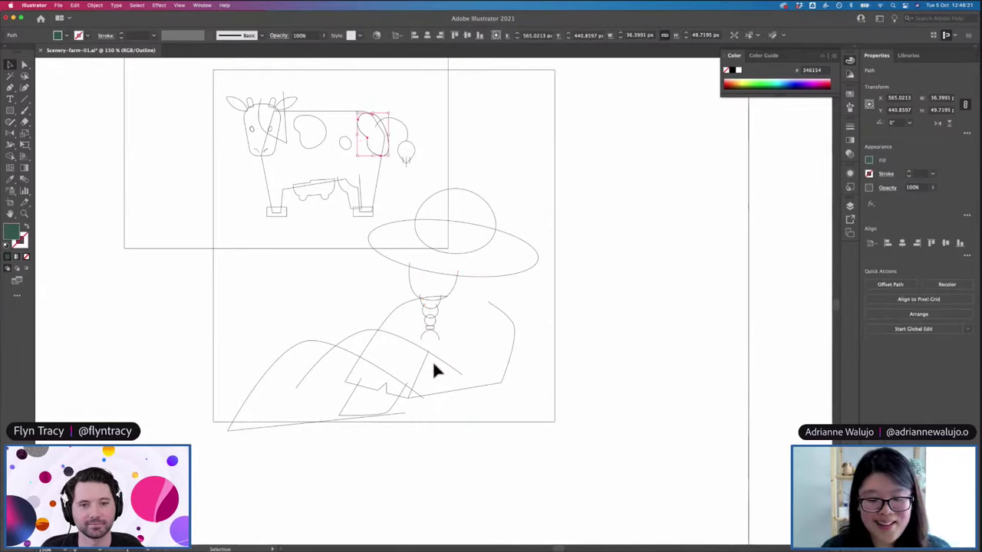
click(469, 332)
key(super+y)
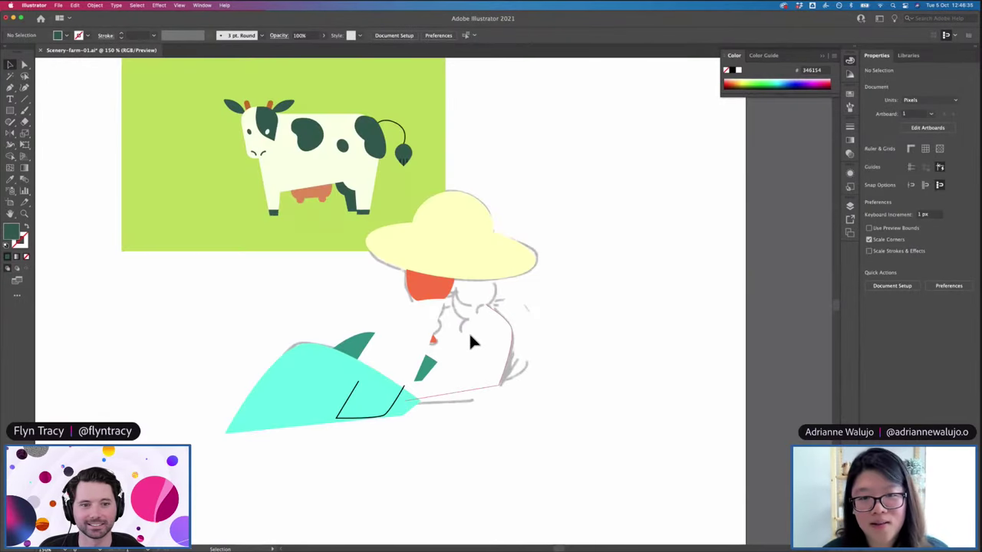
Select the figure's hair, braid segments and hair tie in outline view and bring them all to the front
key(a)
key(super+y)
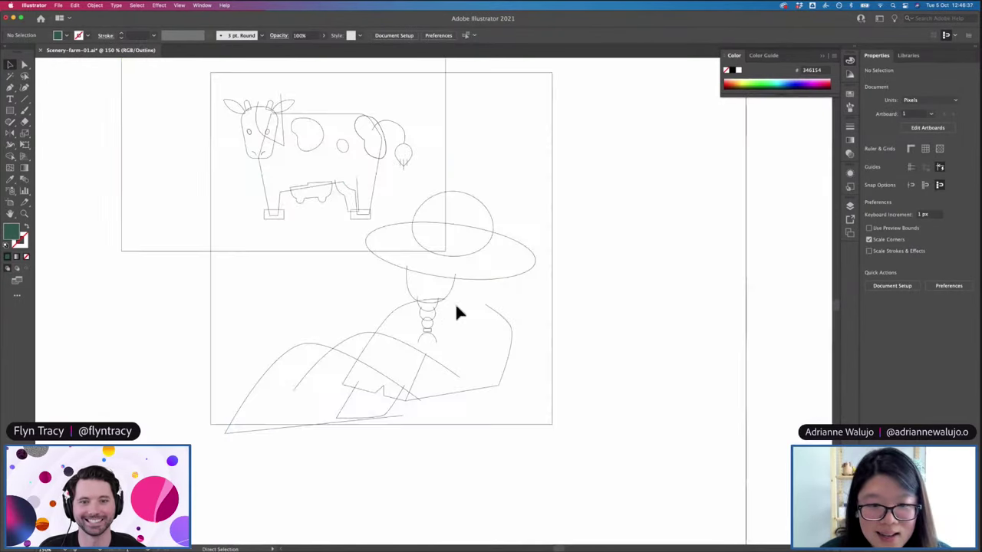
click(430, 301)
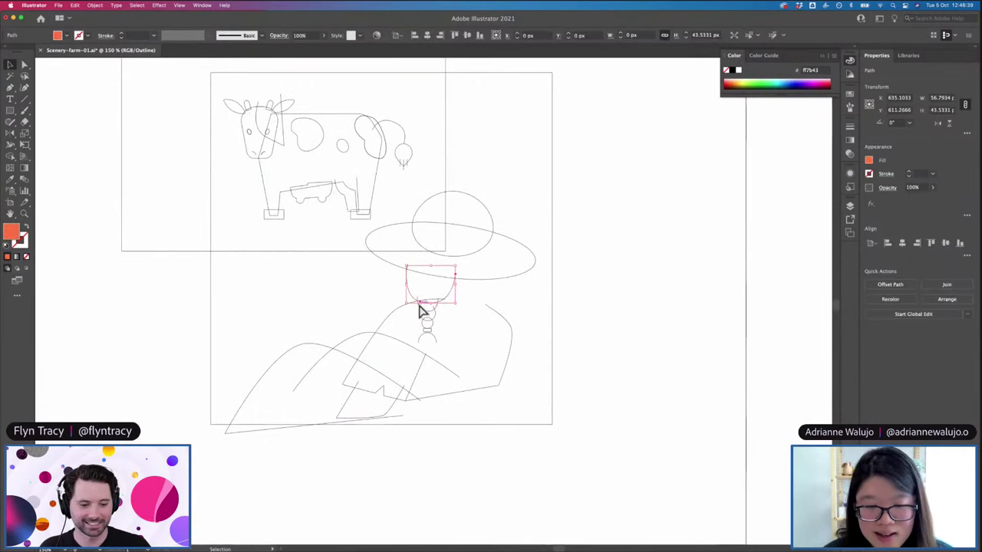
key(super+plus)
key(super+plus)
shift+click(413, 354)
shift+click(428, 365)
shift+click(434, 395)
shift+click(435, 402)
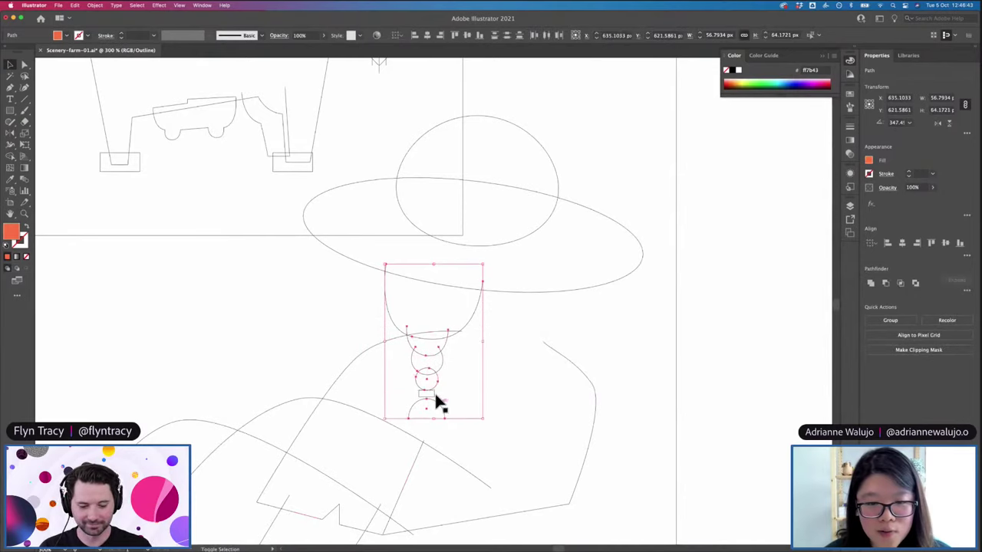
key(super+y)
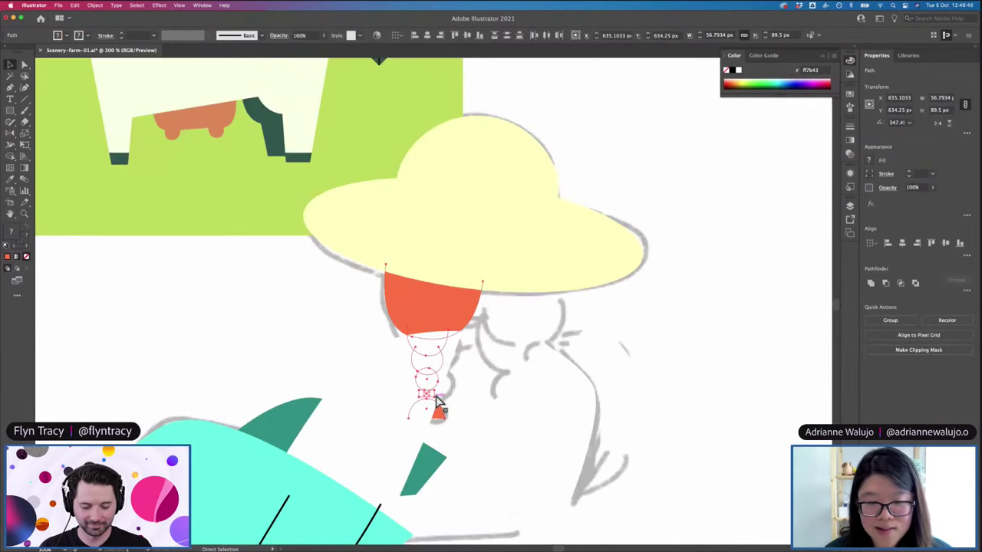
key(v)
Bring the hat's brim and crown back in front of the hair and braid
click(484, 136)
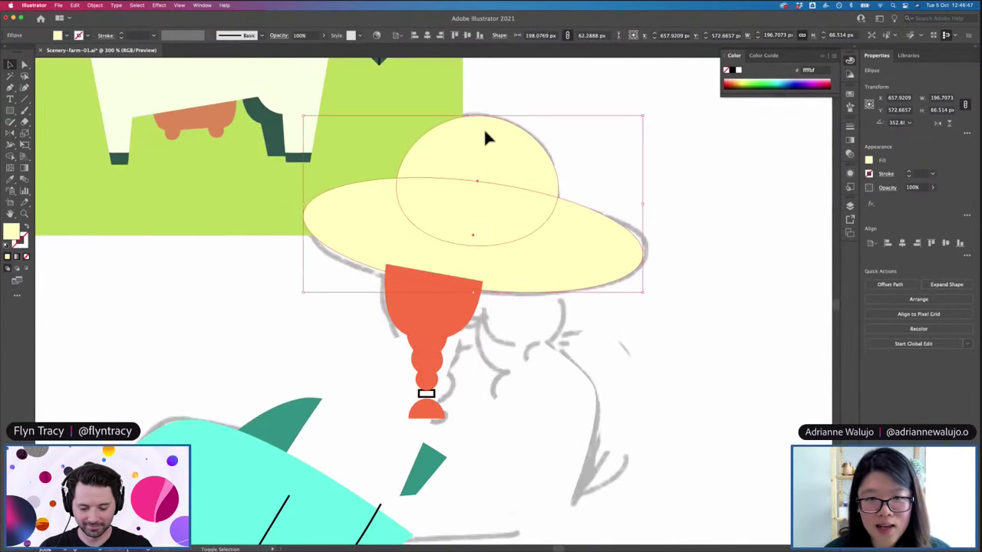
shift+click(484, 132)
key(a)
key(super+minus)
key(super+minus)
key(v)
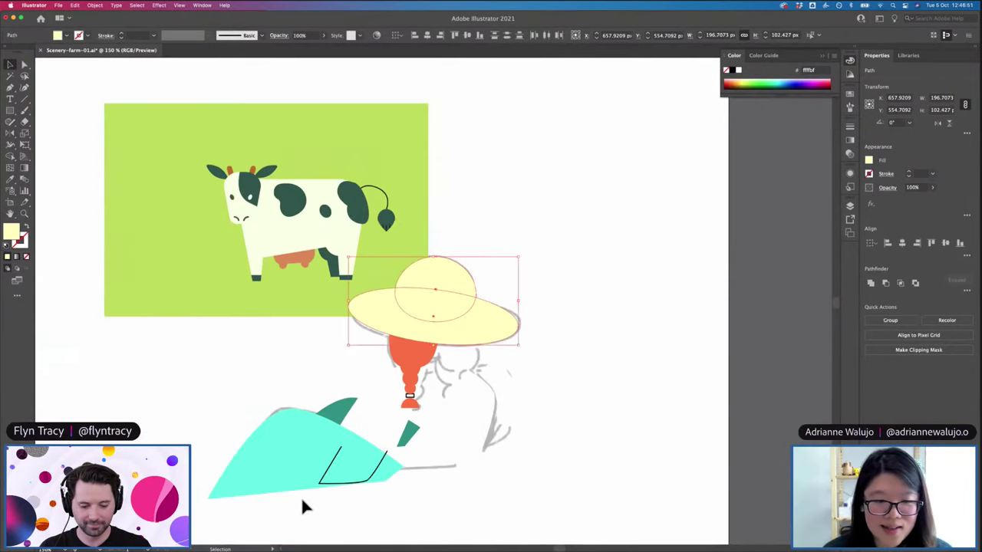
Bring the figure's white arm shape in front of the turquoise and teal legs
click(331, 481)
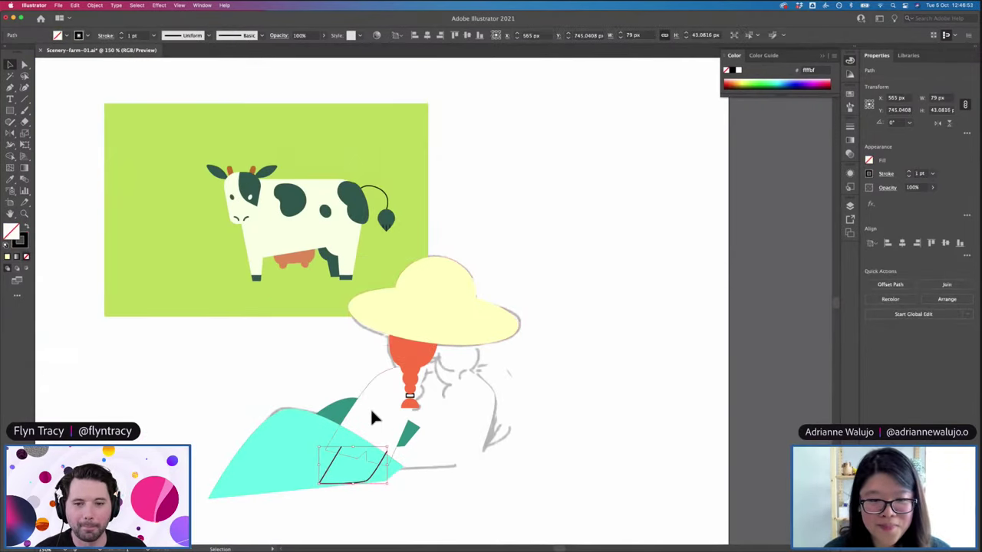
click(371, 411)
key(a)
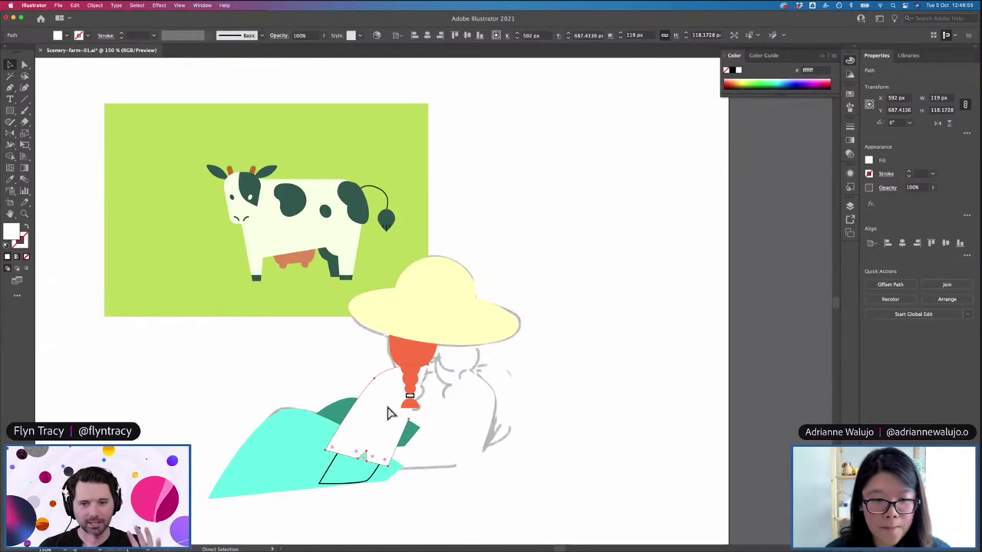
Extend the open white torso path with the Pen tool along the arm side and over the curved shoulder
key(v)
click(469, 415)
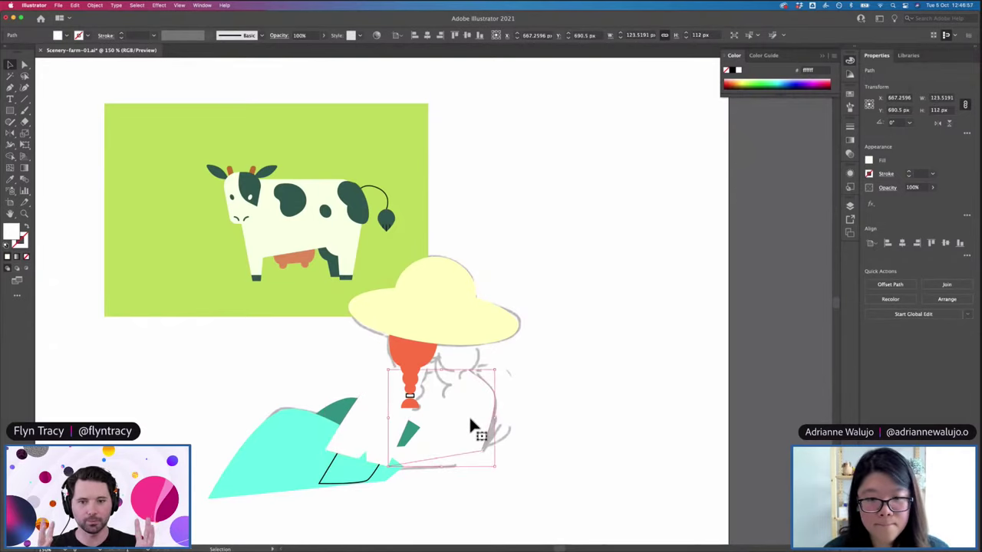
key(a)
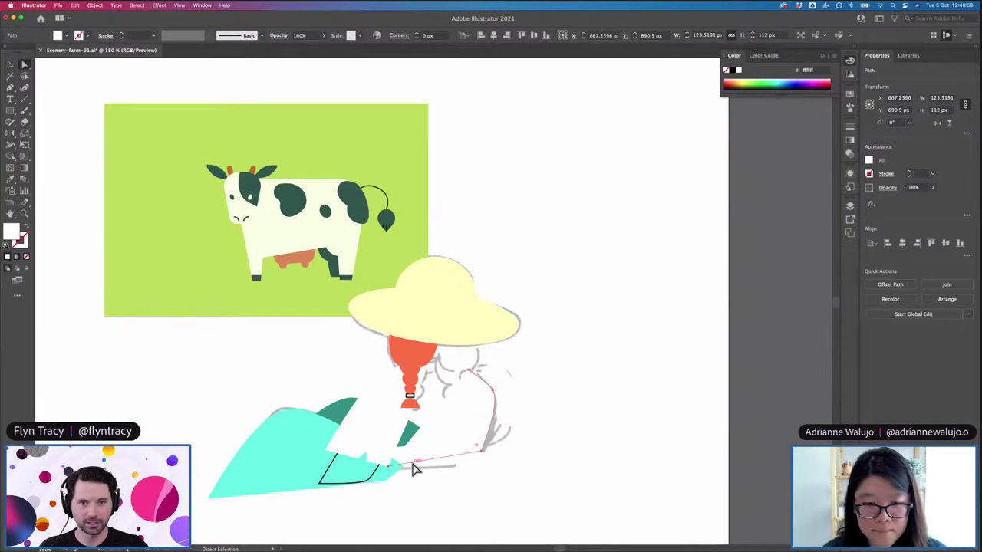
key(p)
click(388, 465)
click(389, 379)
drag(438, 358, 486, 389)
Arrange the white torso behind the figure's hair and braid
key(a)
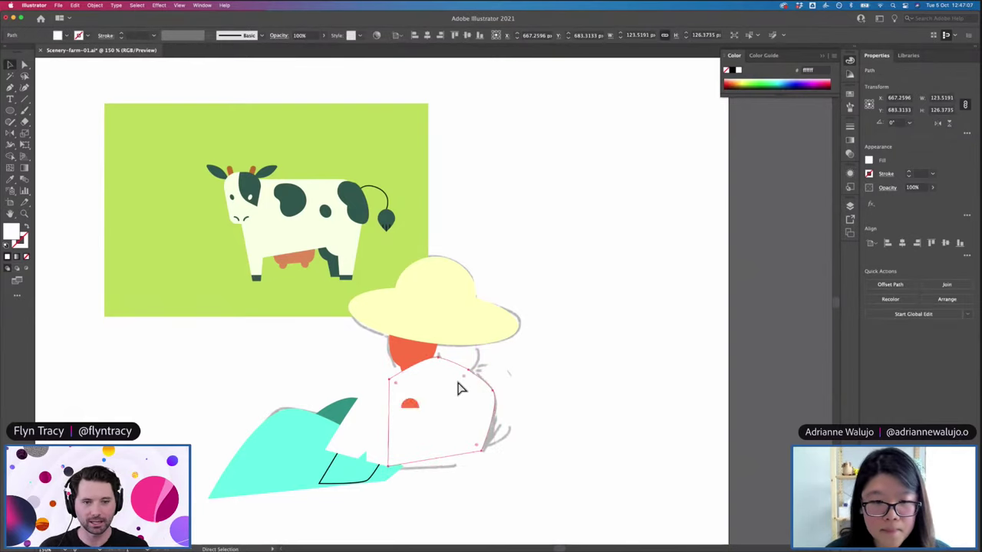
key(super+shift+bracketleft)
key(v)
click(570, 450)
Recolour the figure's turquoise front leg with the teal sampled from the seated figure's leg in the colour thumbnail
scroll(460, 437, left, 5)
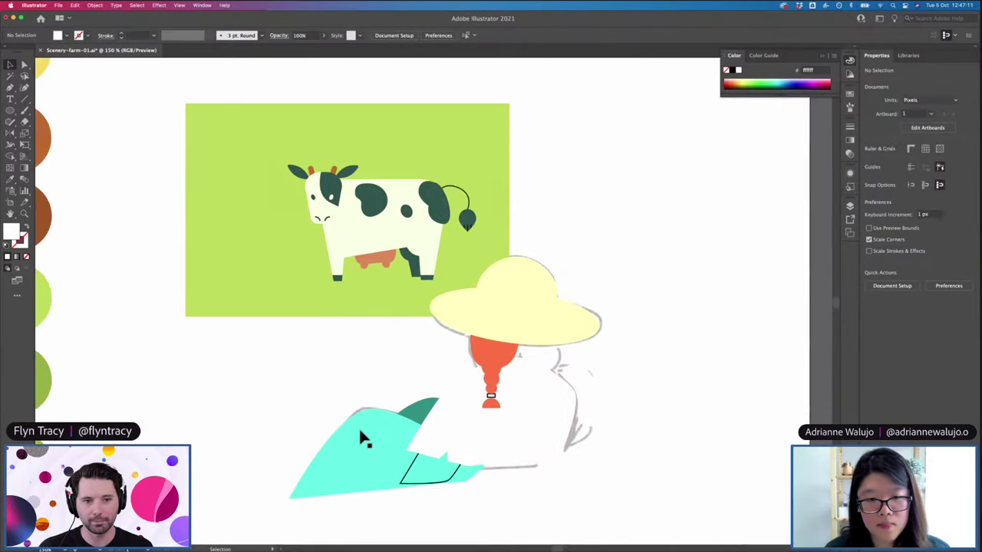
click(351, 434)
key(super+minus)
scroll(347, 426, left, 5)
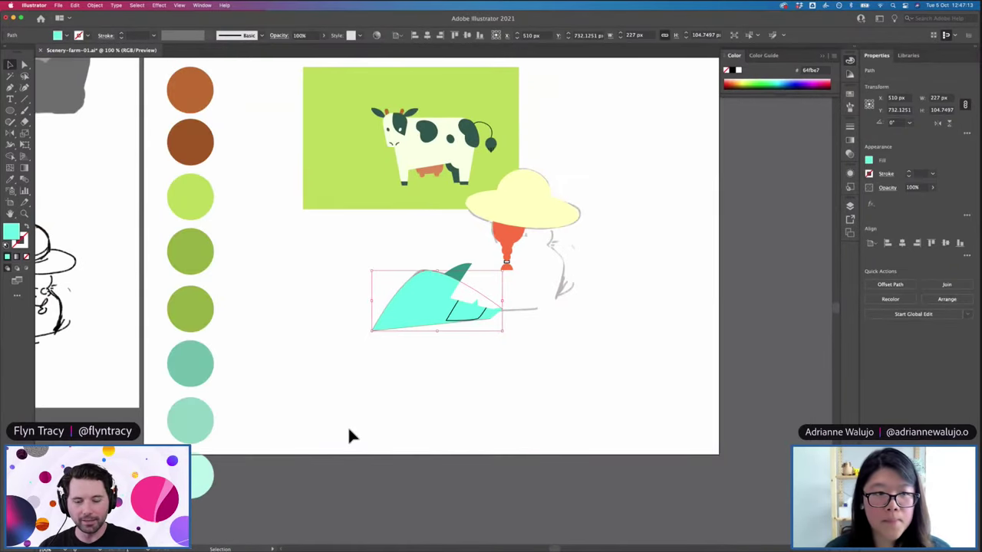
scroll(402, 414, left, 2)
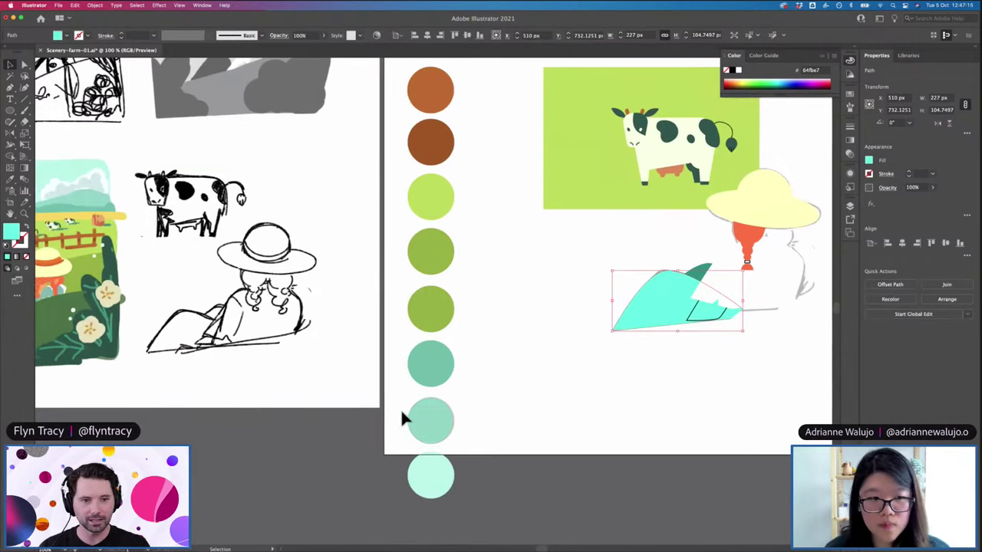
key(i)
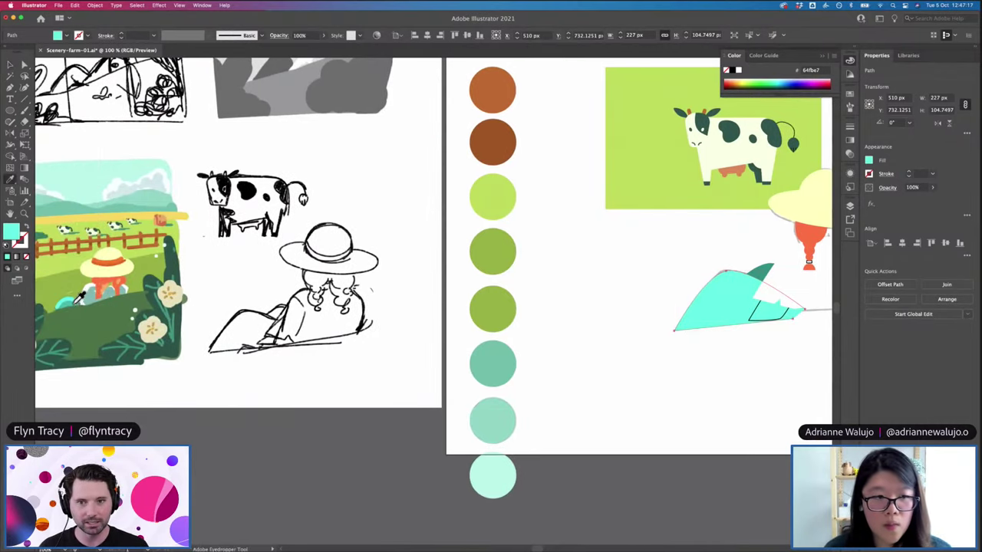
click(80, 299)
scroll(605, 332, right, 3)
key(v)
Turn the outlined forearm shape into a stroke-free fill in the light skin tone f4aa82
click(647, 315)
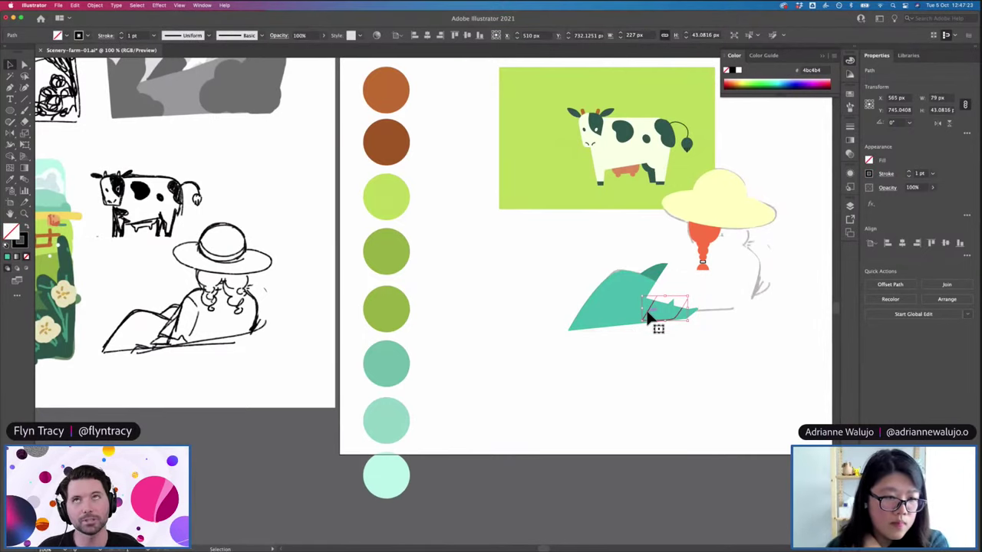
scroll(648, 318, left, 4)
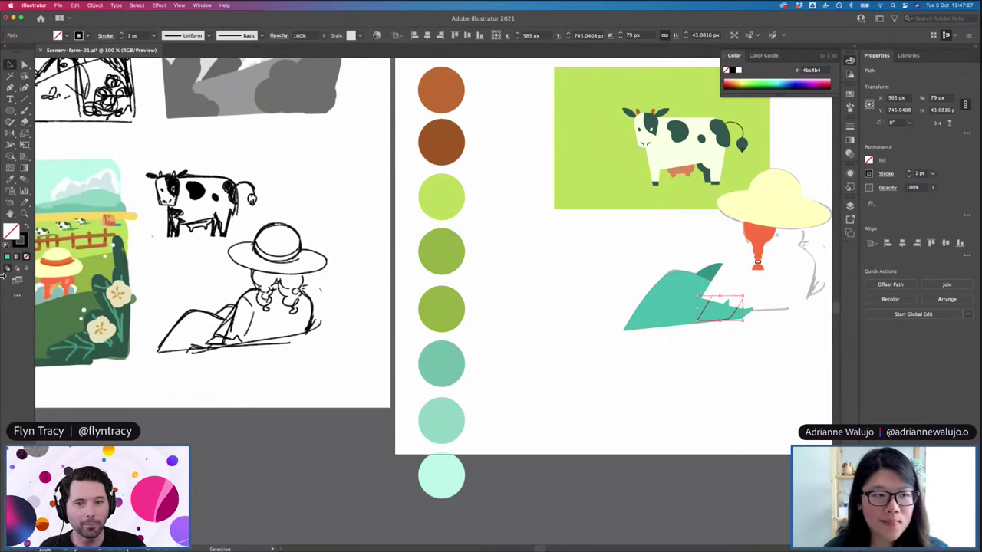
click(19, 229)
double_click(20, 231)
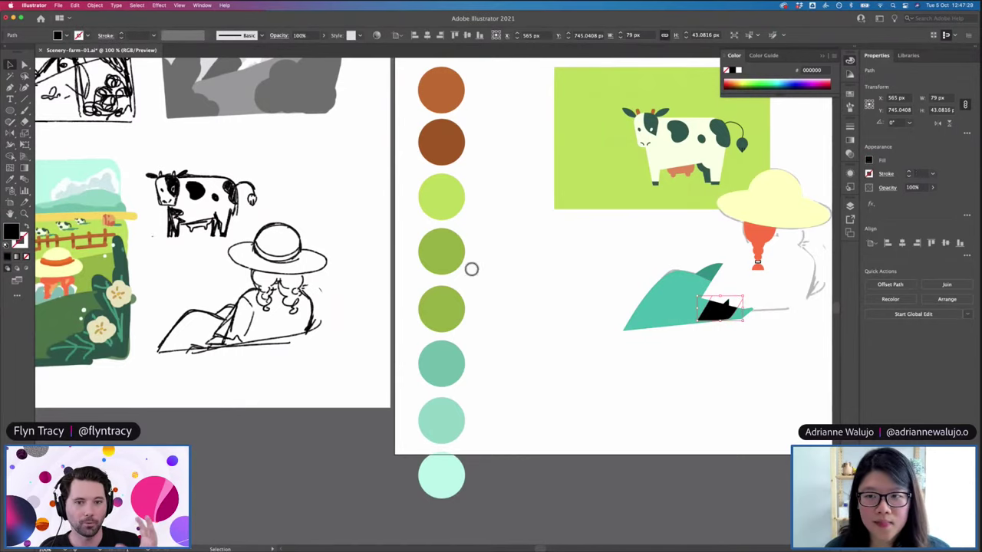
click(499, 322)
click(420, 210)
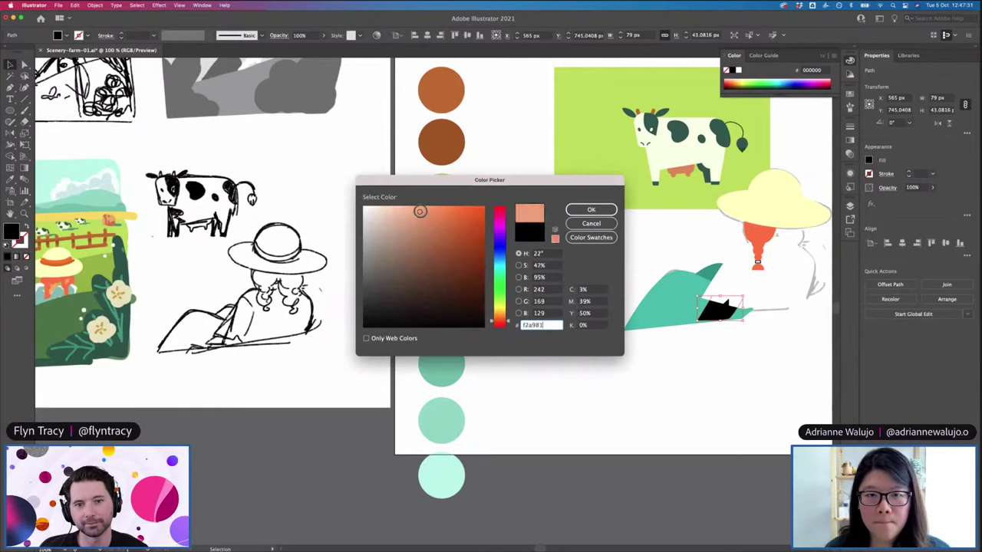
click(587, 210)
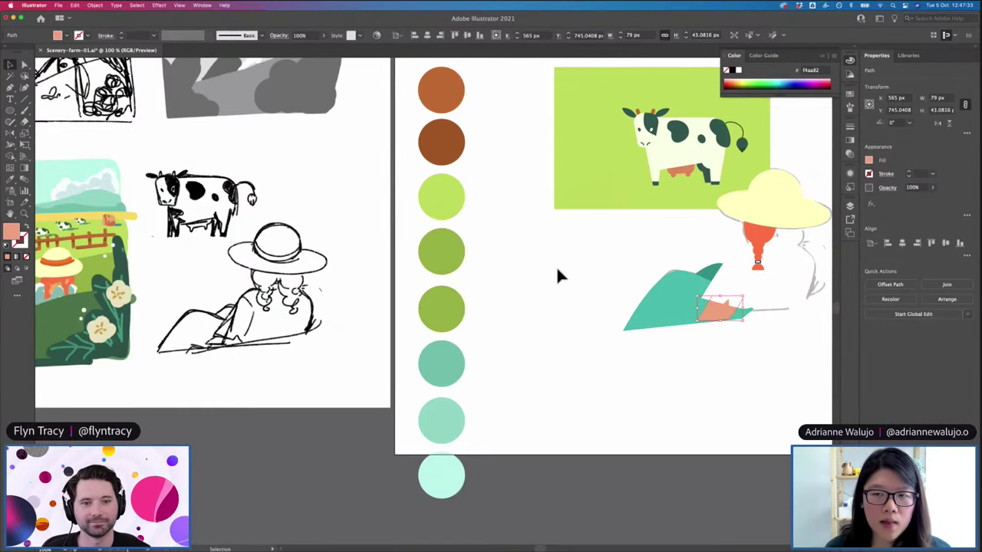
click(557, 275)
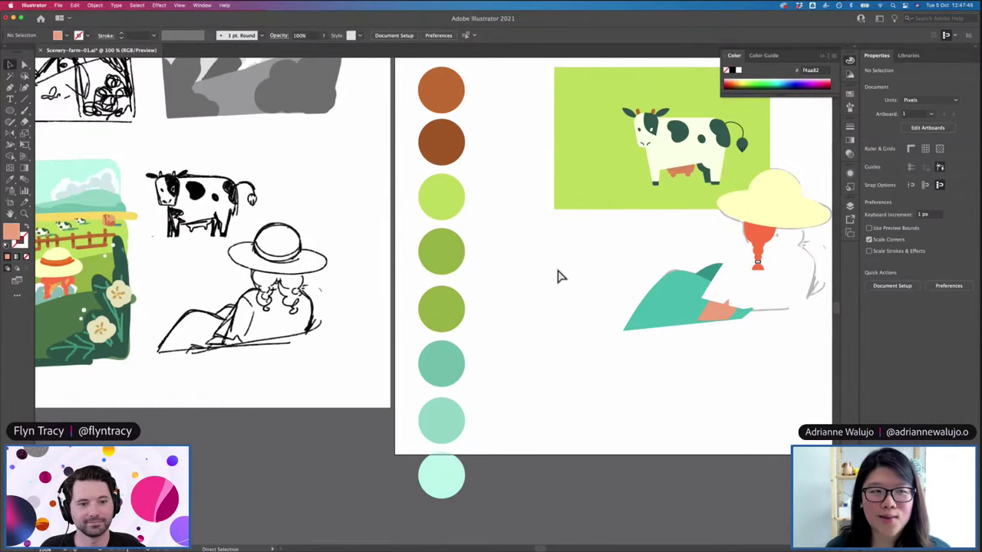
Compare the vector figure with the line sketch and the colour thumbnails on the neighbouring artboard
scroll(557, 273, right, 5)
scroll(558, 279, left, 6)
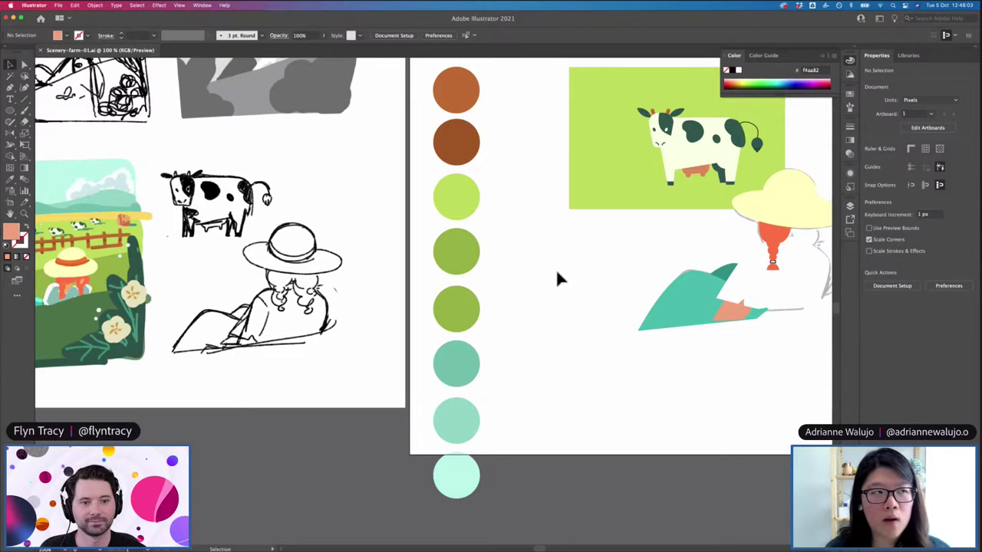
scroll(613, 253, right, 5)
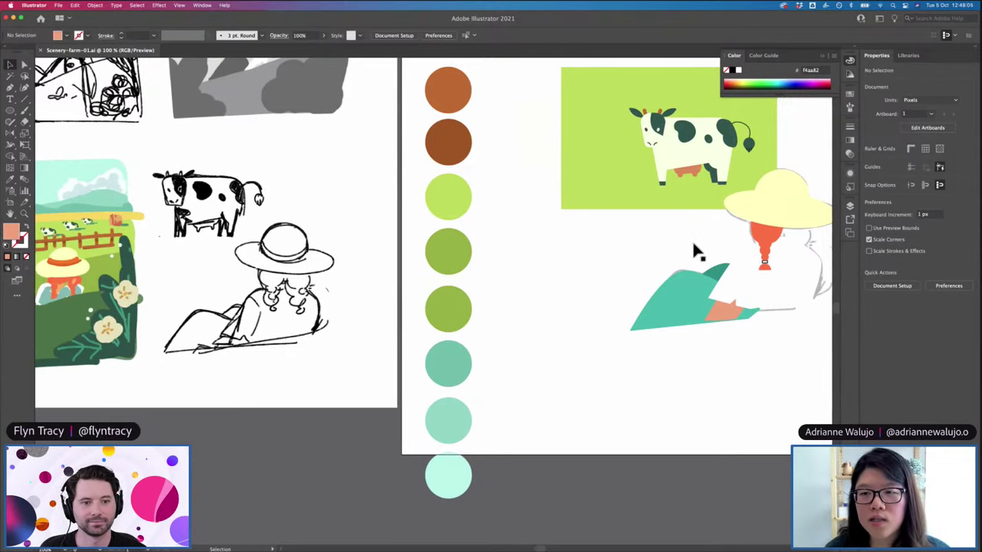
mouse_move(646, 314)
mouse_down()
mouse_move(565, 299)
mouse_move(629, 321)
mouse_up()
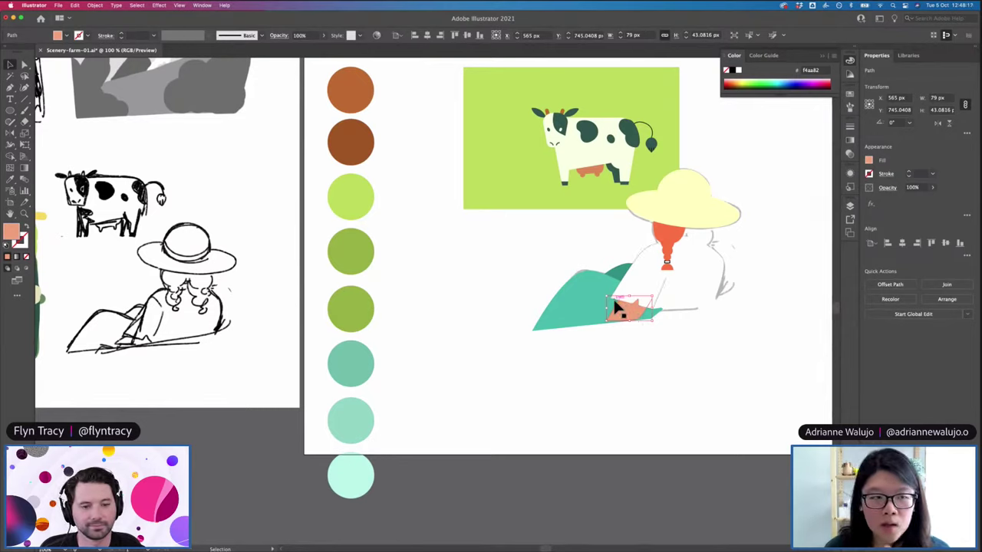
scroll(616, 306, left, 3)
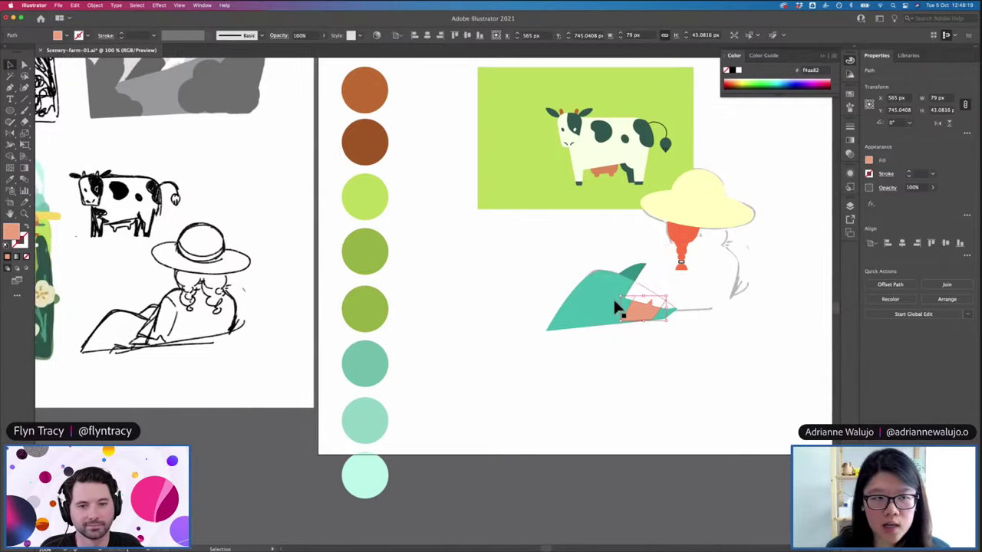
key(super+minus)
scroll(614, 301, left, 6)
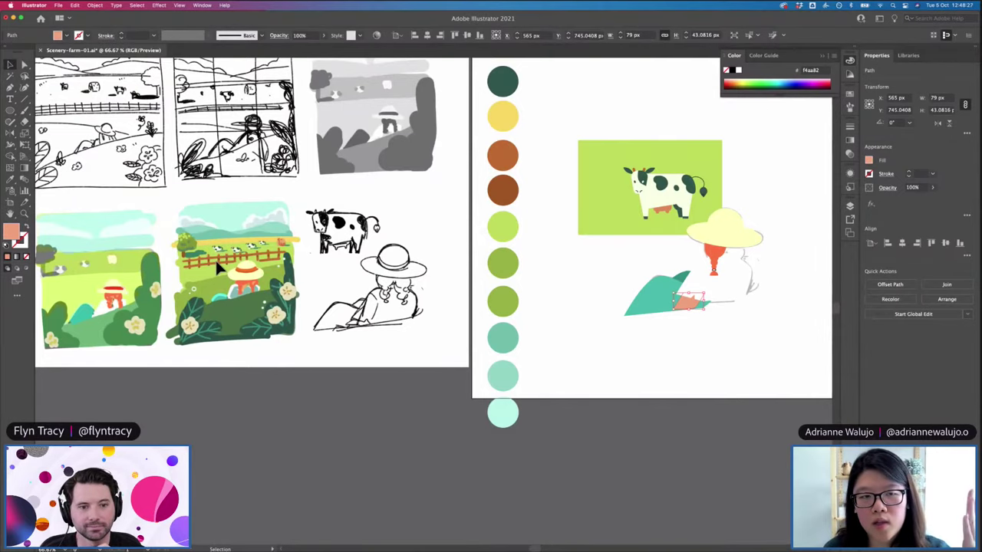
scroll(539, 270, right, 1)
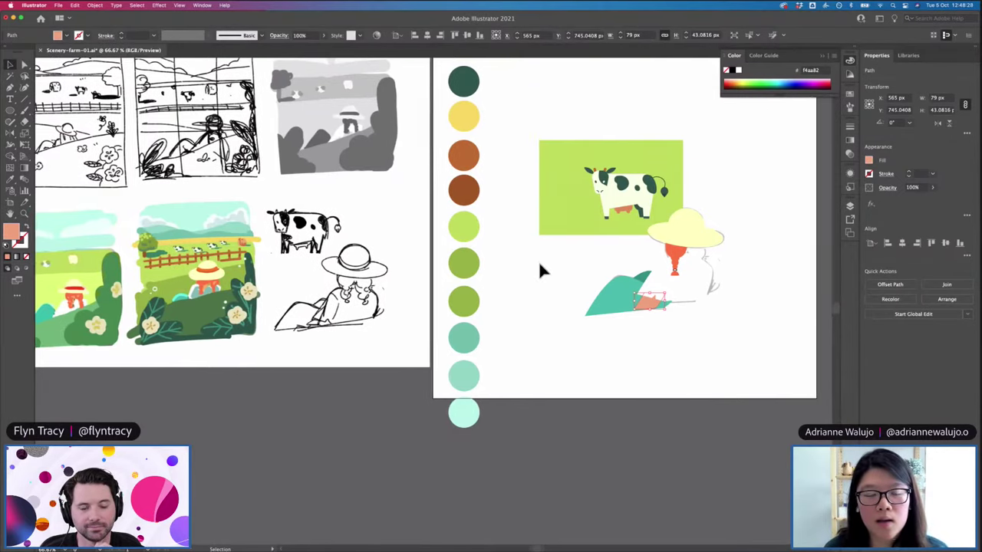
scroll(539, 270, right, 2)
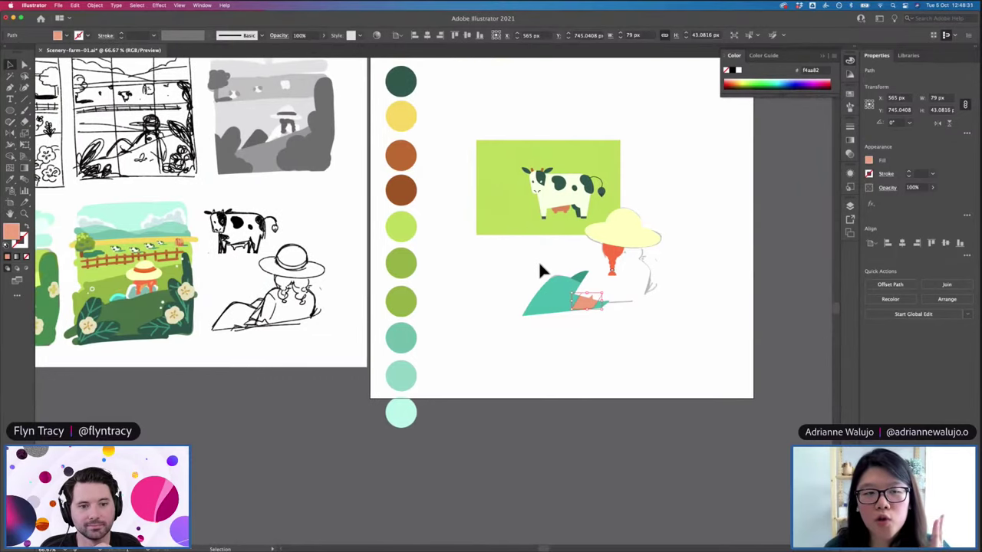
scroll(540, 270, right, 1)
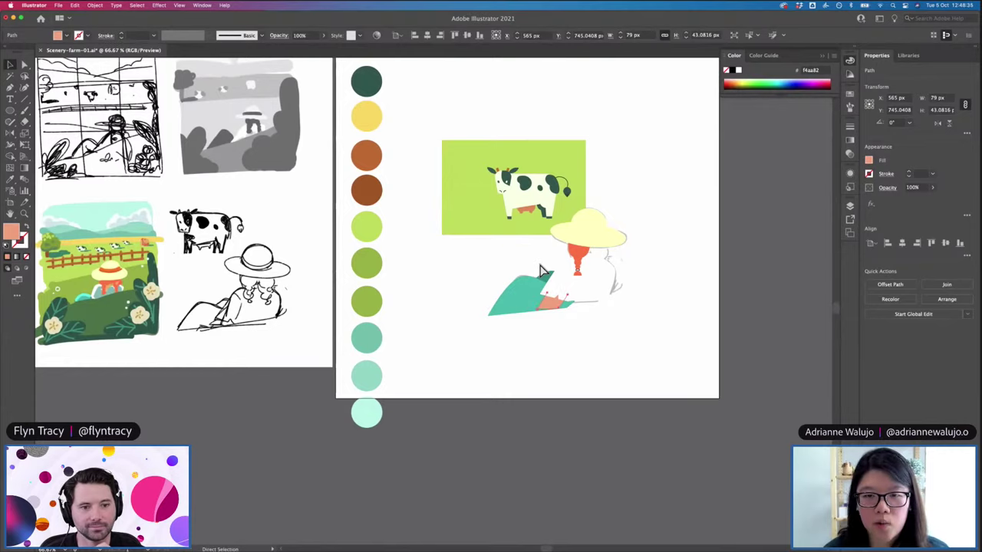
Move the forearm's lower anchor points slightly down so its bottom edge covers the teal leg underneath
key(super+equal)
key(super+equal)
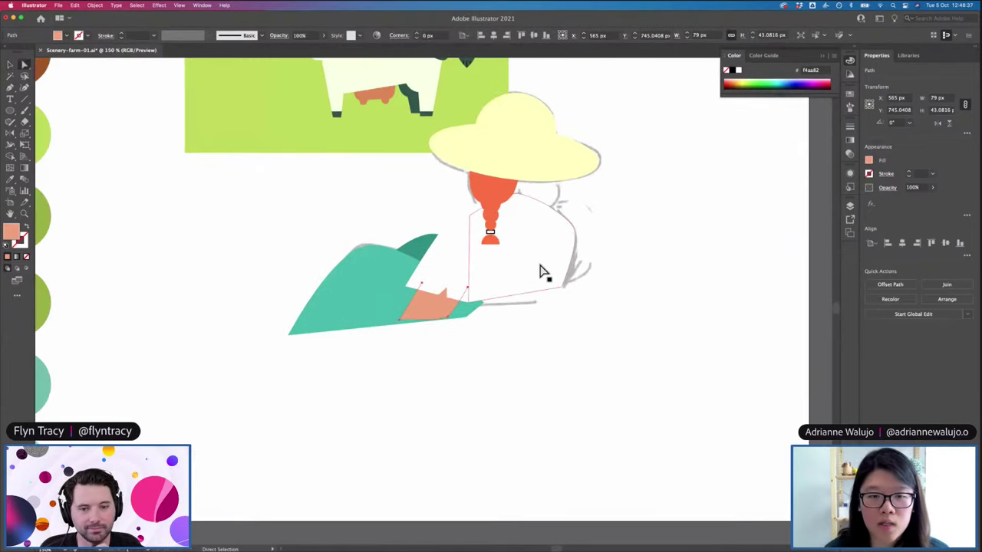
click(399, 322)
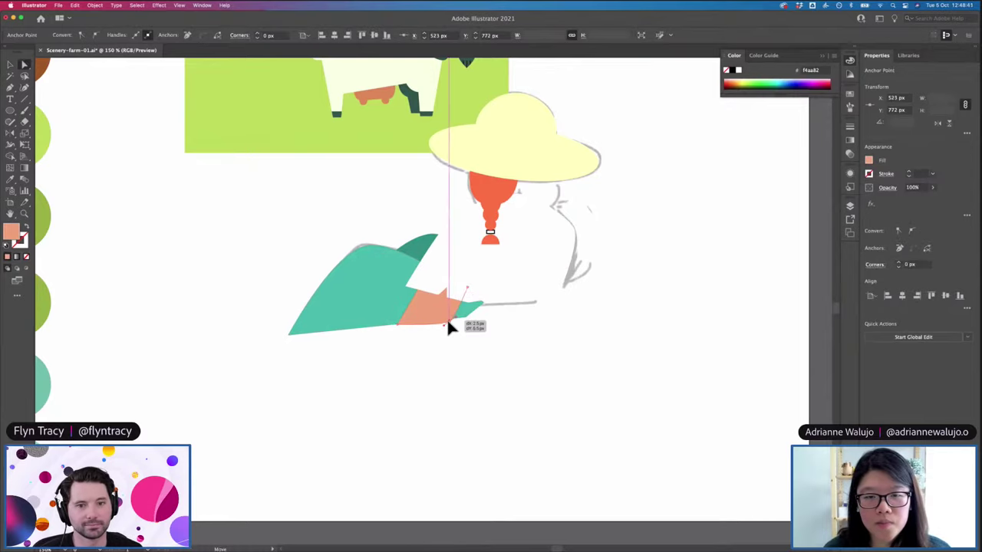
click(538, 326)
Fill the small hair-tie rectangle on the braid with coral red f96a58 and remove its black outline
scroll(538, 325, up, 3)
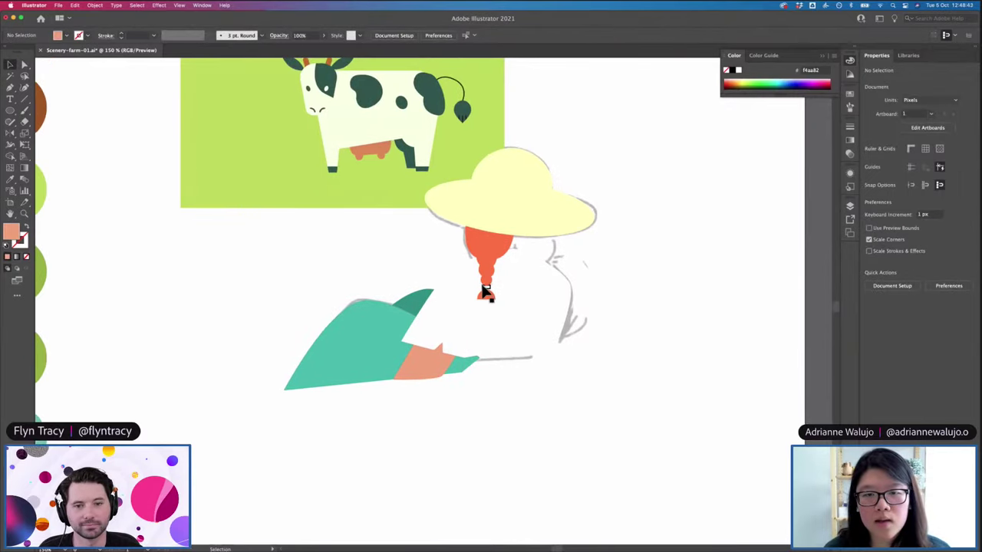
click(486, 285)
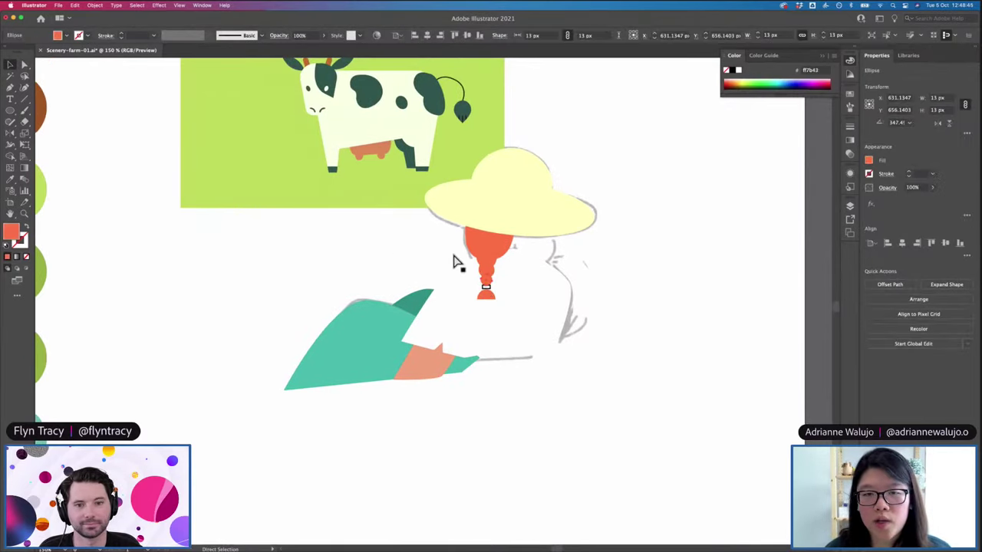
key(super+equal)
click(391, 260)
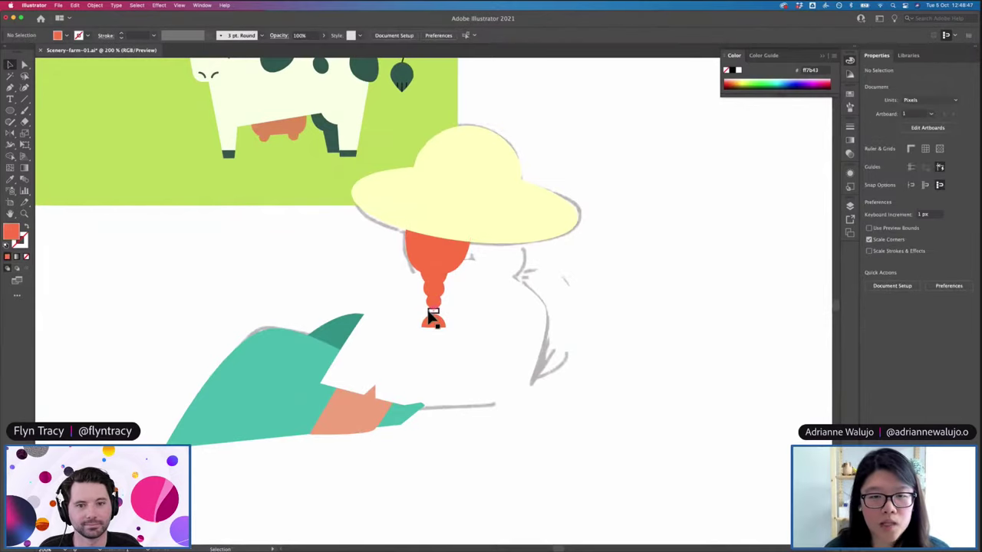
drag(430, 308, 436, 313)
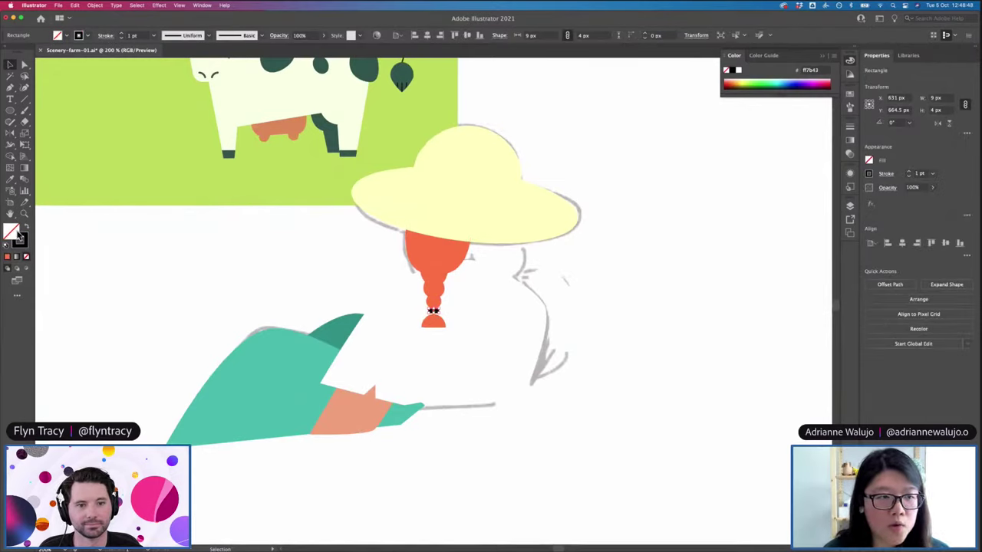
click(25, 228)
double_click(15, 232)
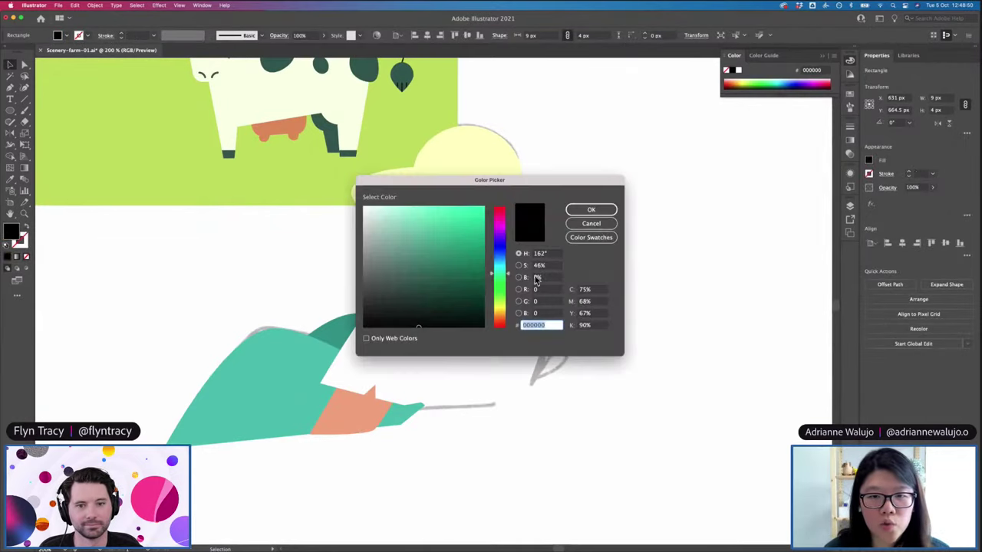
click(501, 326)
text(f96a58v)
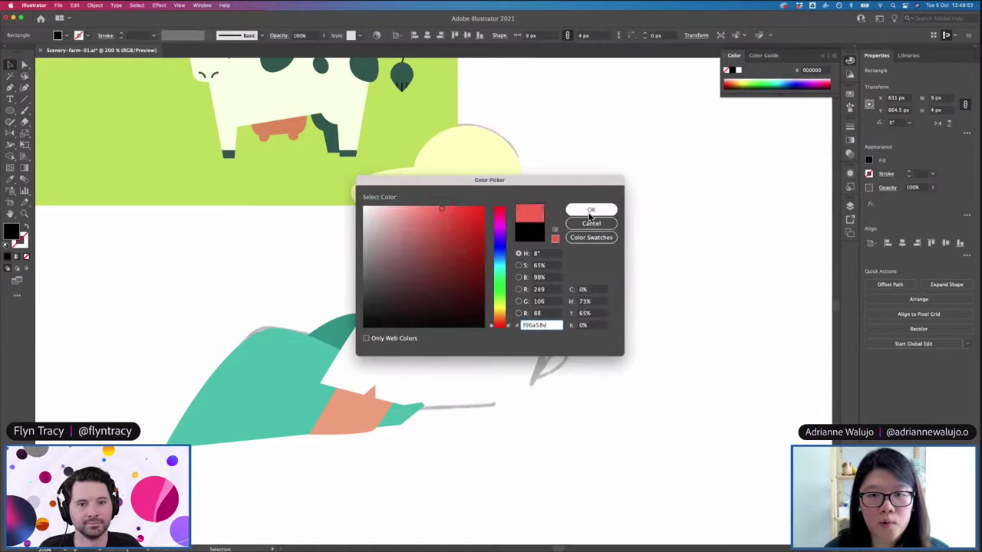
click(591, 210)
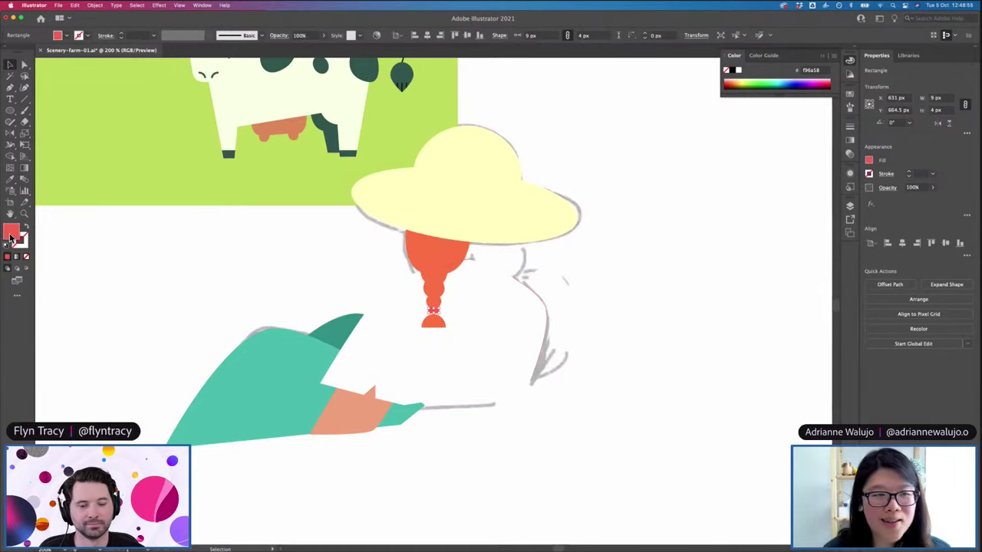
Recolour the braid's hair tie with the dark teal sampled from the figure's back leg
key(i)
click(332, 330)
key(v)
click(404, 297)
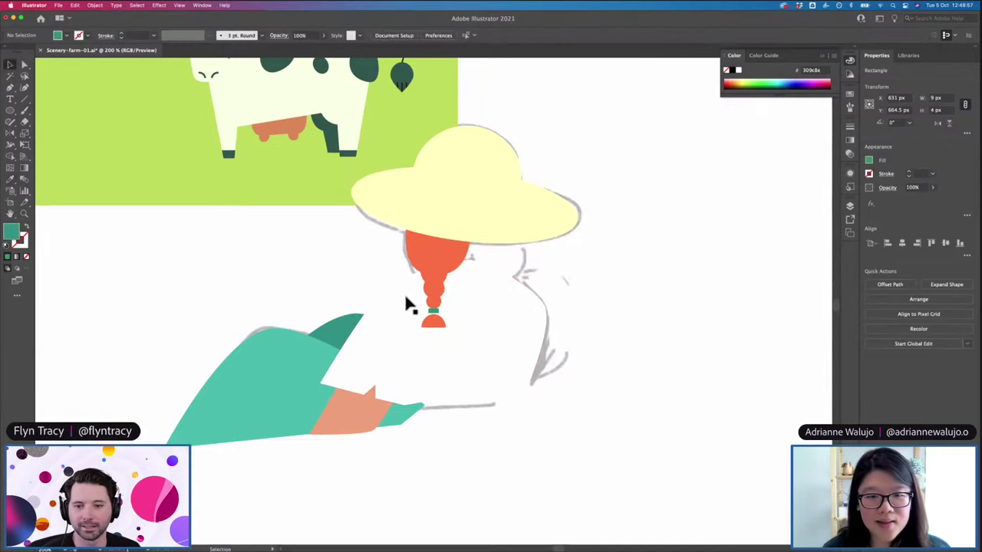
click(439, 323)
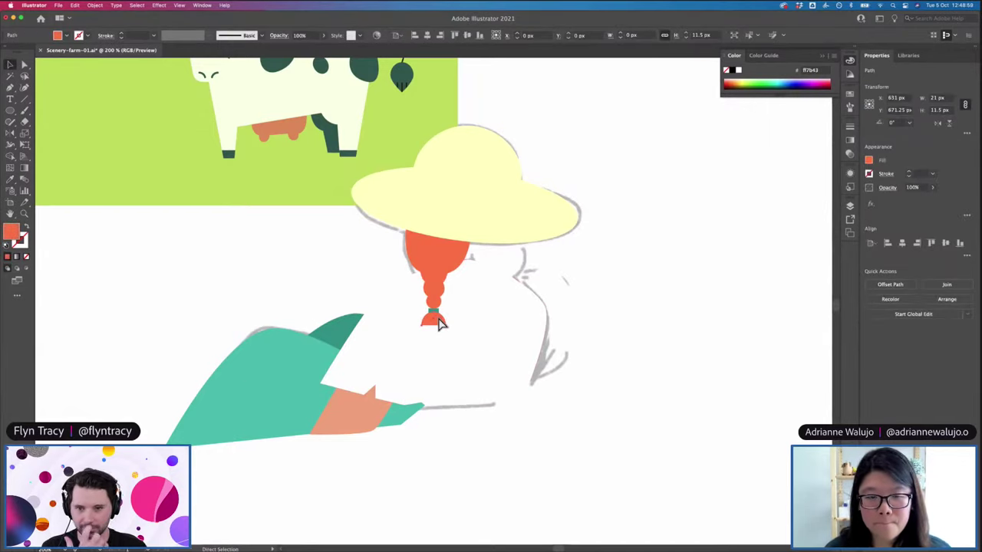
click(597, 311)
Enlarge the light green background rectangle to 583 × 583 px behind the cow and figure, and lock its layer, Layer 3
key(super+minus)
key(super+minus)
click(850, 208)
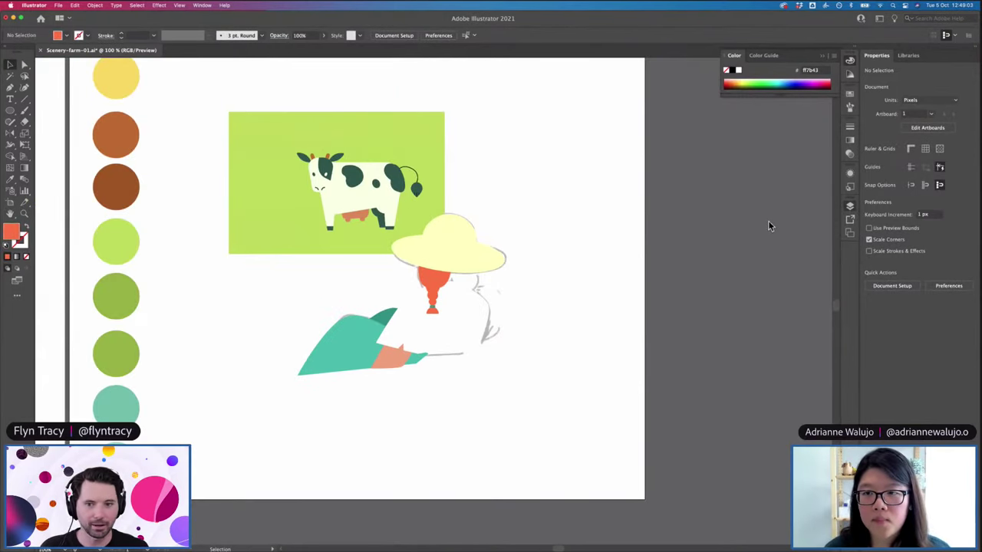
click(285, 219)
drag(444, 254, 565, 447)
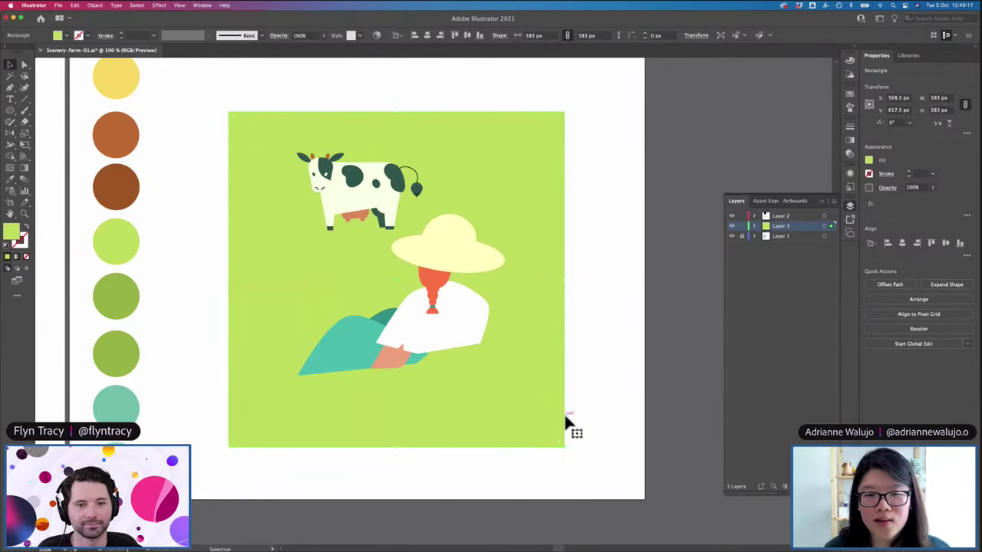
mouse_move(563, 447)
mouse_down()
mouse_move(568, 454)
mouse_move(548, 414)
mouse_move(565, 447)
mouse_up()
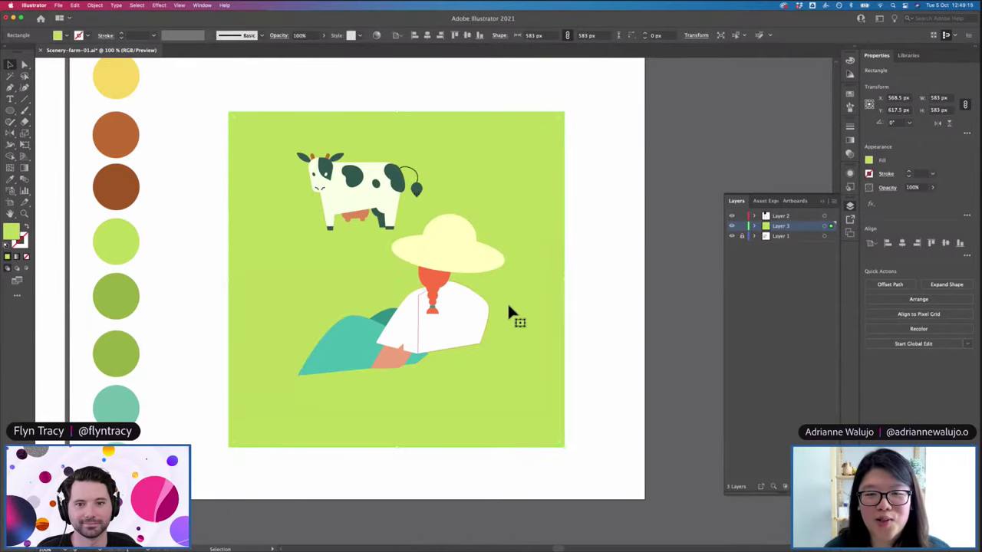
click(741, 235)
click(742, 226)
Duplicate the orange hair shape with its whole braid and hair tie to the right, beside the original under the hat brim
key(super+equal)
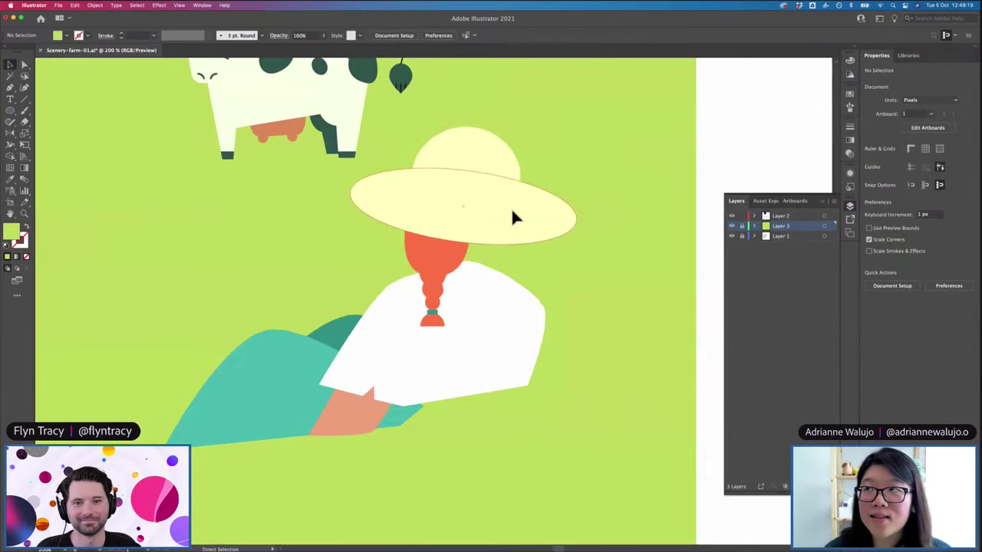
click(441, 269)
shift+click(427, 281)
shift+click(431, 292)
shift+click(433, 305)
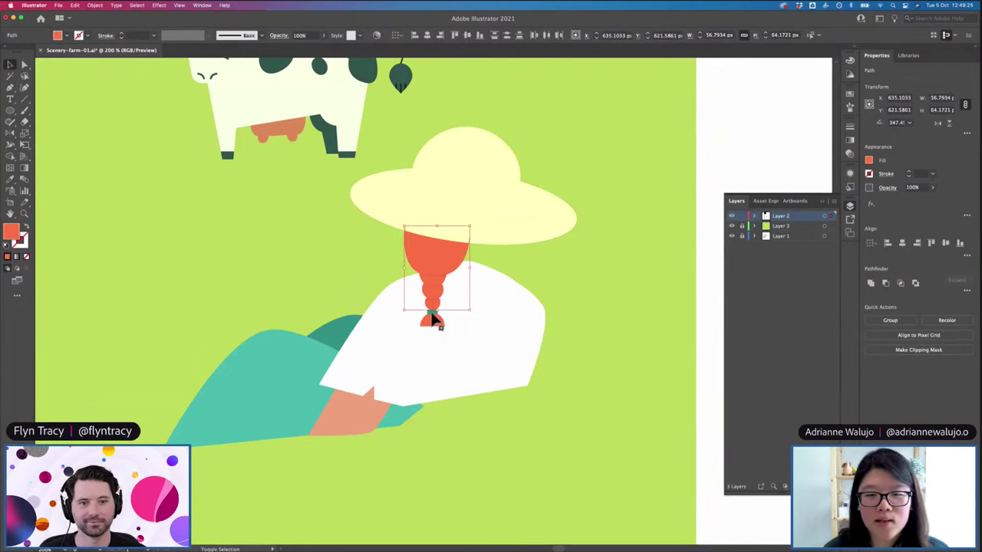
drag(434, 322, 492, 320)
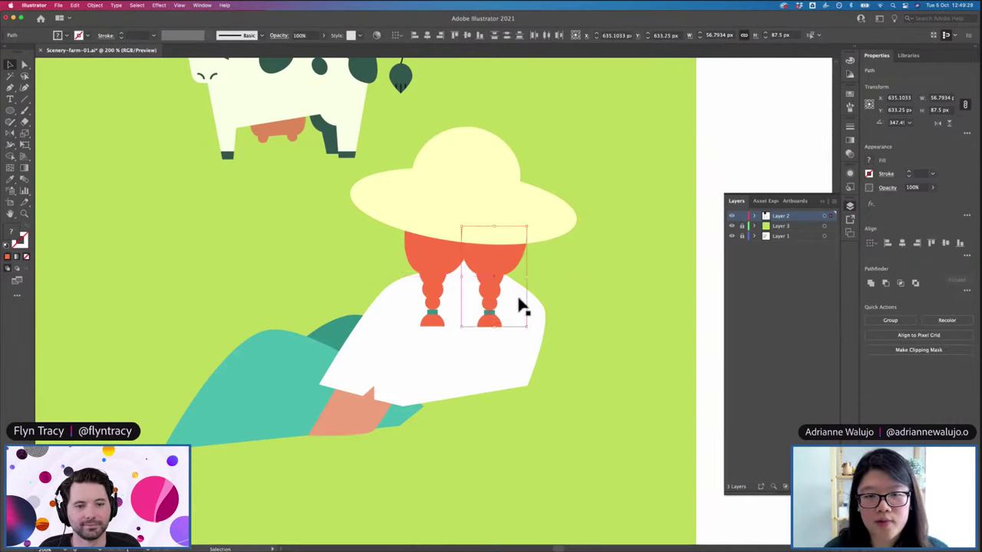
Nudge the white shirt slightly upward and move the forearm's lower corner anchor points slightly down to reshape its bottom edge
click(448, 341)
drag(393, 344, 392, 338)
click(366, 401)
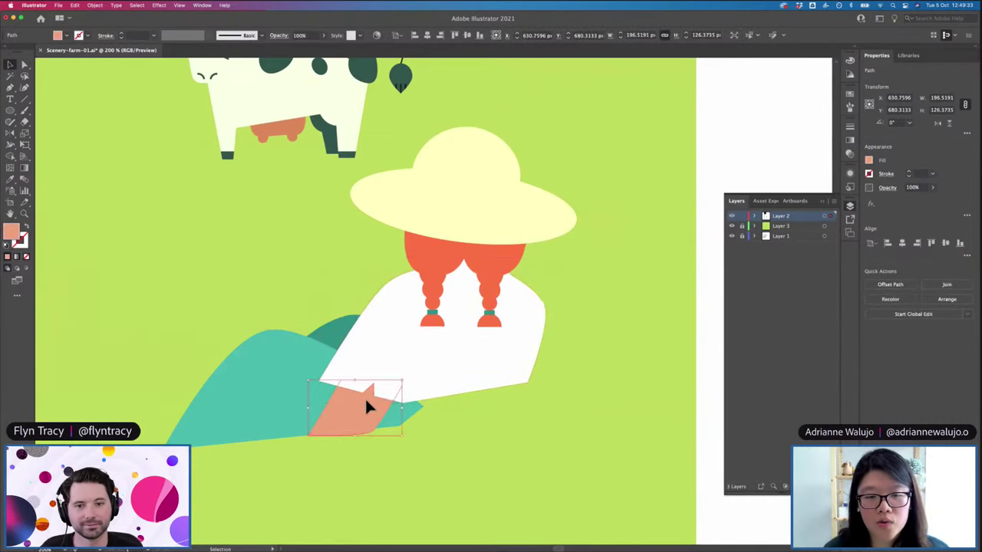
key(a)
click(308, 435)
drag(309, 435, 305, 440)
drag(372, 430, 372, 433)
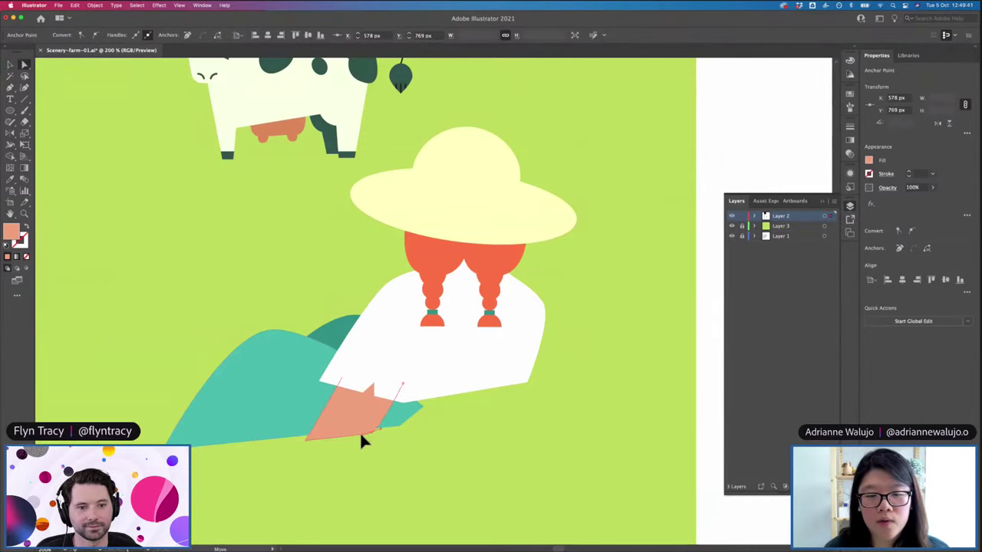
click(481, 406)
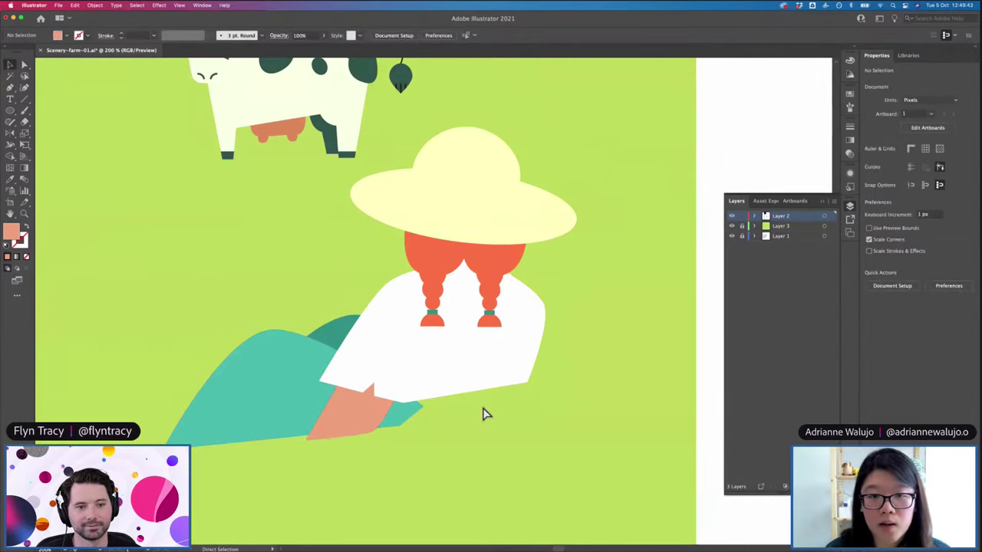
Draw a curved sleeve line with the Pen tool on the white shirt, from the back shoulder down towards the end of the braid
key(super+minus)
key(super+plus)
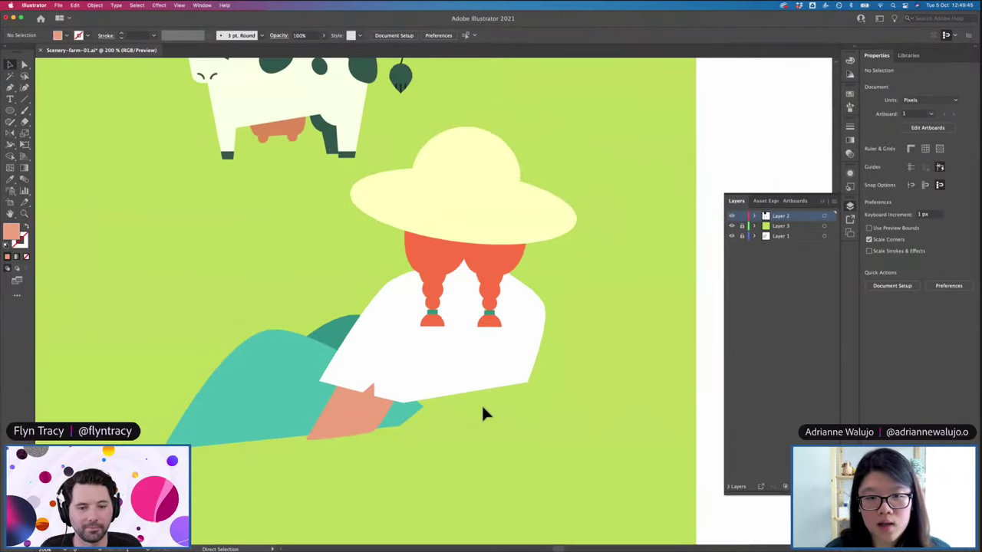
key(p)
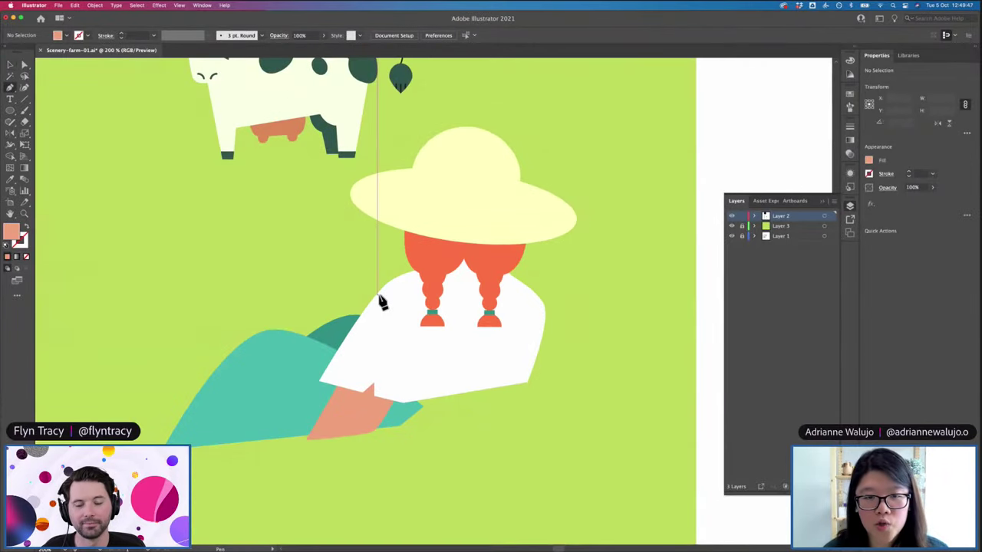
click(377, 295)
drag(418, 339, 420, 370)
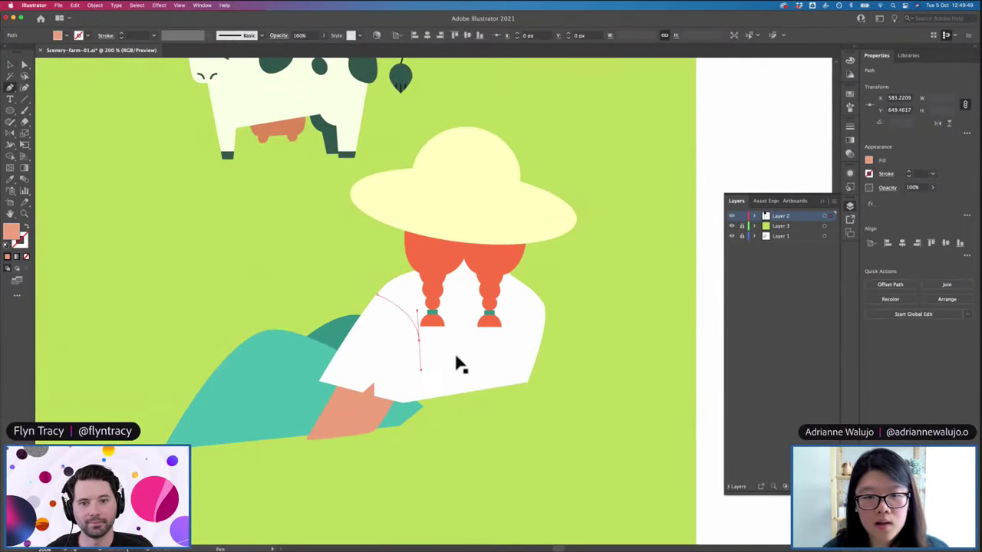
Style the sleeve curve as an unfilled line with a 2 pt stroke in the teal sampled from the braid's hair tie
key(v)
key(i)
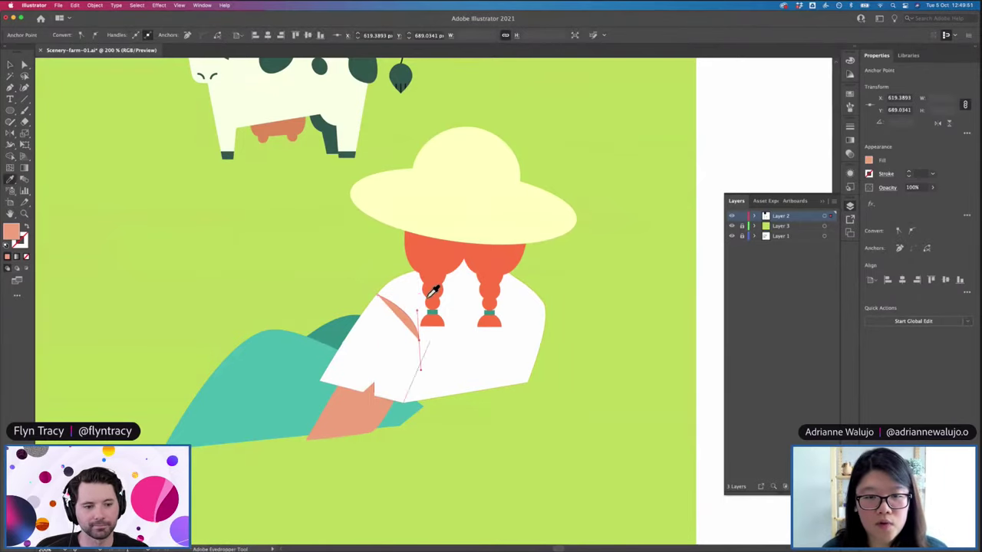
click(432, 311)
click(24, 229)
key(v)
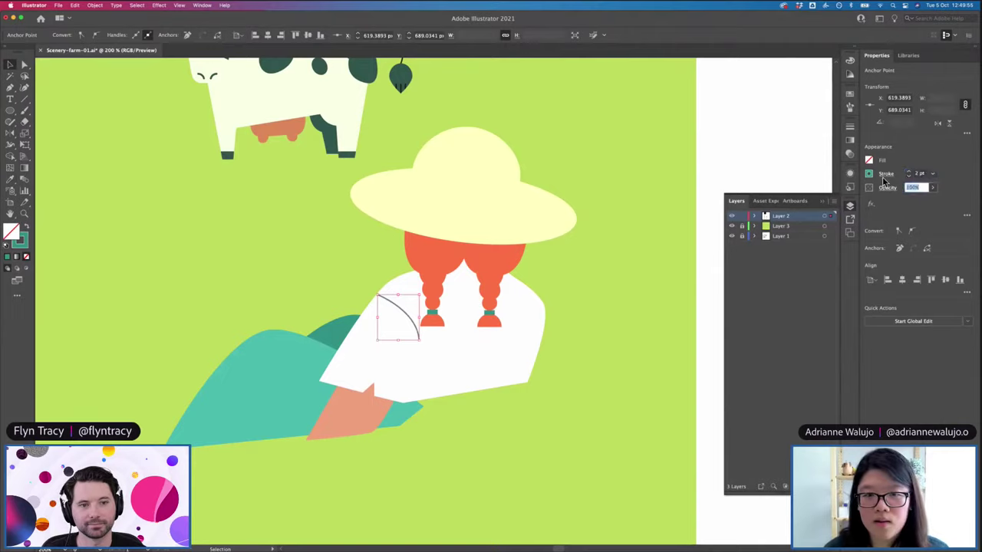
click(885, 174)
click(834, 199)
click(834, 212)
click(663, 235)
key(super+shift+a)
key(a)
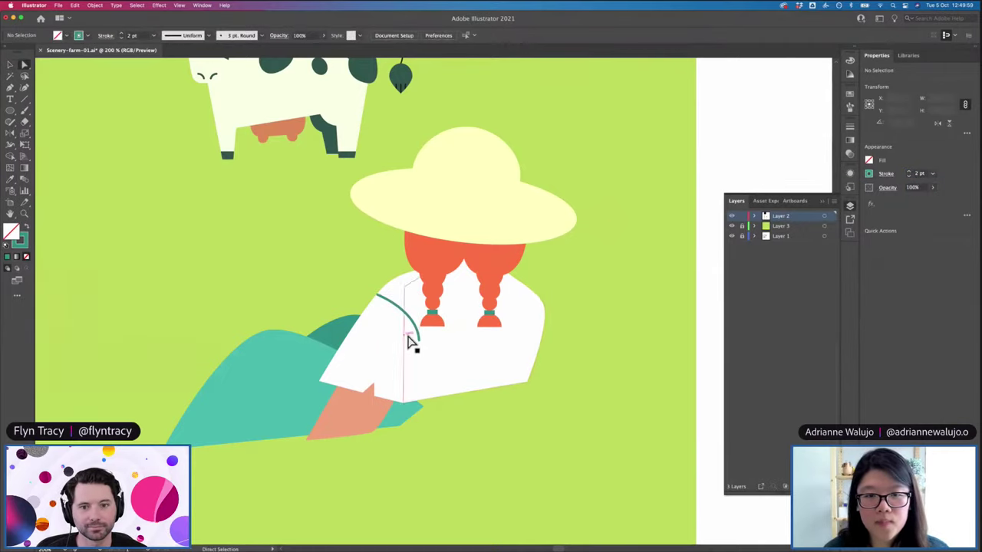
click(423, 341)
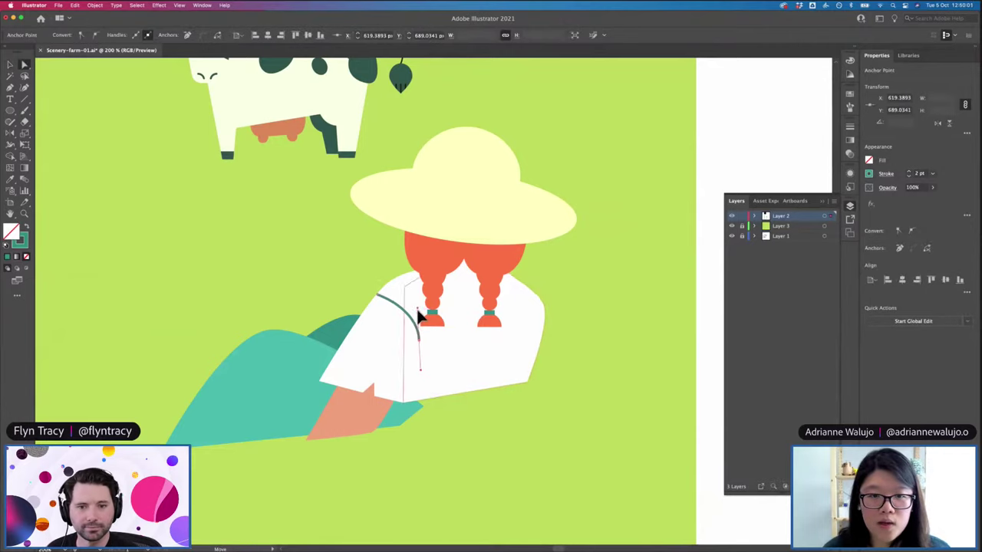
click(355, 261)
Move the whole cow up and to the left so that its feet overlap the upper edge of the light green rectangle
key(ctrl+minus)
key(ctrl+minus)
key(ctrl+minus)
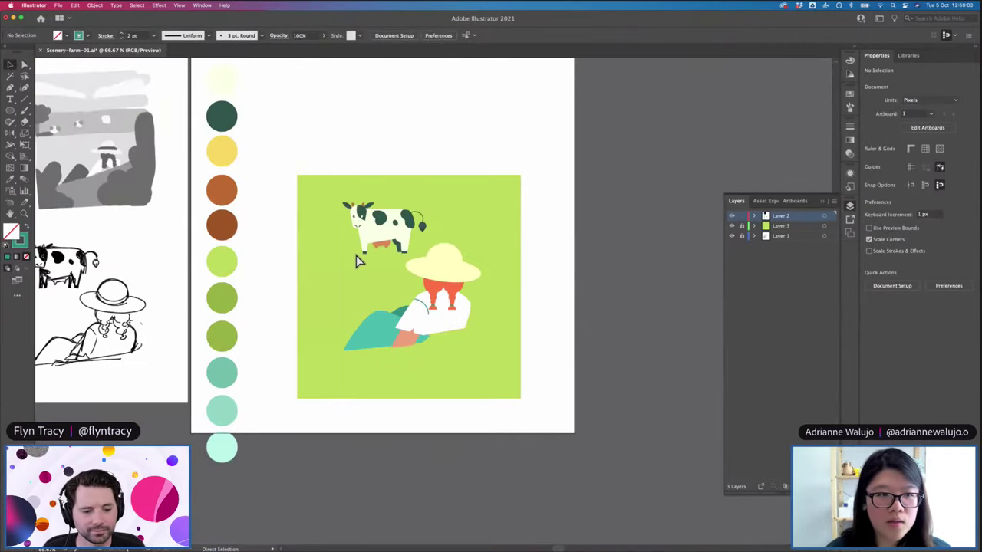
key(ctrl+minus)
key(v)
scroll(354, 251, left, 2)
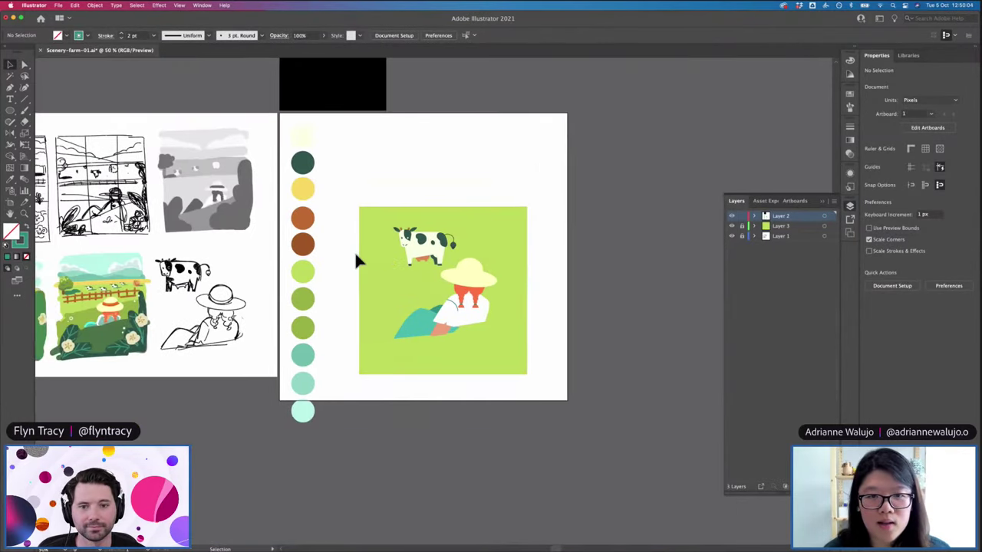
click(445, 249)
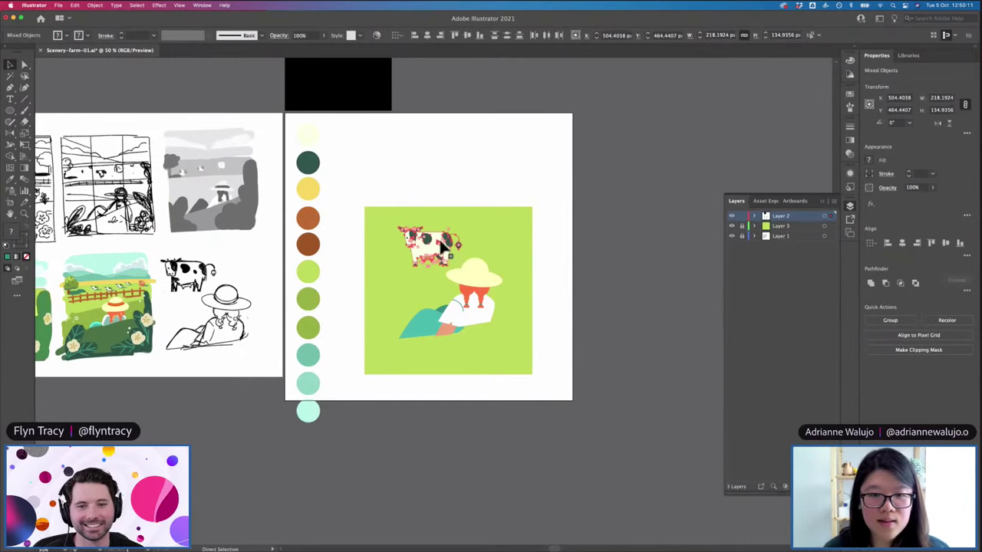
mouse_move(395, 176)
mouse_down()
mouse_move(416, 213)
mouse_move(401, 189)
mouse_up()
click(475, 187)
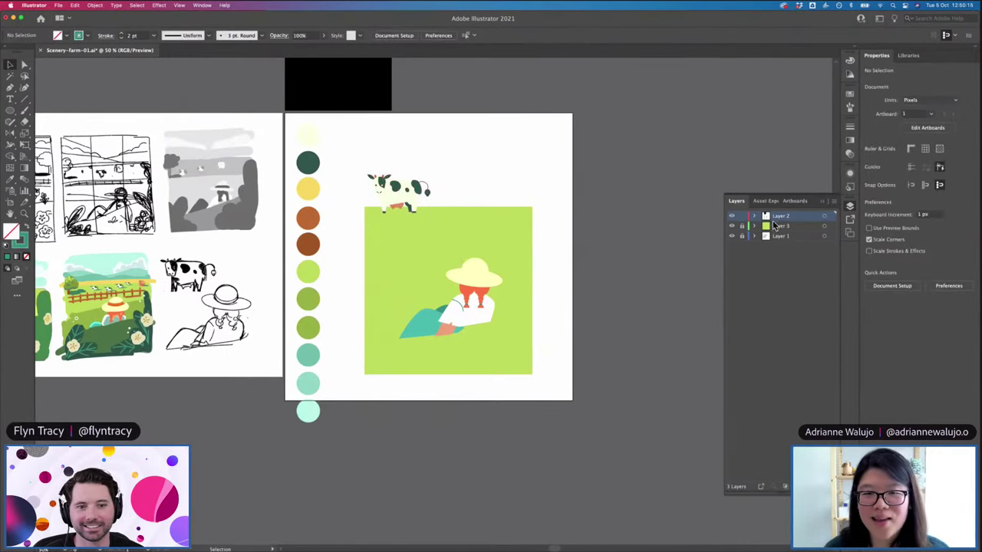
Draw a closed hill shape with a gently rising upper edge across the artboard's lower part using the Pen tool, and fill it dark green
key(p)
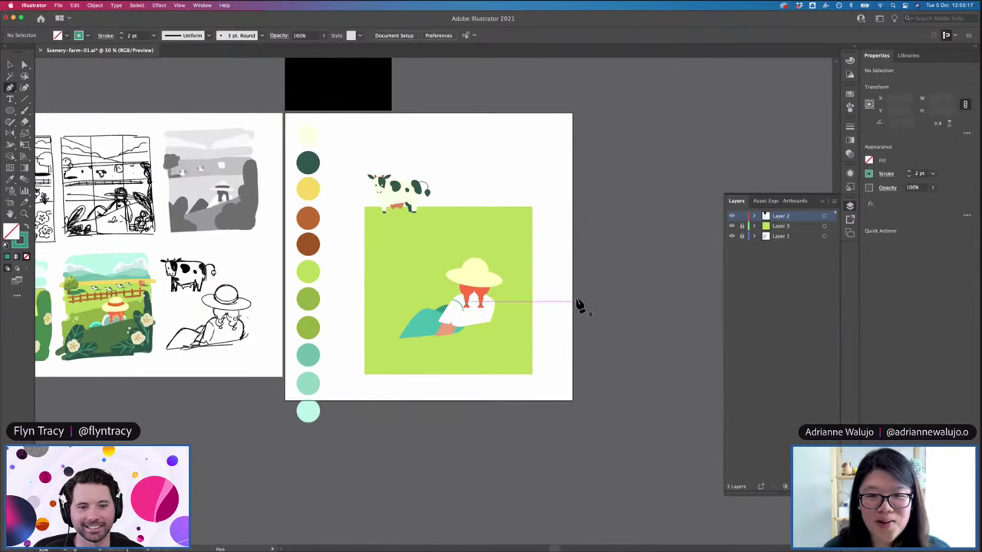
click(577, 298)
click(384, 337)
drag(384, 343, 285, 352)
click(283, 415)
click(579, 415)
click(578, 299)
key(v)
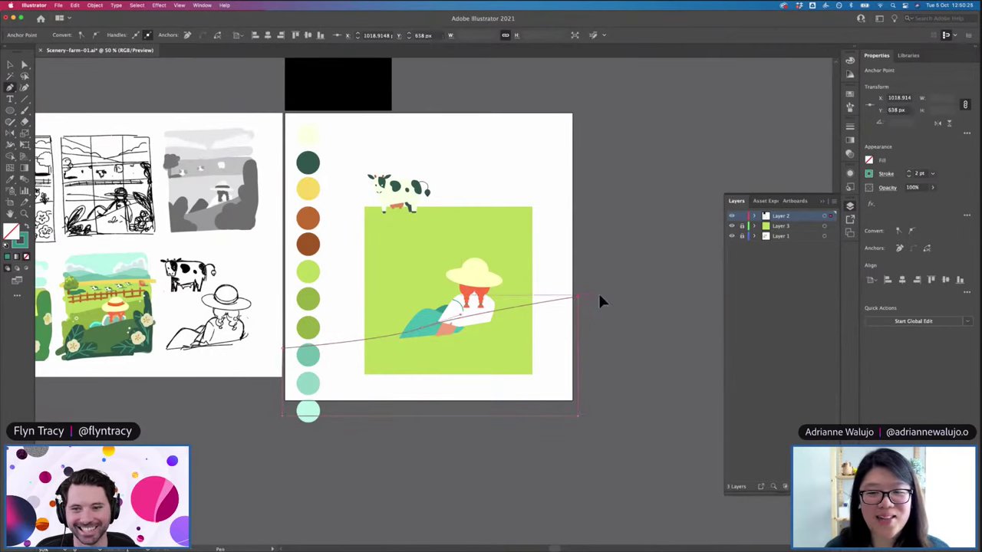
key(shift+x)
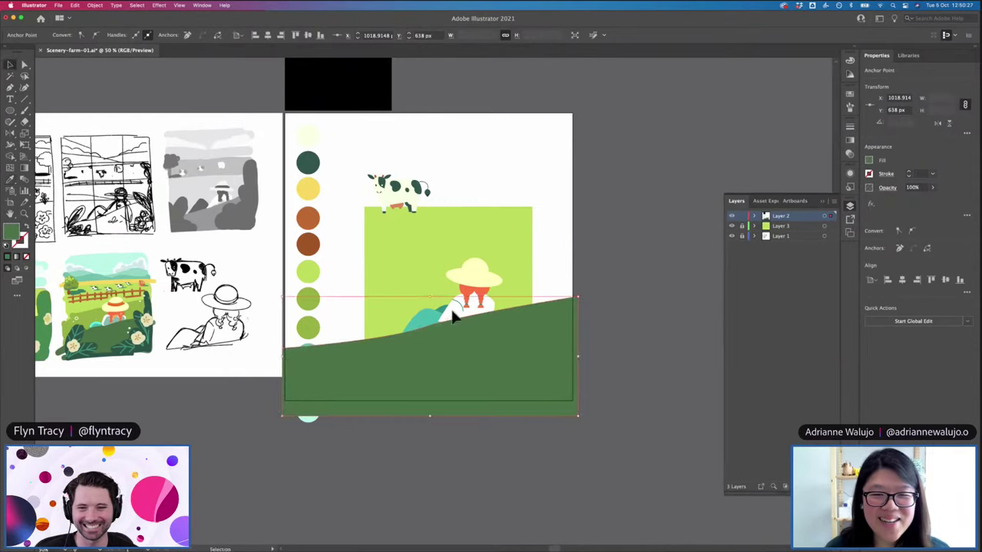
click(594, 292)
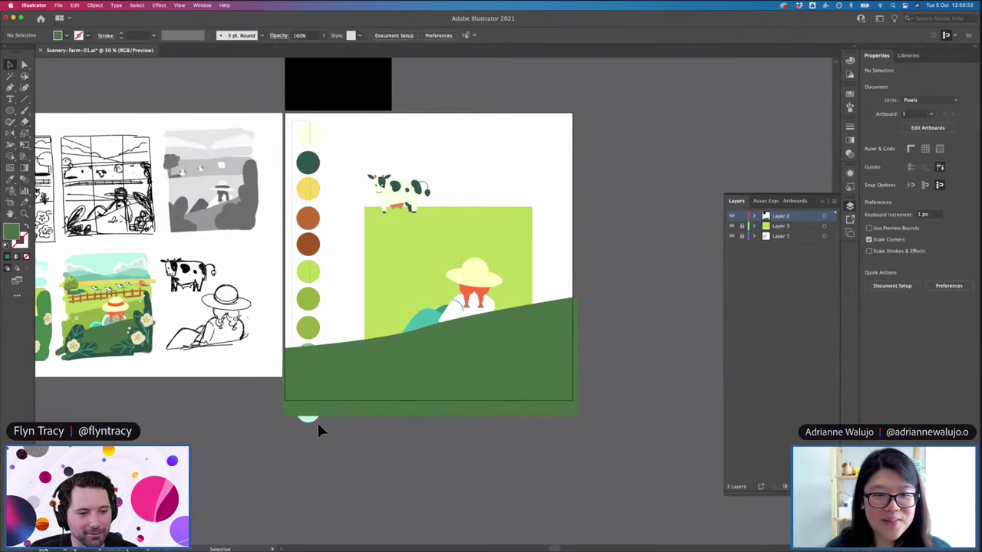
Move the column of colour palette circles off the artboard, to just beyond its right edge
drag(317, 420, 318, 422)
shift+click(332, 367)
drag(315, 292, 612, 281)
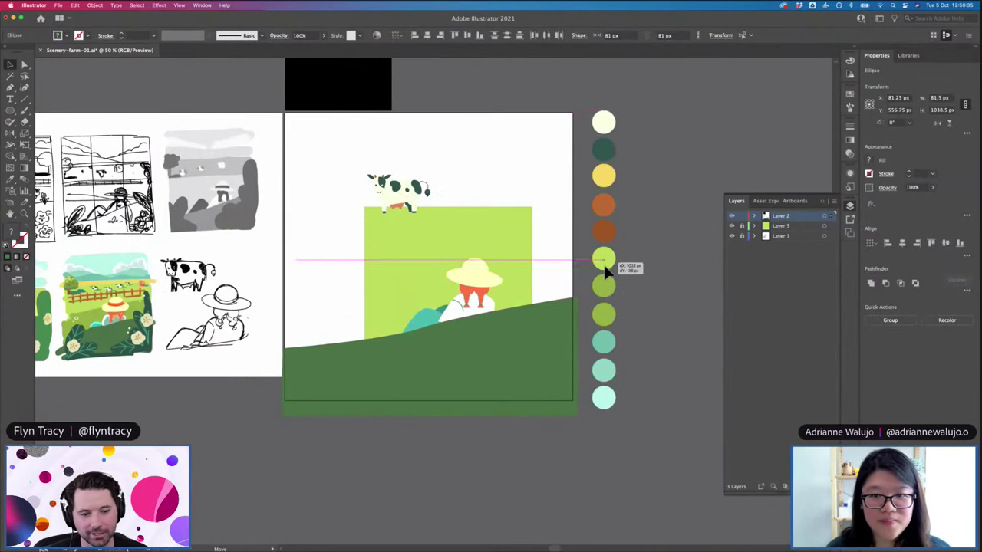
click(658, 269)
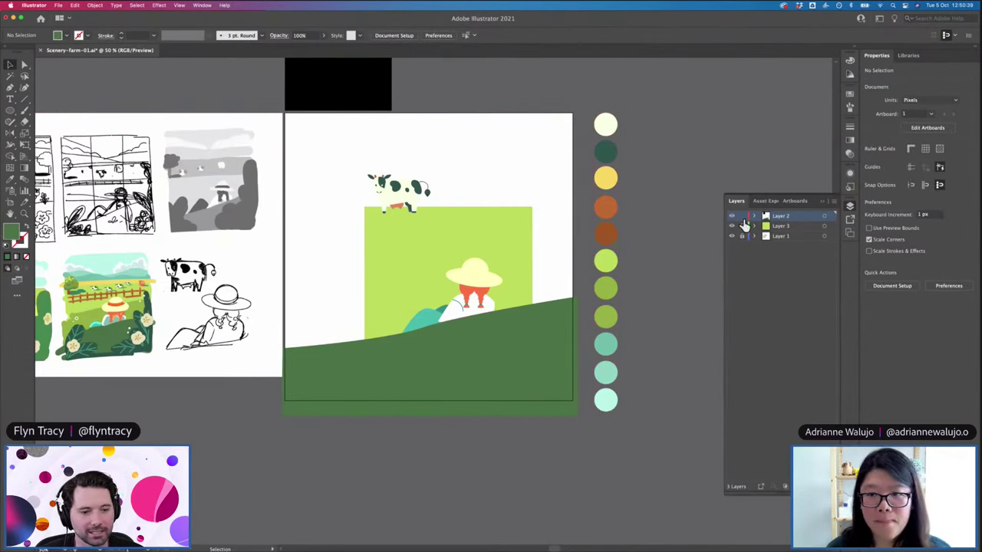
Unlock Layer 3 and stretch the light green rectangle across the full artboard width to 1029 × 520 px, ending behind the hill
click(450, 221)
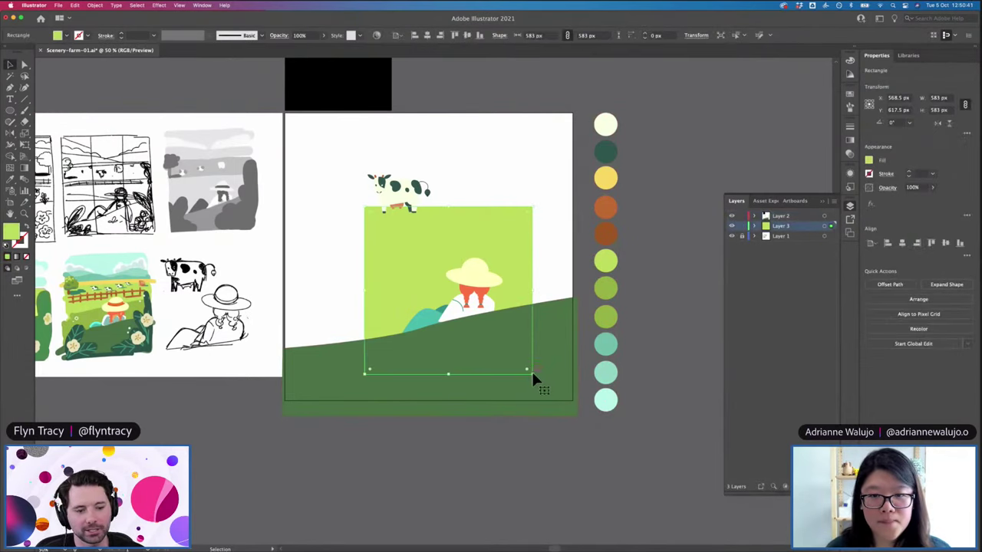
drag(529, 371, 569, 351)
drag(580, 351, 577, 348)
drag(365, 347, 283, 357)
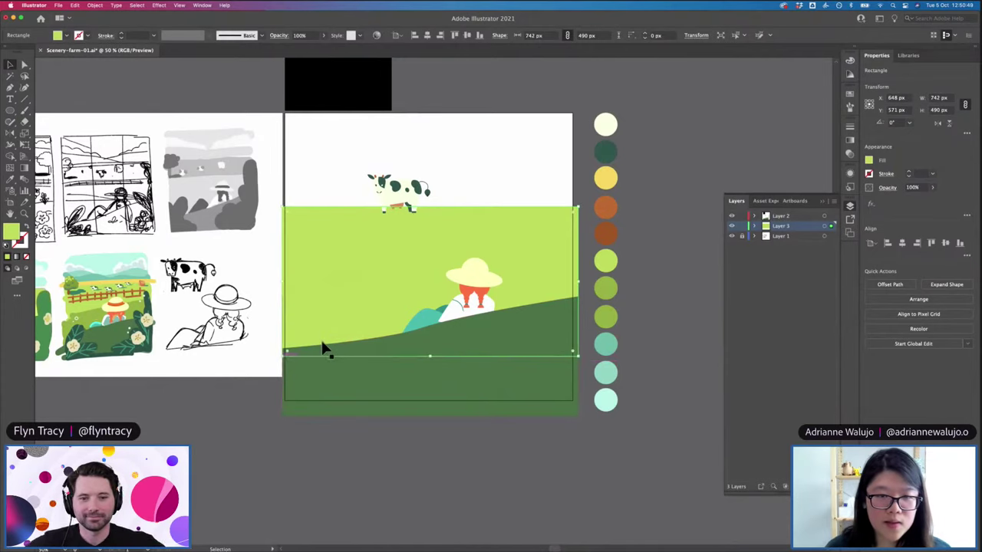
Resize the light green rectangle to 1020 × 684 px, raising its top edge above the cow
mouse_move(433, 195)
mouse_down()
mouse_move(432, 208)
mouse_move(432, 197)
mouse_up()
key(super+z)
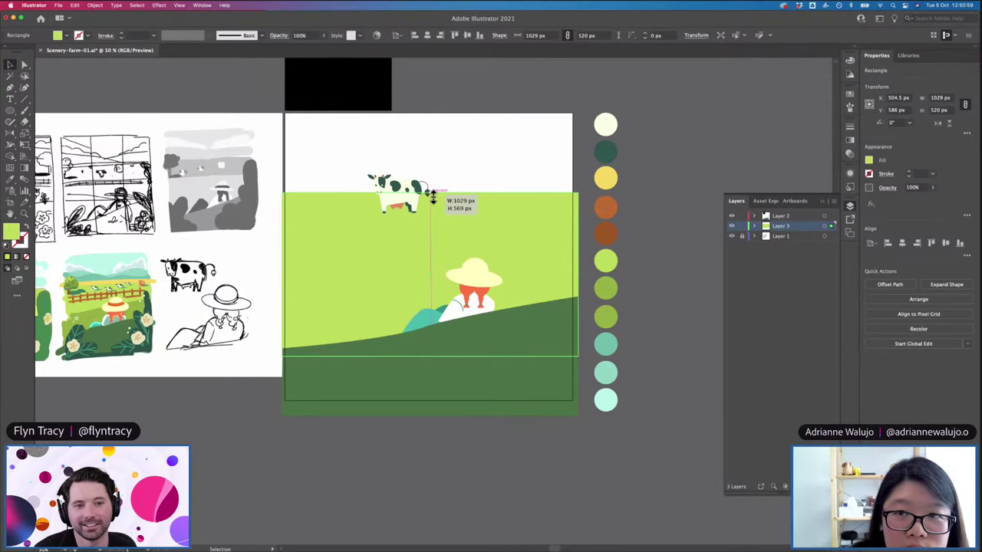
drag(432, 198, 433, 197)
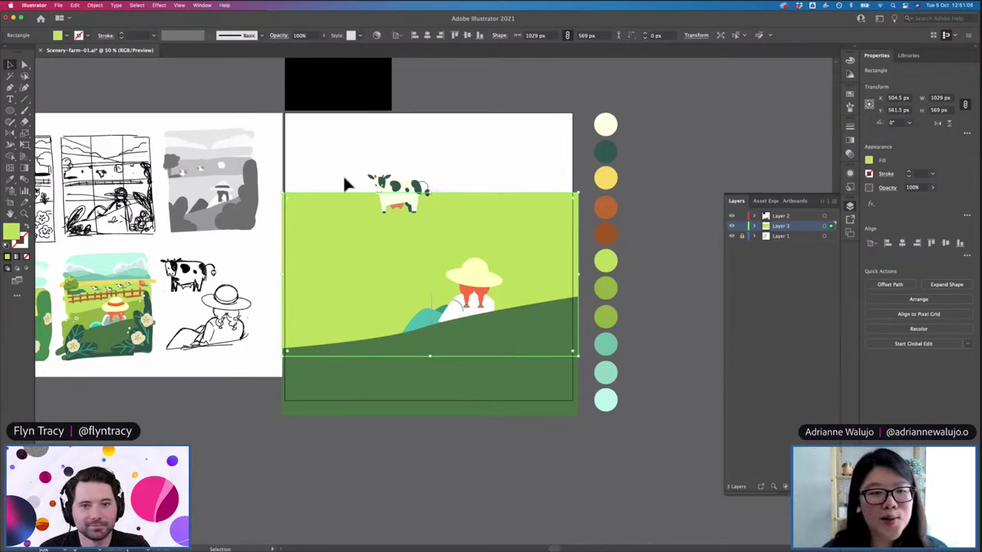
drag(577, 276, 575, 276)
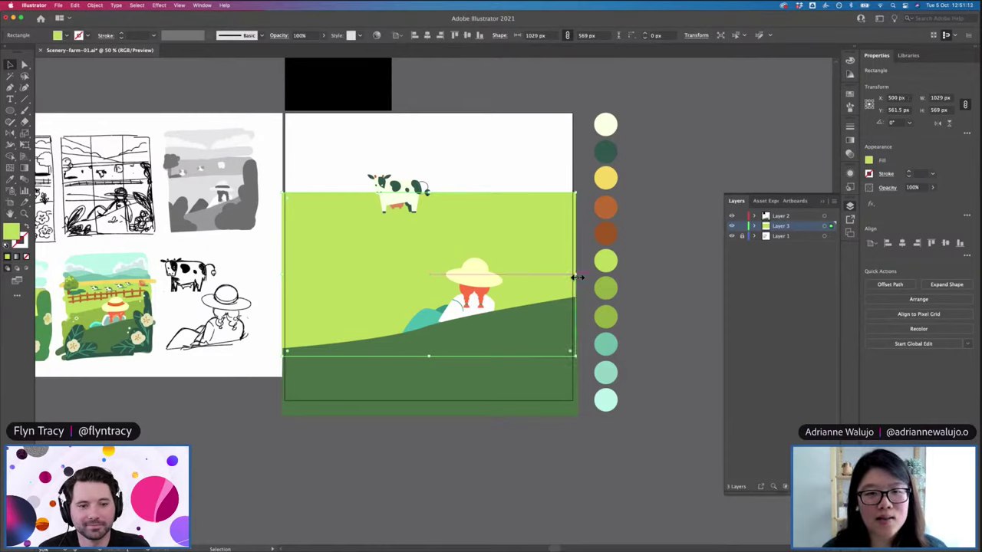
drag(429, 192, 430, 160)
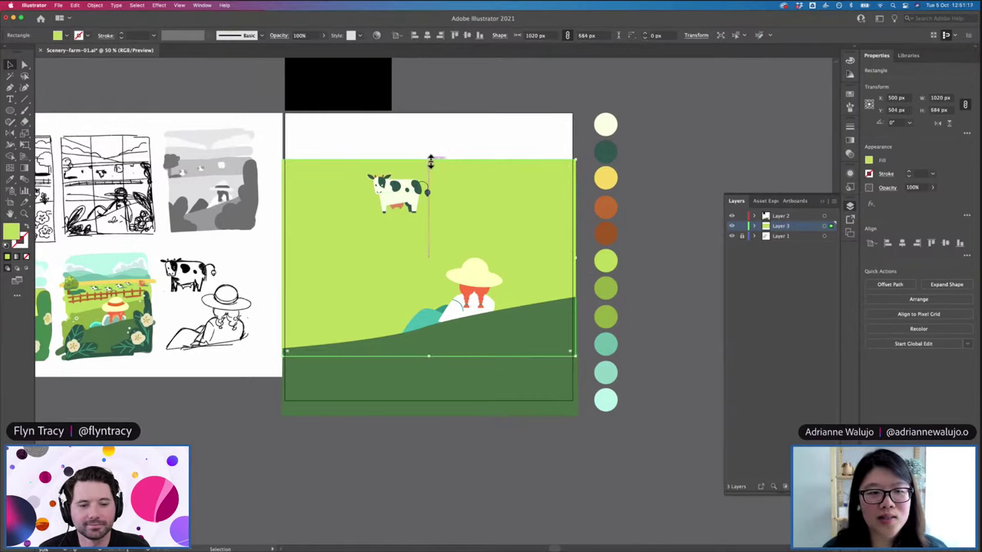
click(579, 257)
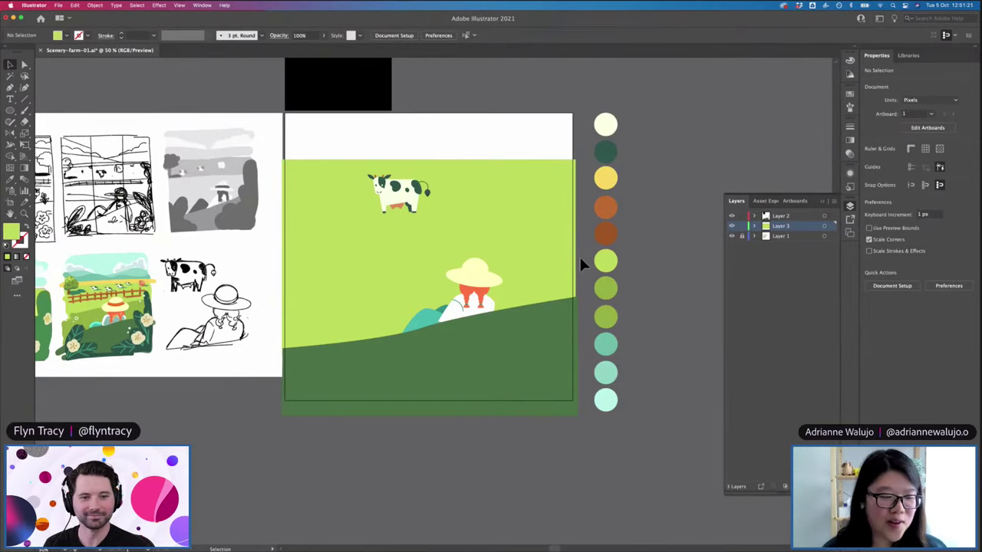
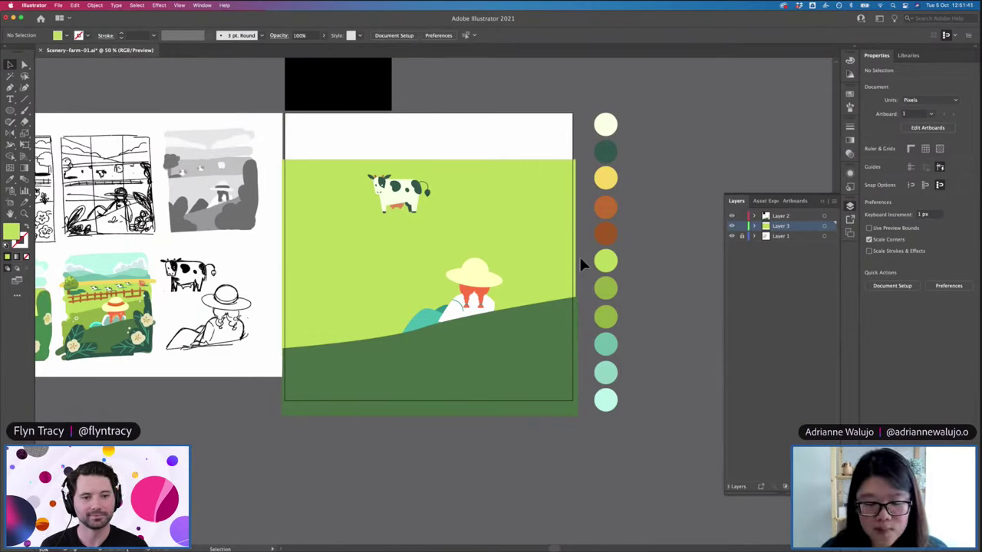
Lower the light green rectangle's top edge to about the height of the cow's head and lock Layer 3
key(super+plus)
key(super+minus)
key(super+plus)
key(super+minus)
key(super+plus)
scroll(580, 263, left, 3)
scroll(581, 263, up, 2)
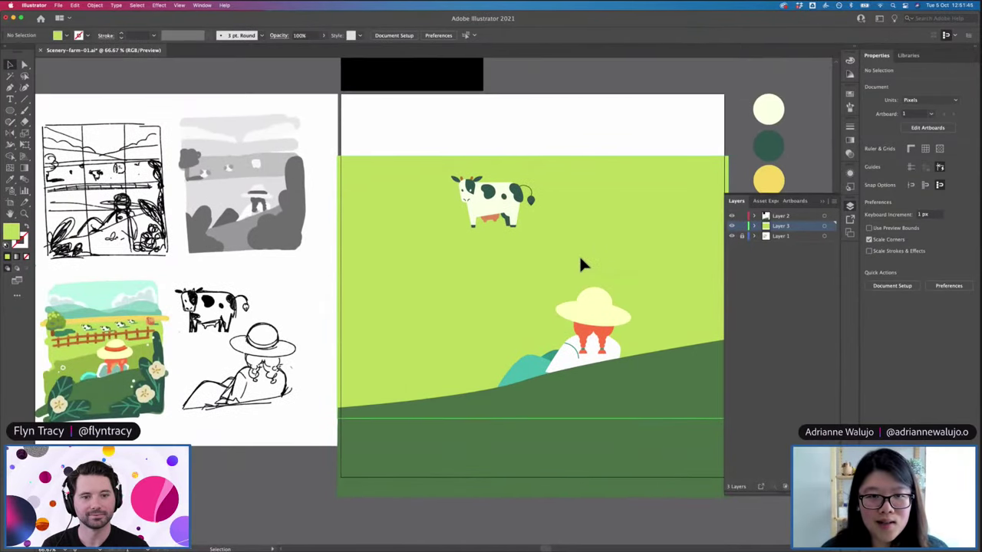
scroll(581, 262, right, 2)
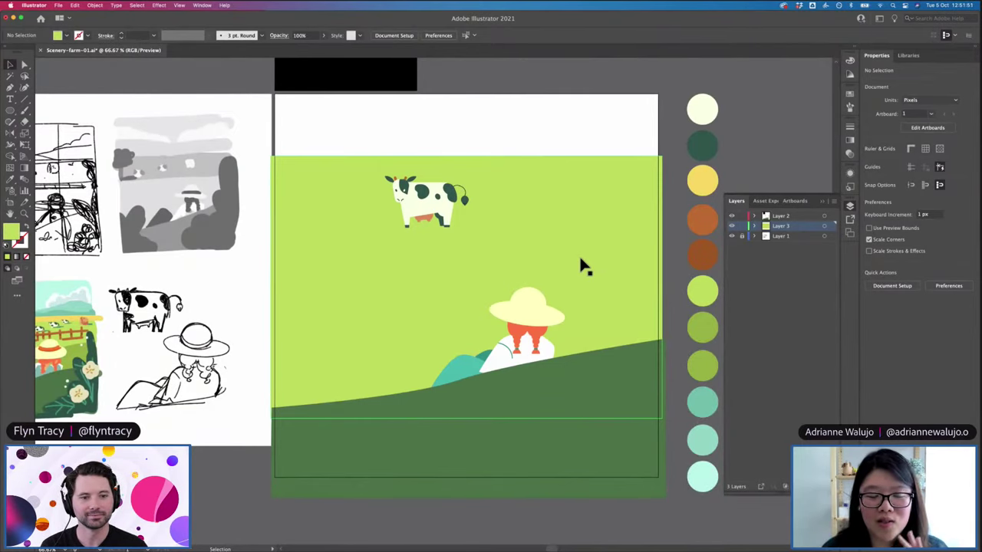
scroll(581, 266, left, 2)
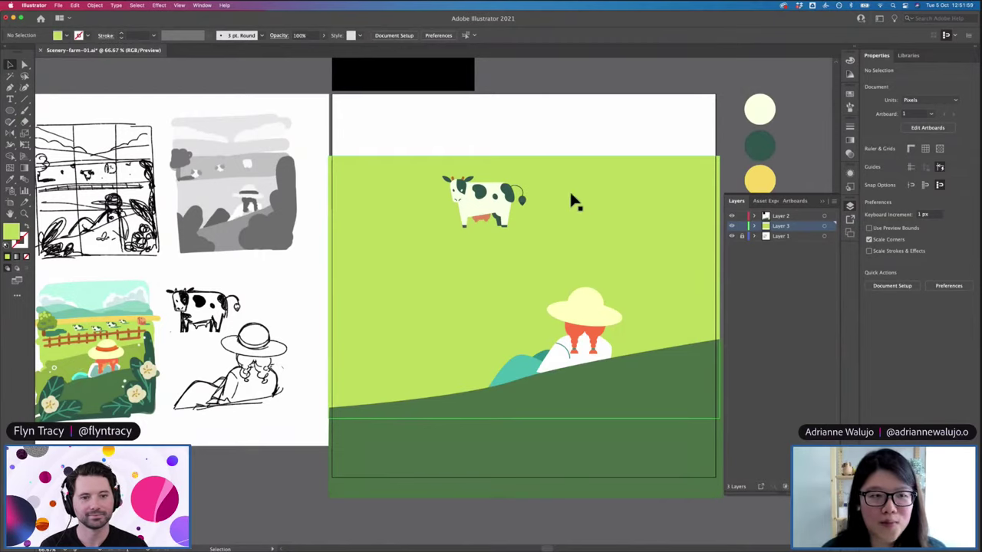
click(524, 158)
drag(523, 156, 590, 195)
click(742, 227)
Scale the cow down proportionally to about two thirds of its size so that it stands within the light green field
click(519, 198)
drag(525, 176, 503, 190)
key(v)
click(547, 187)
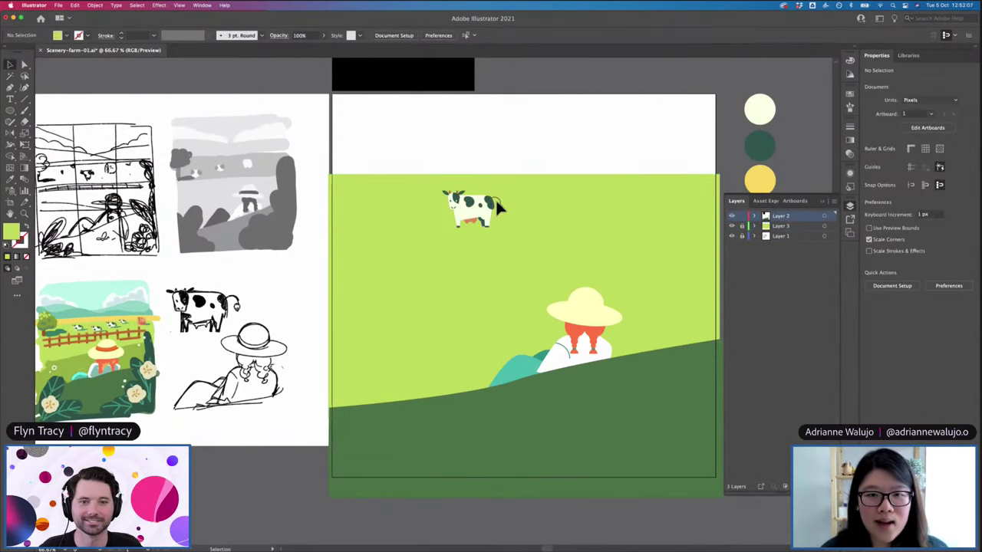
Isolate the cow group and draw a flat light green ellipse of about 167 × 11 px at the cow's feet
scroll(494, 199, up, 5)
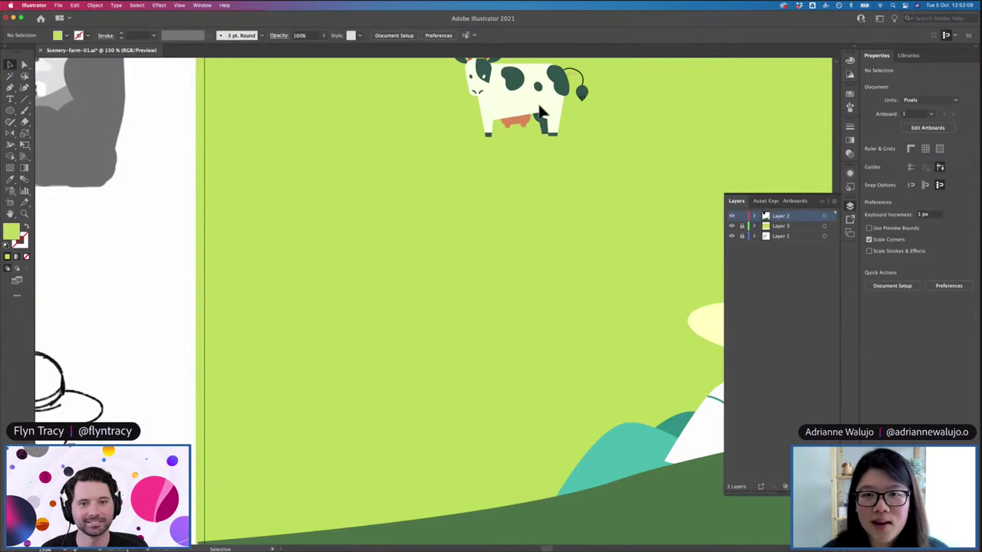
double_click(558, 122)
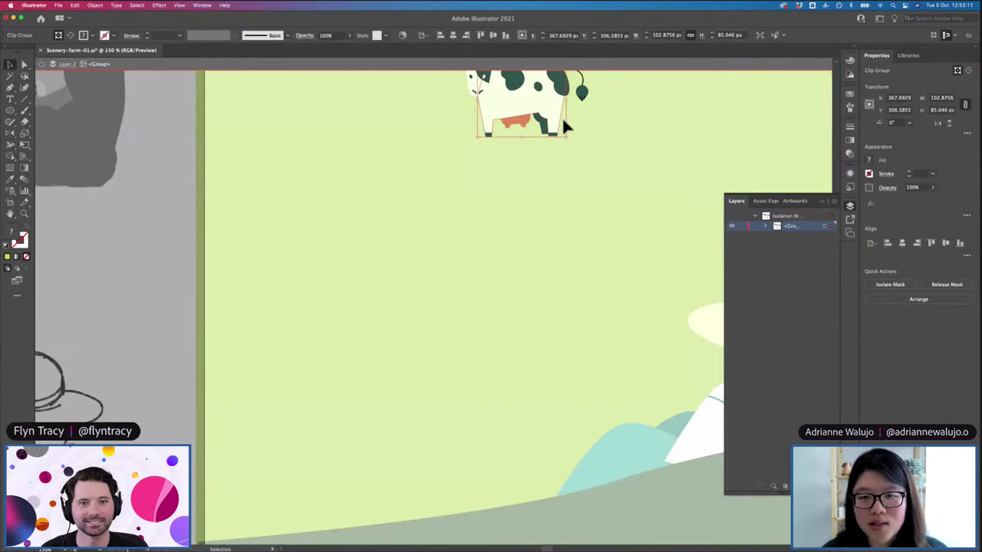
key(l)
drag(488, 135, 633, 141)
key(v)
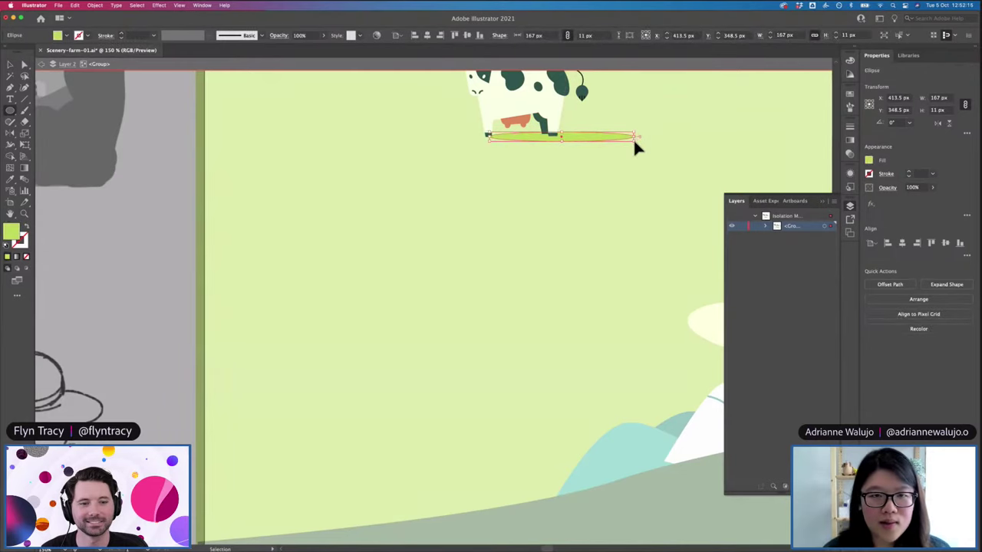
Recolour the ellipse at the cow's feet with a dark green sampled from the colour sketch, nudge it slightly and leave isolation mode
key(super+minus)
key(super+minus)
scroll(631, 215, left, 3)
key(i)
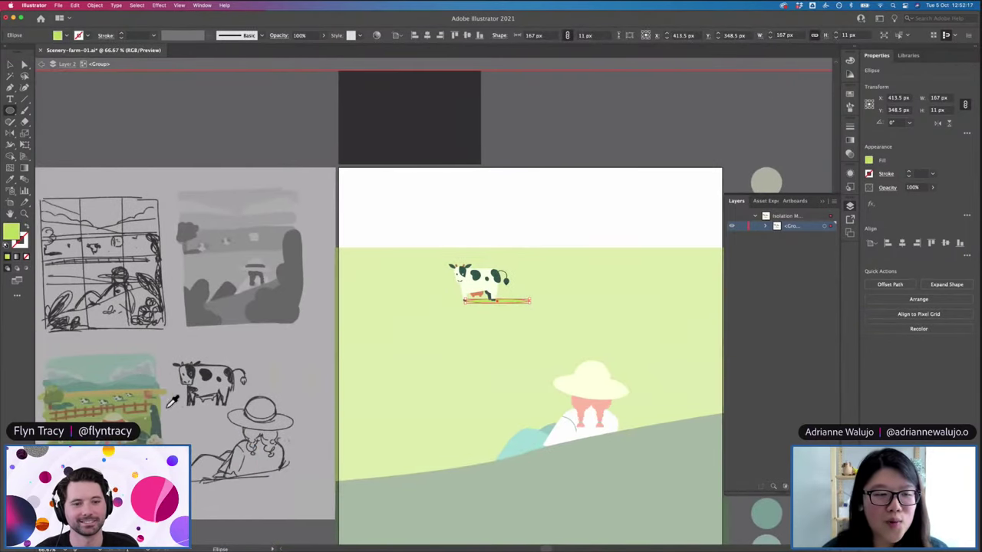
key(i)
click(72, 401)
key(v)
click(526, 308)
drag(518, 298, 517, 297)
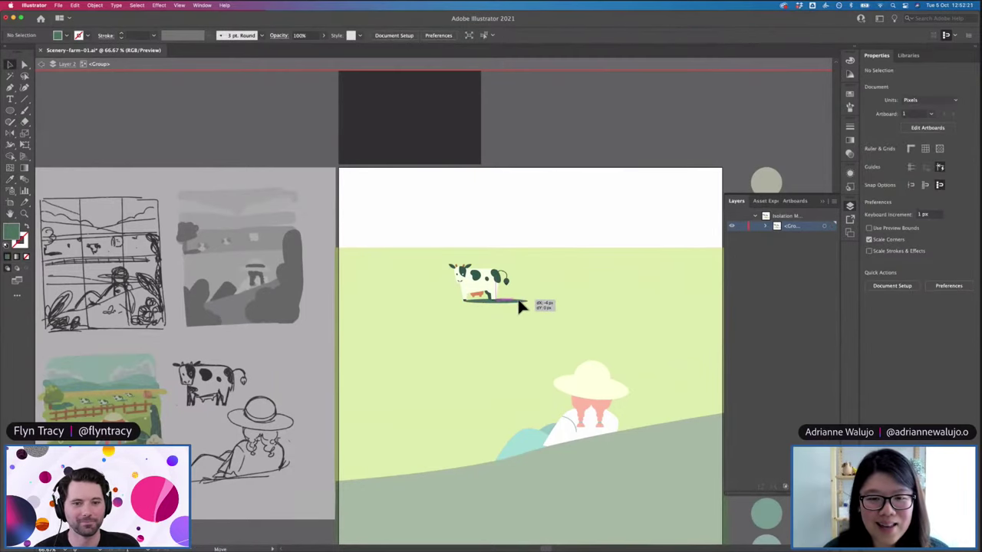
double_click(547, 271)
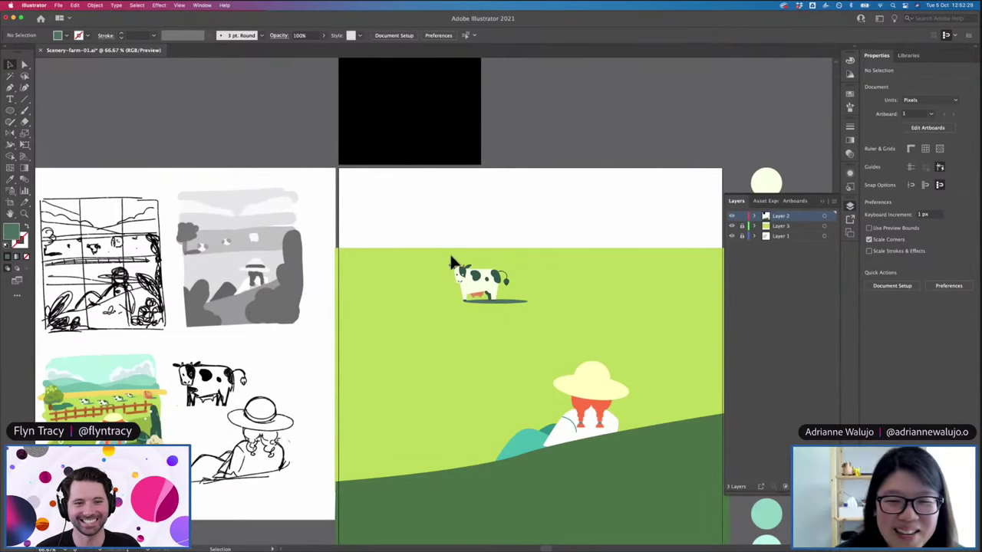
Try placing a copy of the cow group elsewhere in the light green field and undo the duplication
drag(439, 250, 524, 313)
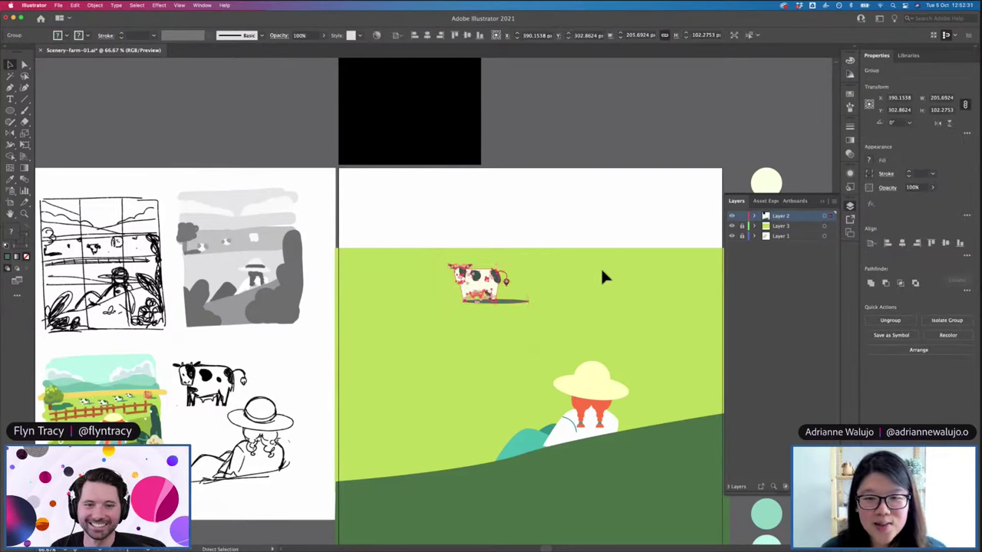
drag(488, 281, 550, 322)
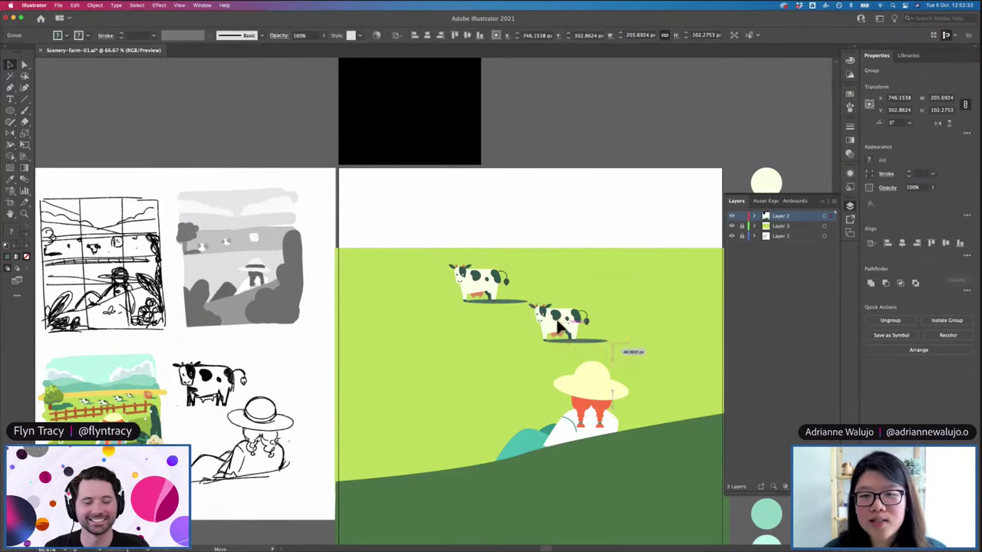
click(635, 272)
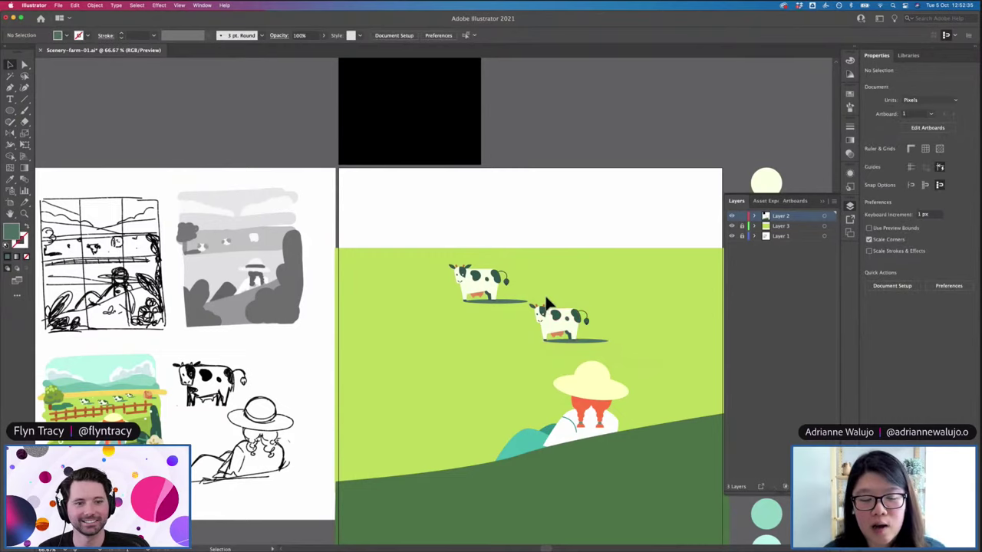
drag(551, 317, 619, 275)
key(cmd+z)
key(cmd+z)
key(cmd+z)
key(cmd+z)
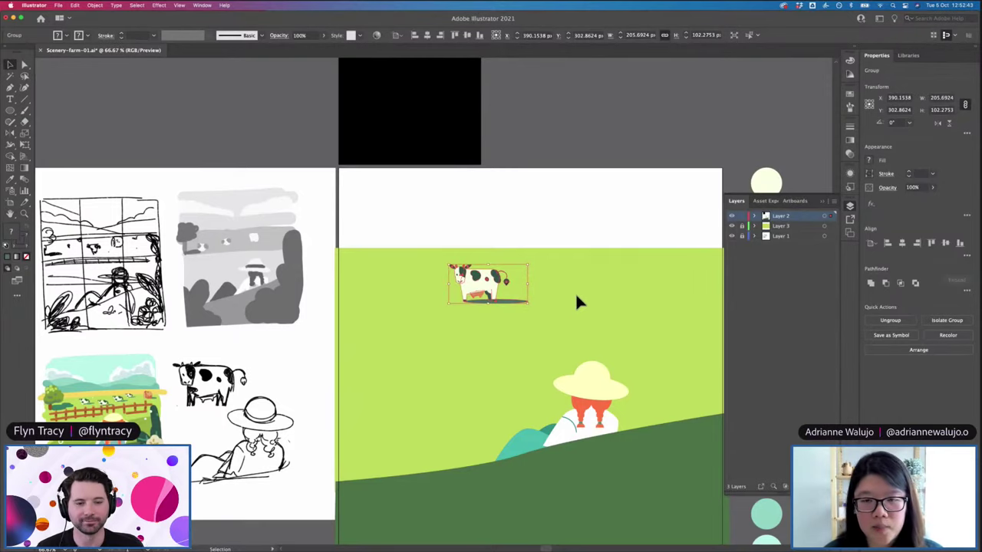
Unlock Layer 3 and add a new layer directly above Layer 1
key(p)
click(774, 228)
click(741, 227)
click(769, 236)
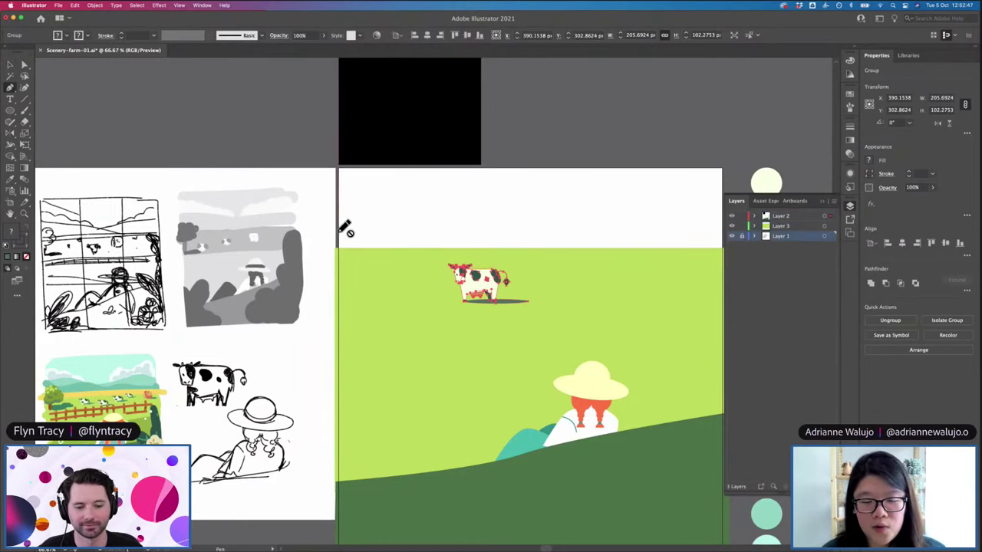
scroll(341, 222, right, 3)
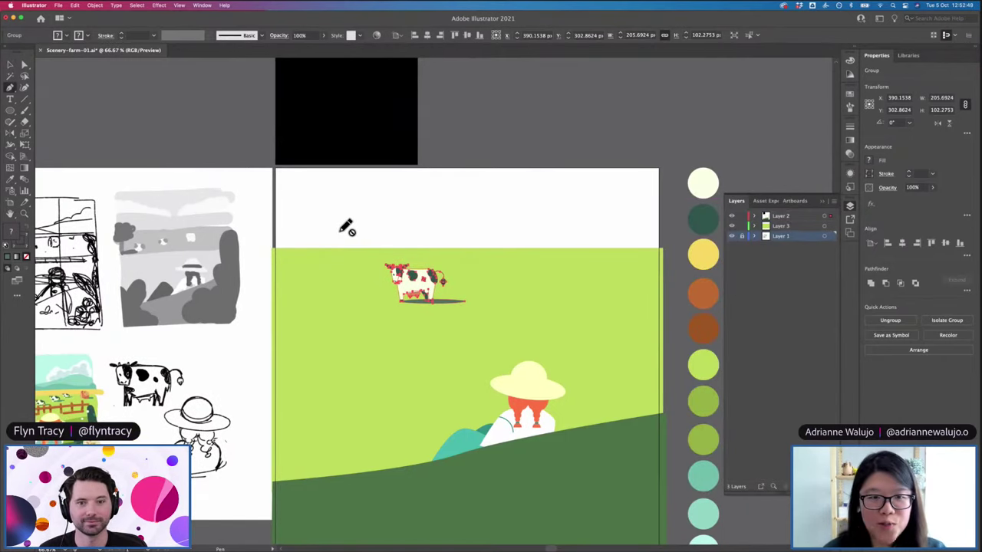
click(810, 486)
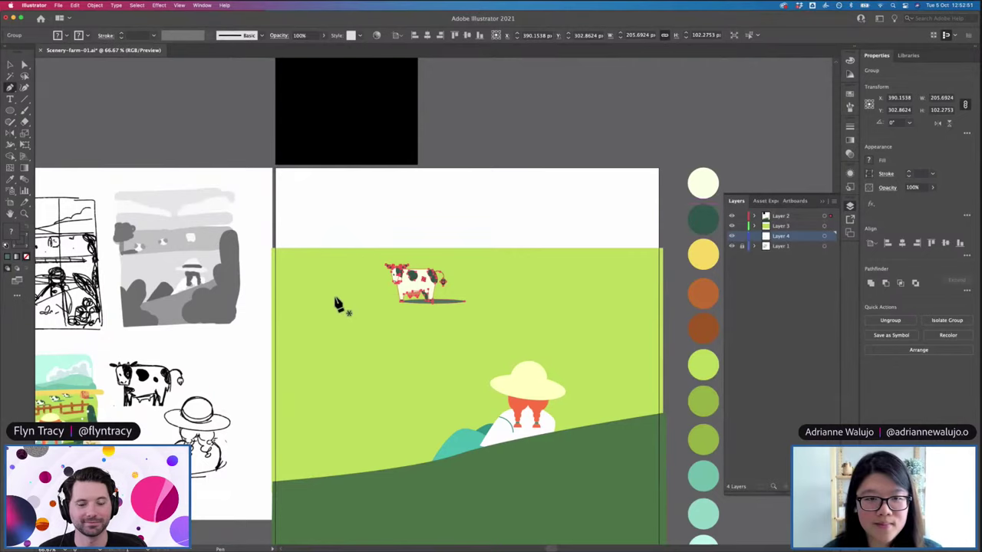
Draw a low wavy hill with the Pen tool along the field's upper edge and fill it with the palette's yellow
click(268, 243)
drag(412, 224, 493, 236)
drag(657, 234, 664, 263)
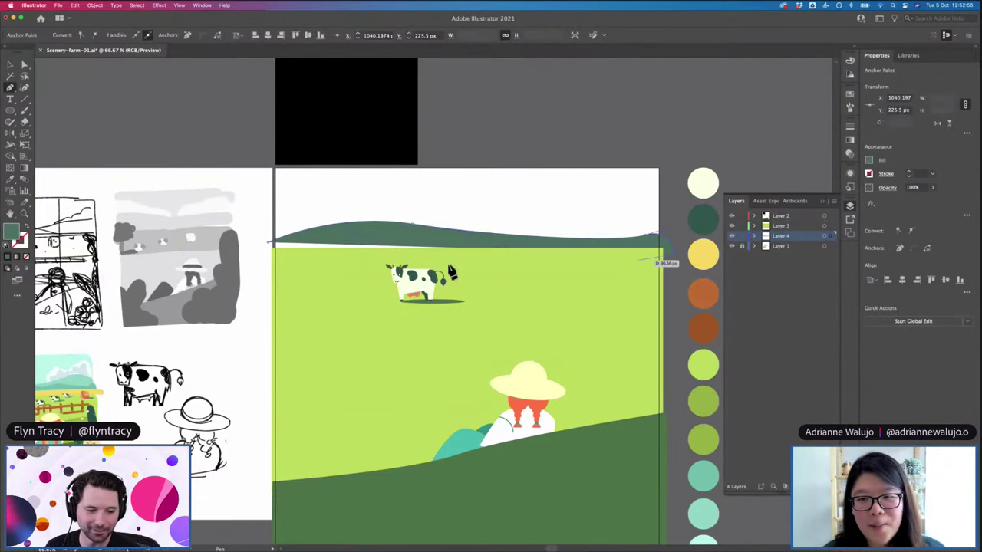
click(268, 254)
key(i)
click(701, 251)
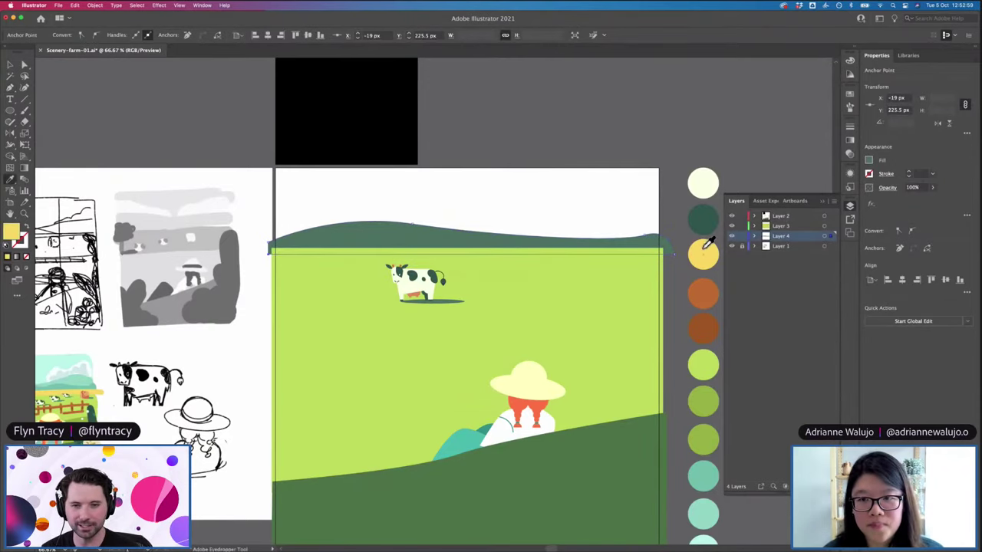
key(v)
click(558, 217)
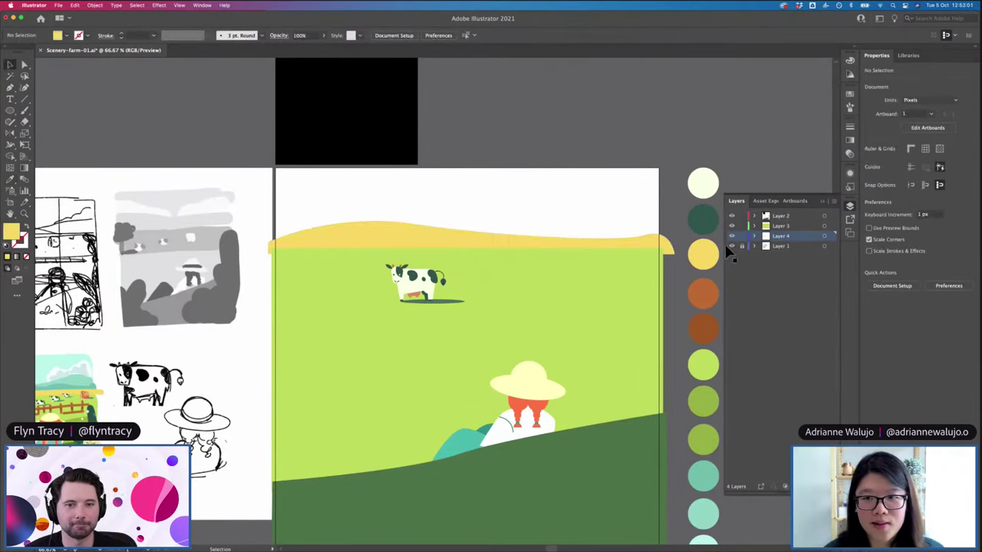
On a new layer above Layer 1, draw a sky rectangle of about 1045 × 274 px filled with the colour sketch's light mint sky
click(780, 246)
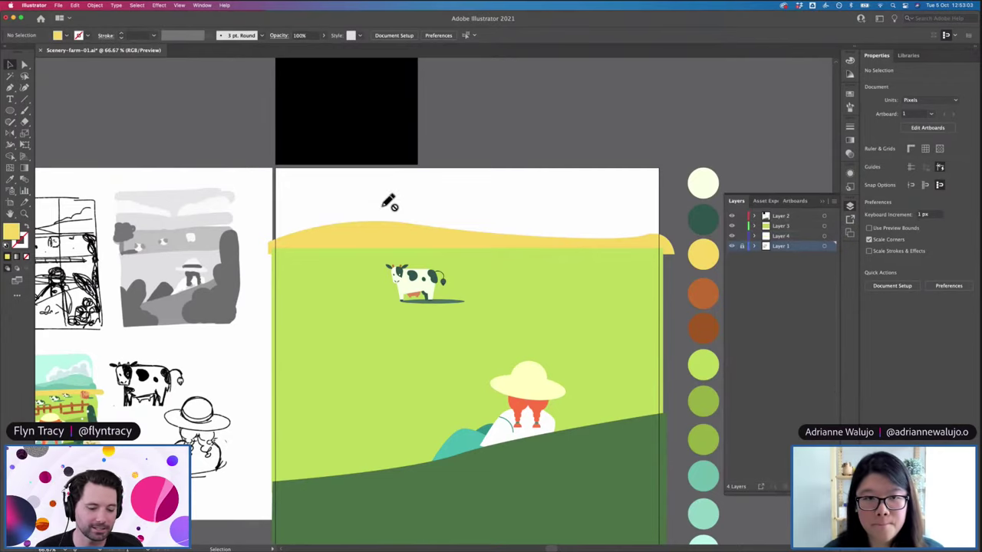
key(m)
key(super+l)
drag(269, 163, 592, 251)
drag(688, 261, 668, 266)
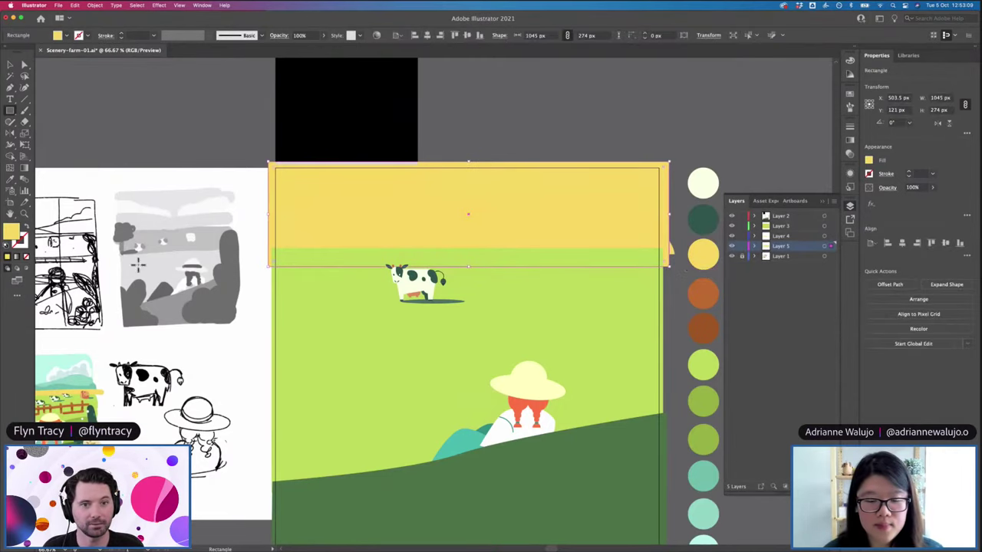
key(i)
click(75, 359)
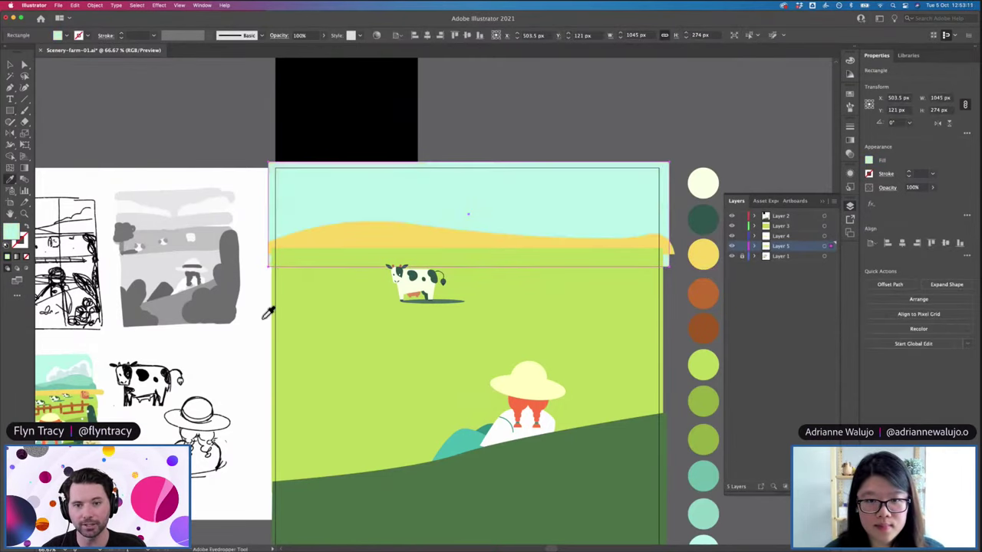
Lock the sky rectangle's layer and make the yellow hill's Layer 4 the active layer
key(v)
scroll(260, 315, down, 2)
scroll(260, 315, left, 3)
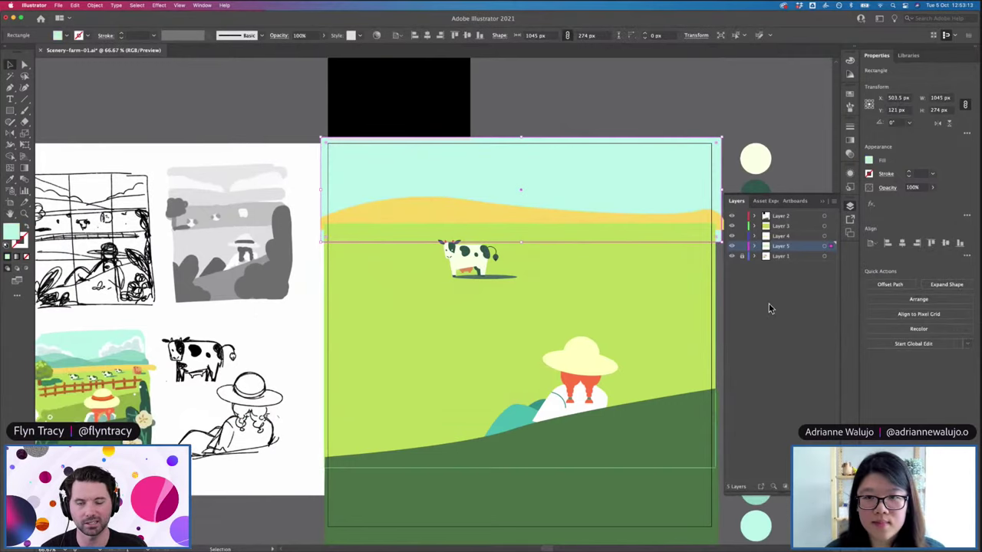
click(741, 245)
click(782, 236)
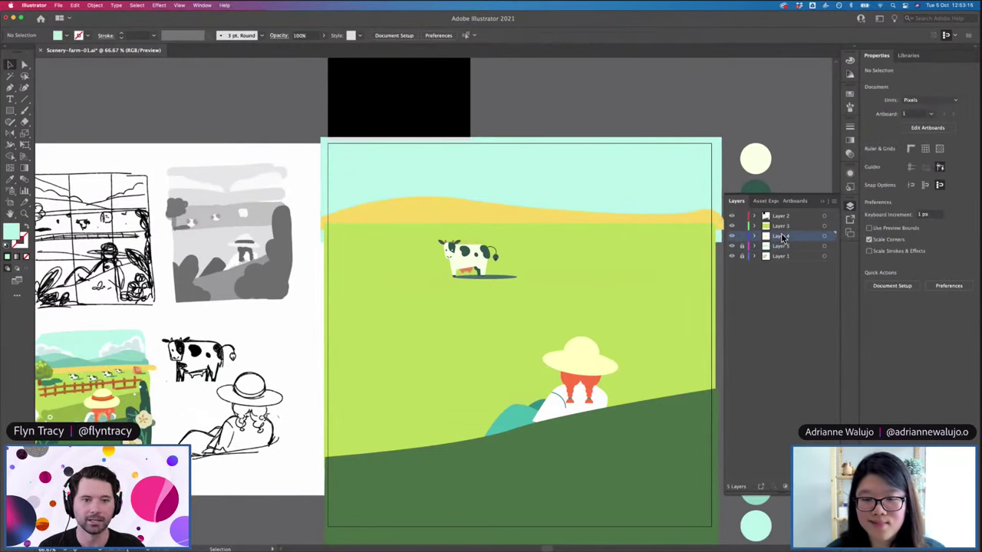
key(p)
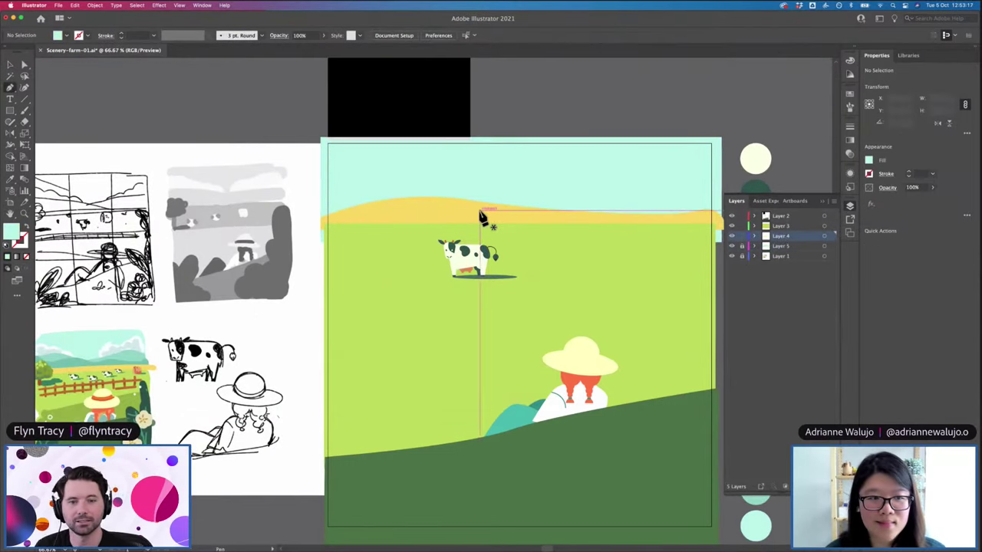
key(n)
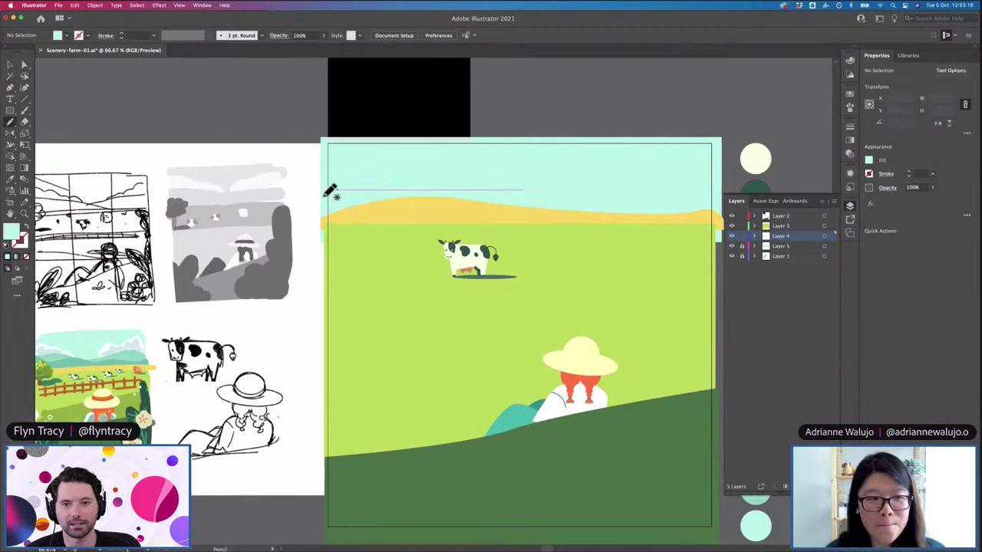
mouse_move(377, 176)
mouse_down()
mouse_move(458, 189)
mouse_move(576, 177)
mouse_move(669, 184)
mouse_move(662, 191)
mouse_up()
key(v)
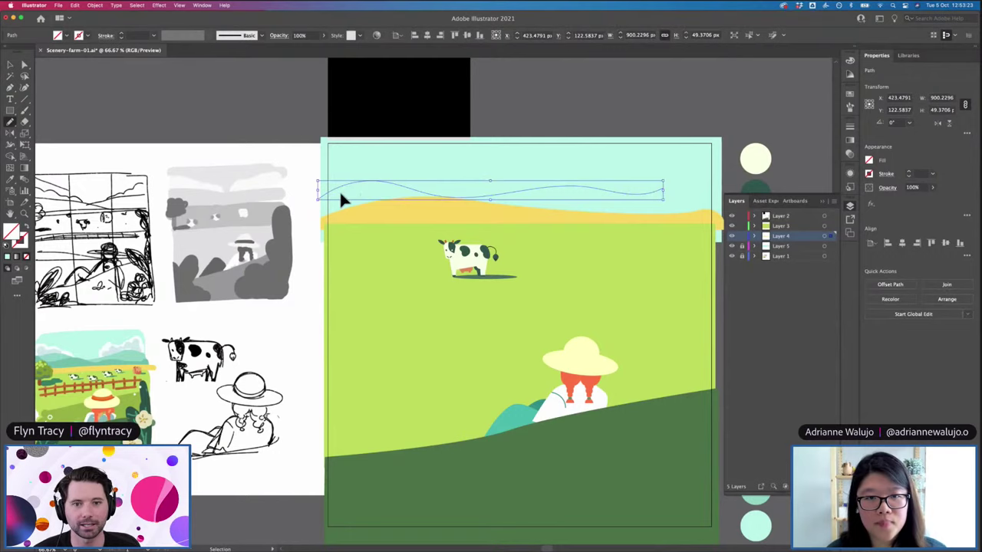
key(super+z)
Draw a wavy hill of about 1029 × 132 px with the Pencil, fill it with the sketch's teal and send it behind the yellow hill
mouse_move(322, 198)
mouse_down()
mouse_move(401, 182)
mouse_move(517, 200)
mouse_move(591, 182)
mouse_move(721, 181)
mouse_up()
mouse_move(717, 221)
mouse_down()
mouse_move(592, 230)
mouse_move(336, 221)
mouse_up()
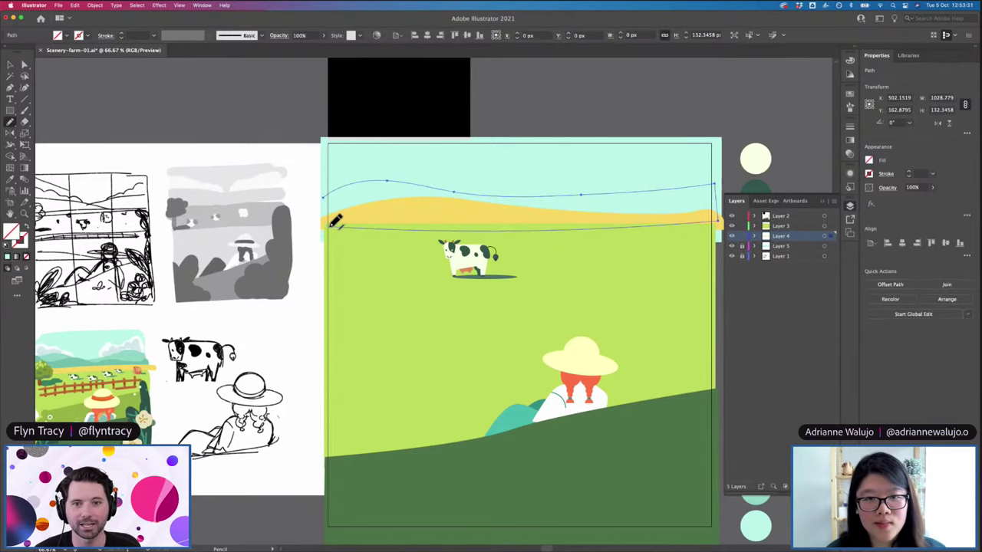
key(i)
click(74, 362)
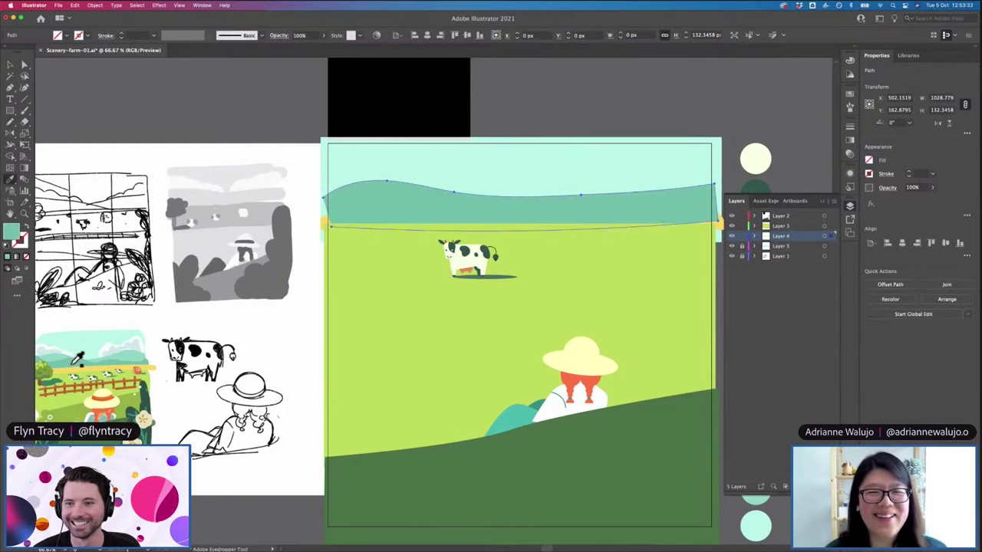
key(v)
key(super+bracketleft)
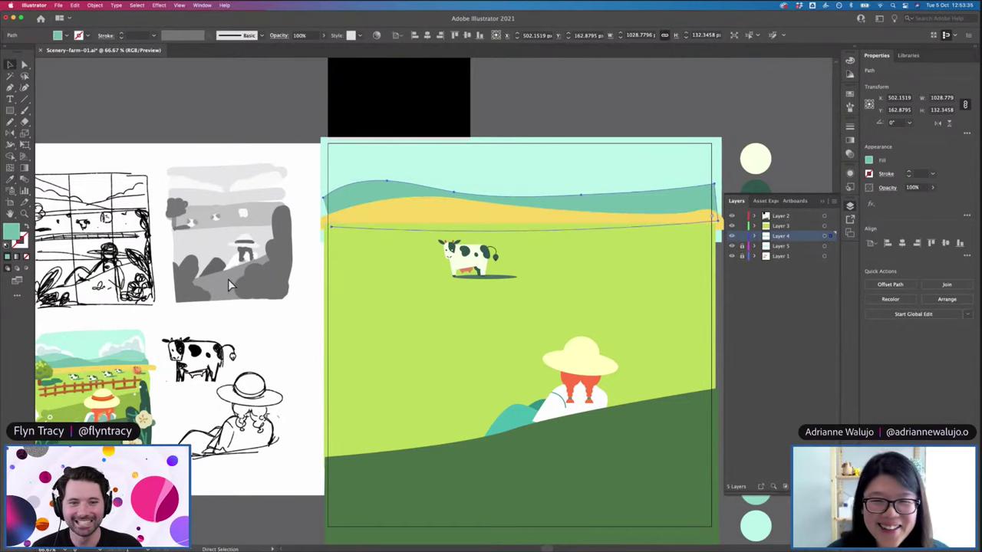
key(v)
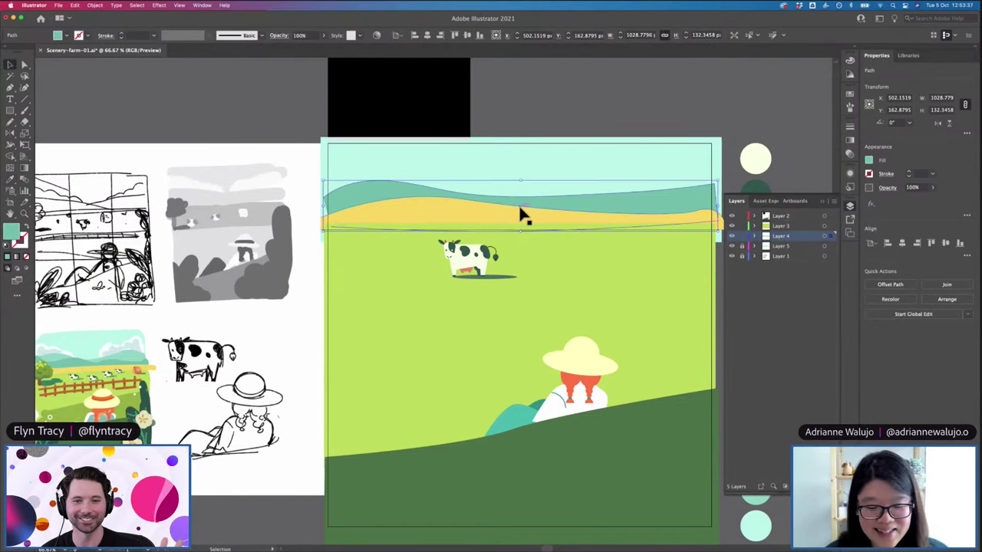
click(550, 110)
key(p)
key(n)
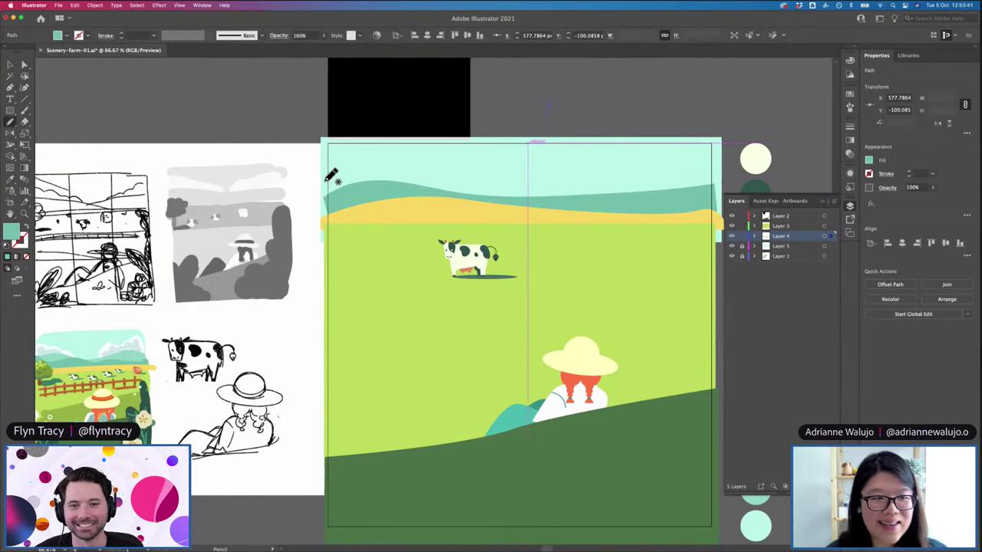
mouse_move(332, 176)
mouse_down()
mouse_move(355, 158)
mouse_move(405, 153)
mouse_move(504, 186)
mouse_up()
key(super+z)
mouse_move(338, 181)
mouse_down()
mouse_move(374, 169)
mouse_move(426, 173)
mouse_up()
key(super+z)
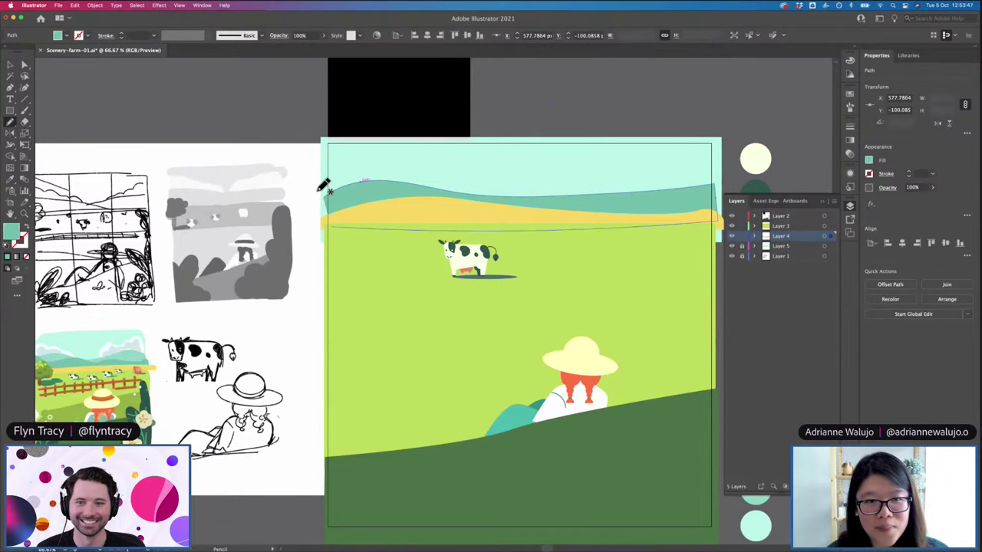
Draw a taller rolling hill of about 1053 × 144 px with the Pencil, fill it with the sketch's lighter teal and send it behind both hills
mouse_move(323, 184)
mouse_down()
mouse_move(394, 164)
mouse_move(494, 187)
mouse_move(596, 167)
mouse_move(659, 178)
mouse_move(727, 184)
mouse_up()
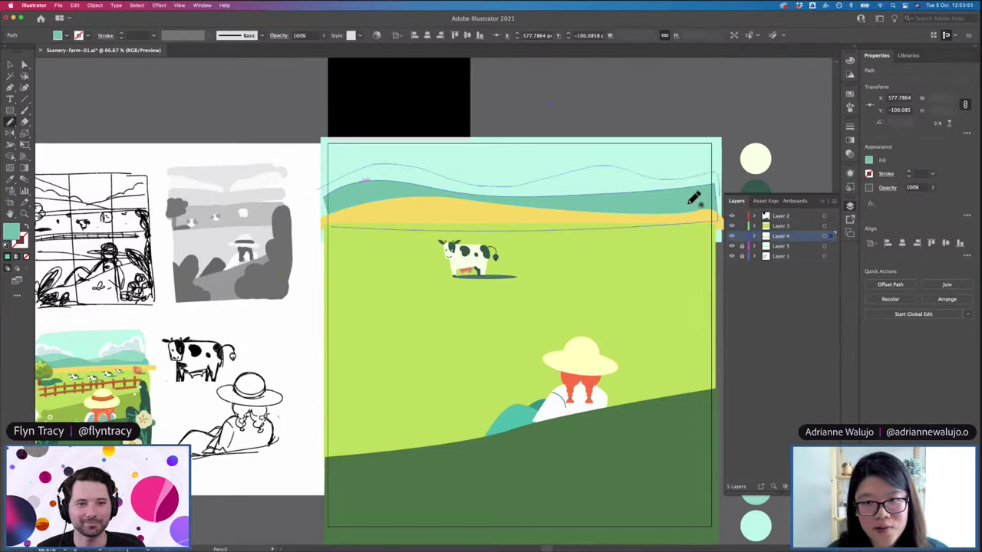
drag(325, 185, 327, 188)
key(v)
key(slash)
key(i)
click(129, 357)
key(v)
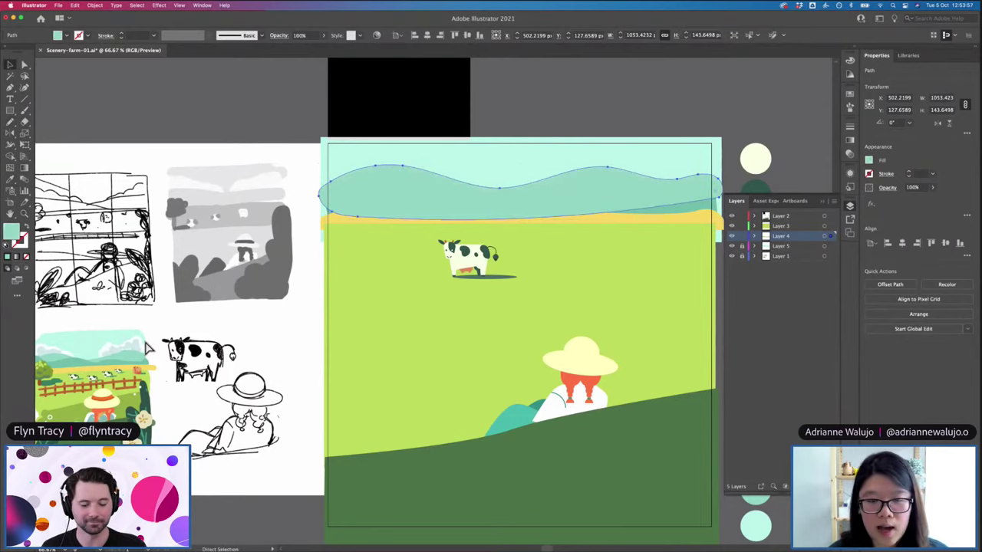
key(super+bracketleft)
key(super+bracketleft)
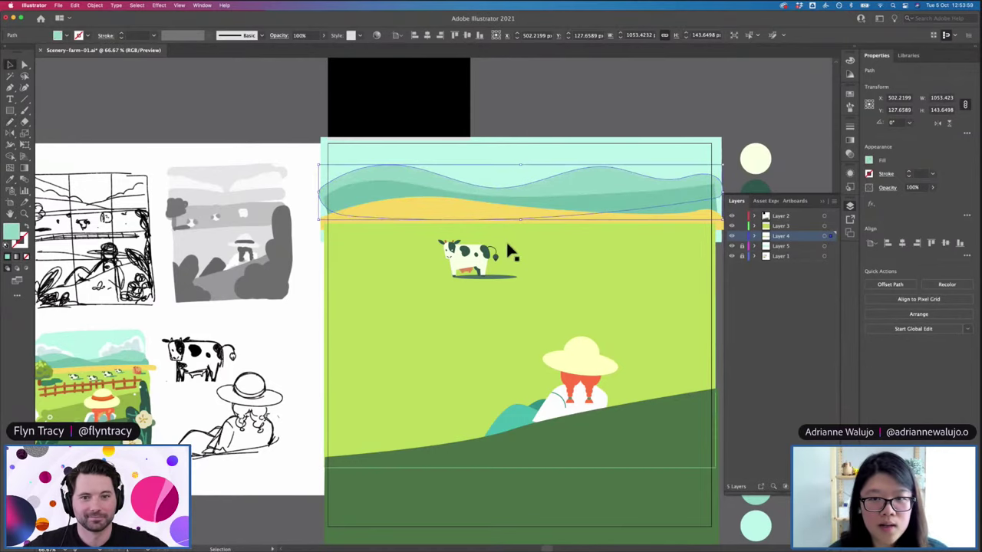
click(552, 134)
Delete the darker teal hill between the yellow hill and the lighter teal hill
scroll(552, 131, down, 1)
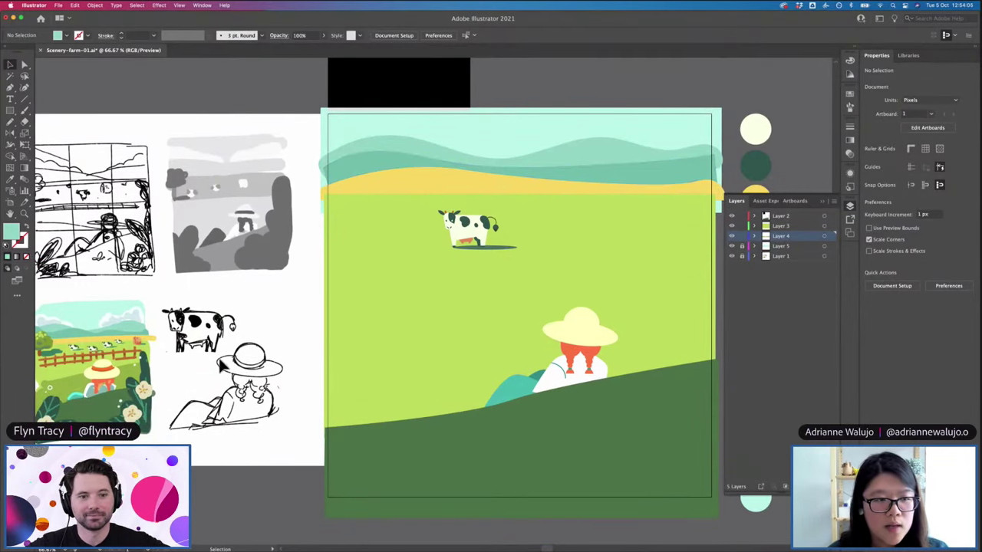
scroll(143, 347, left, 3)
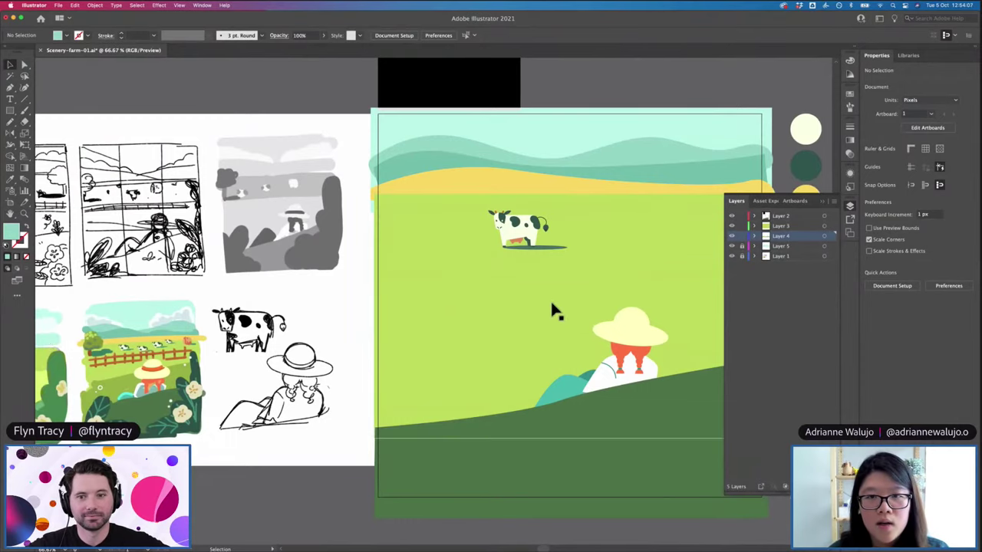
scroll(550, 299, right, 5)
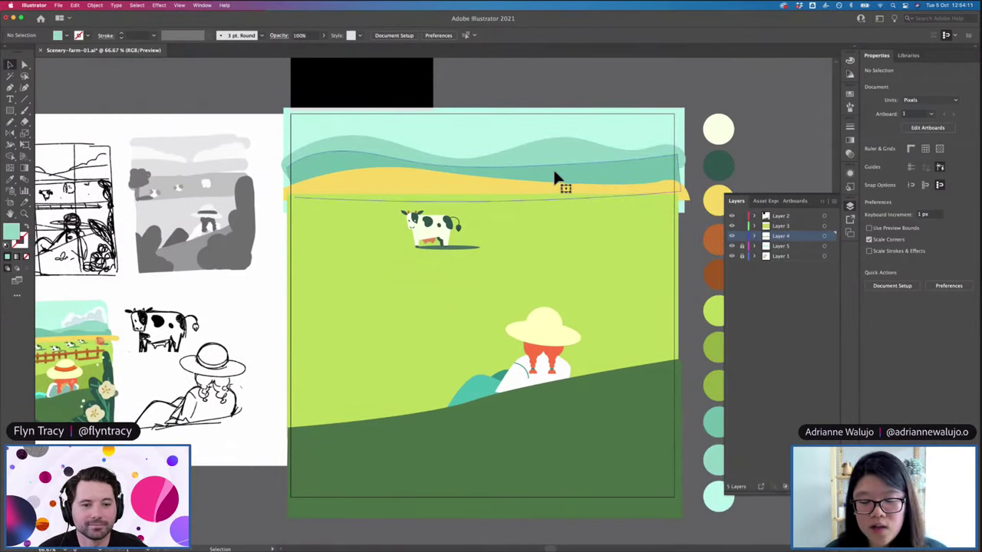
click(554, 172)
key(Delete)
key(n)
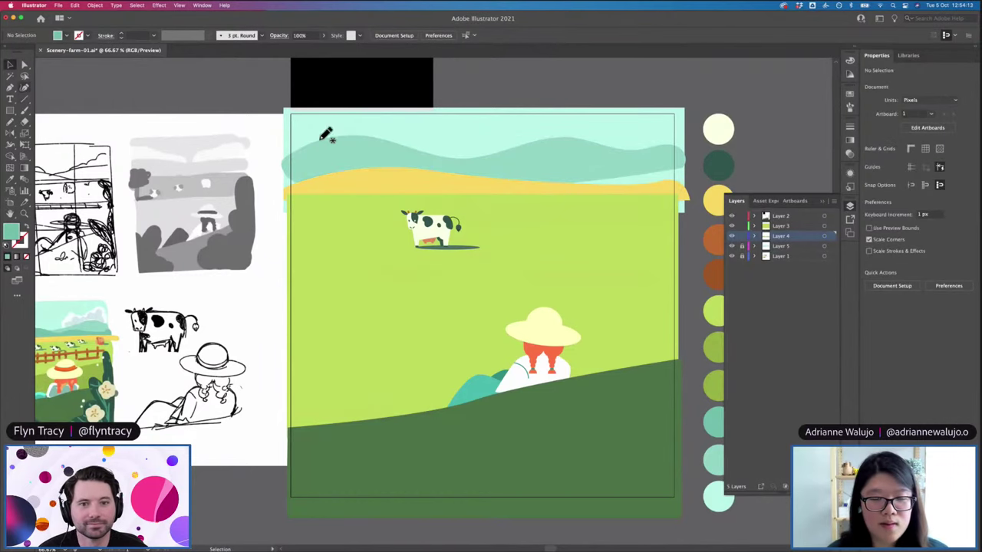
mouse_move(281, 167)
mouse_down()
mouse_move(335, 153)
mouse_move(387, 168)
mouse_up()
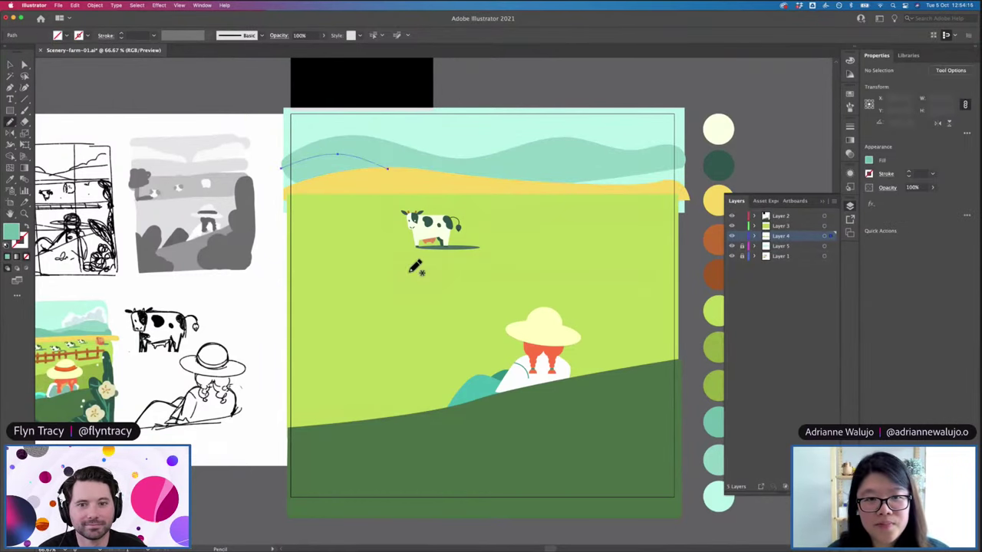
scroll(414, 267, left, 5)
key(super+z)
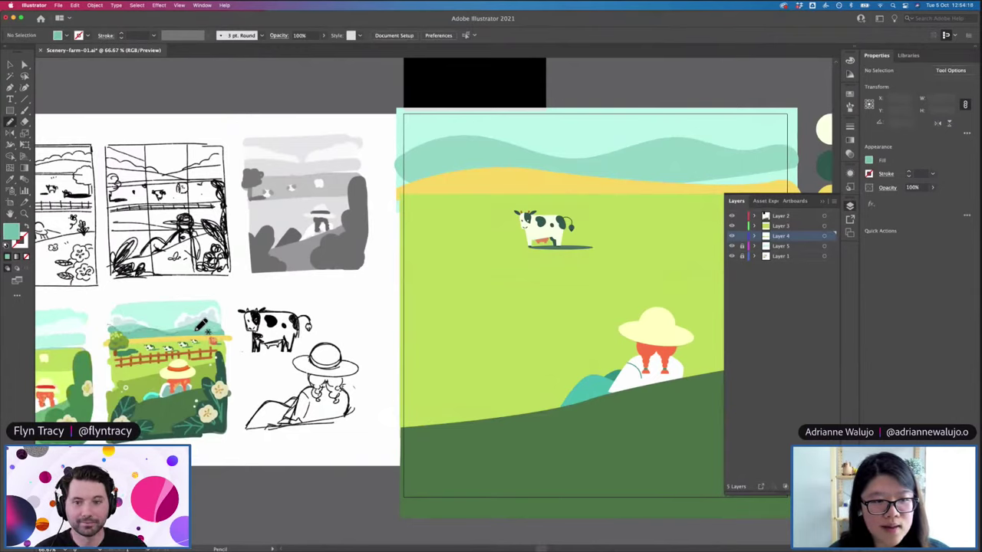
Trace the teal hill's outline over the colour sketch with the Pencil and enlarge it to about 868 × 140 px
mouse_move(228, 330)
mouse_down()
mouse_move(203, 342)
mouse_move(104, 325)
mouse_up()
key(v)
key(e)
drag(228, 323, 436, 221)
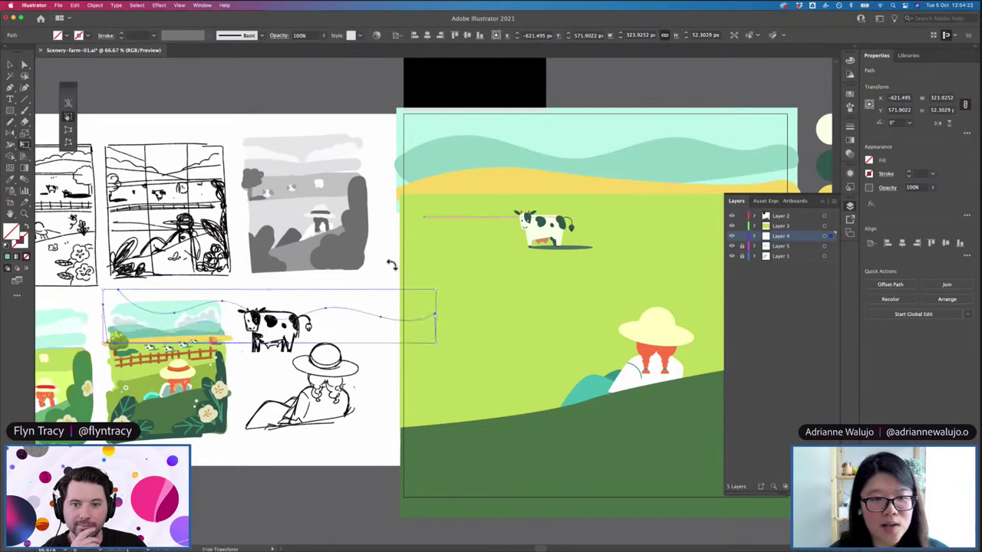
Move the enlarged hill outline from the colour sketch onto the scene's distant hills
key(v)
mouse_move(357, 307)
mouse_down()
mouse_move(664, 169)
mouse_move(619, 145)
mouse_move(618, 163)
mouse_up()
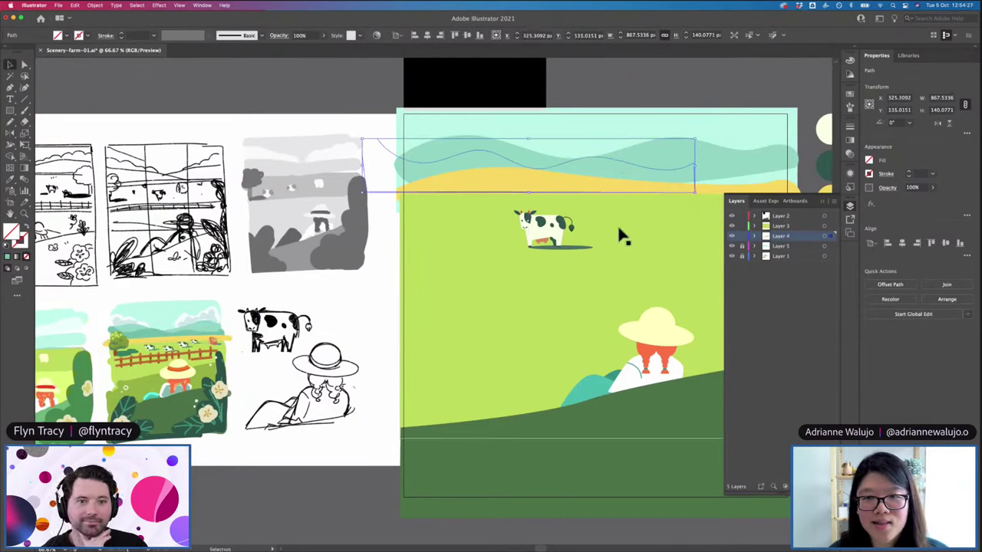
scroll(622, 237, right, 2)
key(a)
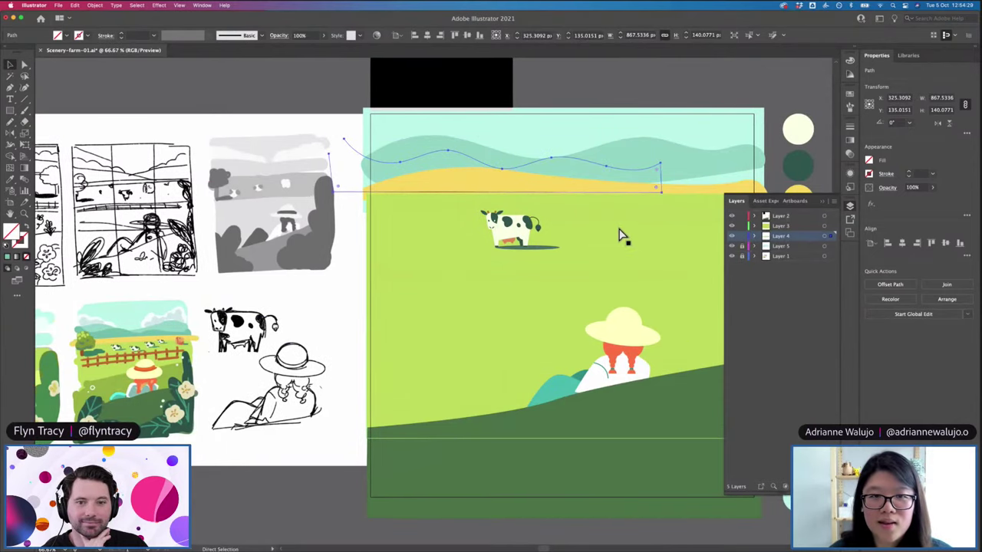
key(v)
scroll(617, 224, right, 5)
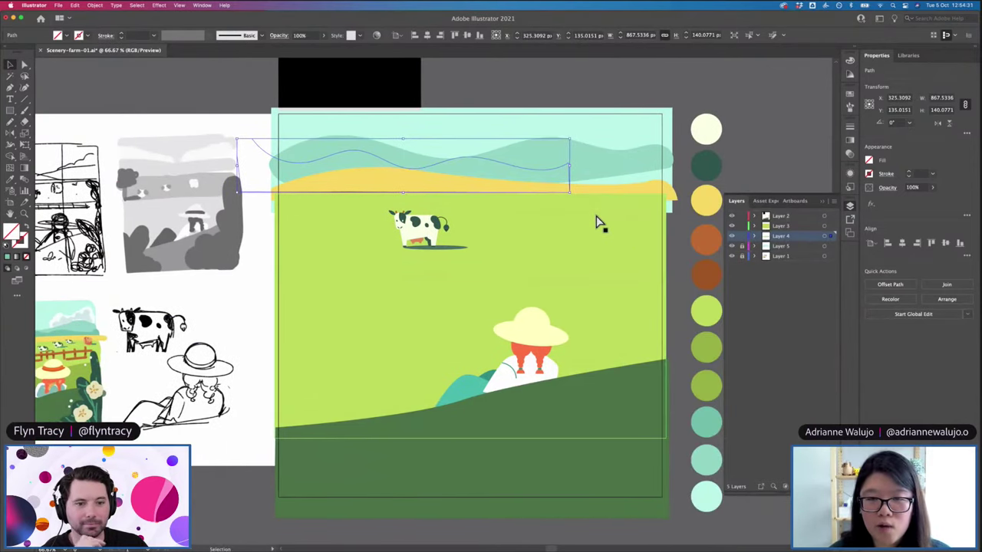
Paste the hill outline back onto Layer 4 and fill it with the colour sketch's teal
key(super+shift+a)
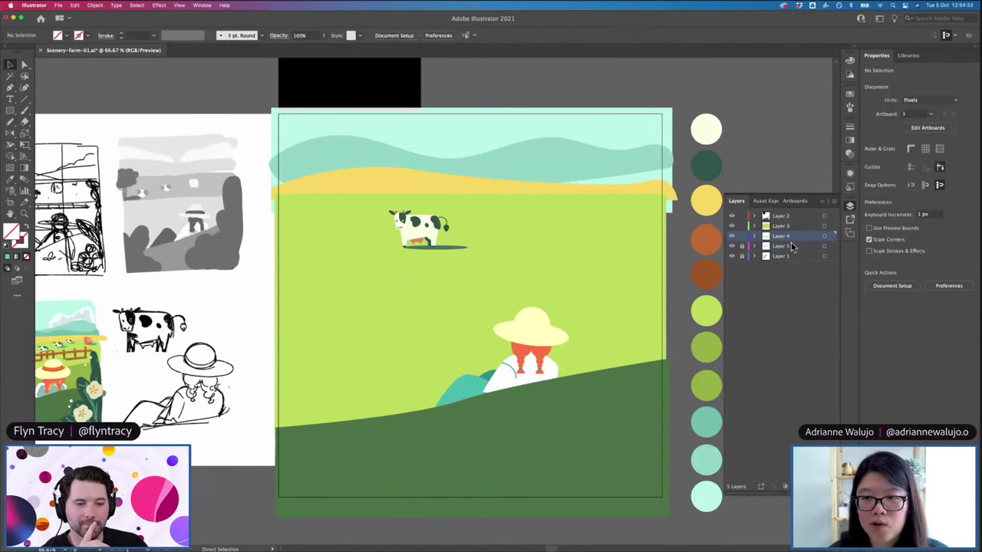
click(731, 237)
click(731, 236)
key(super+v)
key(i)
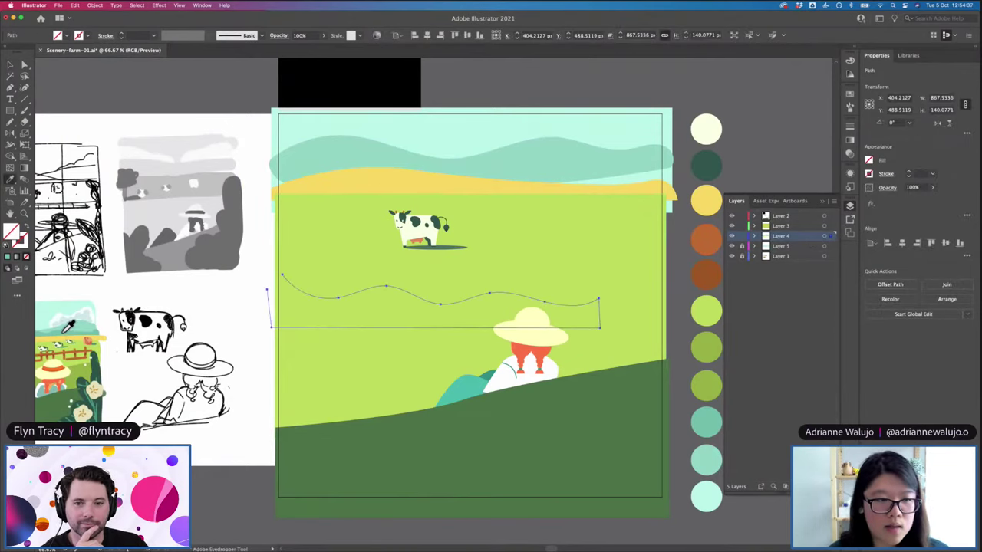
click(64, 333)
Move the teal hill in front of the lighter hill and enlarge it to span the artboard's full width
key(v)
drag(330, 298, 323, 165)
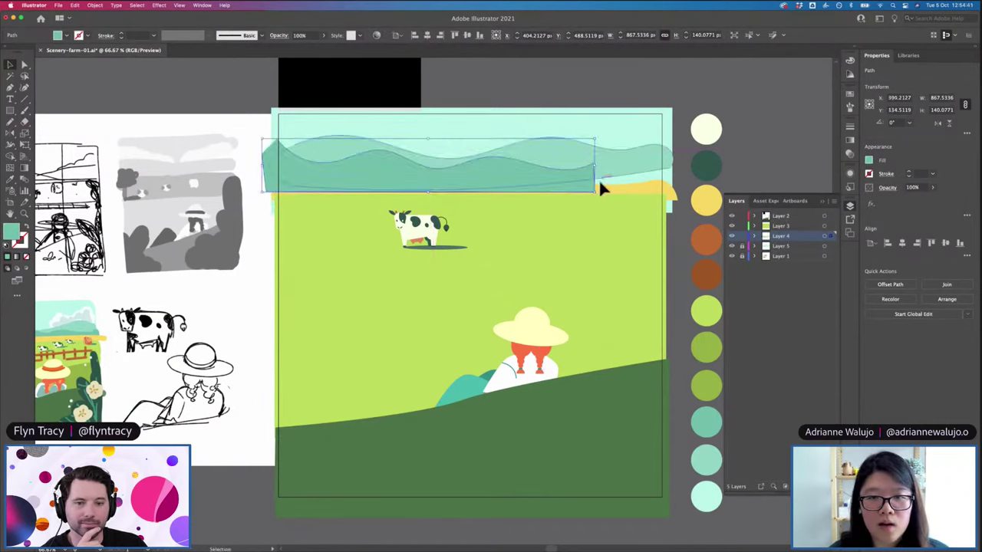
drag(597, 193, 675, 201)
Shift the lighter teal hill slightly right and down behind the front teal hill
drag(513, 148, 537, 152)
click(542, 150)
click(544, 107)
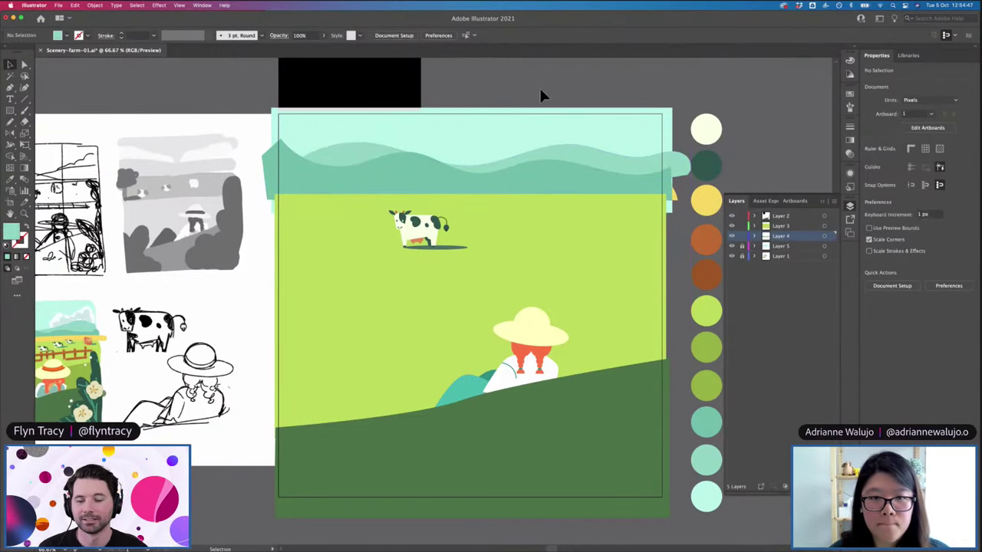
Duplicate the cow with its shadow and spread five cows across the upper part of the green field
scroll(543, 108, left, 3)
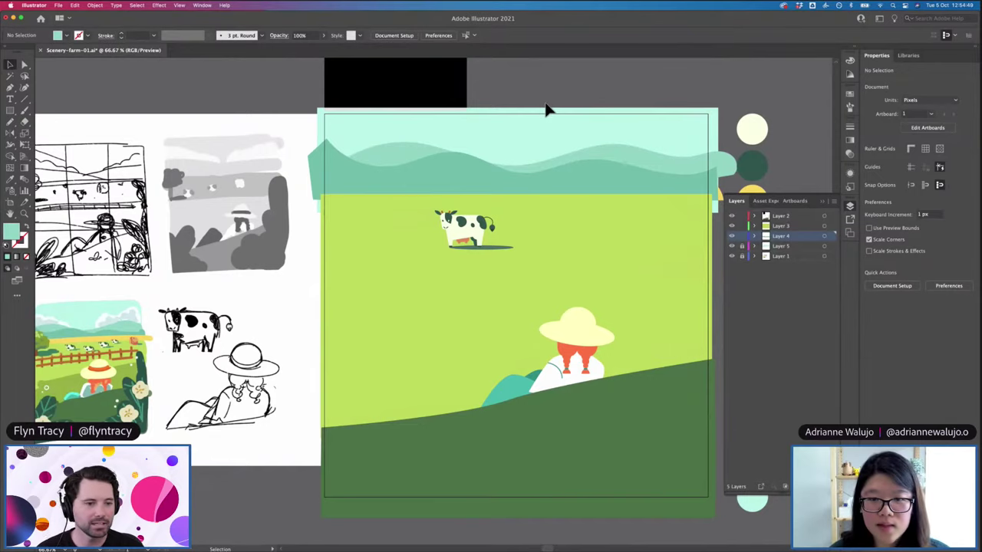
scroll(547, 112, left, 3)
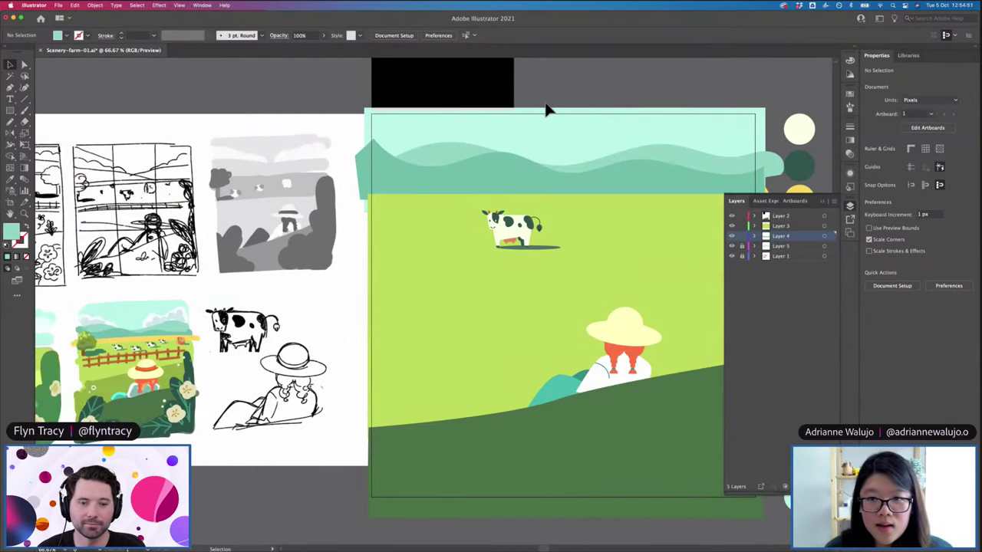
scroll(547, 112, right, 4)
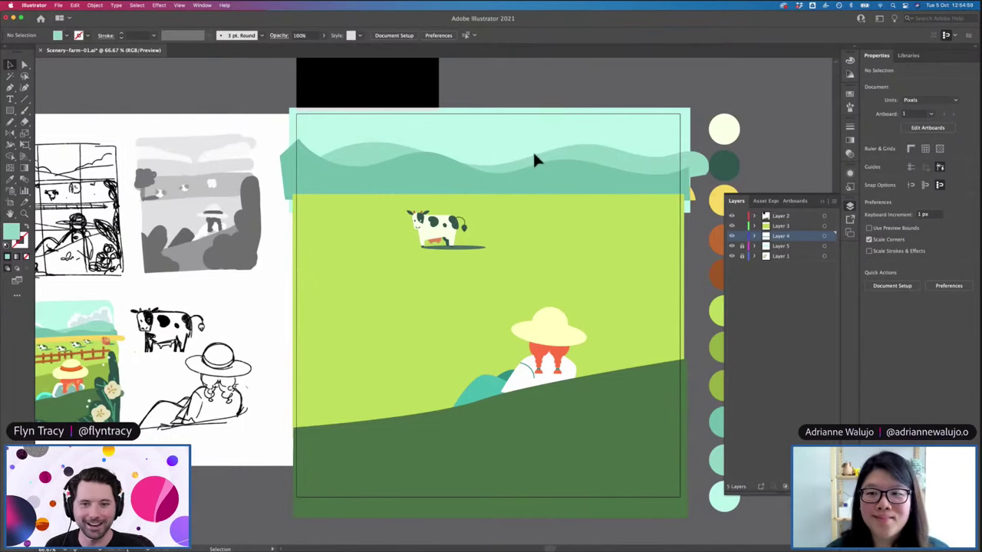
alt+drag(458, 228, 377, 236)
drag(371, 245, 427, 296)
drag(399, 252, 431, 288)
drag(444, 234, 466, 223)
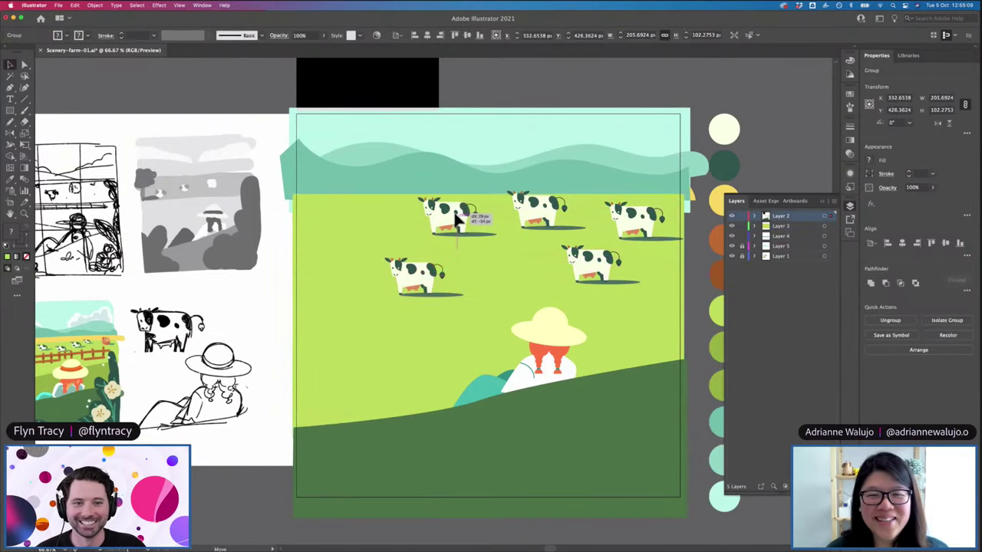